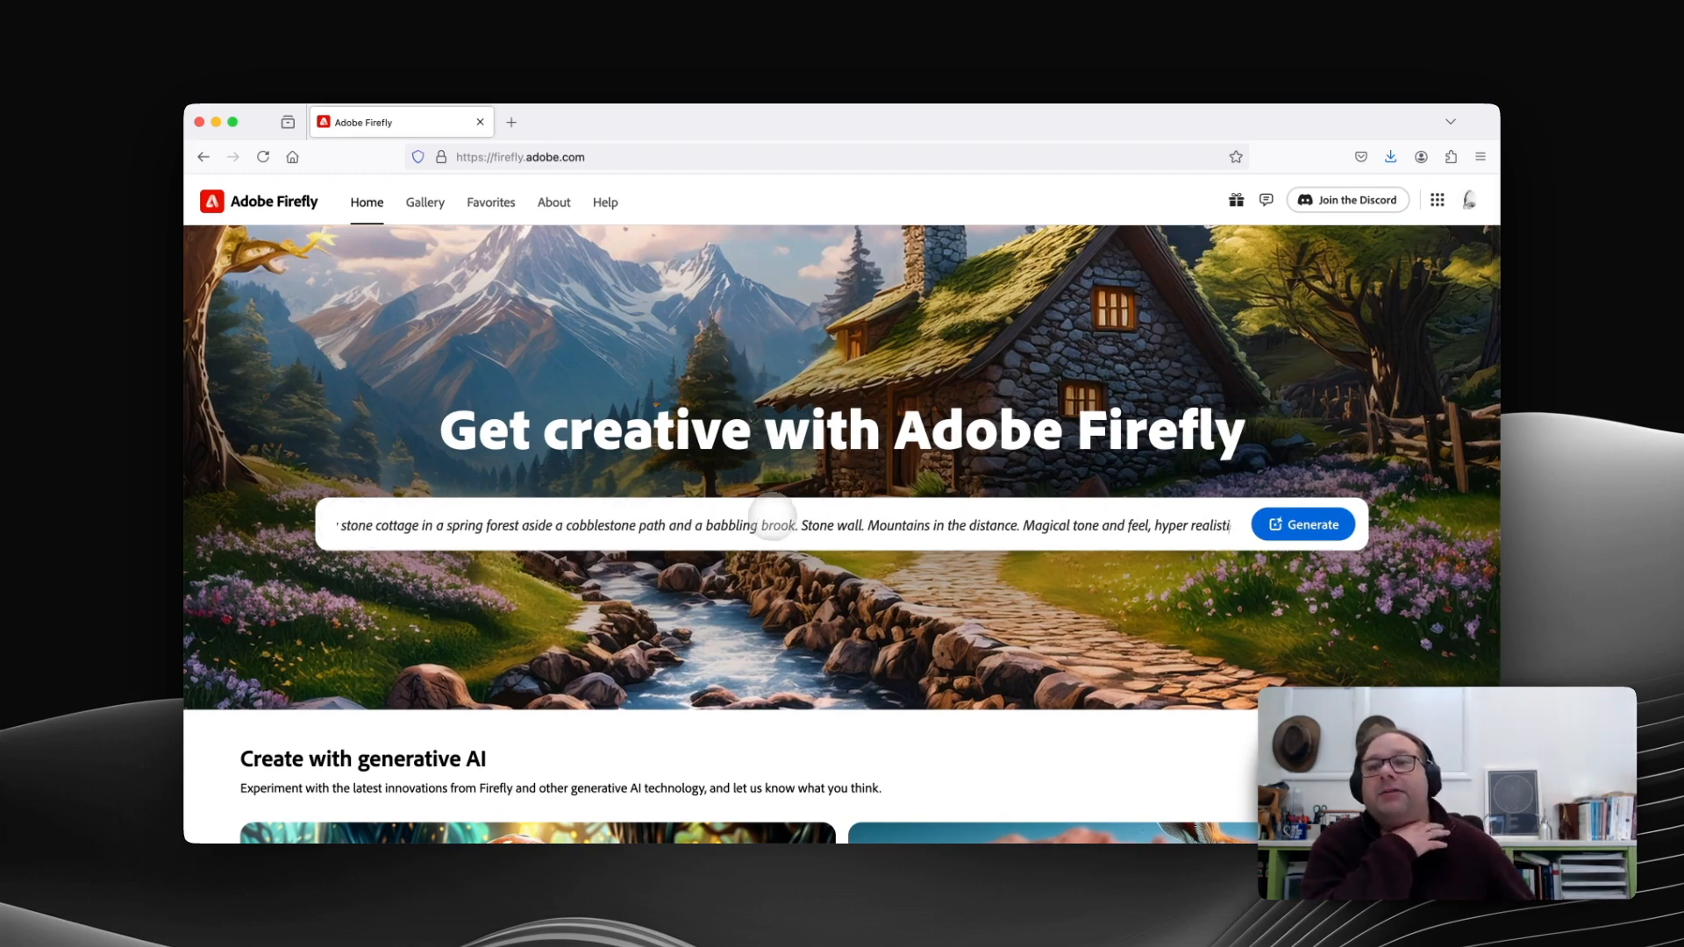
Examine the generative AI tools and the community images with their prompts on the home page
scroll(841, 465, "down", 1)
scroll(772, 515, "down", 5)
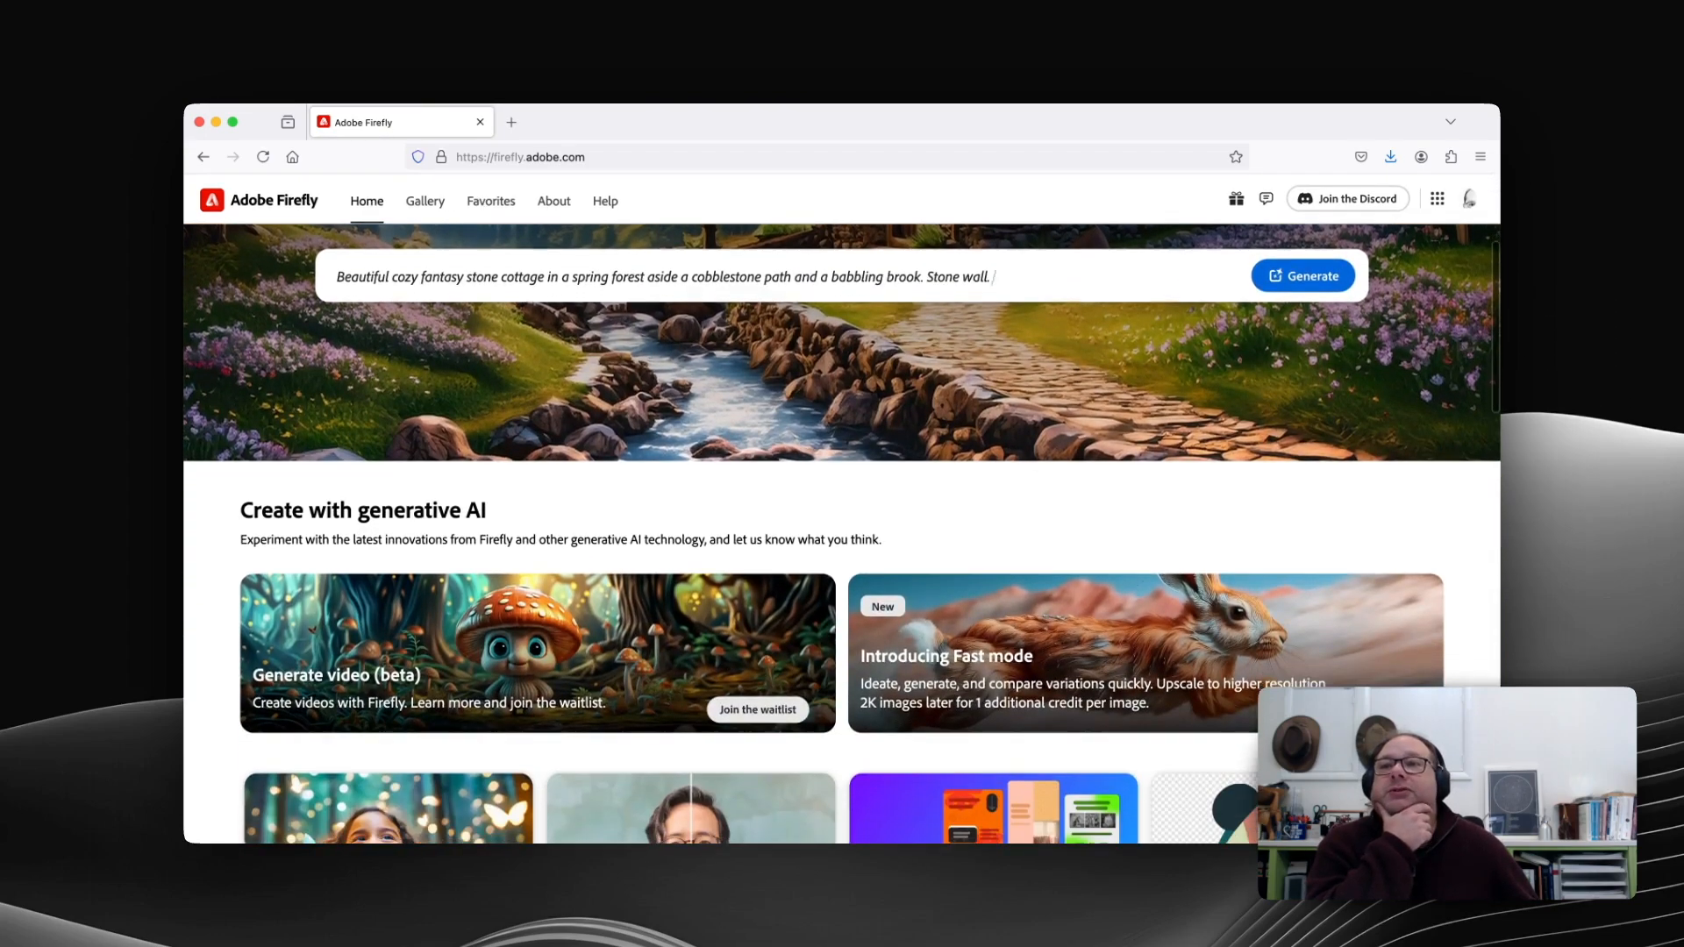
scroll(772, 518, "down", 4)
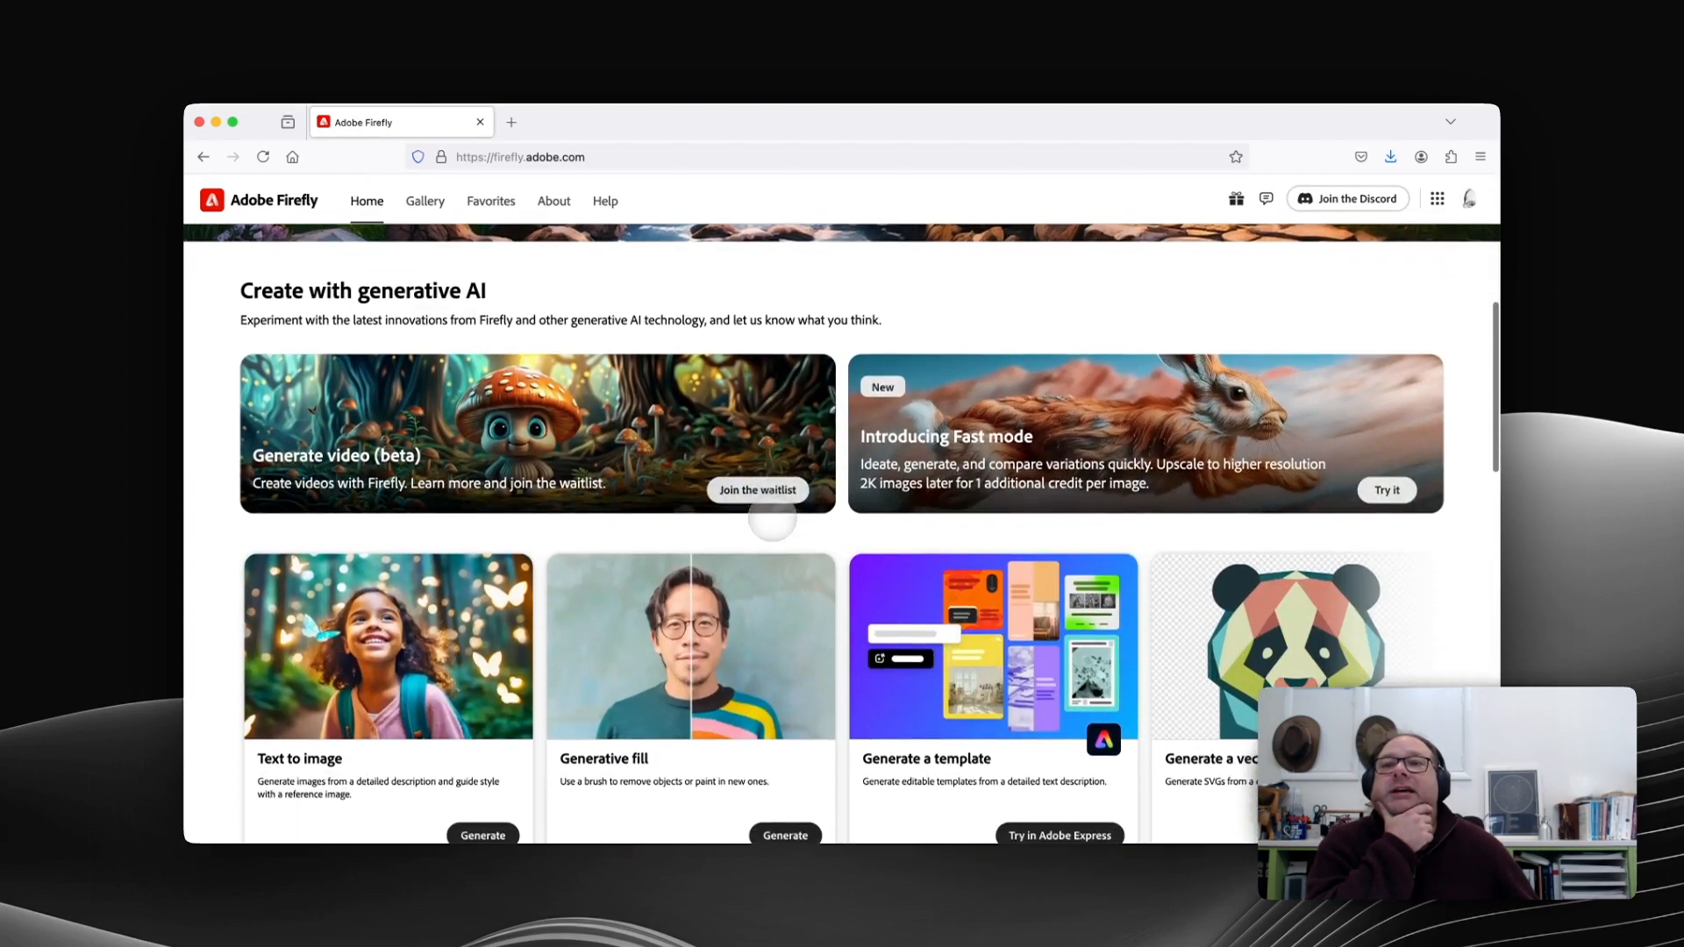
scroll(772, 516, "down", 7)
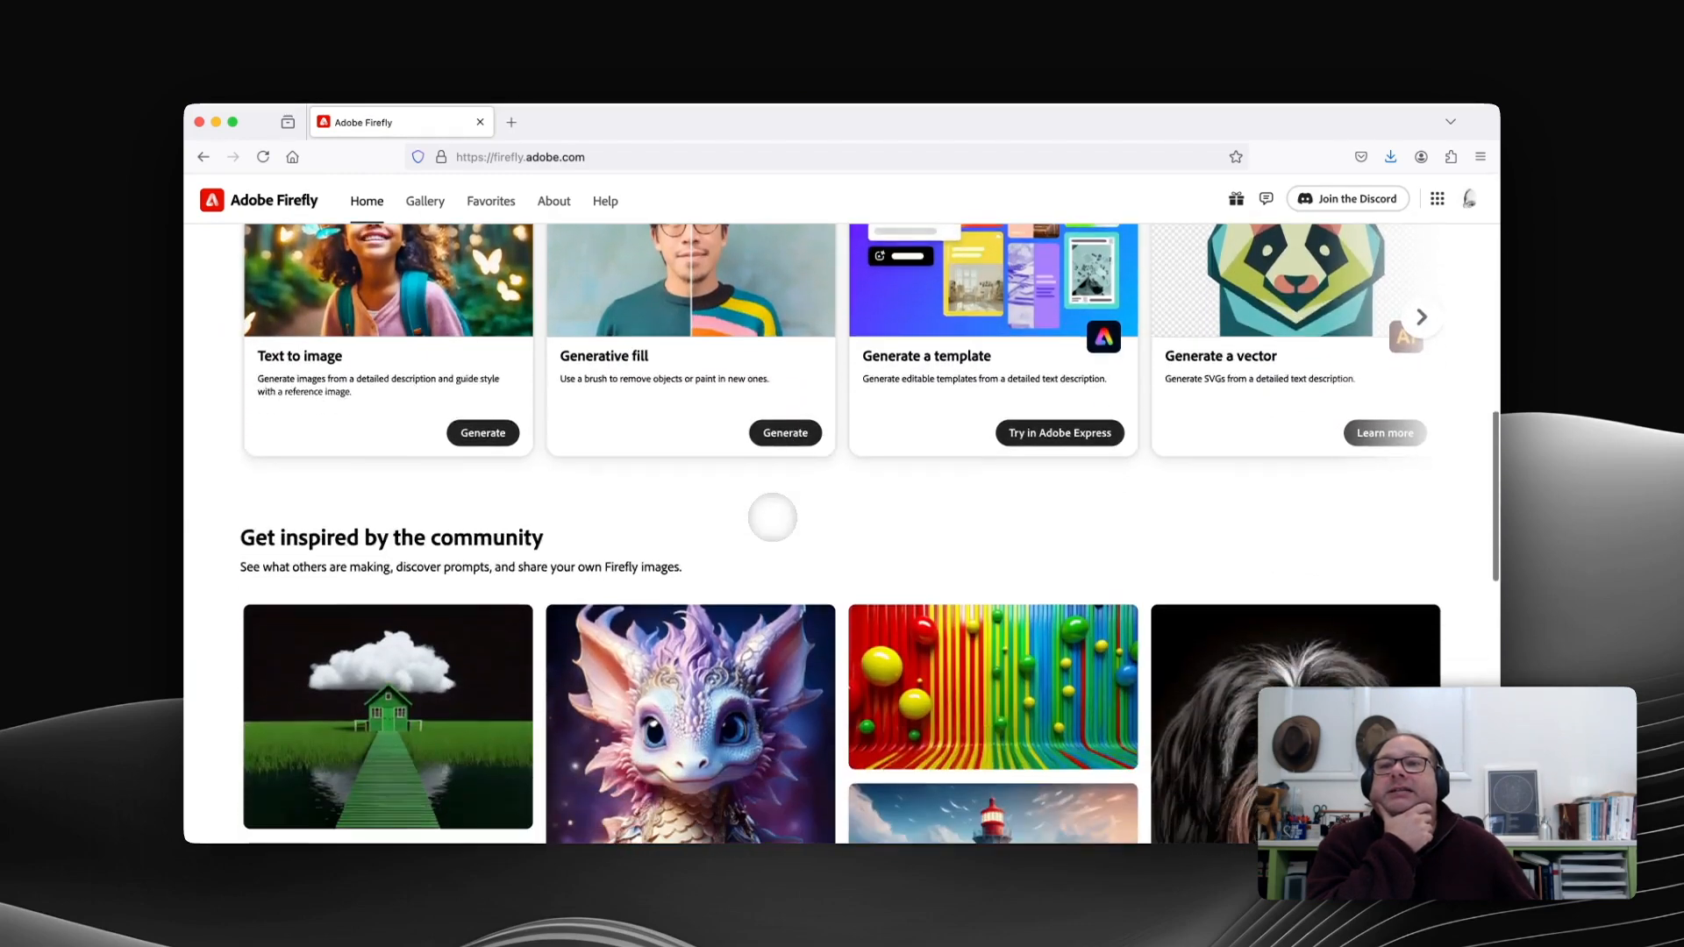
scroll(772, 518, "down", 3)
mouse_move(379, 551)
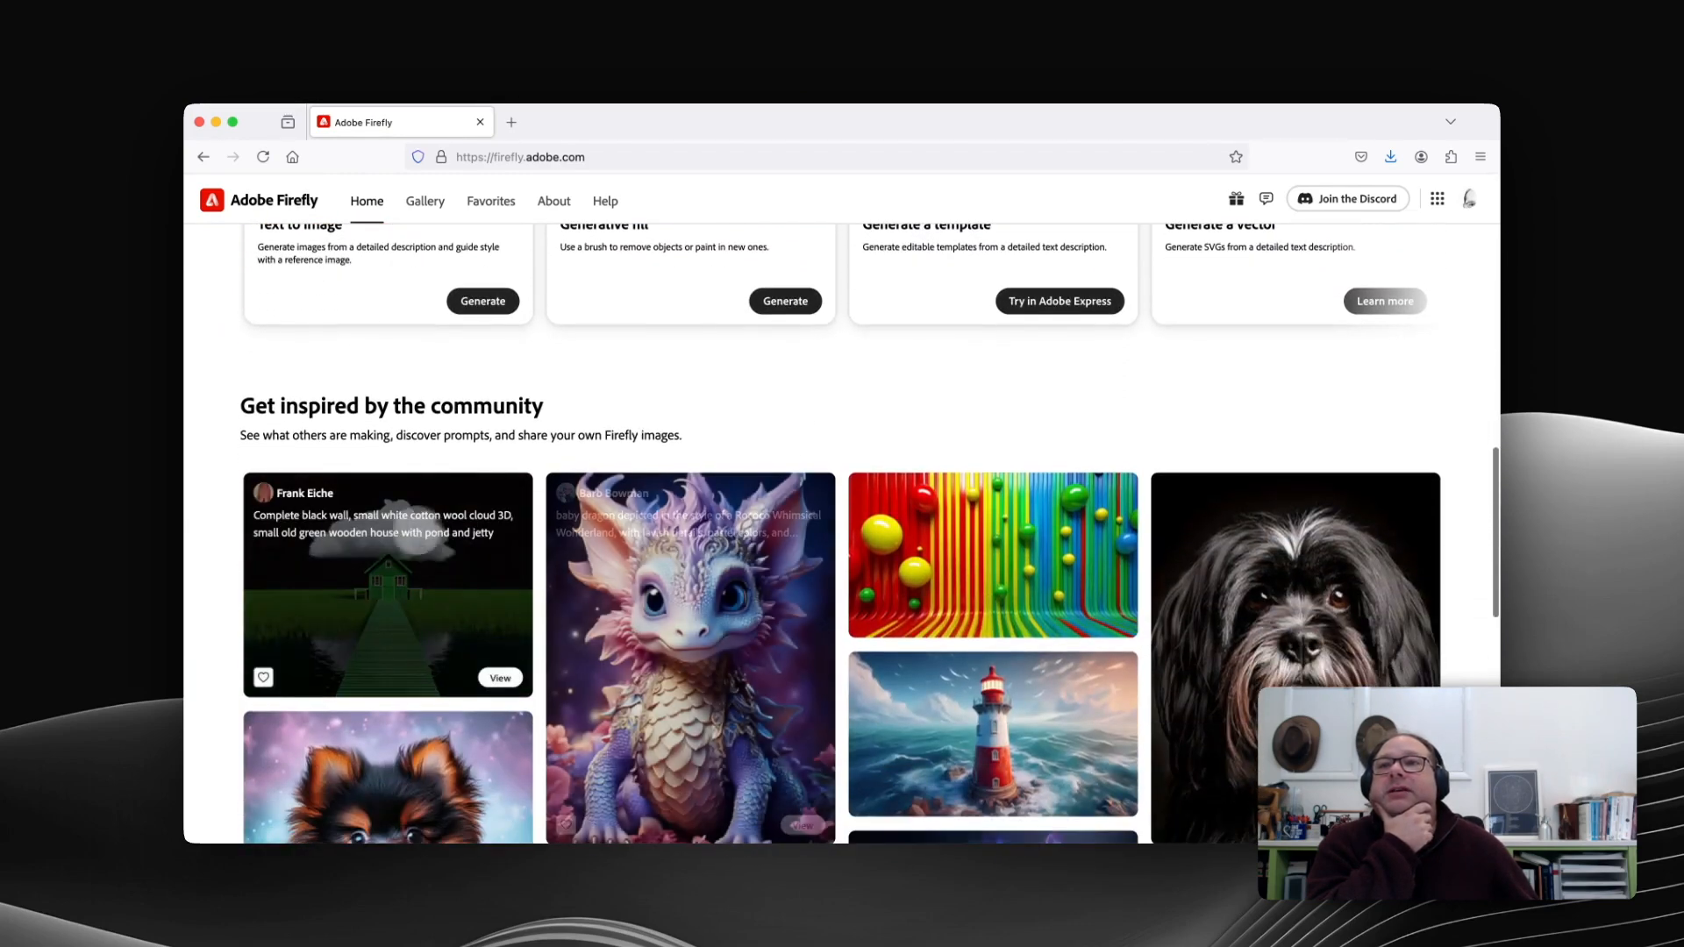
mouse_move(595, 539)
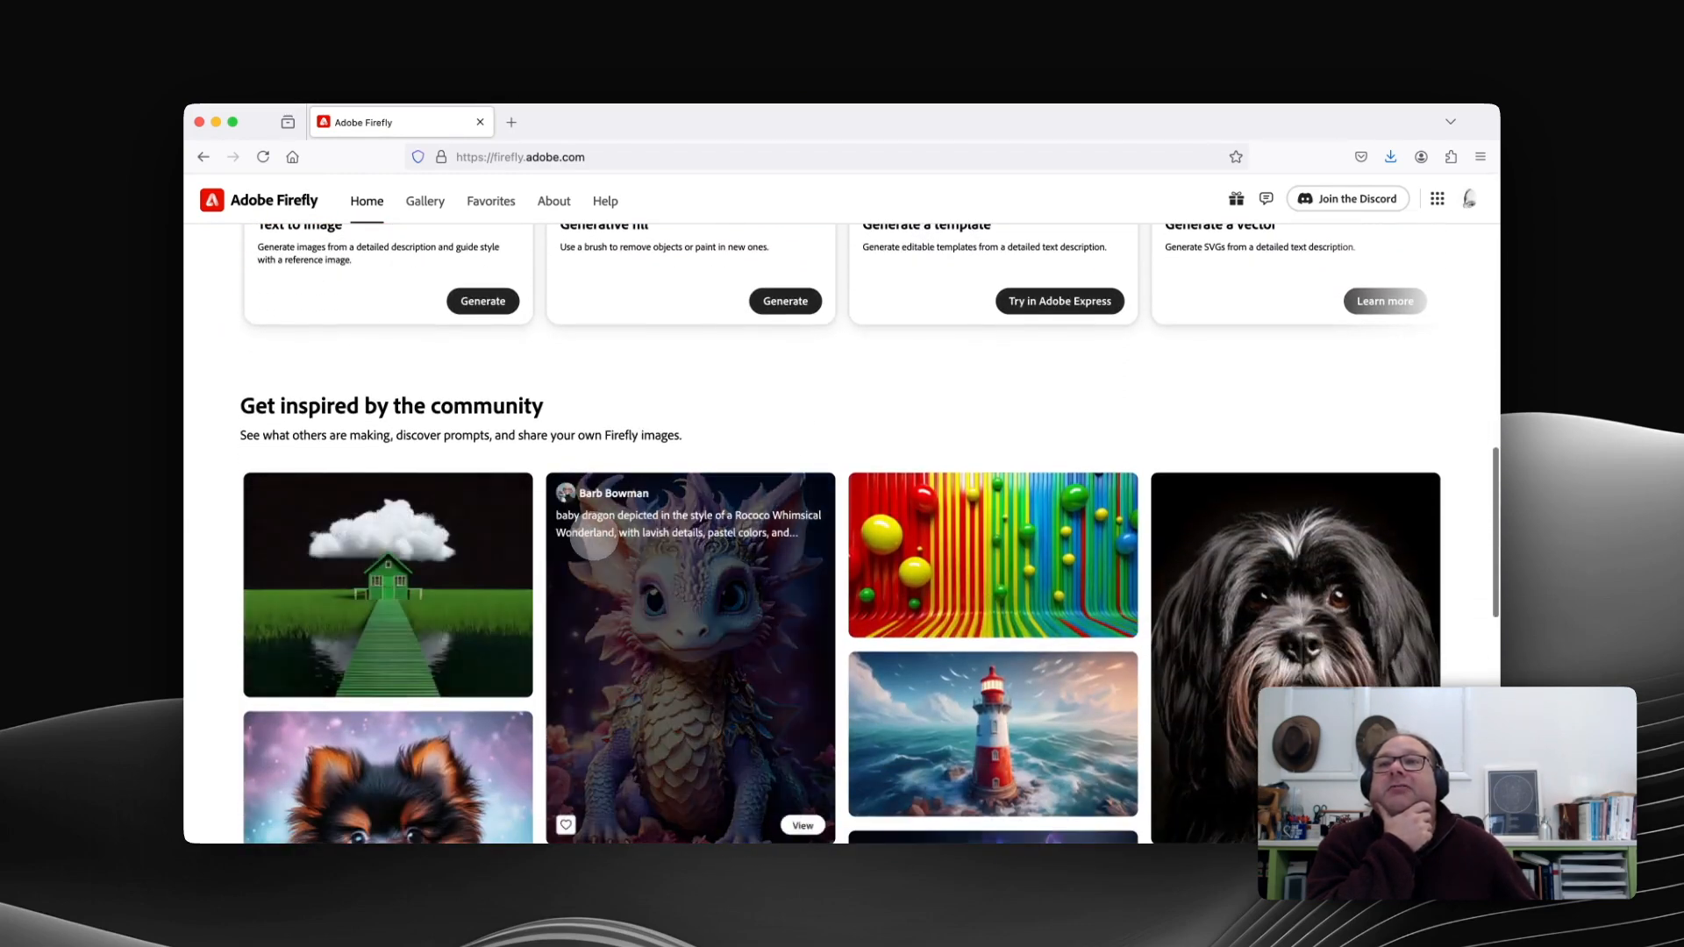
mouse_move(938, 548)
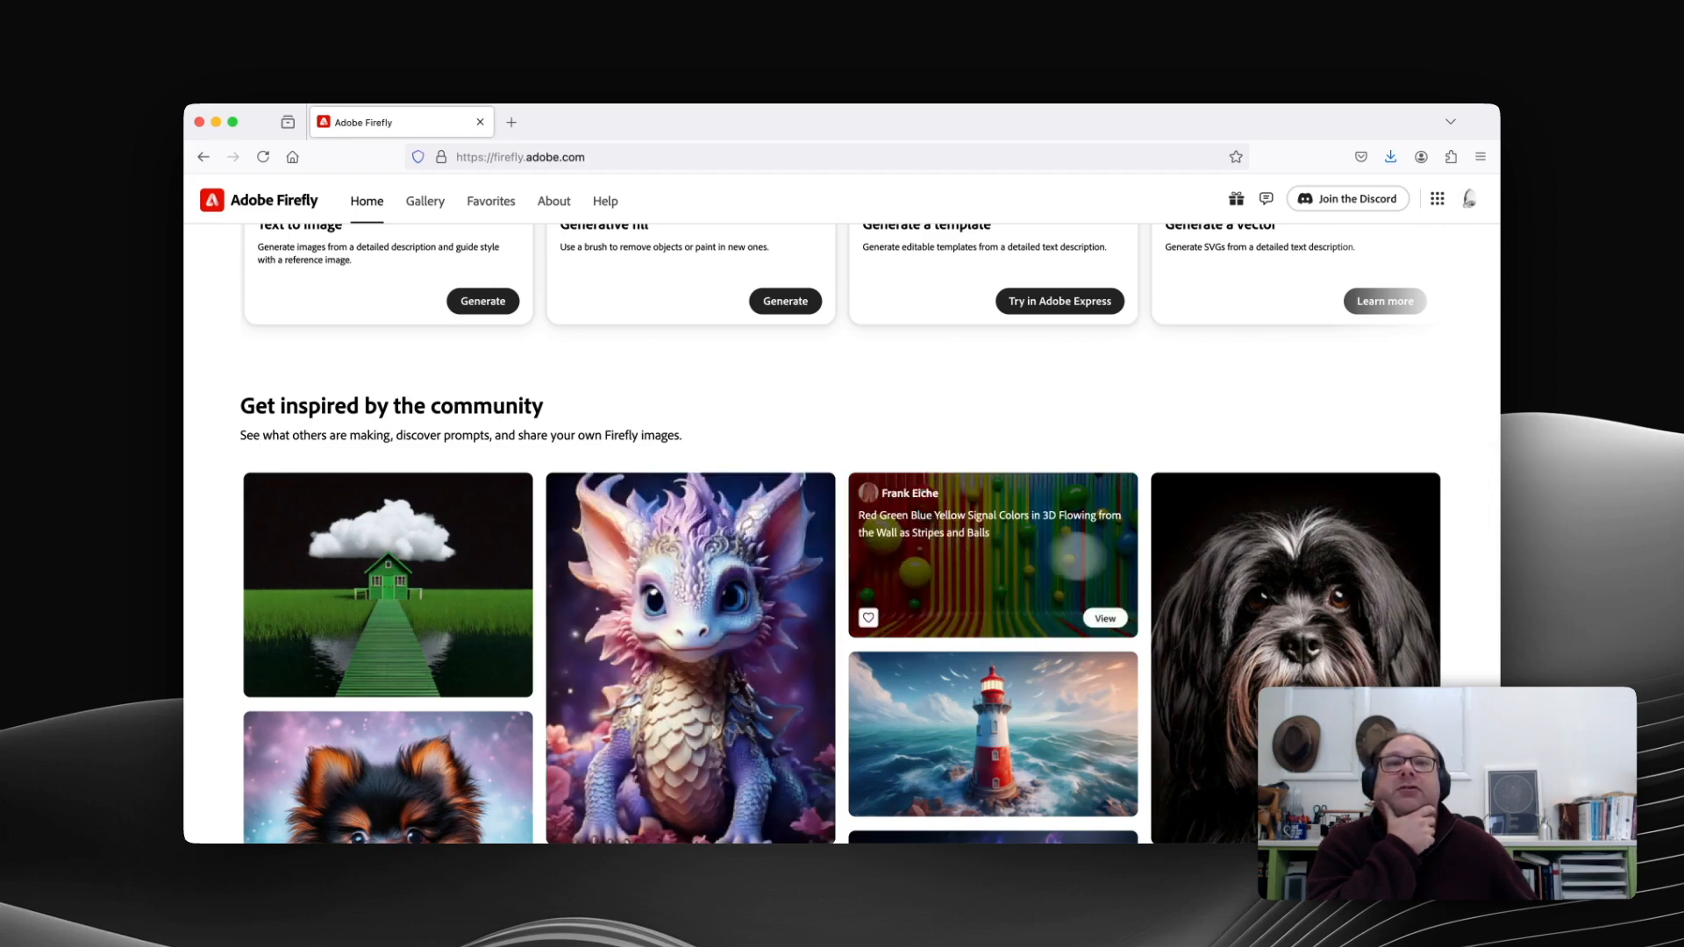
mouse_move(1256, 553)
scroll(1256, 552, "down", 5)
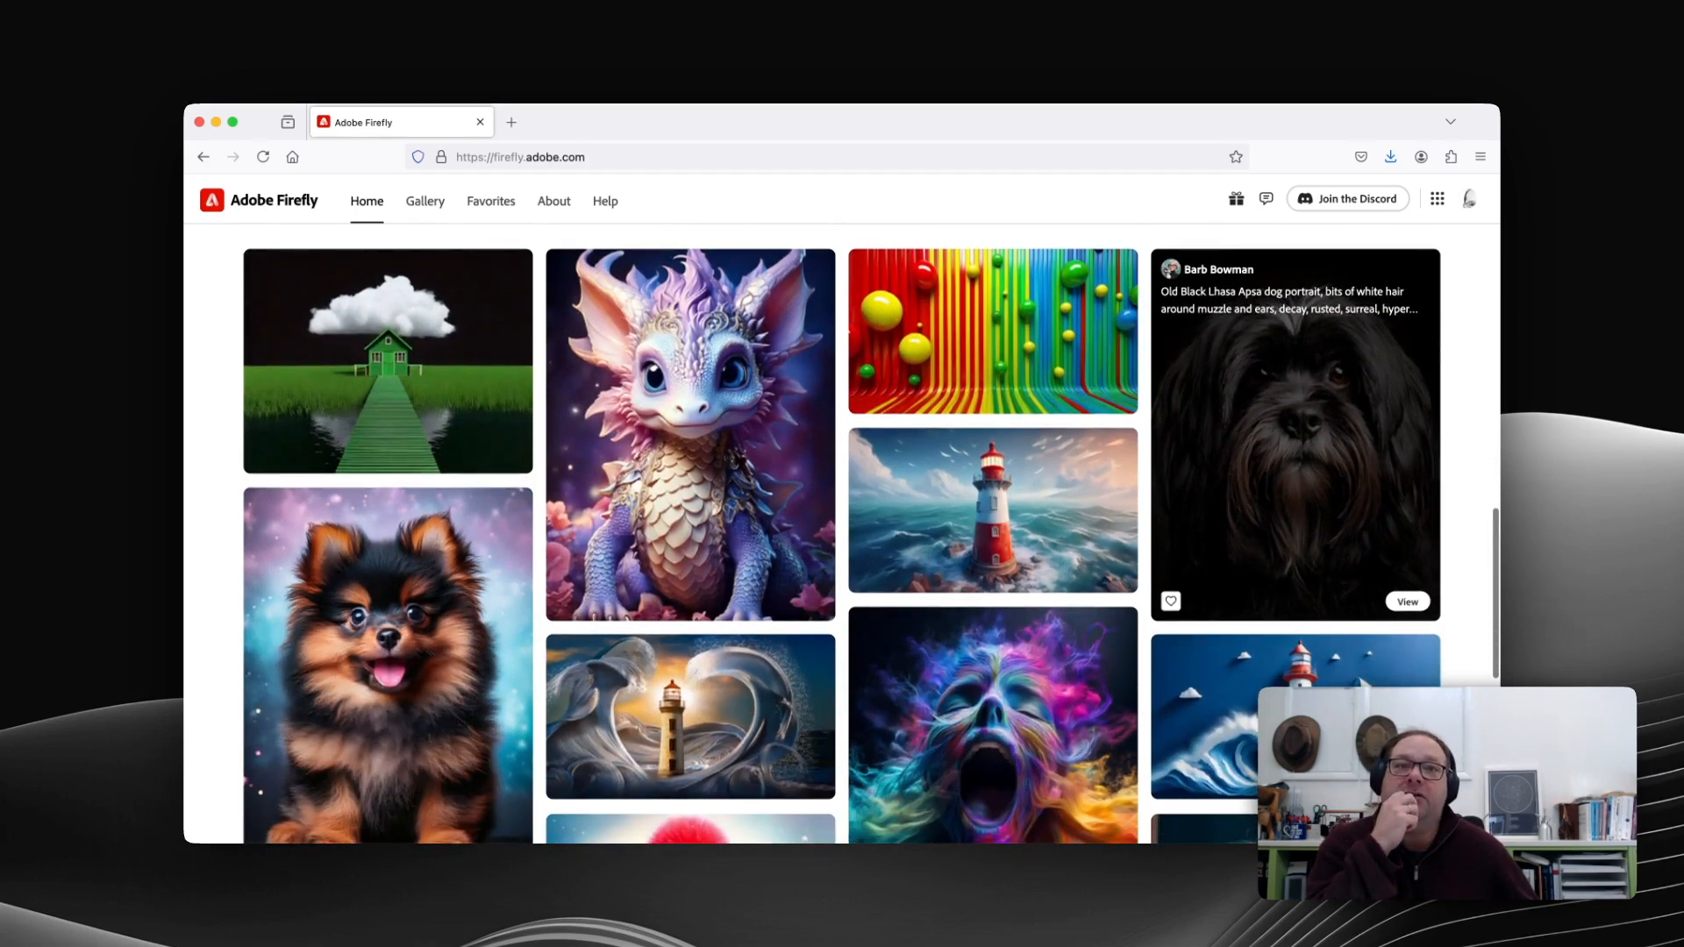
scroll(1256, 553, "down", 7)
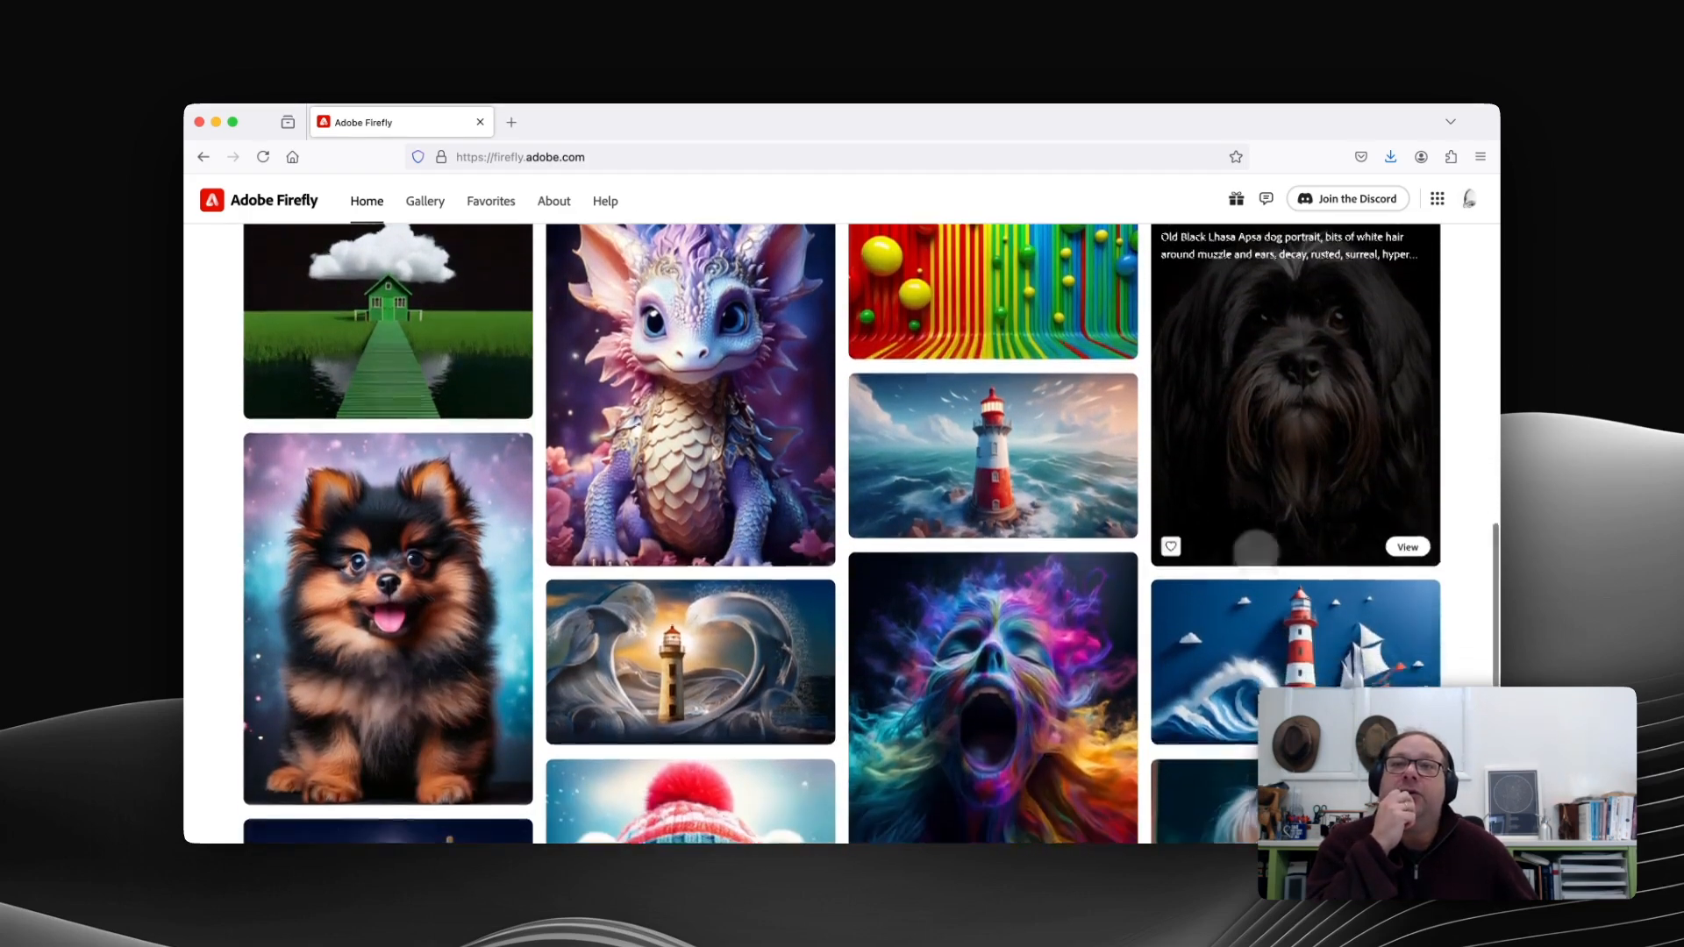
scroll(1256, 552, "down", 4)
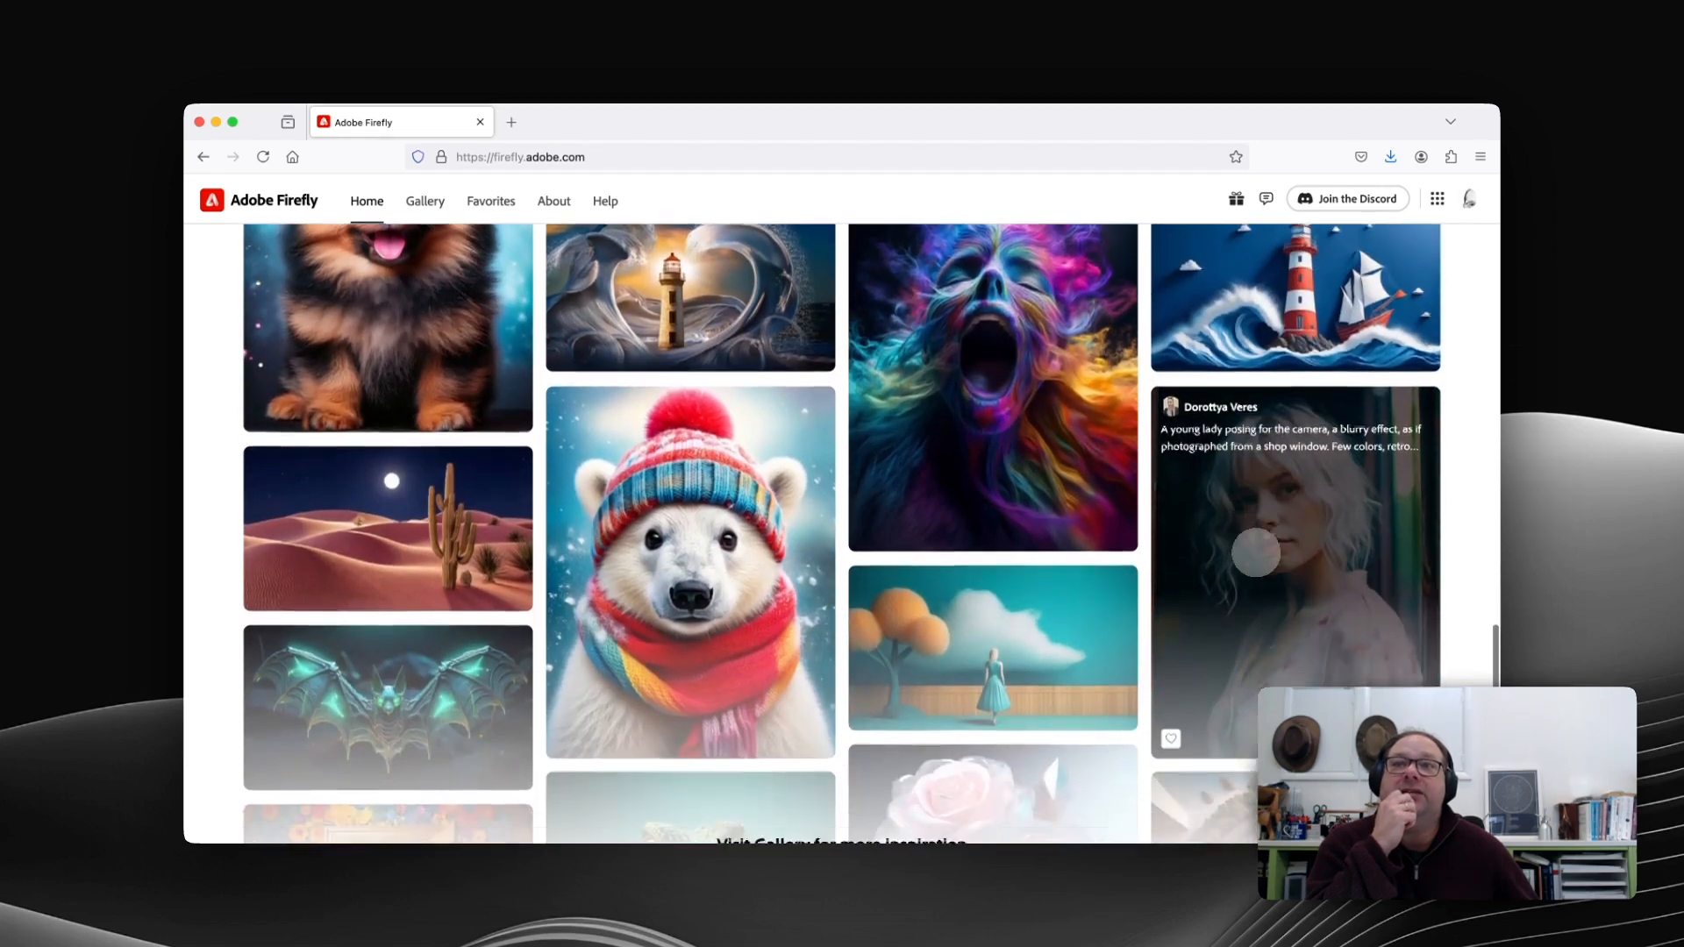
scroll(1256, 553, "down", 2)
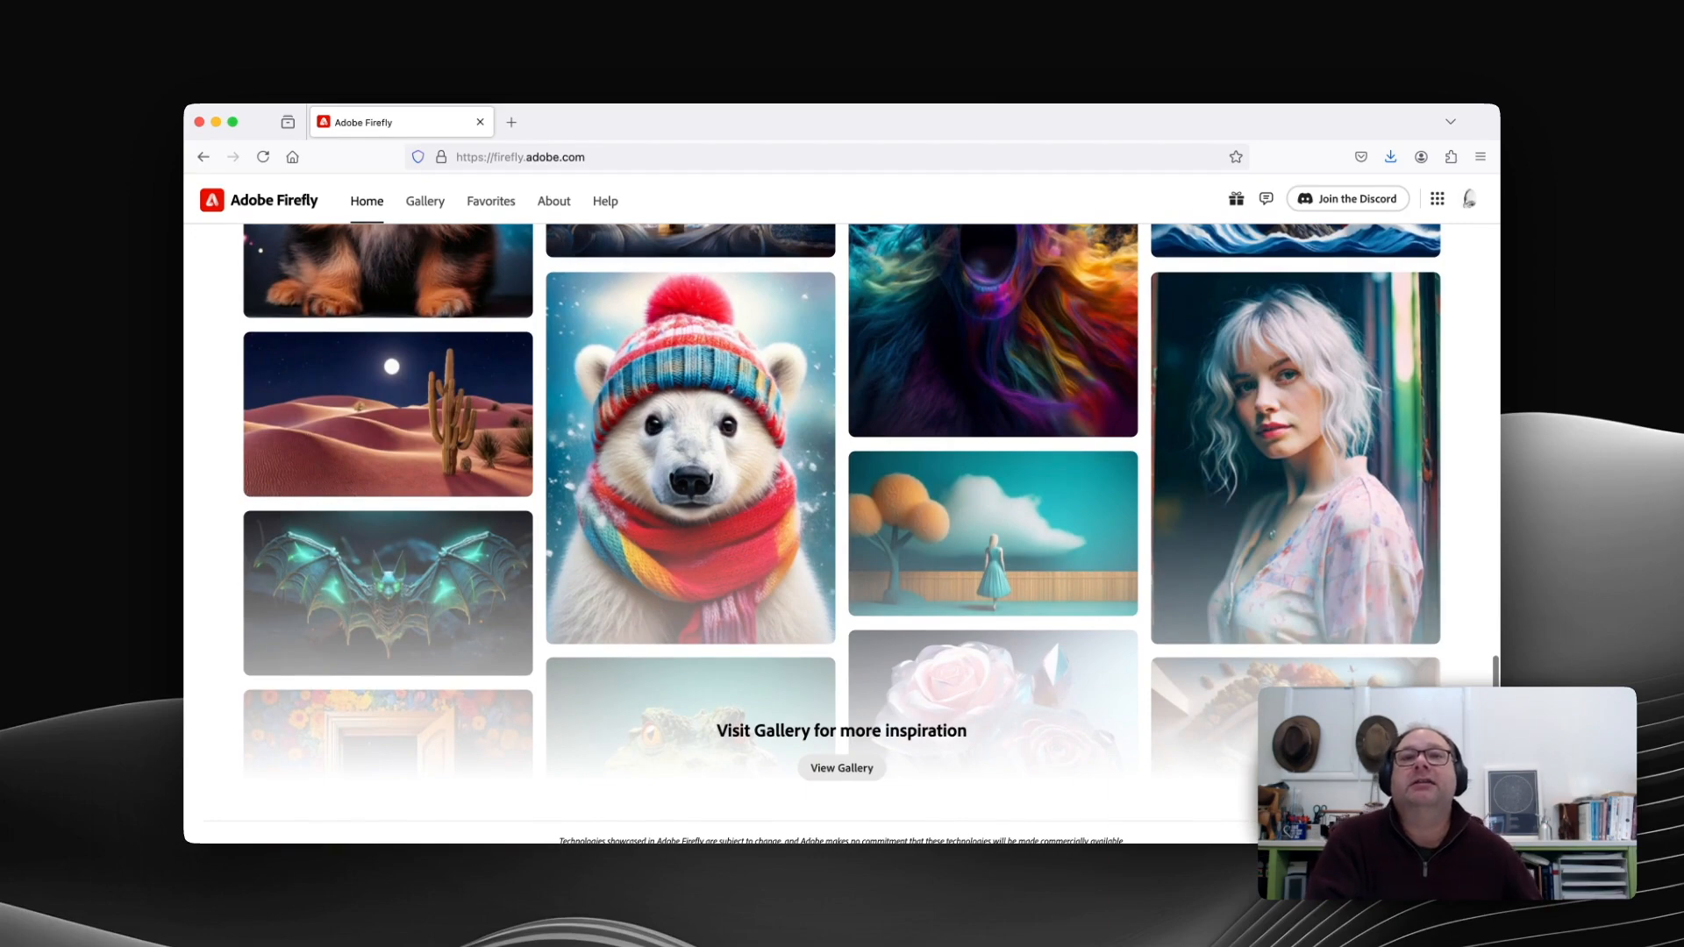
Generate images from "First century Palestine, warm and friendly middle-eastern man in his 30s, wearing a dirty white robe, talking to a group of children and families."
scroll(1255, 553, "up", 20)
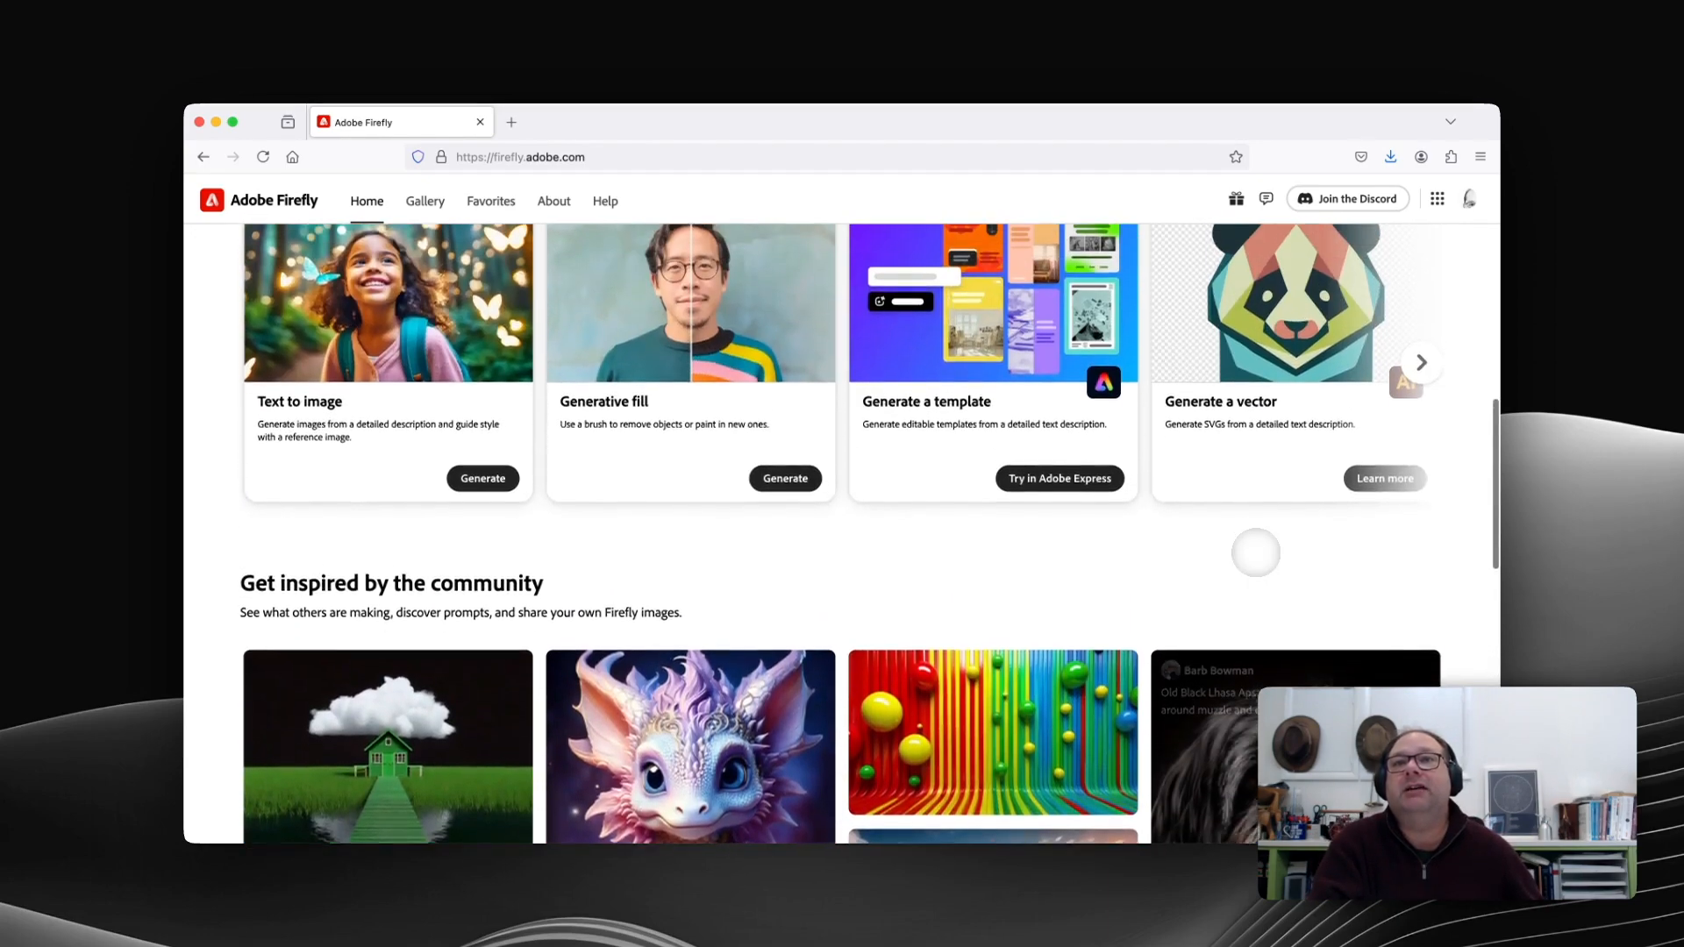
scroll(1256, 553, "up", 5)
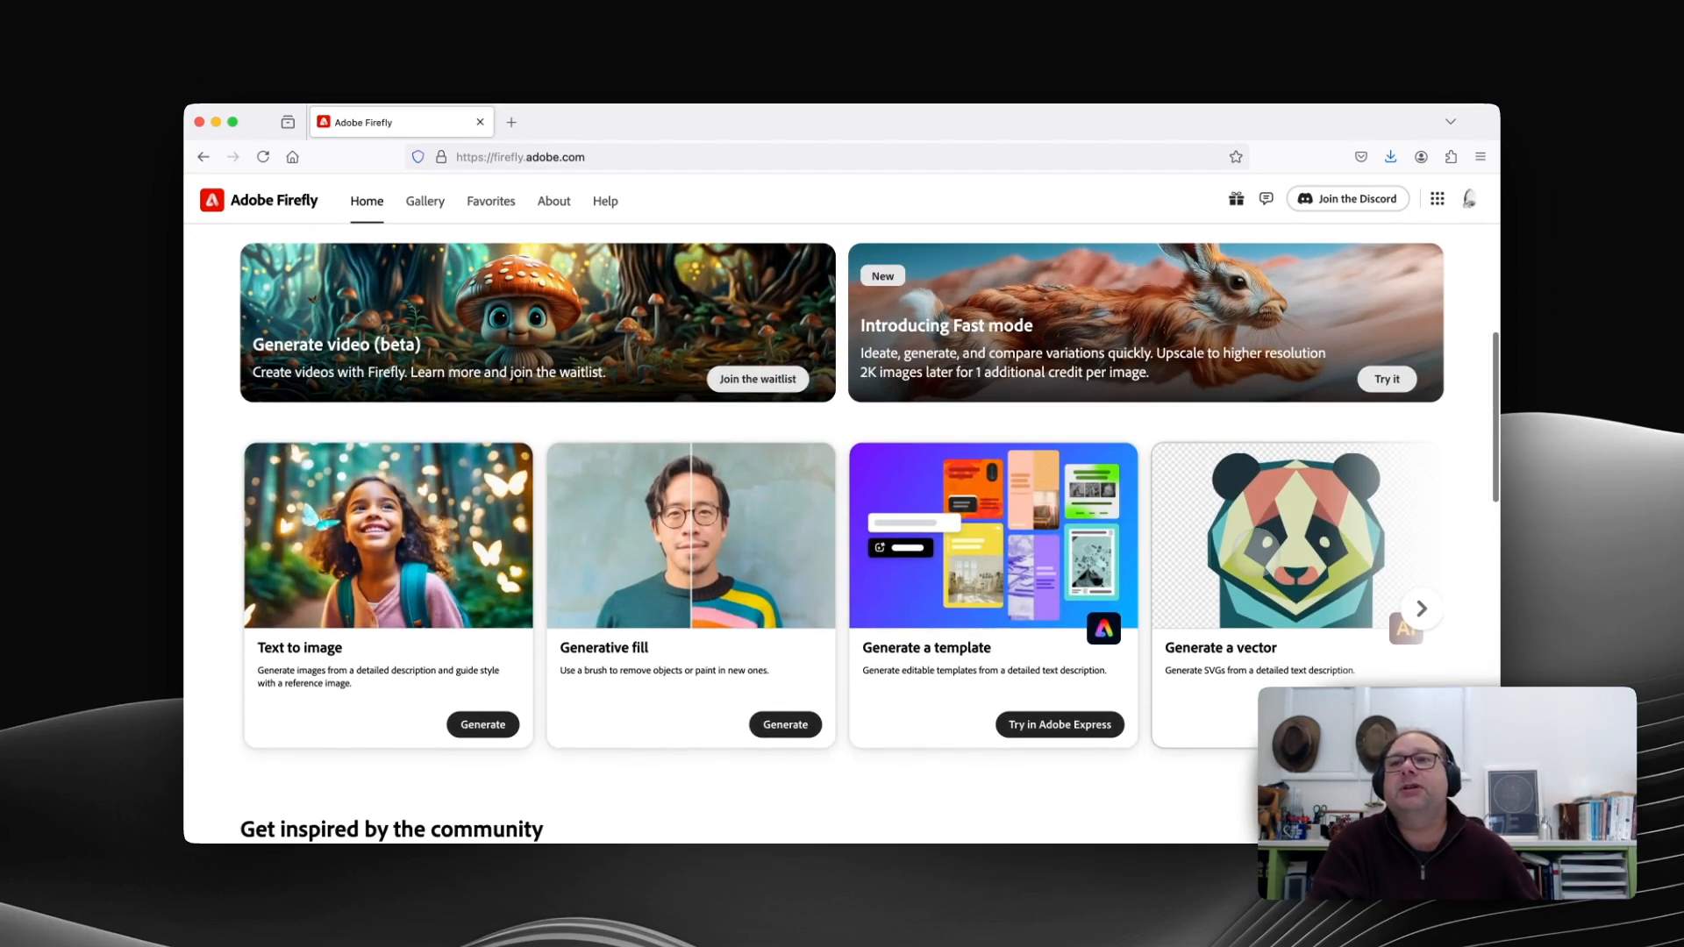
scroll(849, 475, "up", 5)
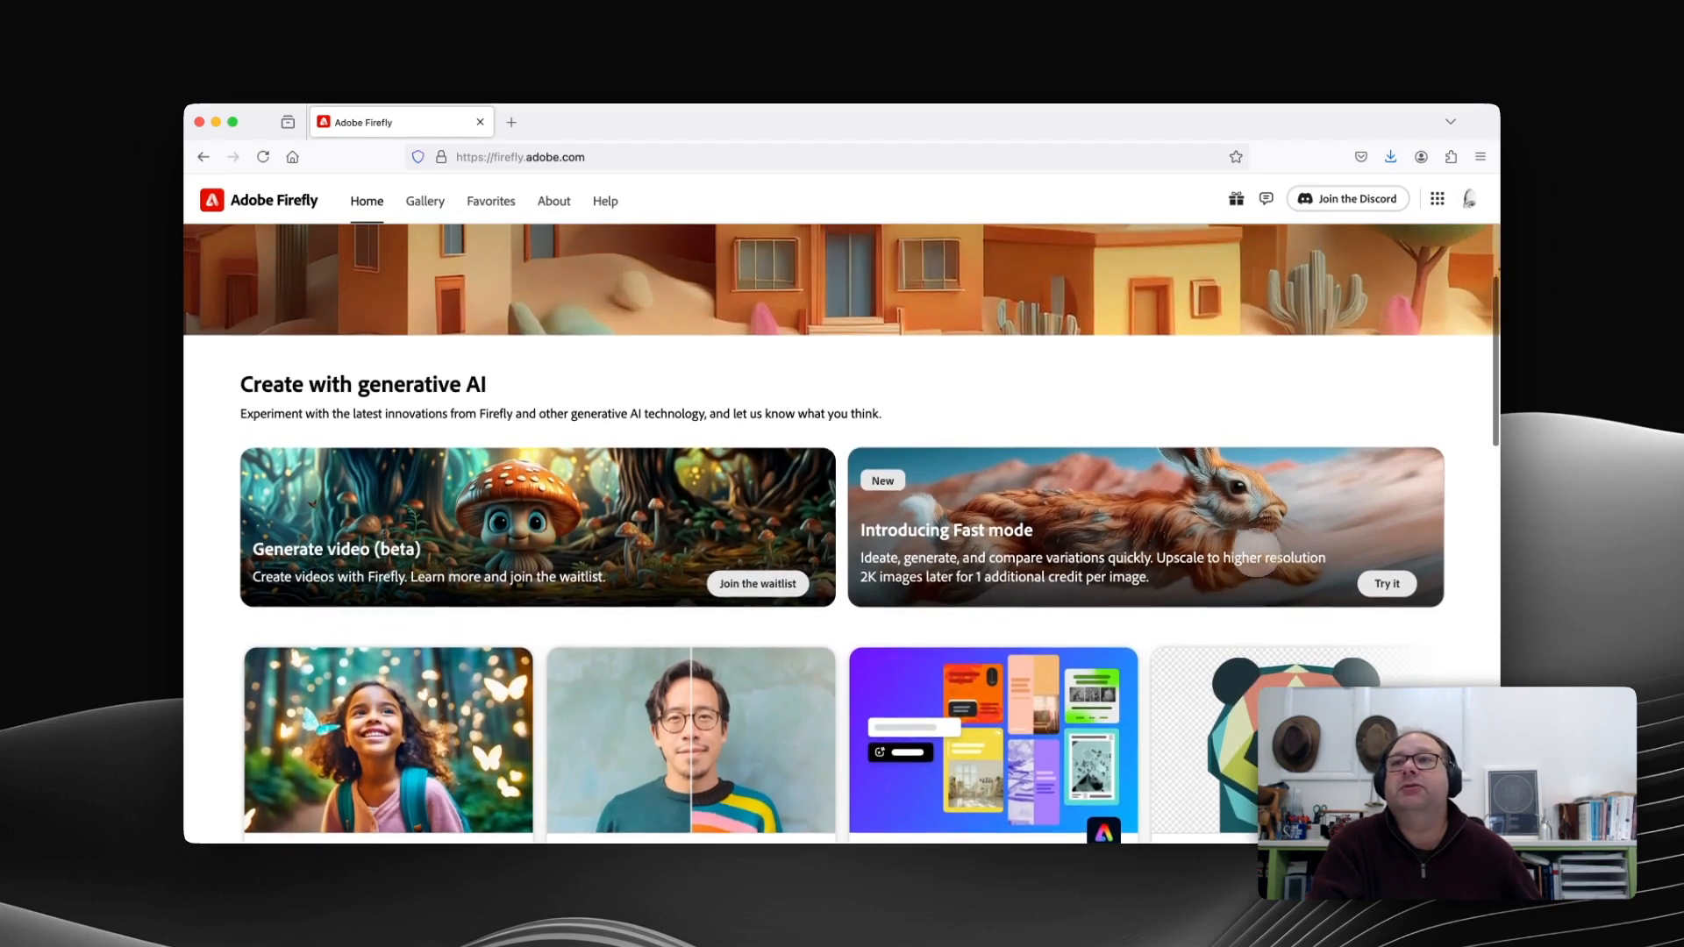
scroll(785, 480, "up", 9)
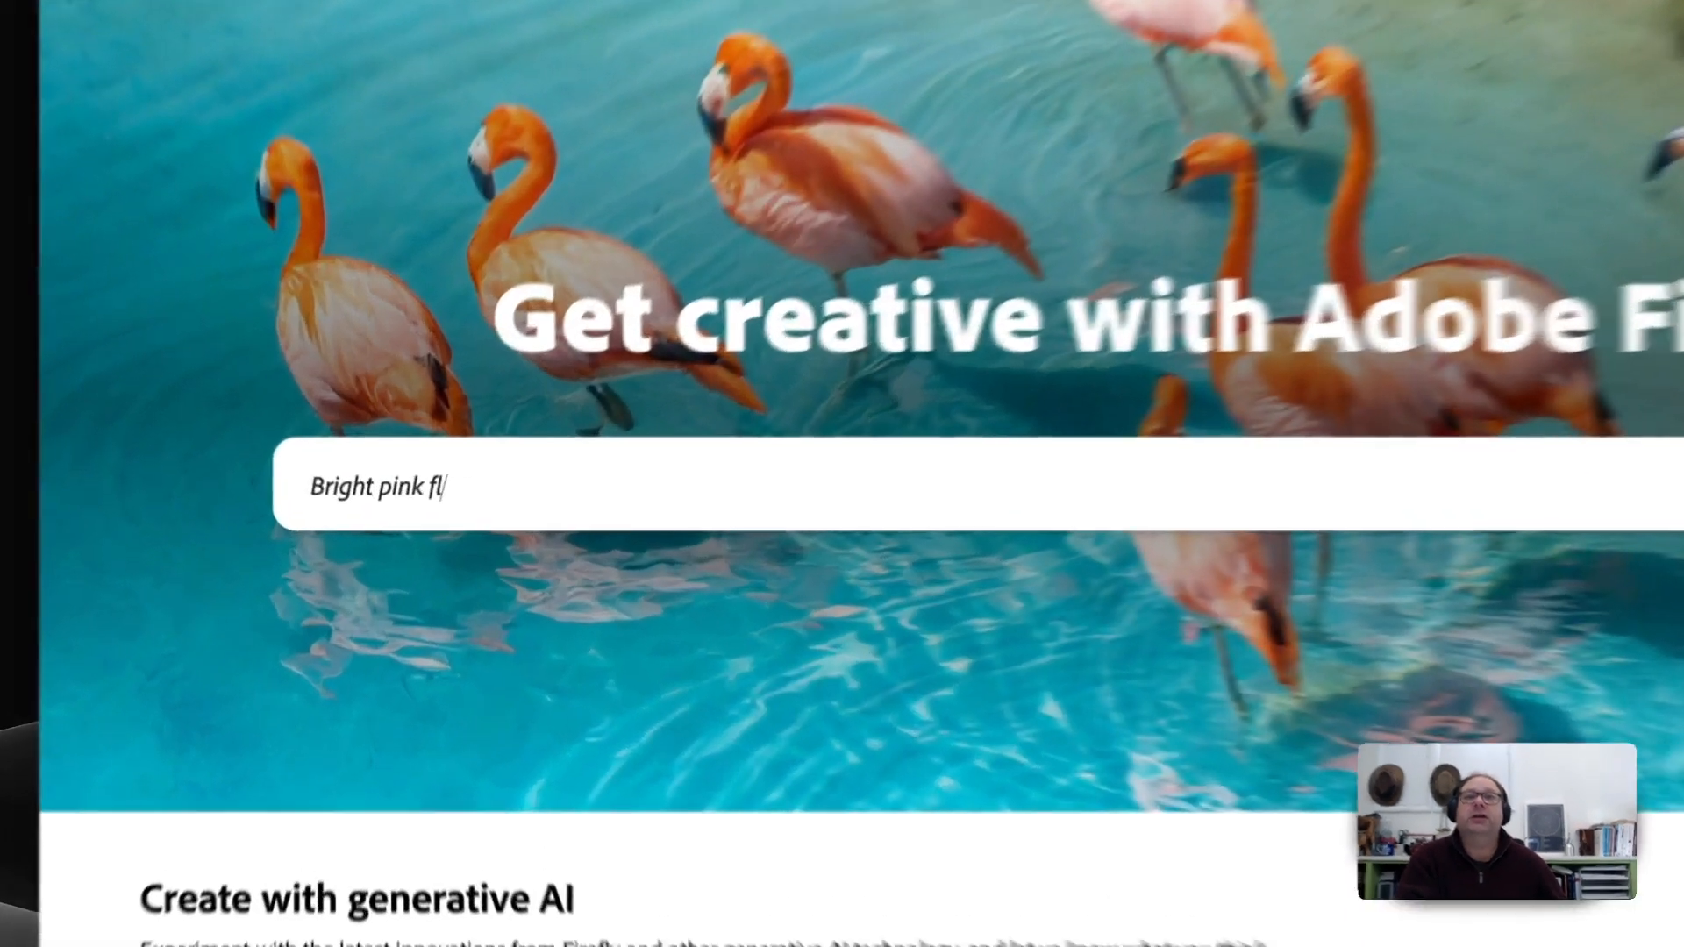
type("First century Palestine, warm and friendly middle-eastern man in his 30s, wearing a dirty white robe, talking to a group of children and families.")
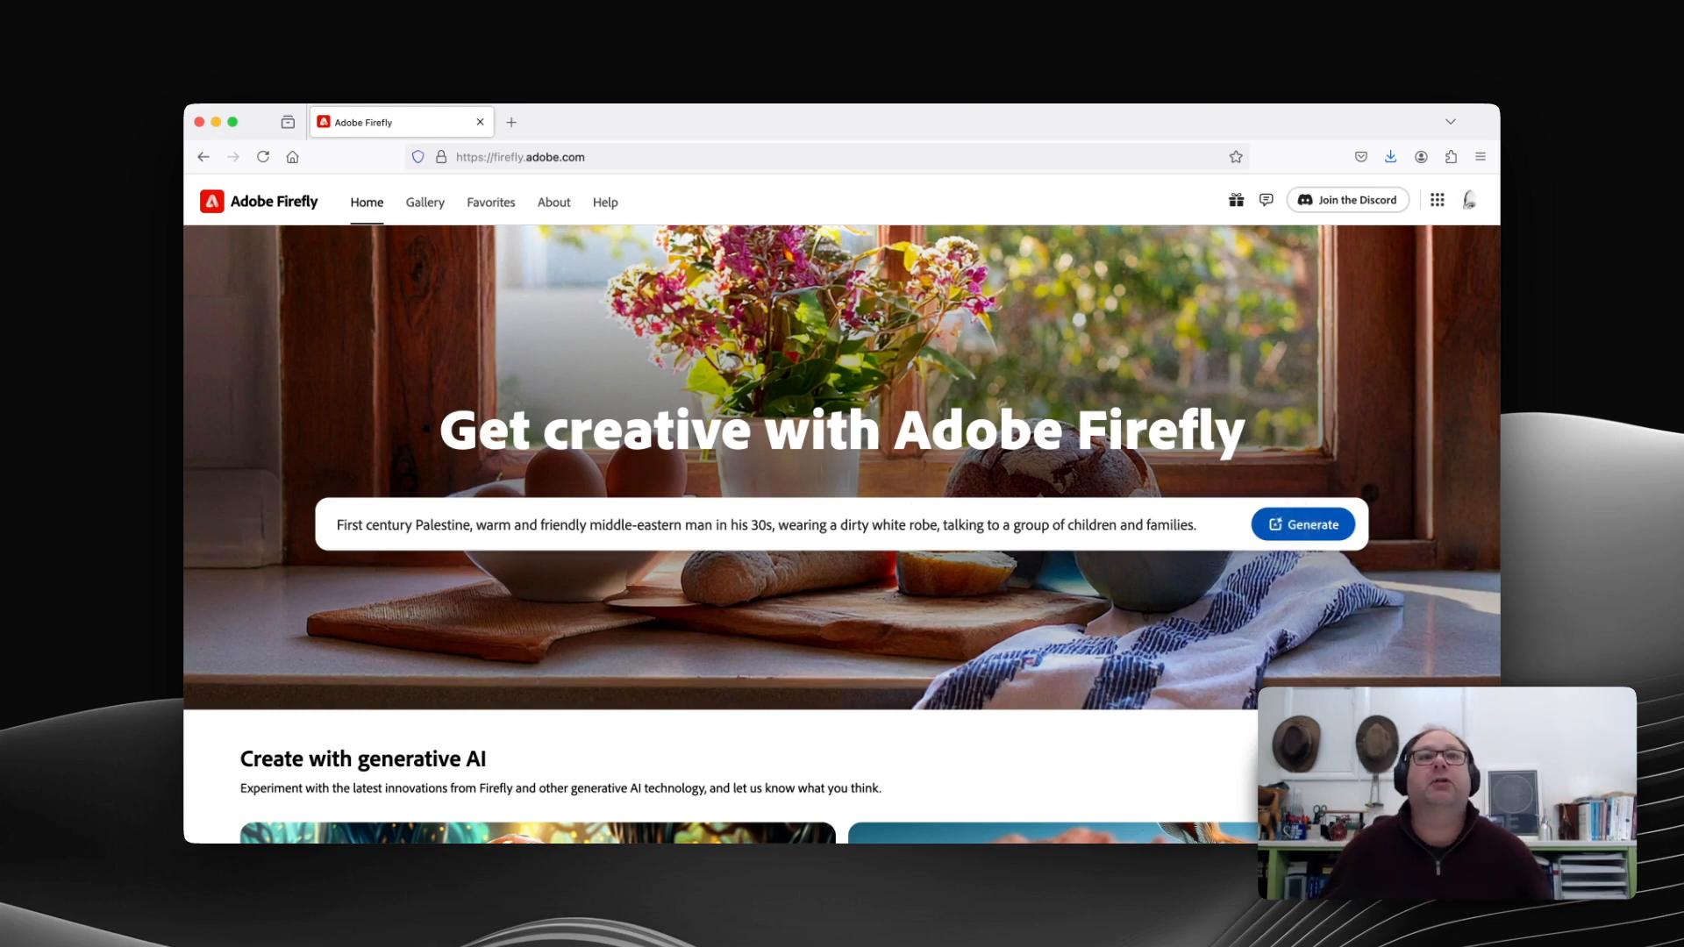
left_click(1296, 524)
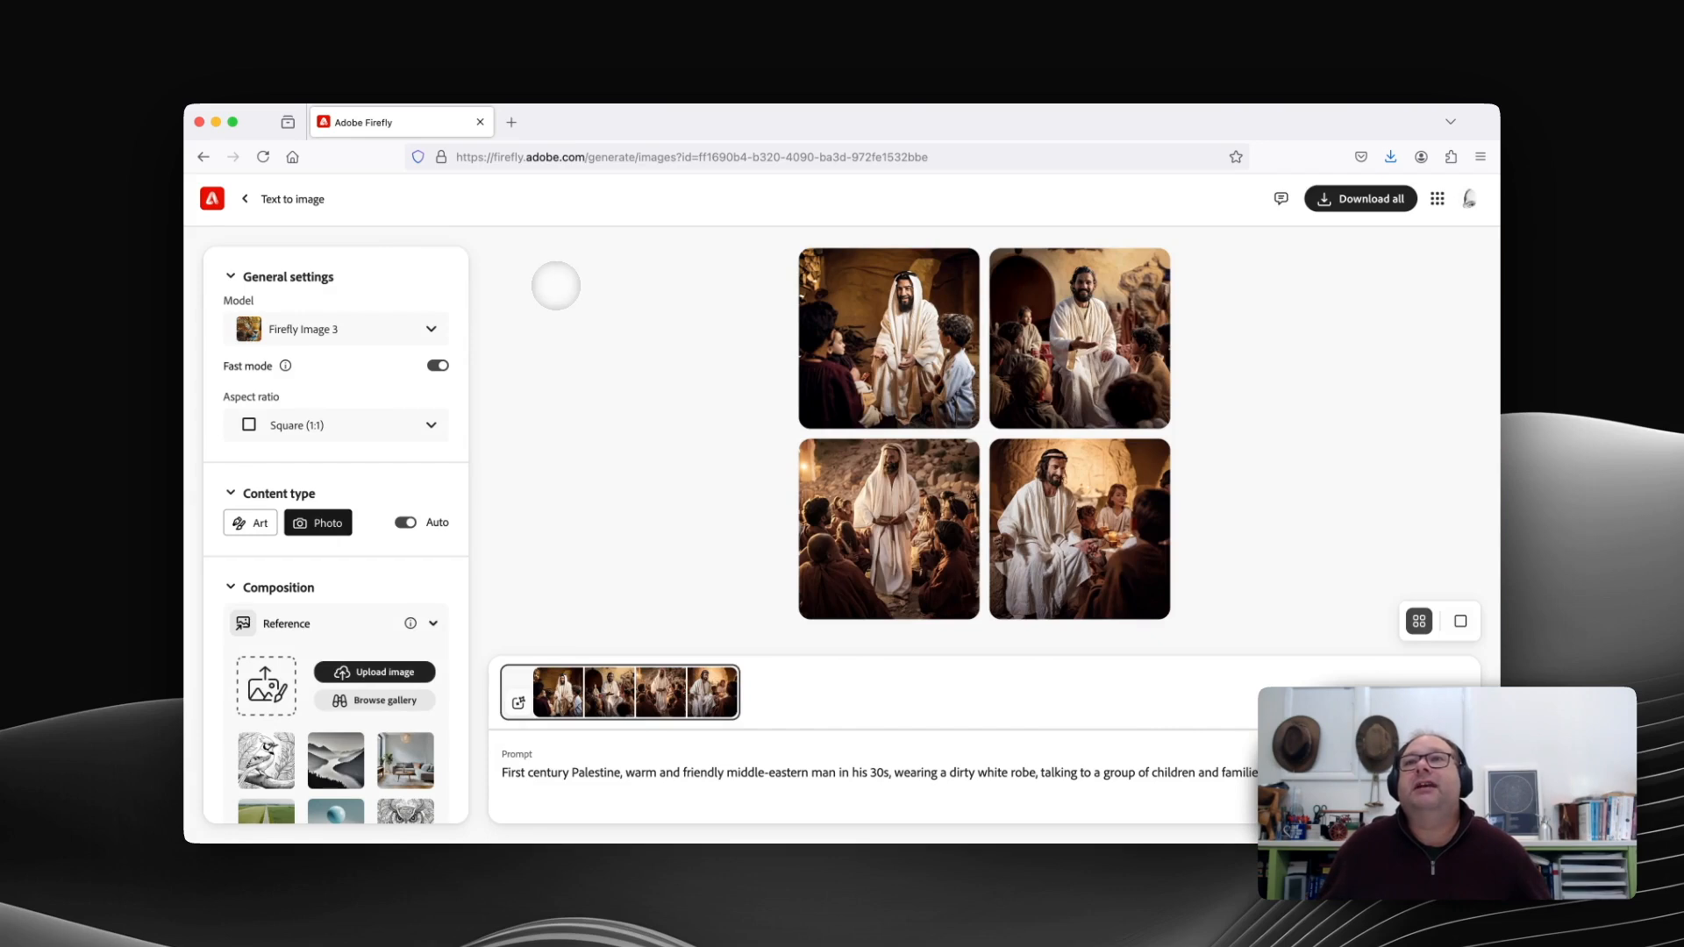
Review the text-to-image settings, from content type and composition to styles, effects, lighting and camera angle
scroll(354, 500, "down", 5)
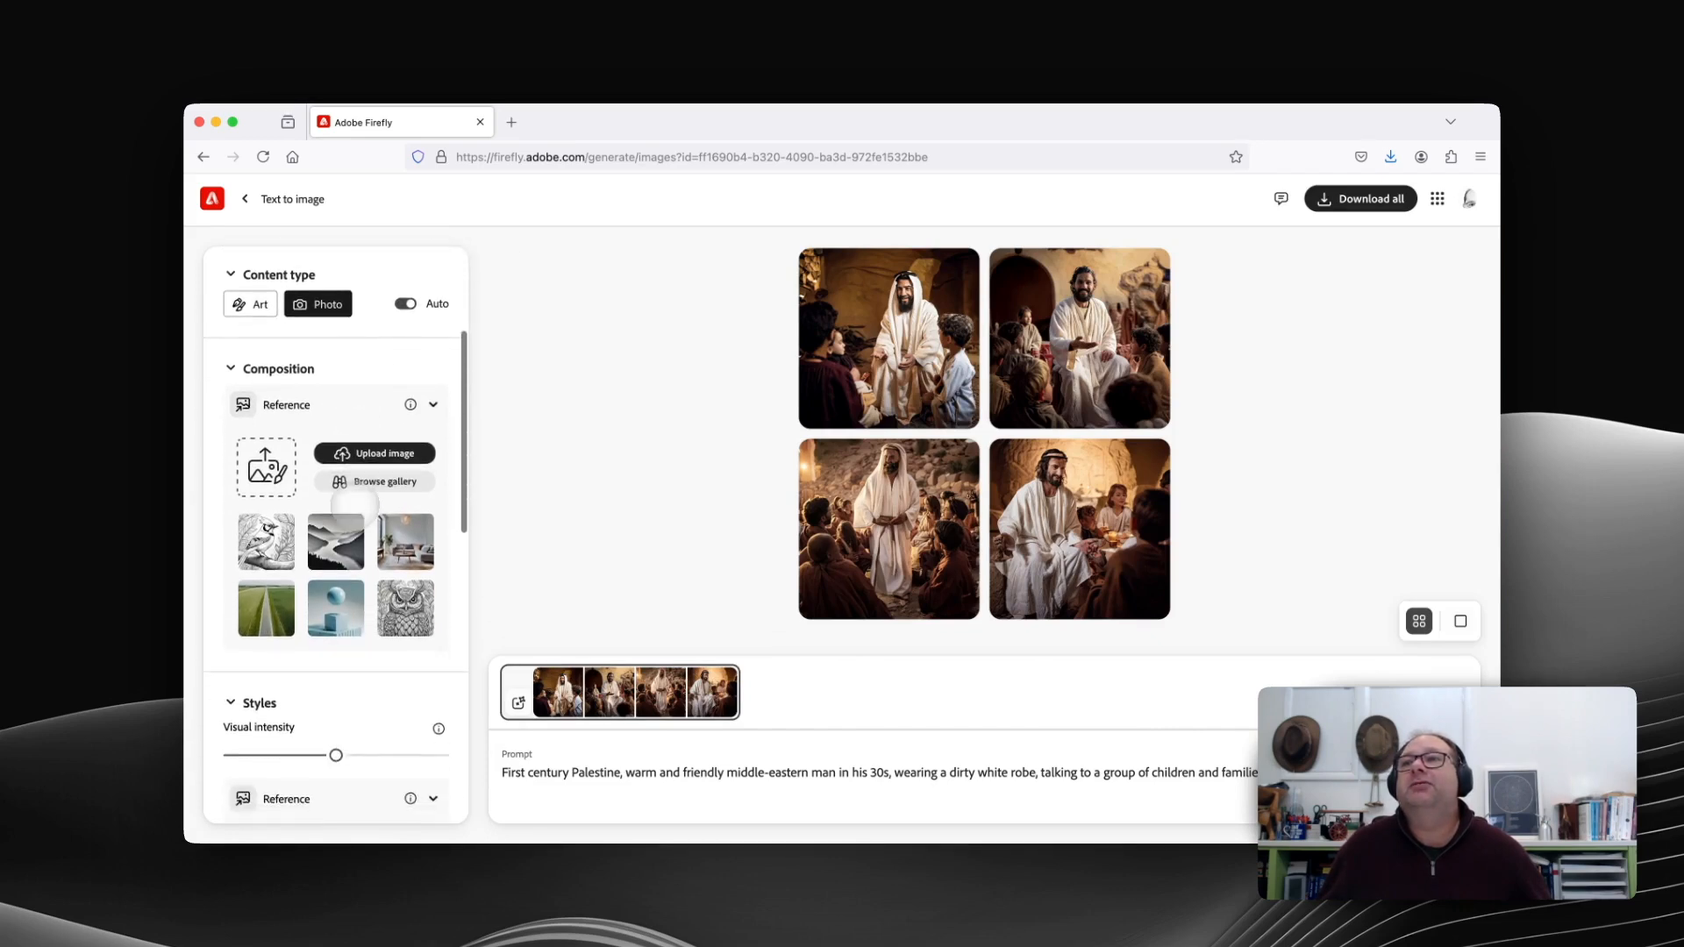
scroll(353, 499, "down", 8)
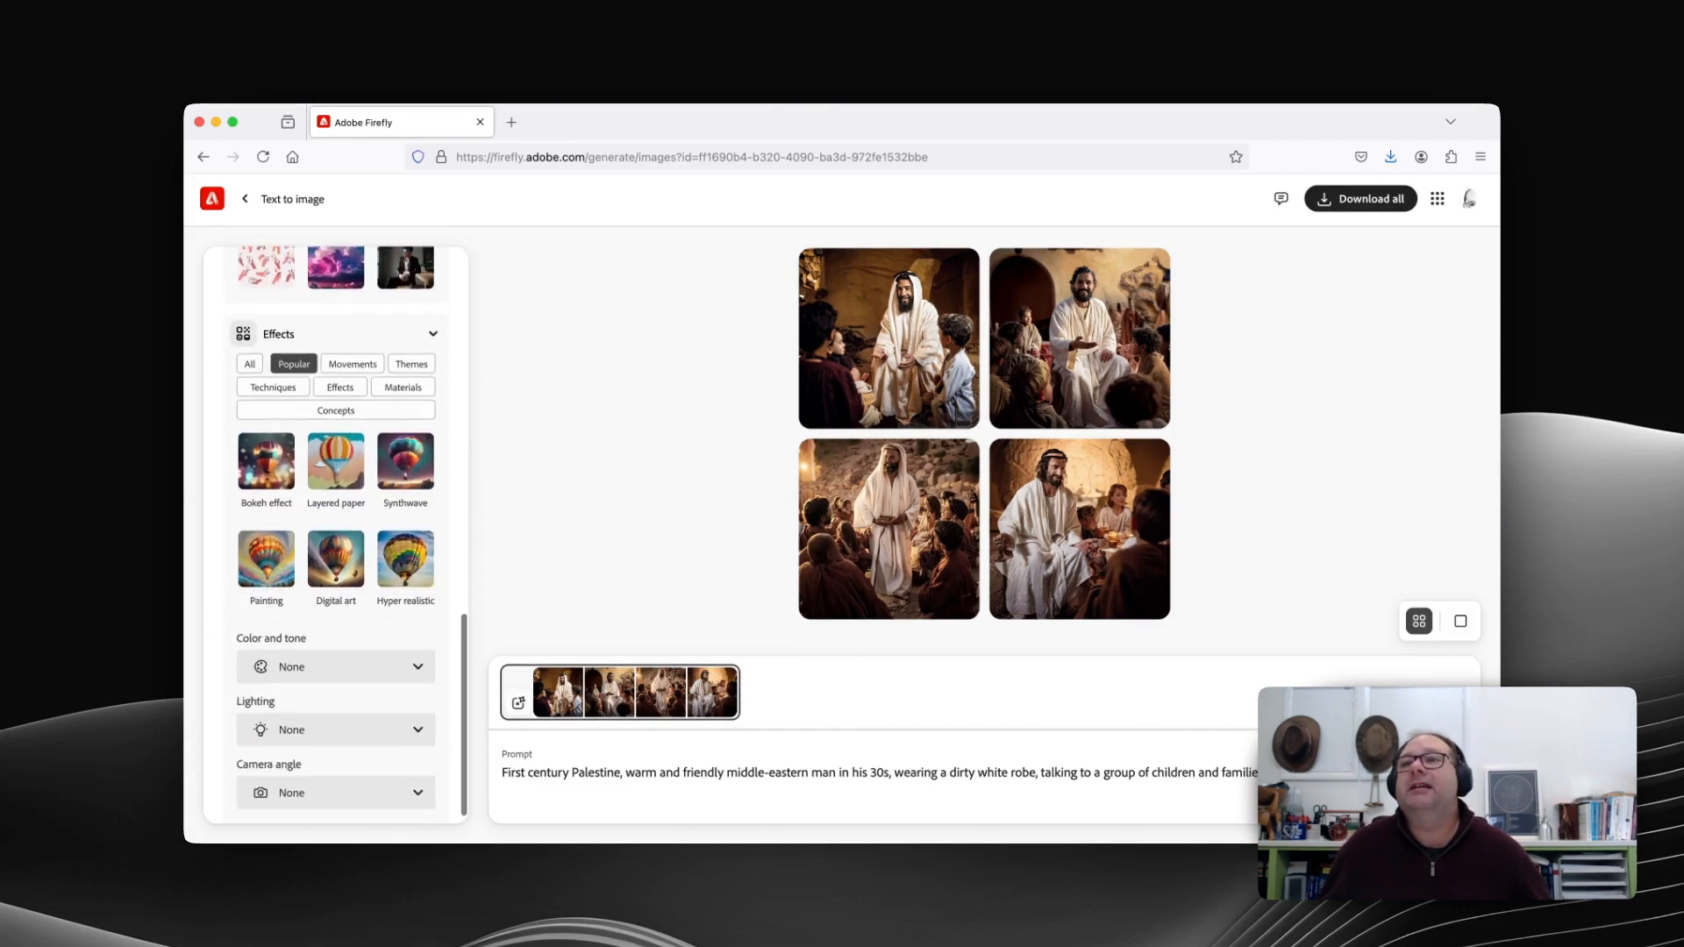
scroll(346, 526, "up", 10)
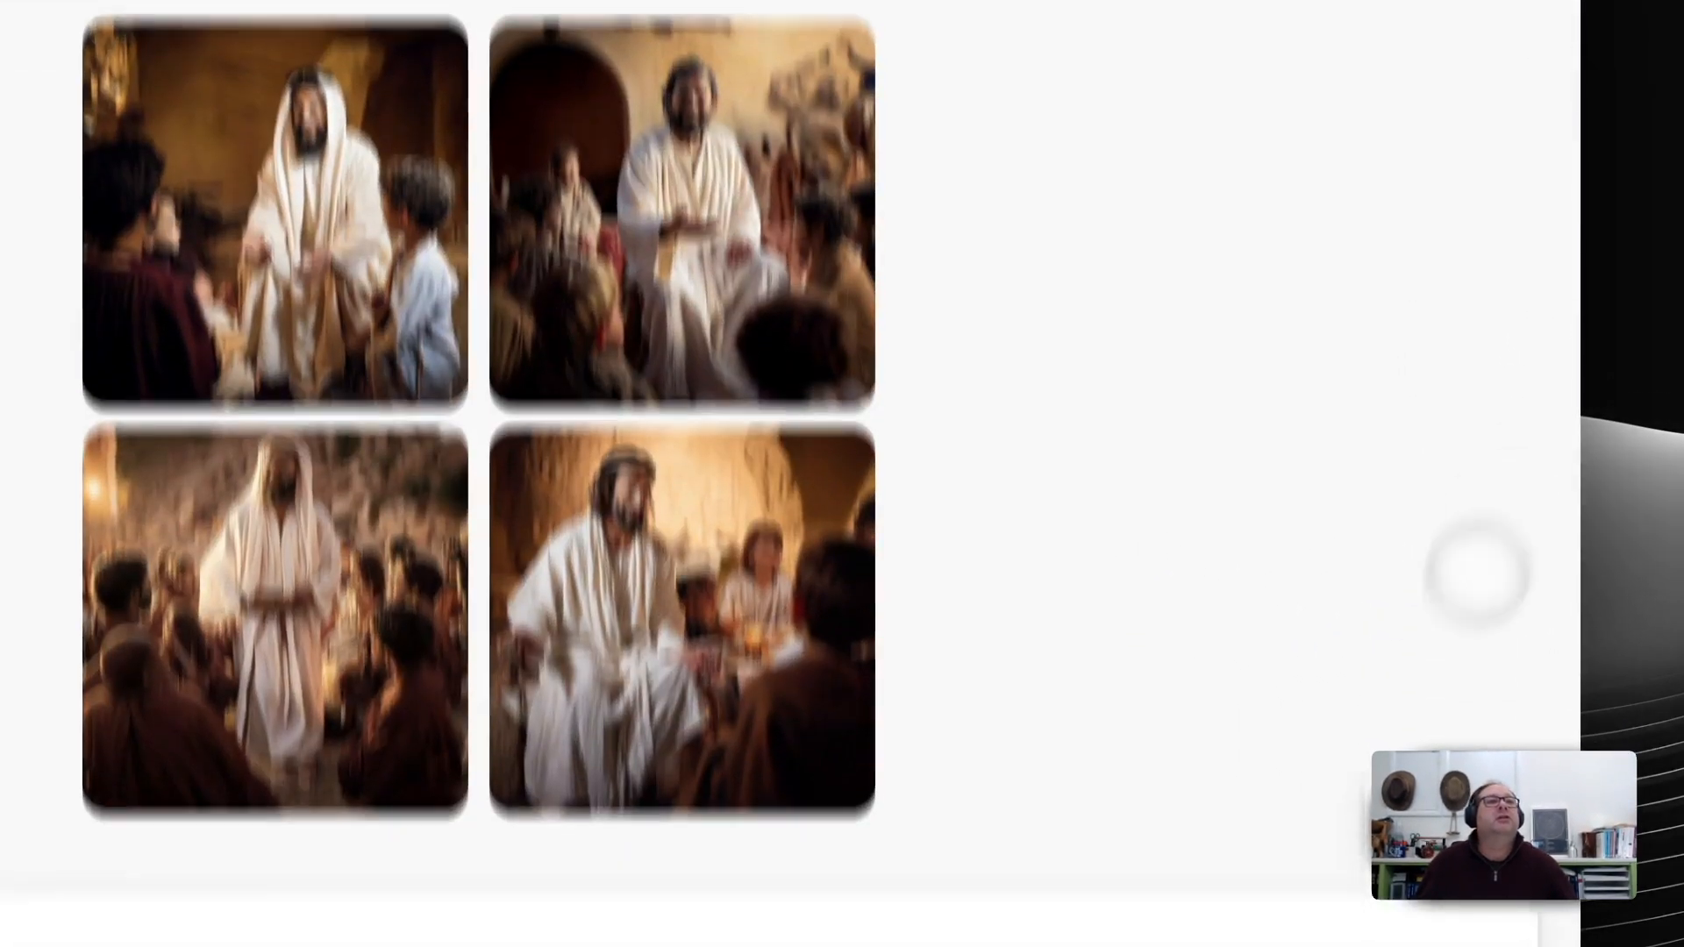
Browse the generated images in the larger single-row view and return to the grid view
scroll(1478, 574, "down", 4)
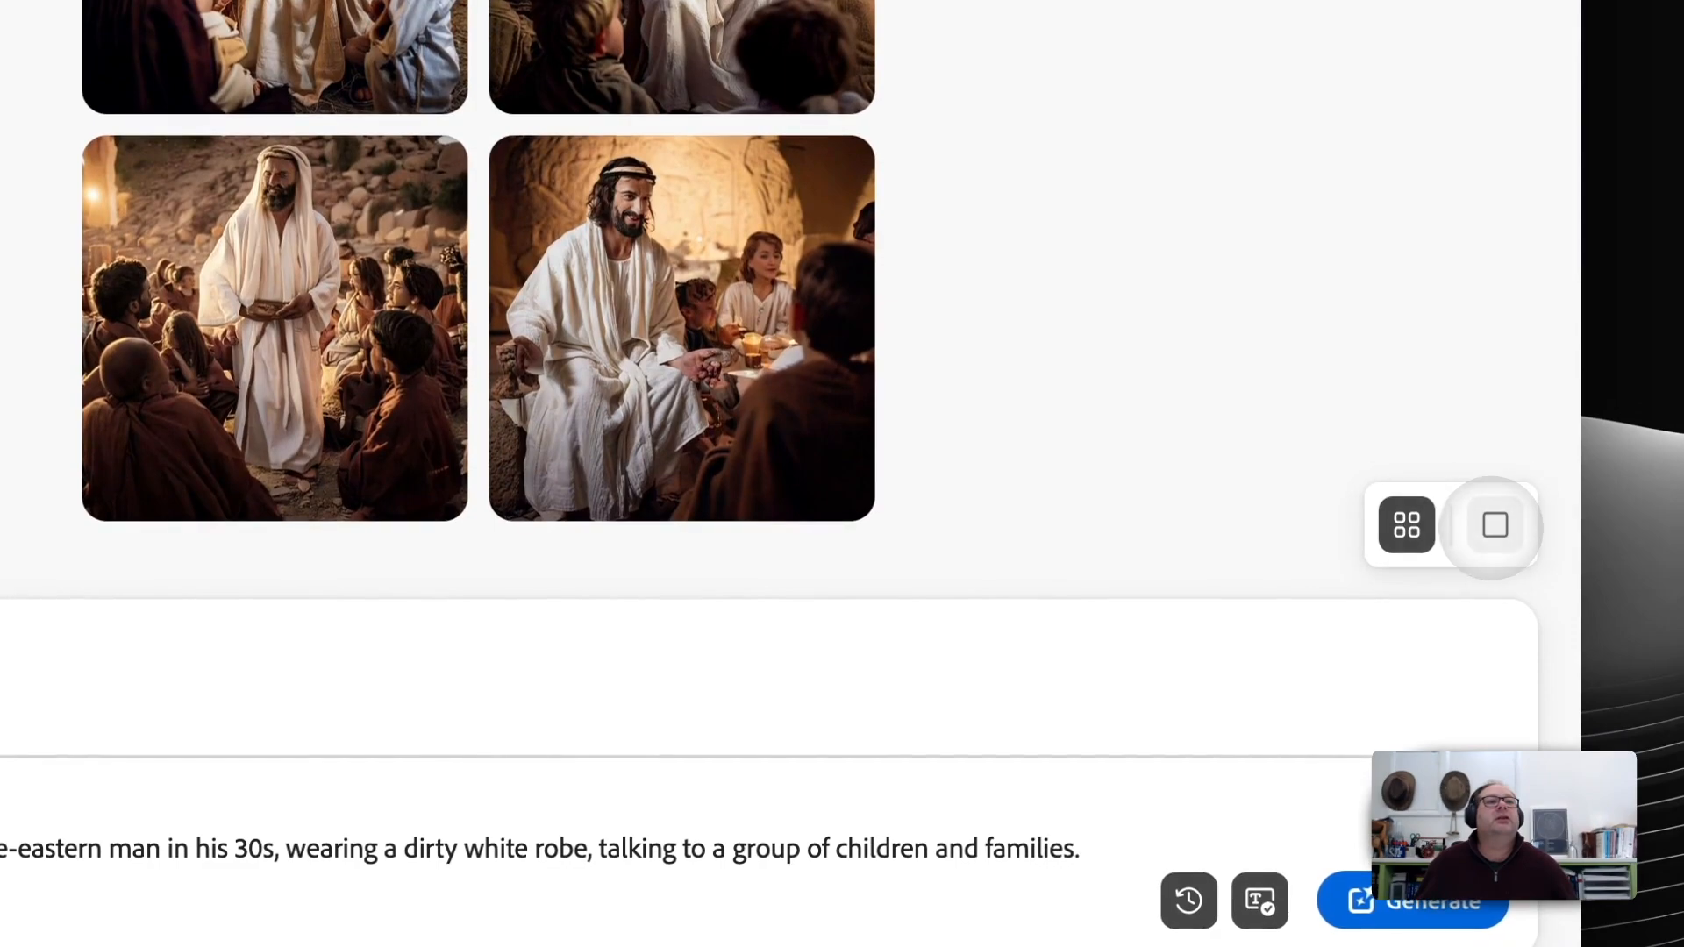
left_click(1493, 525)
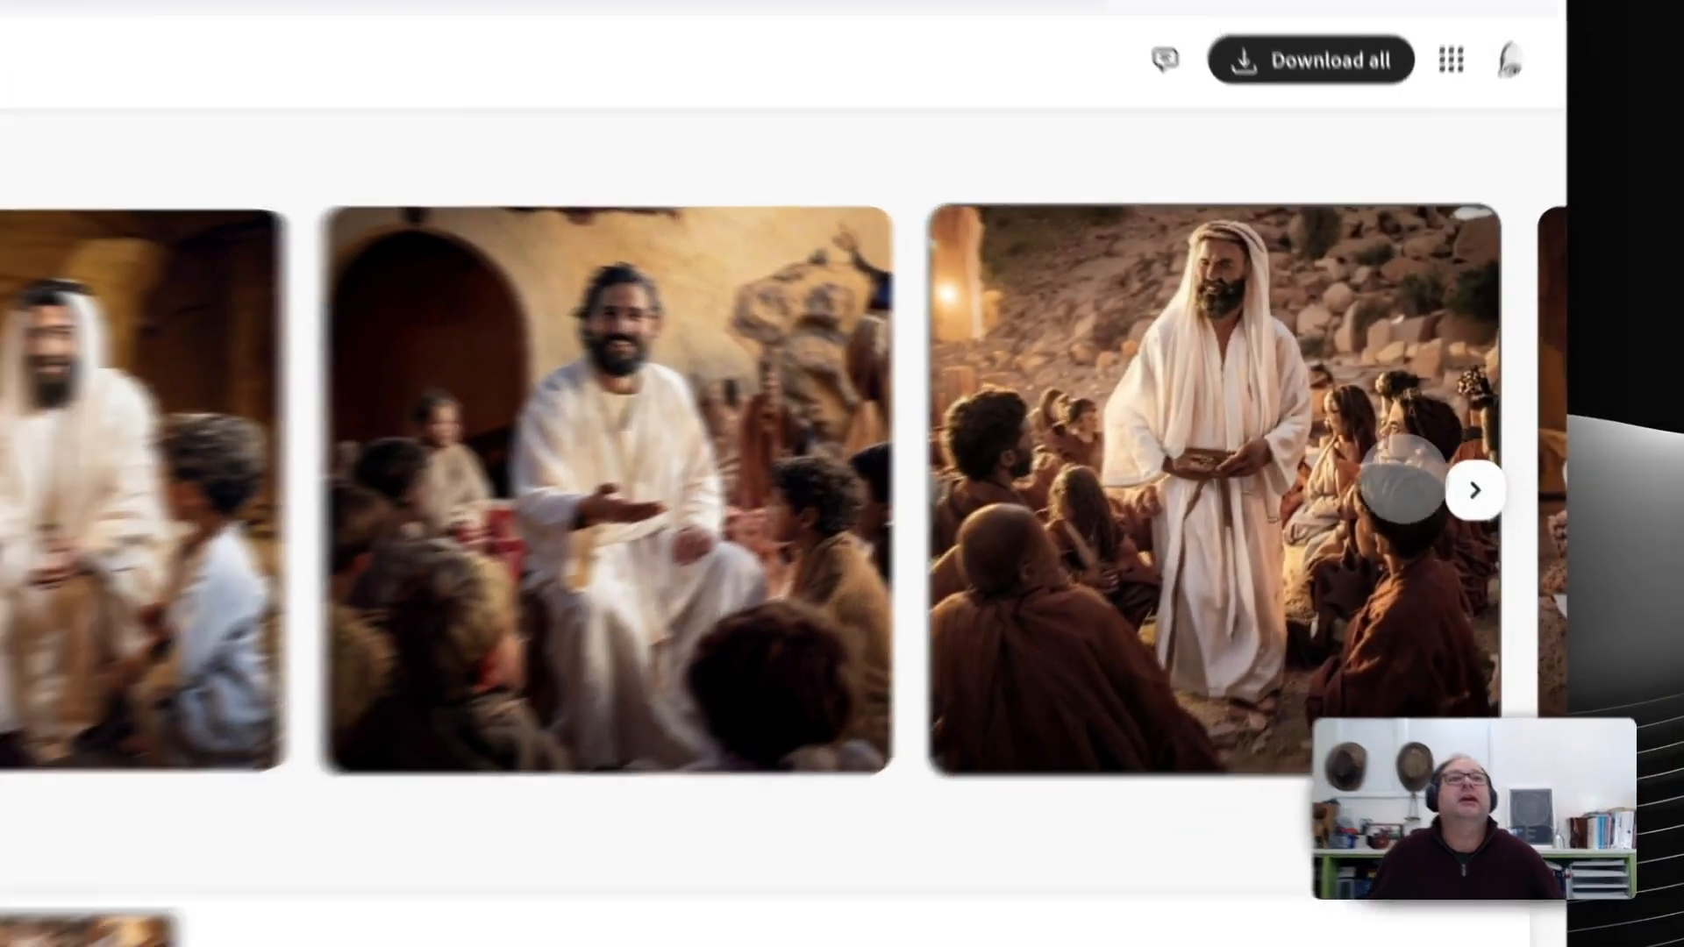
scroll(1403, 479, "right", 3)
scroll(1166, 492, "left", 3)
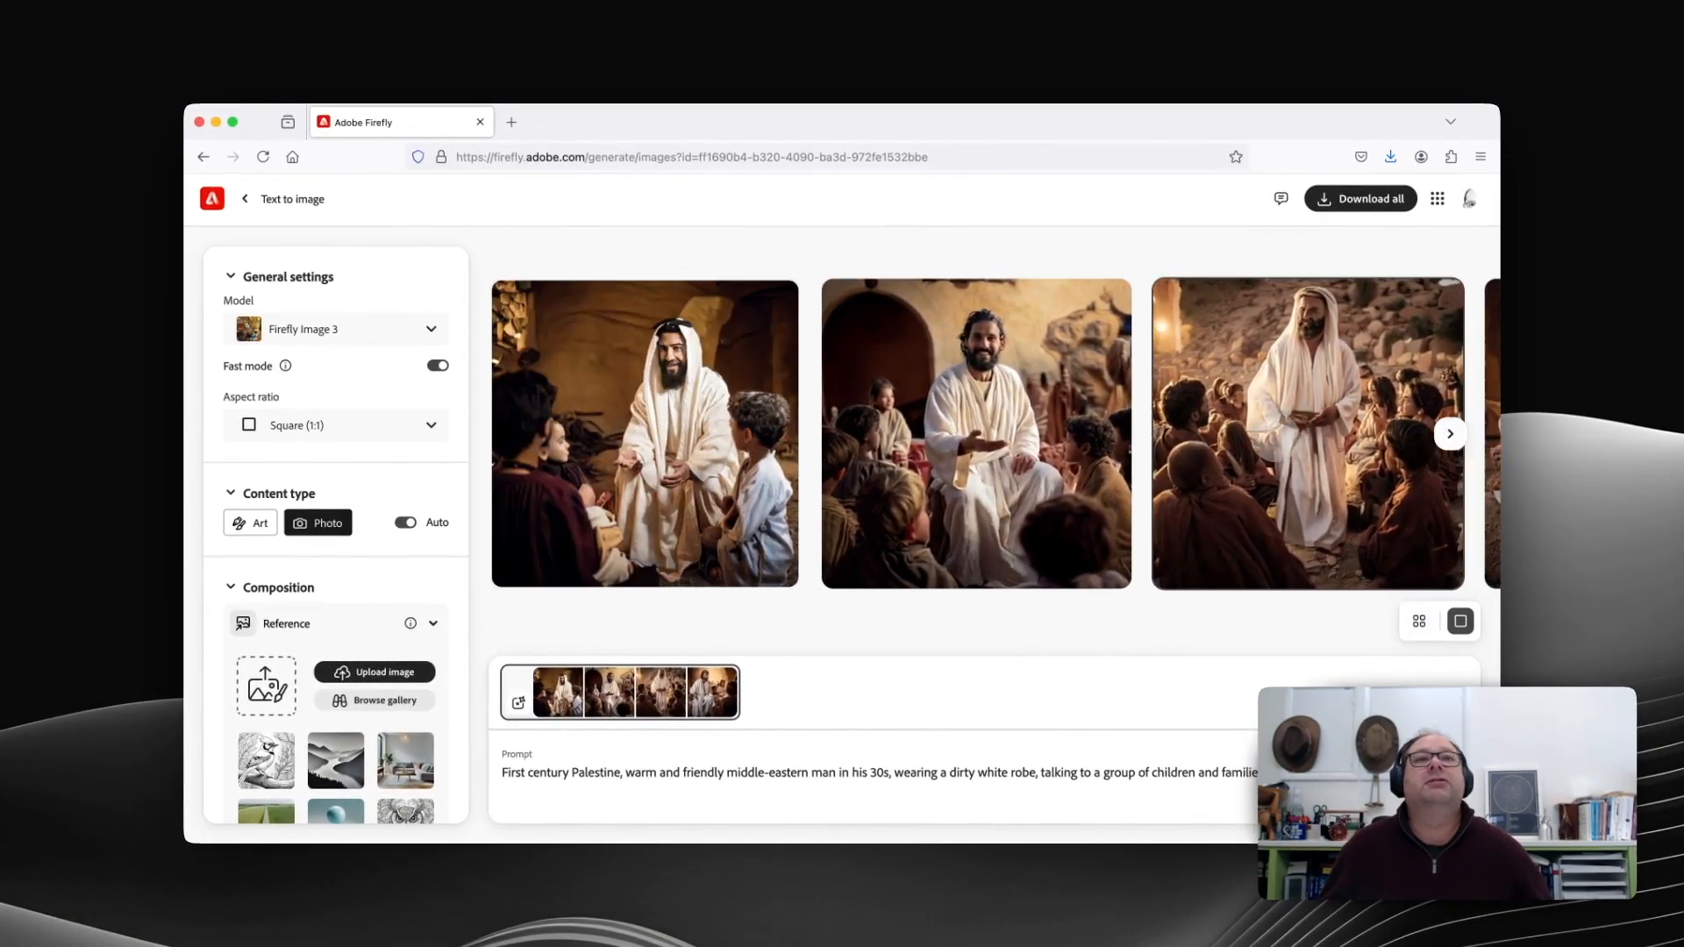
mouse_move(1274, 437)
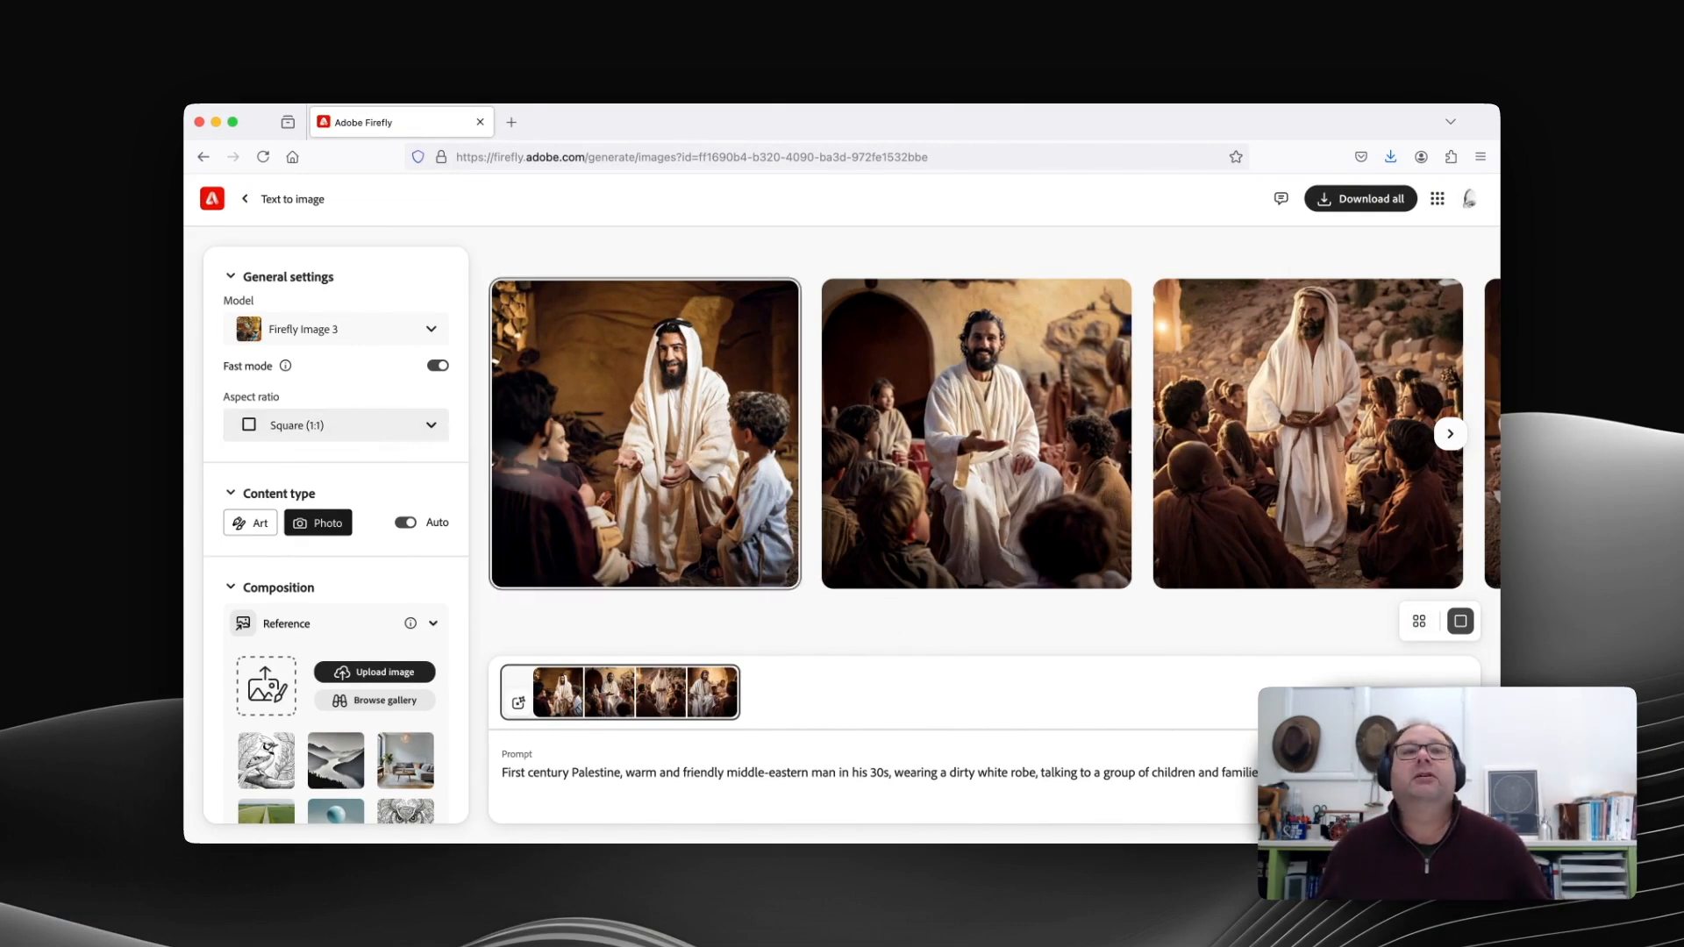
left_click(1419, 621)
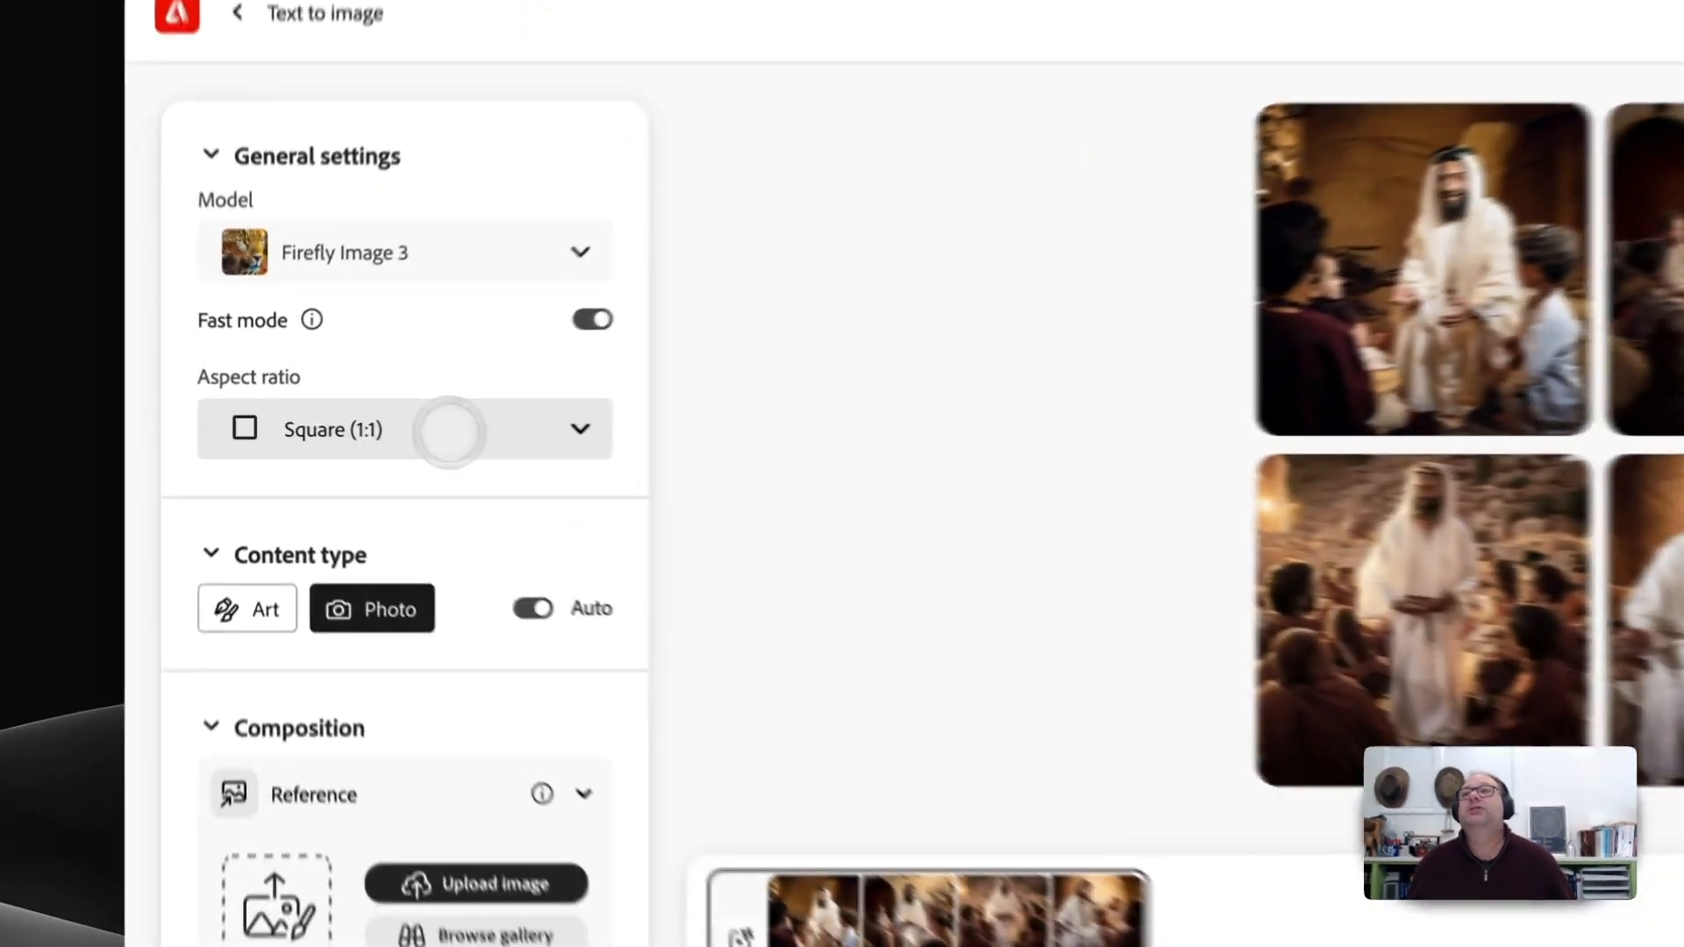
Generate a new set from the same prompt with the Widescreen (16:9) aspect ratio and the Art content type
left_click(390, 425)
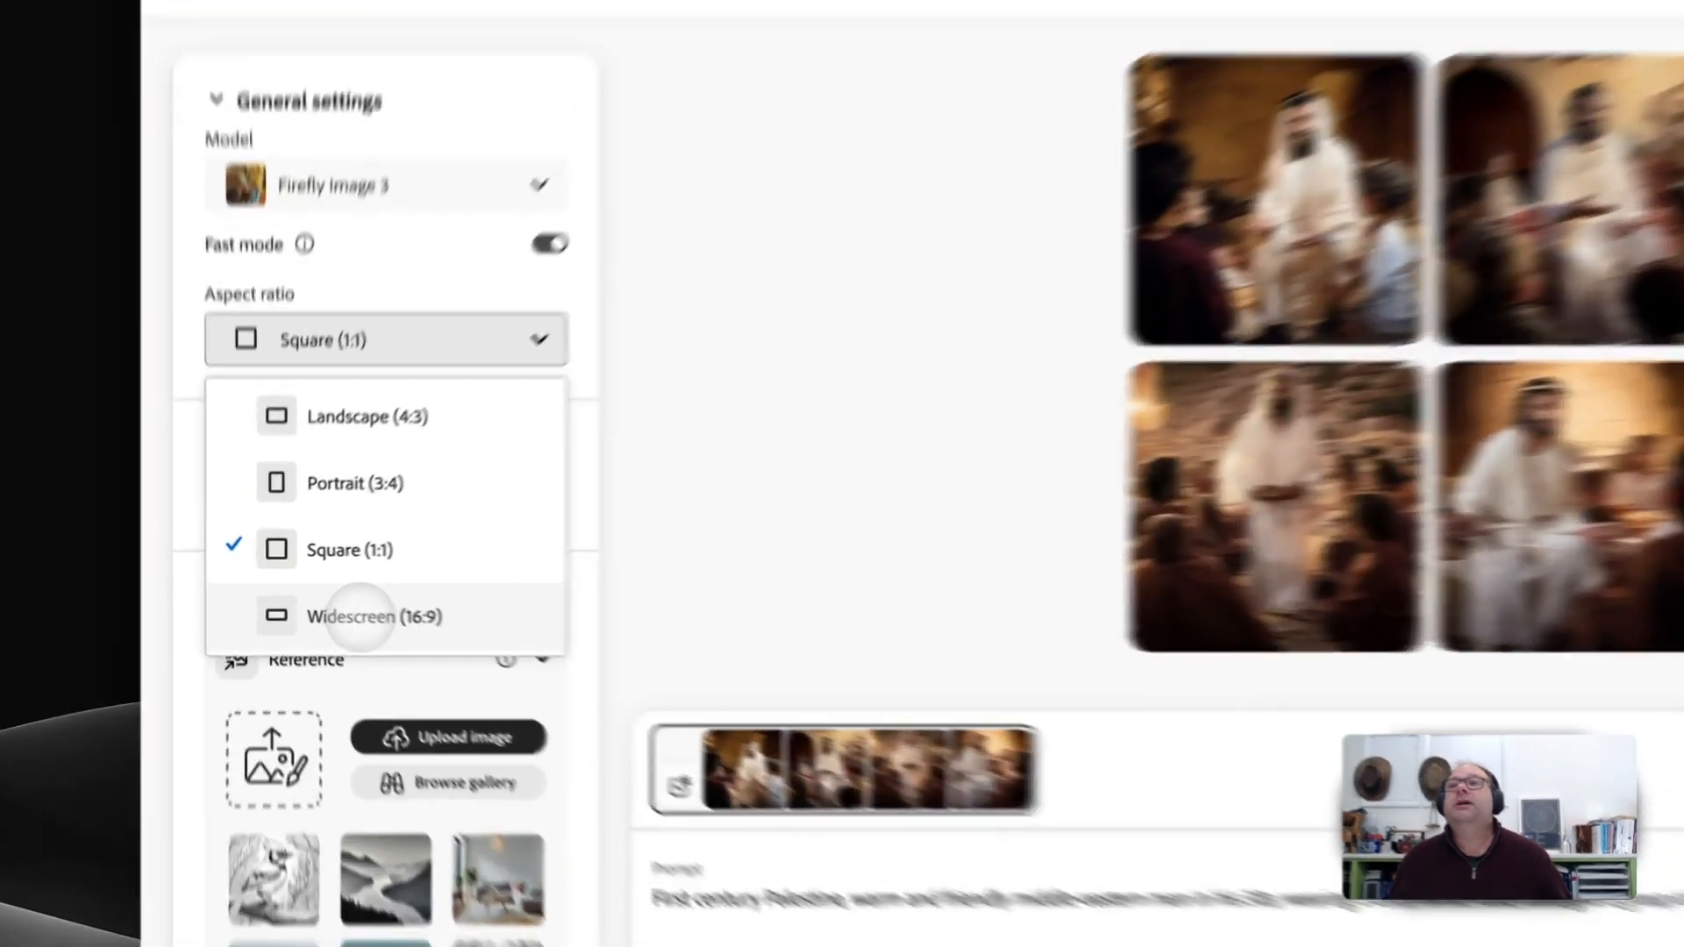
left_click(318, 598)
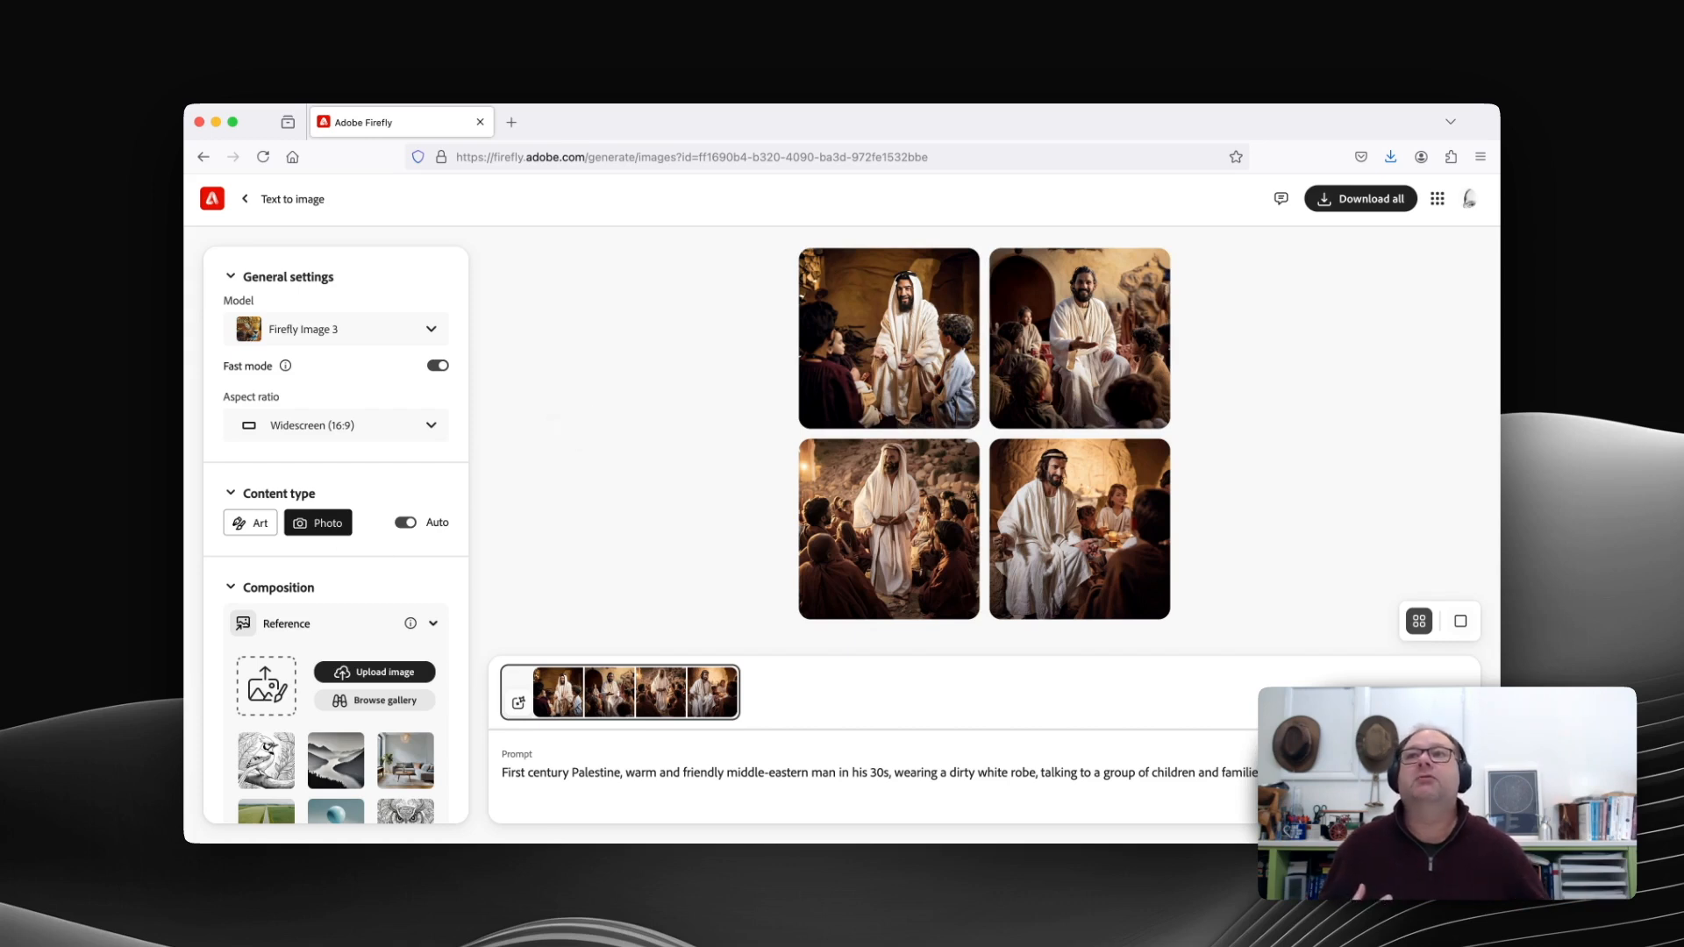
left_click(571, 426)
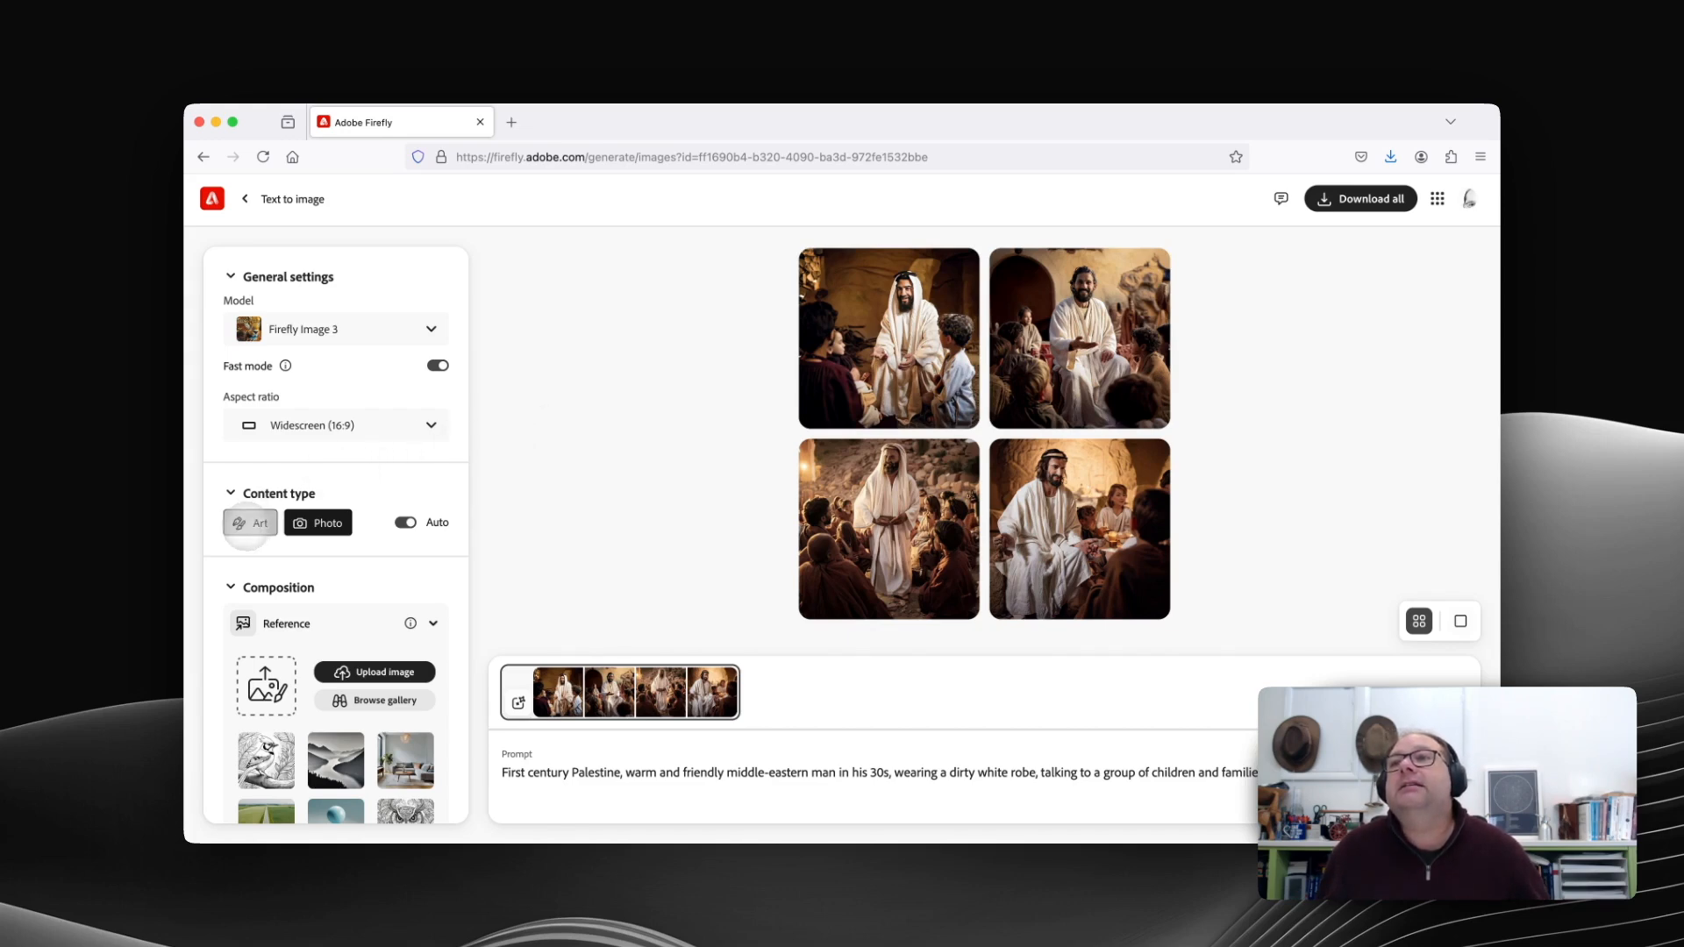
left_click(250, 523)
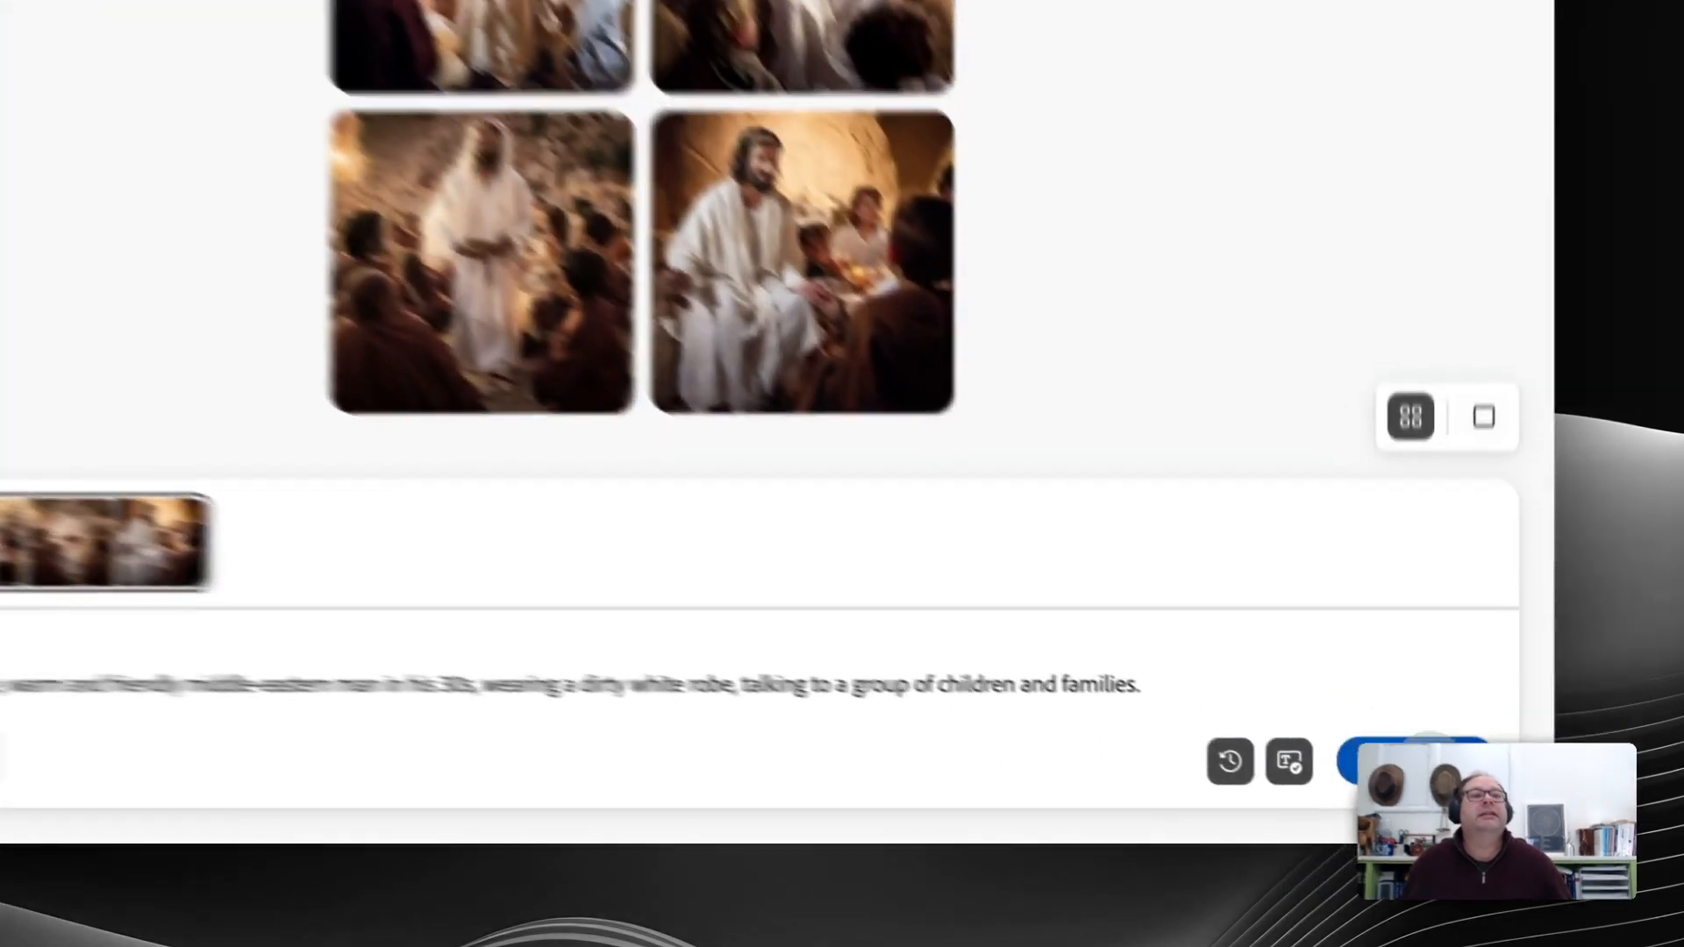
left_click(1434, 796)
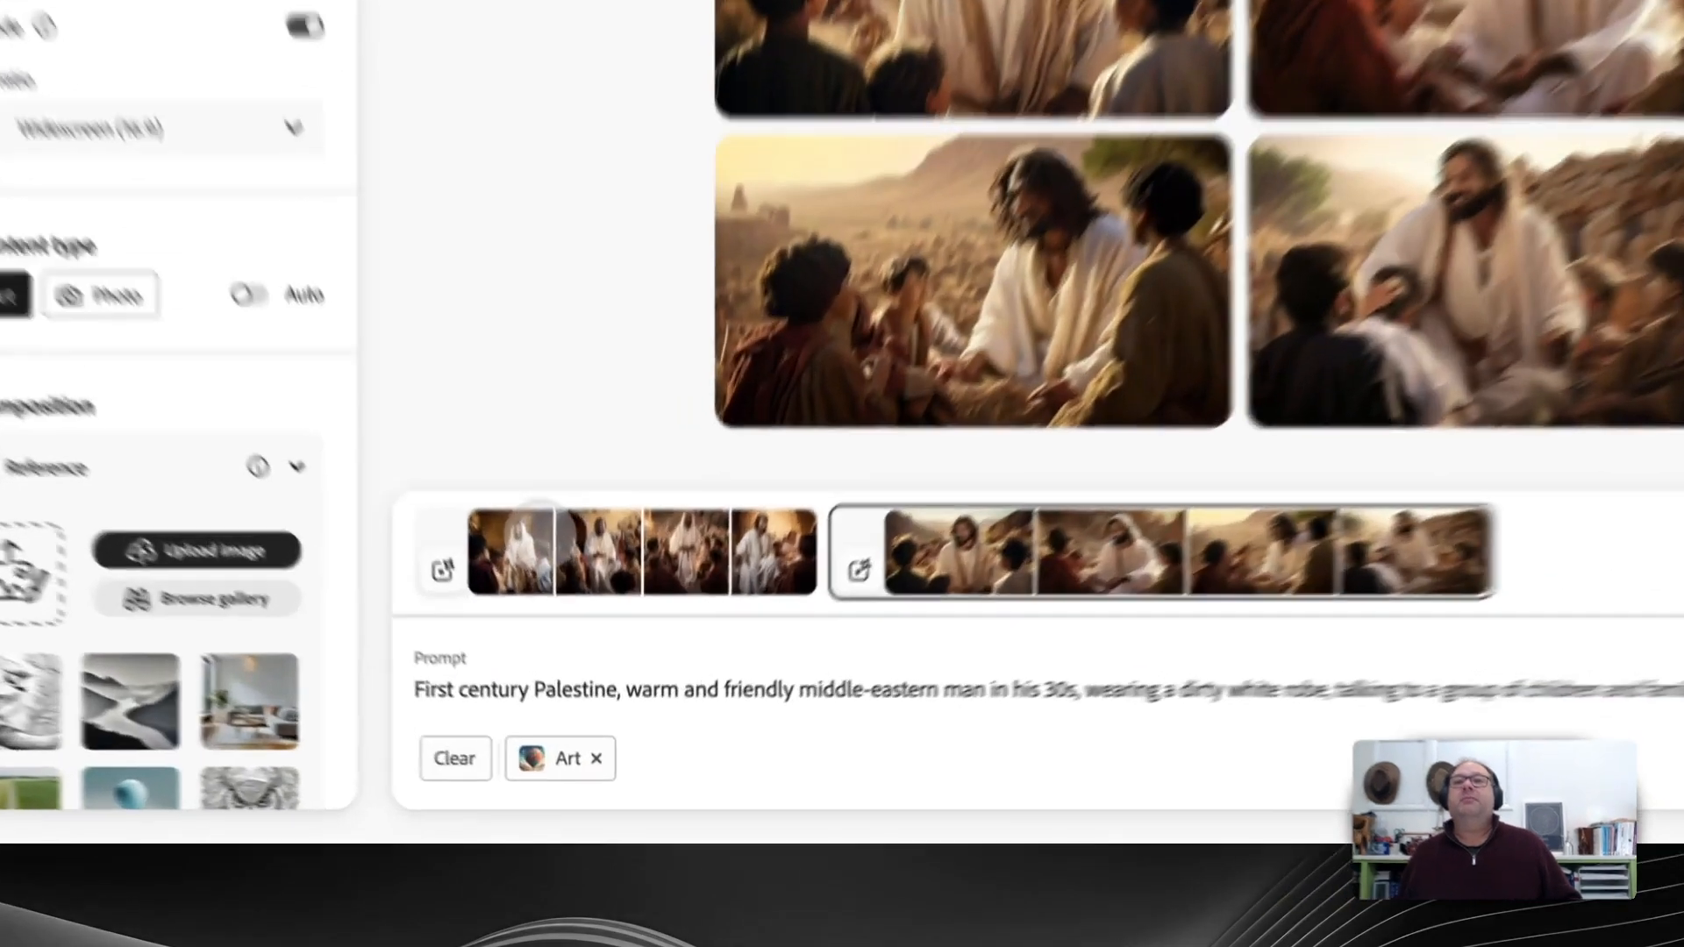
Compare the first image set with the widescreen art set, and open the edit options of the art set's fourth image
left_click(575, 653)
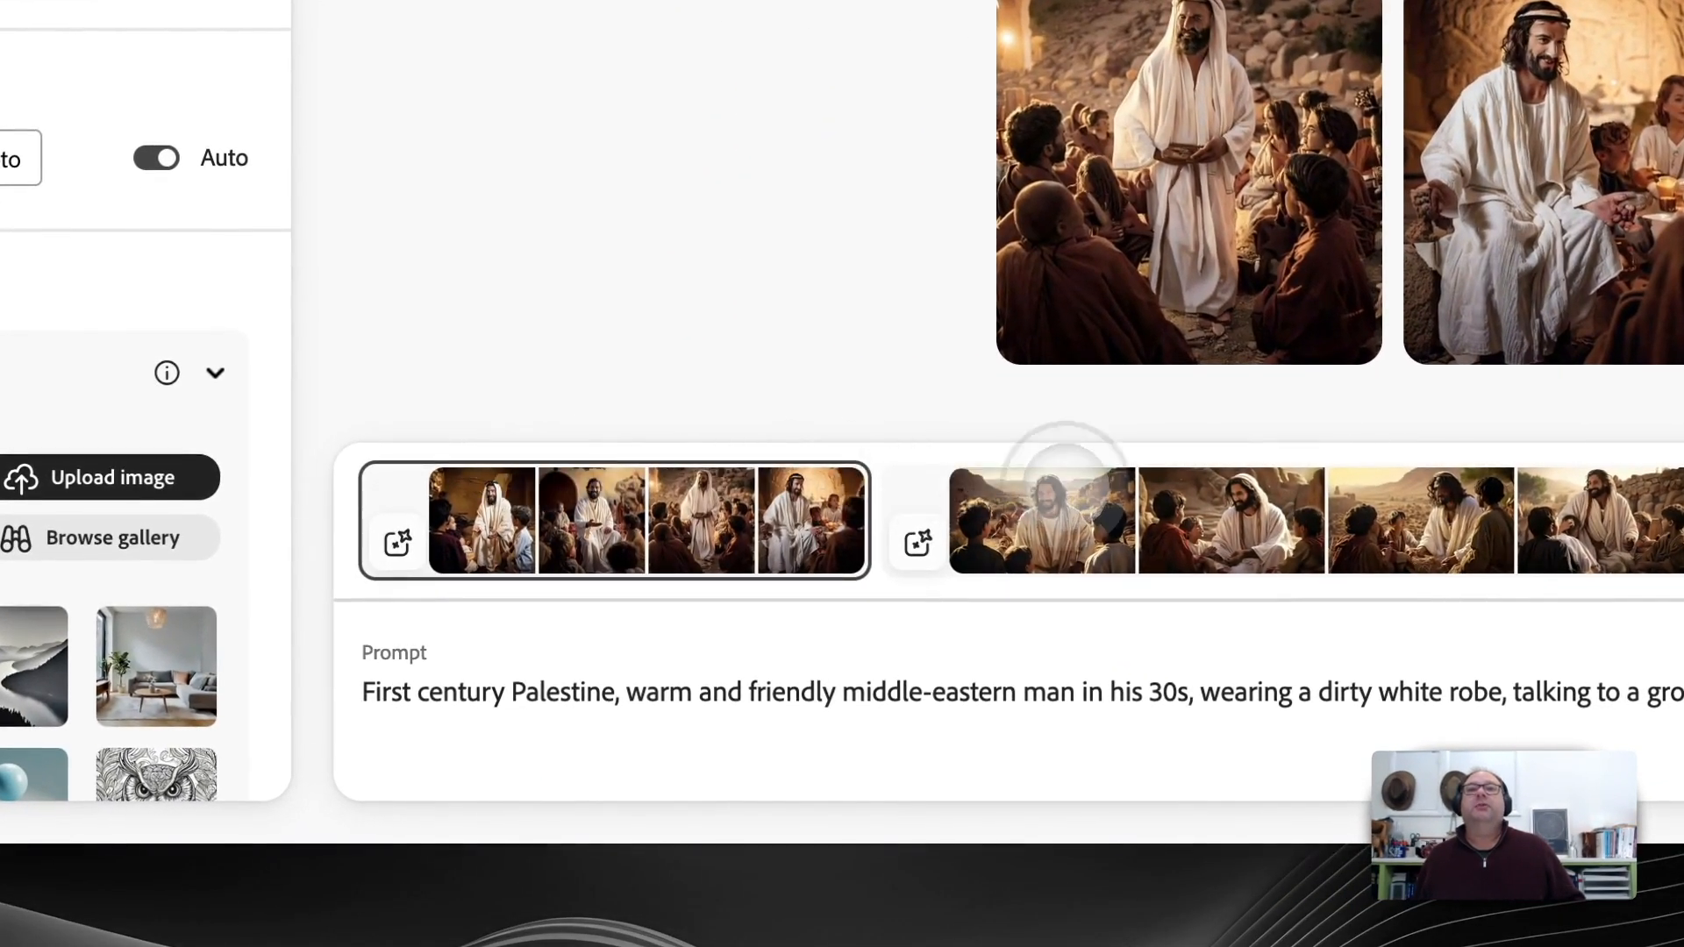
left_click(1066, 460)
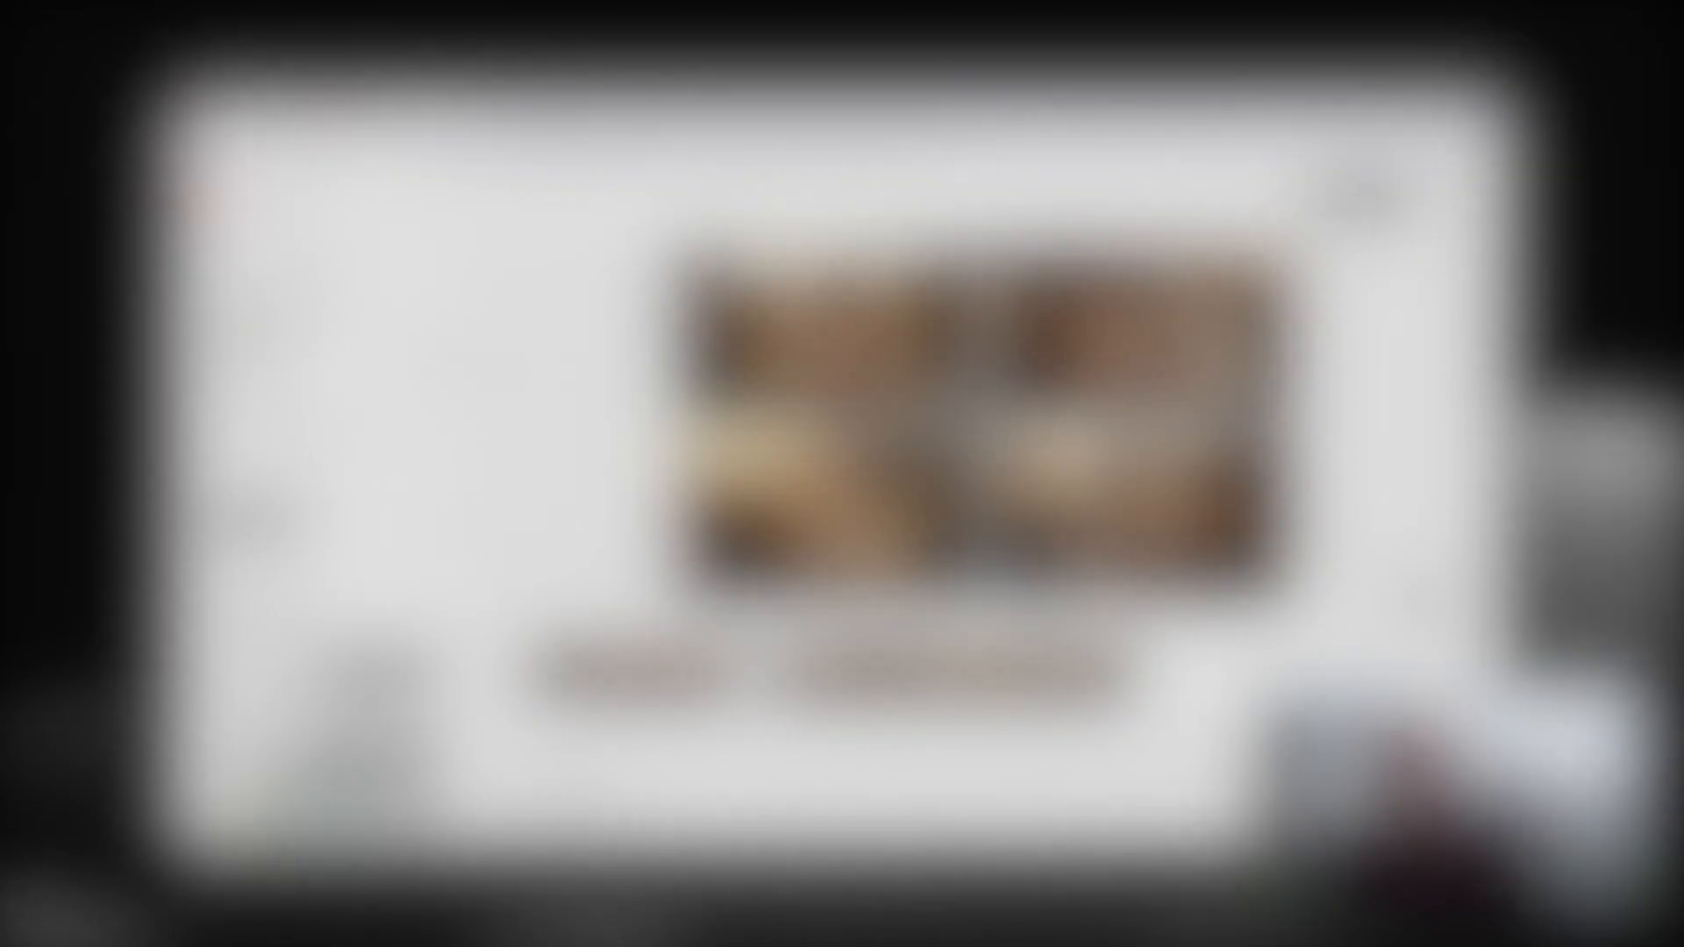
mouse_move(1283, 478)
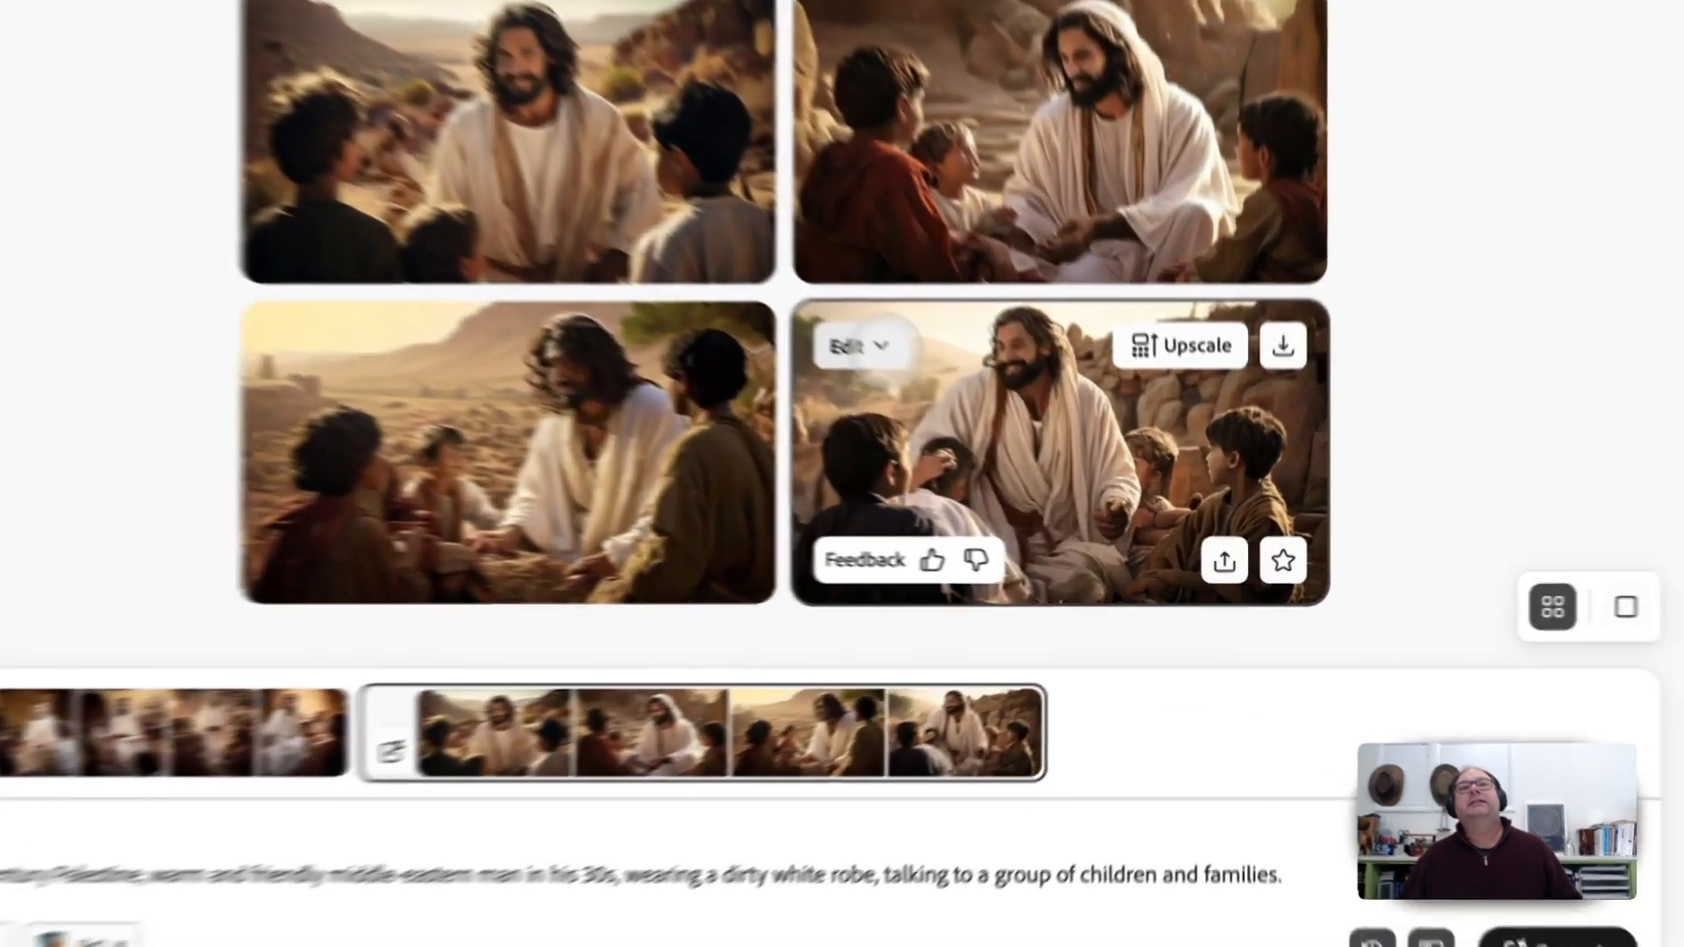
left_click(858, 346)
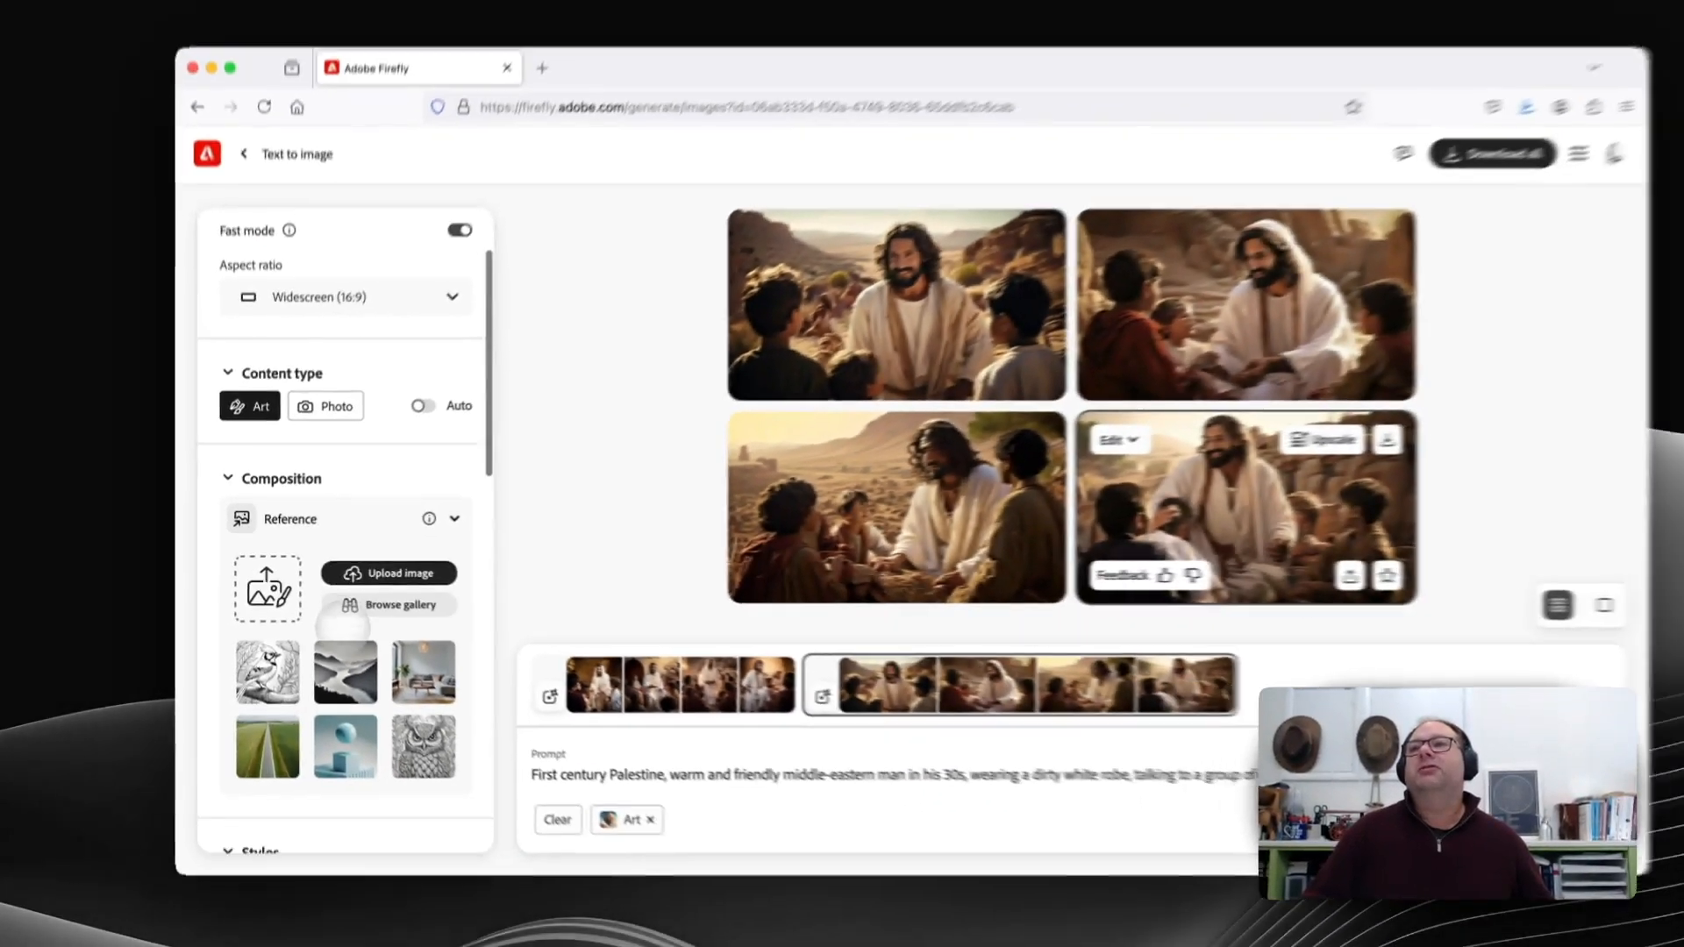
Generate a new set using the black-and-white river valley photo from the gallery as the composition reference
scroll(342, 625, "down", 2)
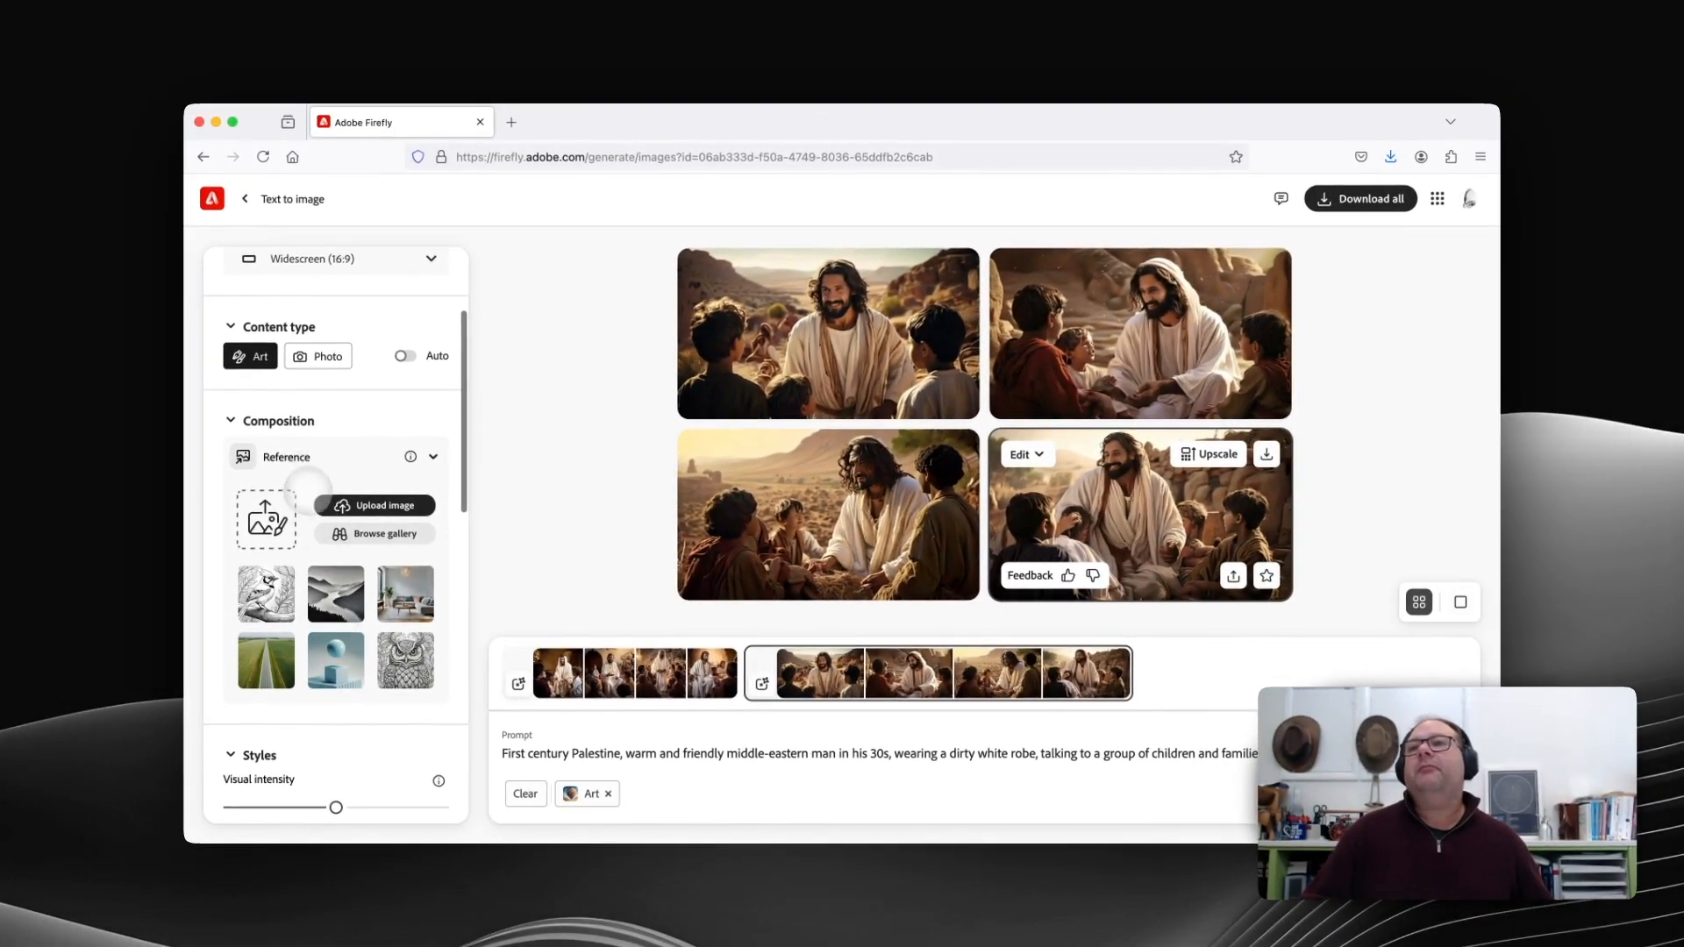
scroll(299, 614, "down", 1)
scroll(293, 614, "up", 1)
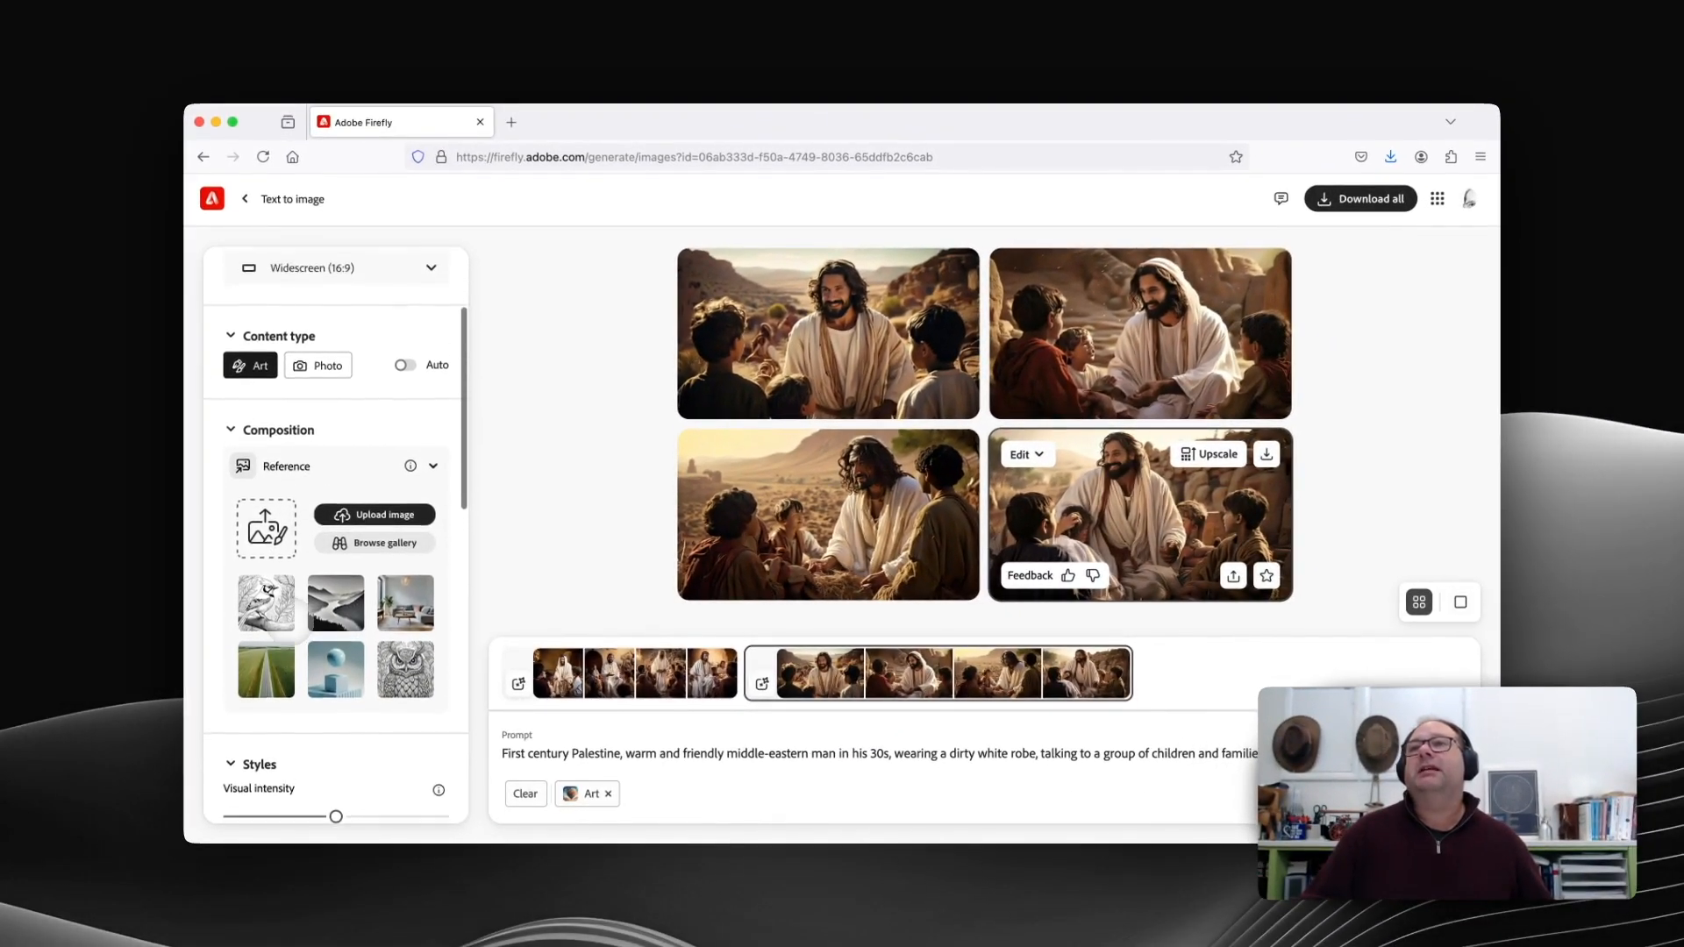
scroll(289, 626, "up", 1)
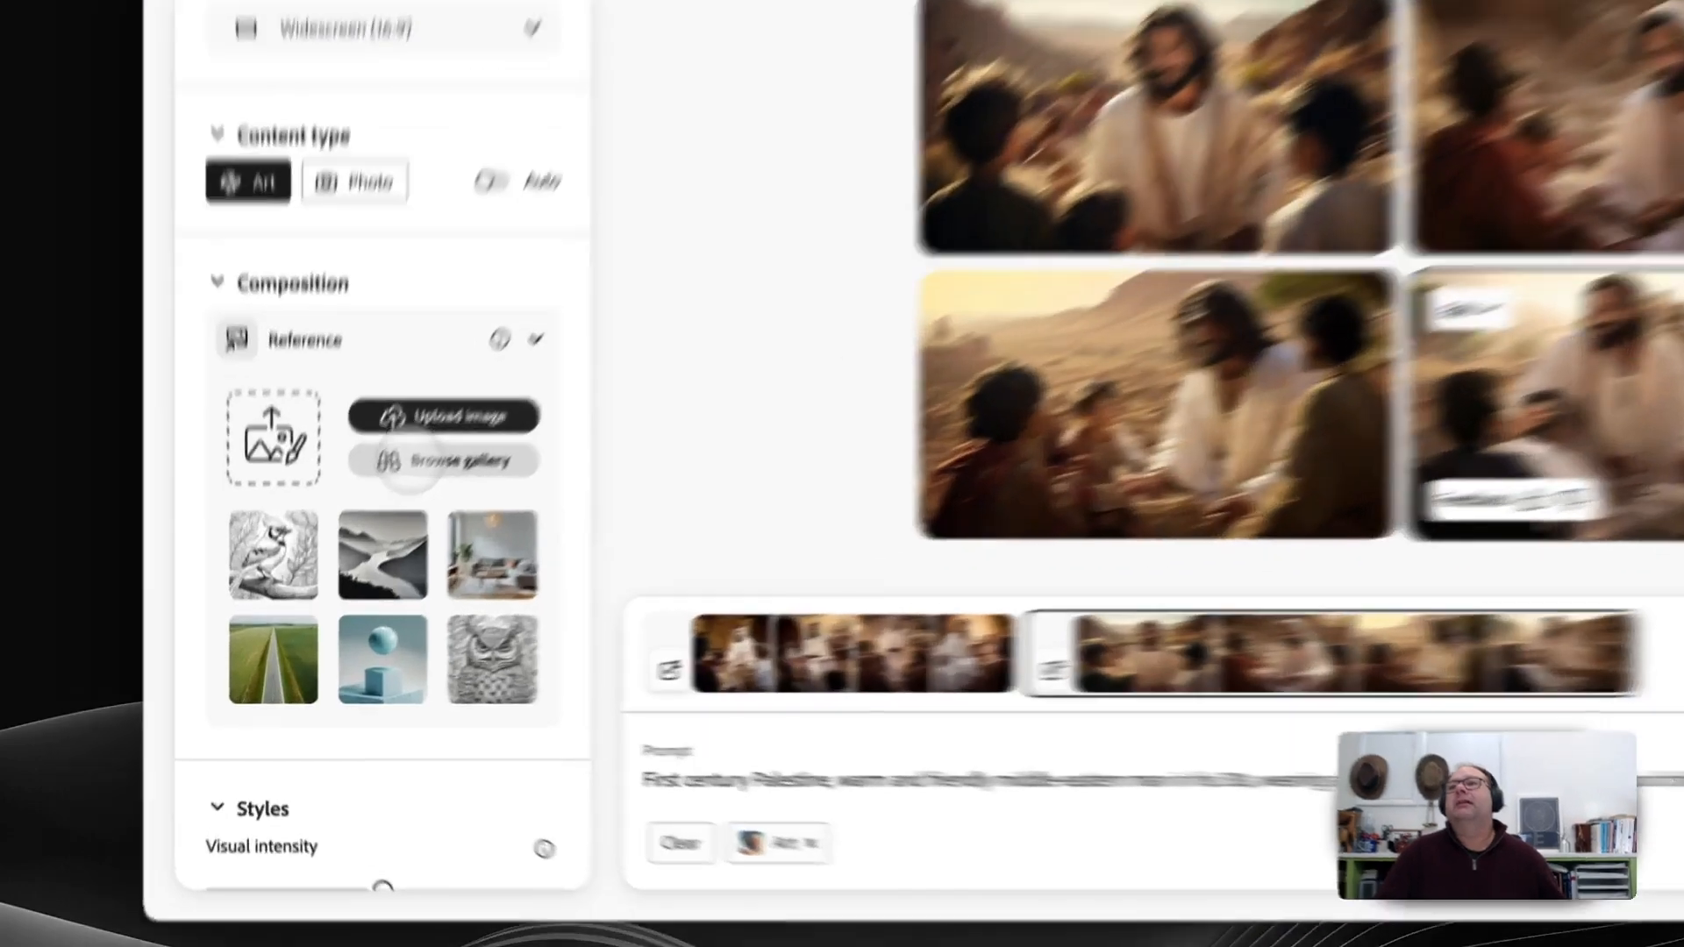
left_click(355, 551)
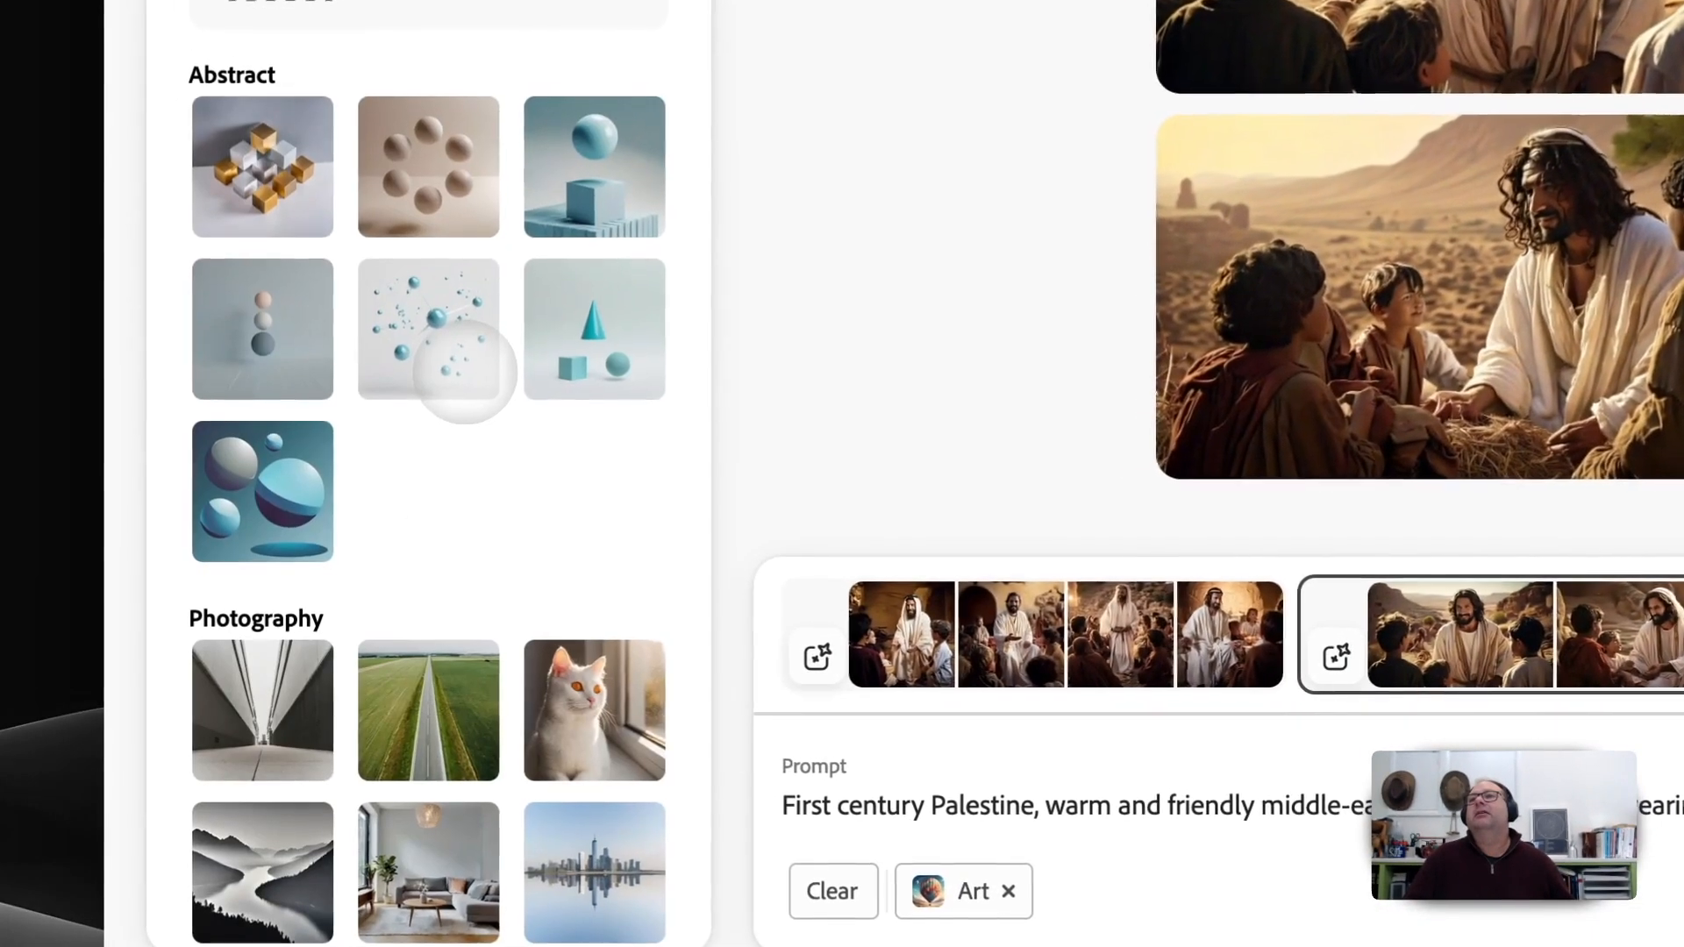
scroll(458, 418, "down", 4)
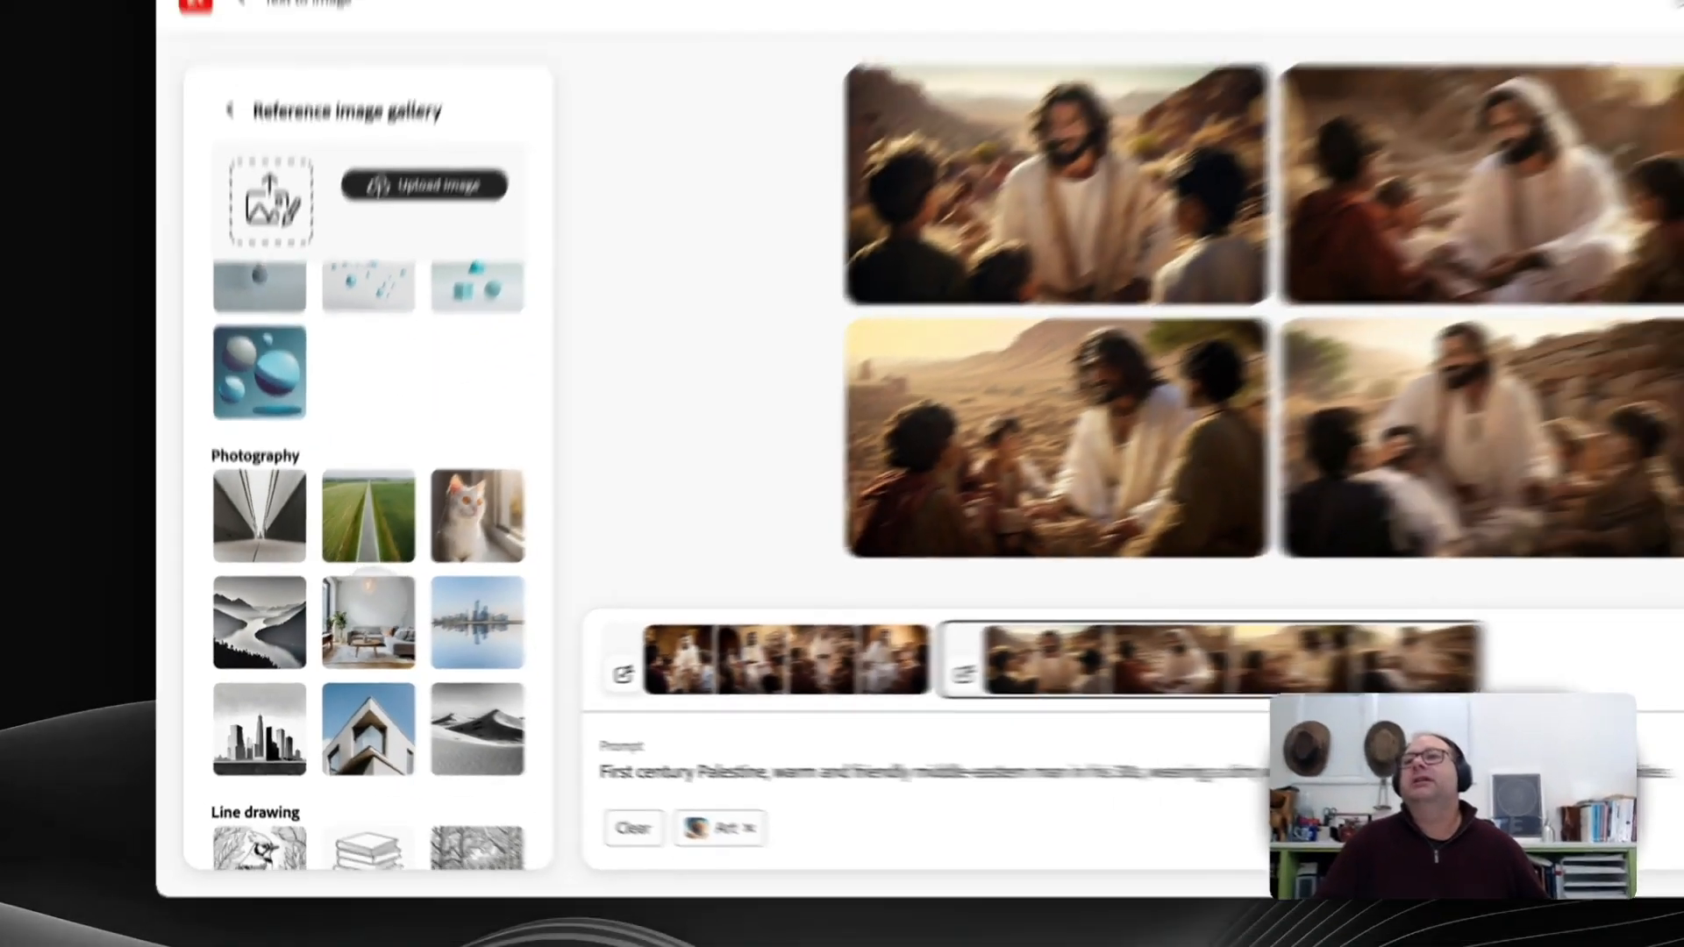
scroll(340, 611, "down", 1)
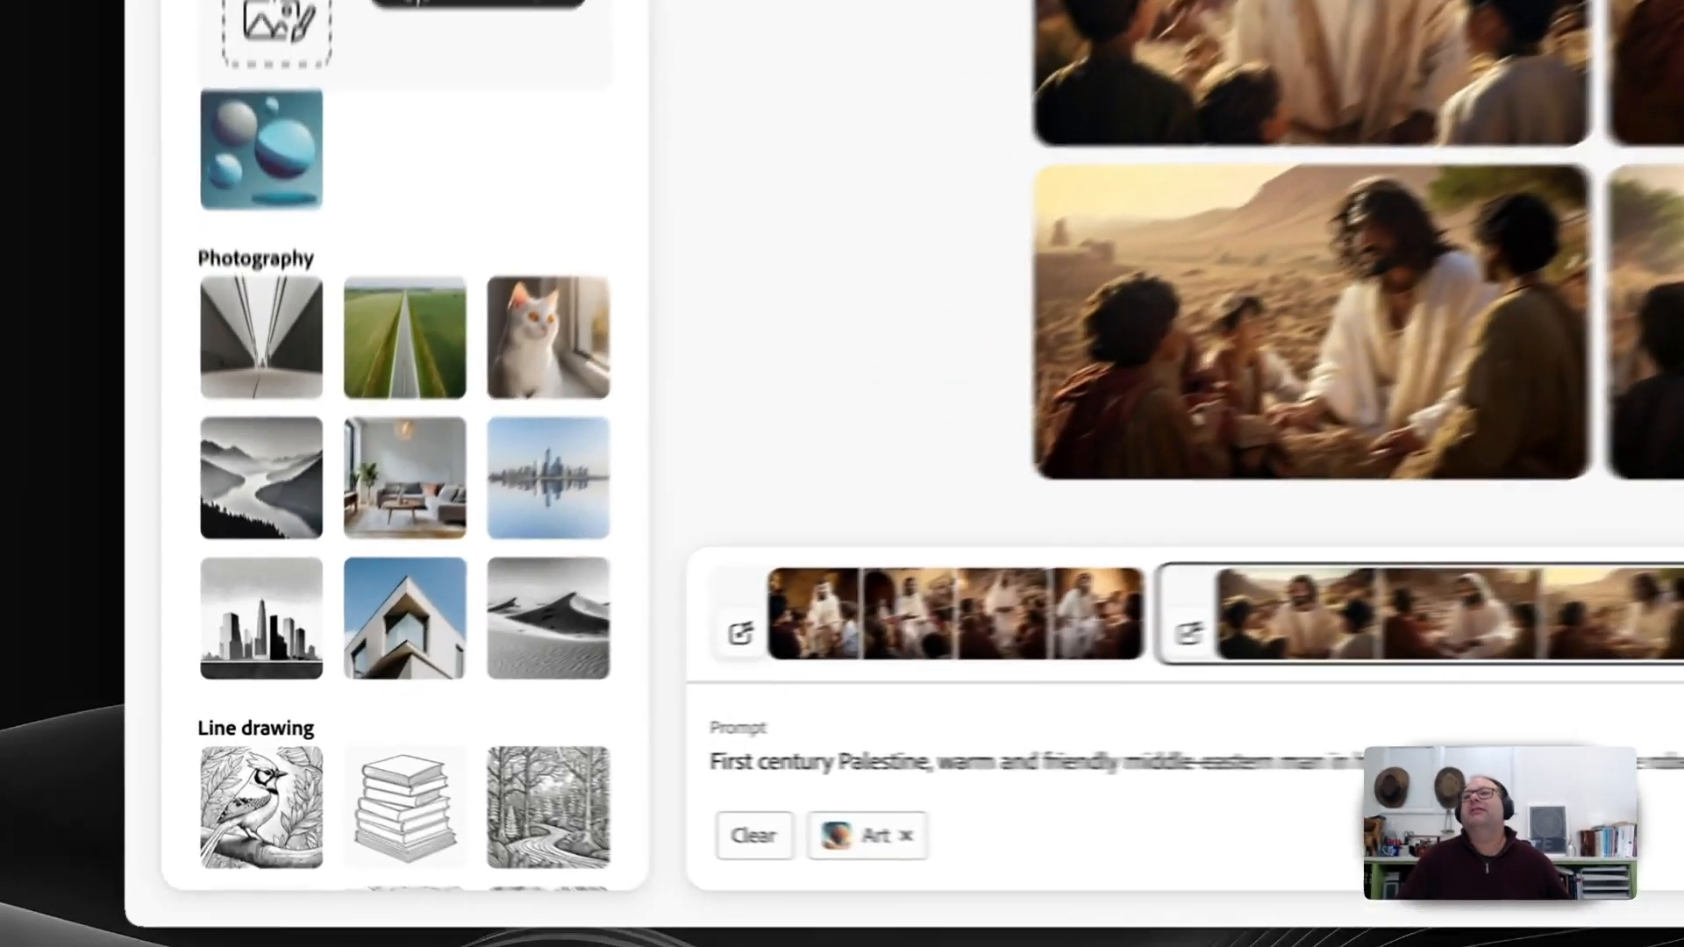
left_click(257, 599)
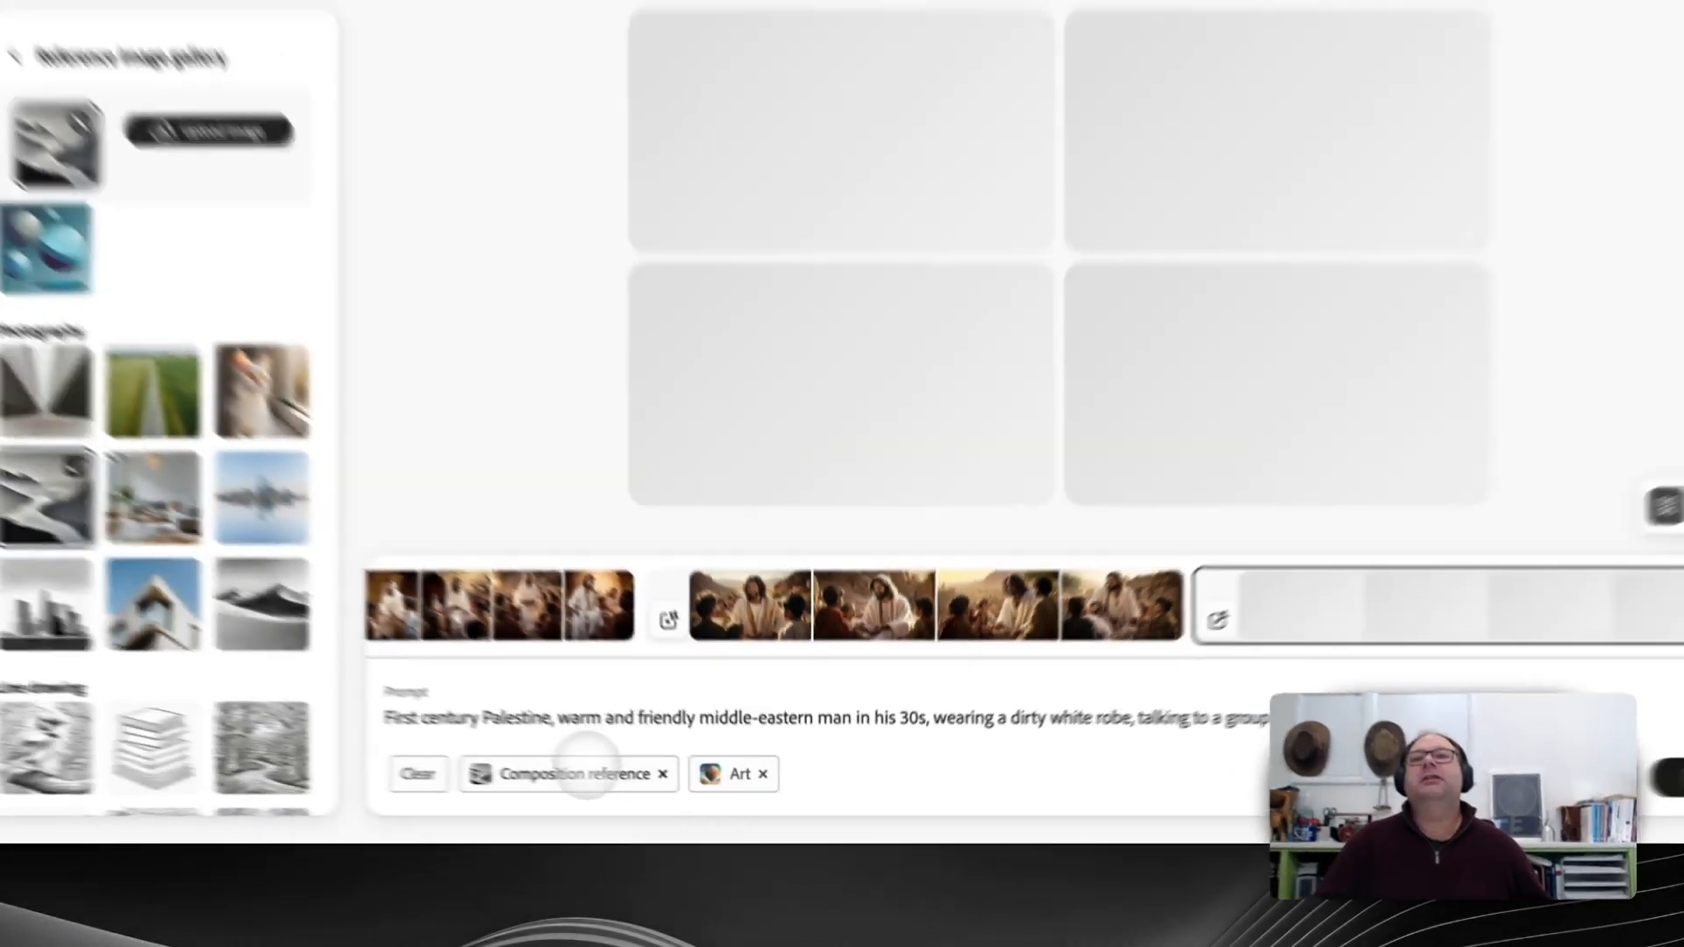
mouse_move(588, 794)
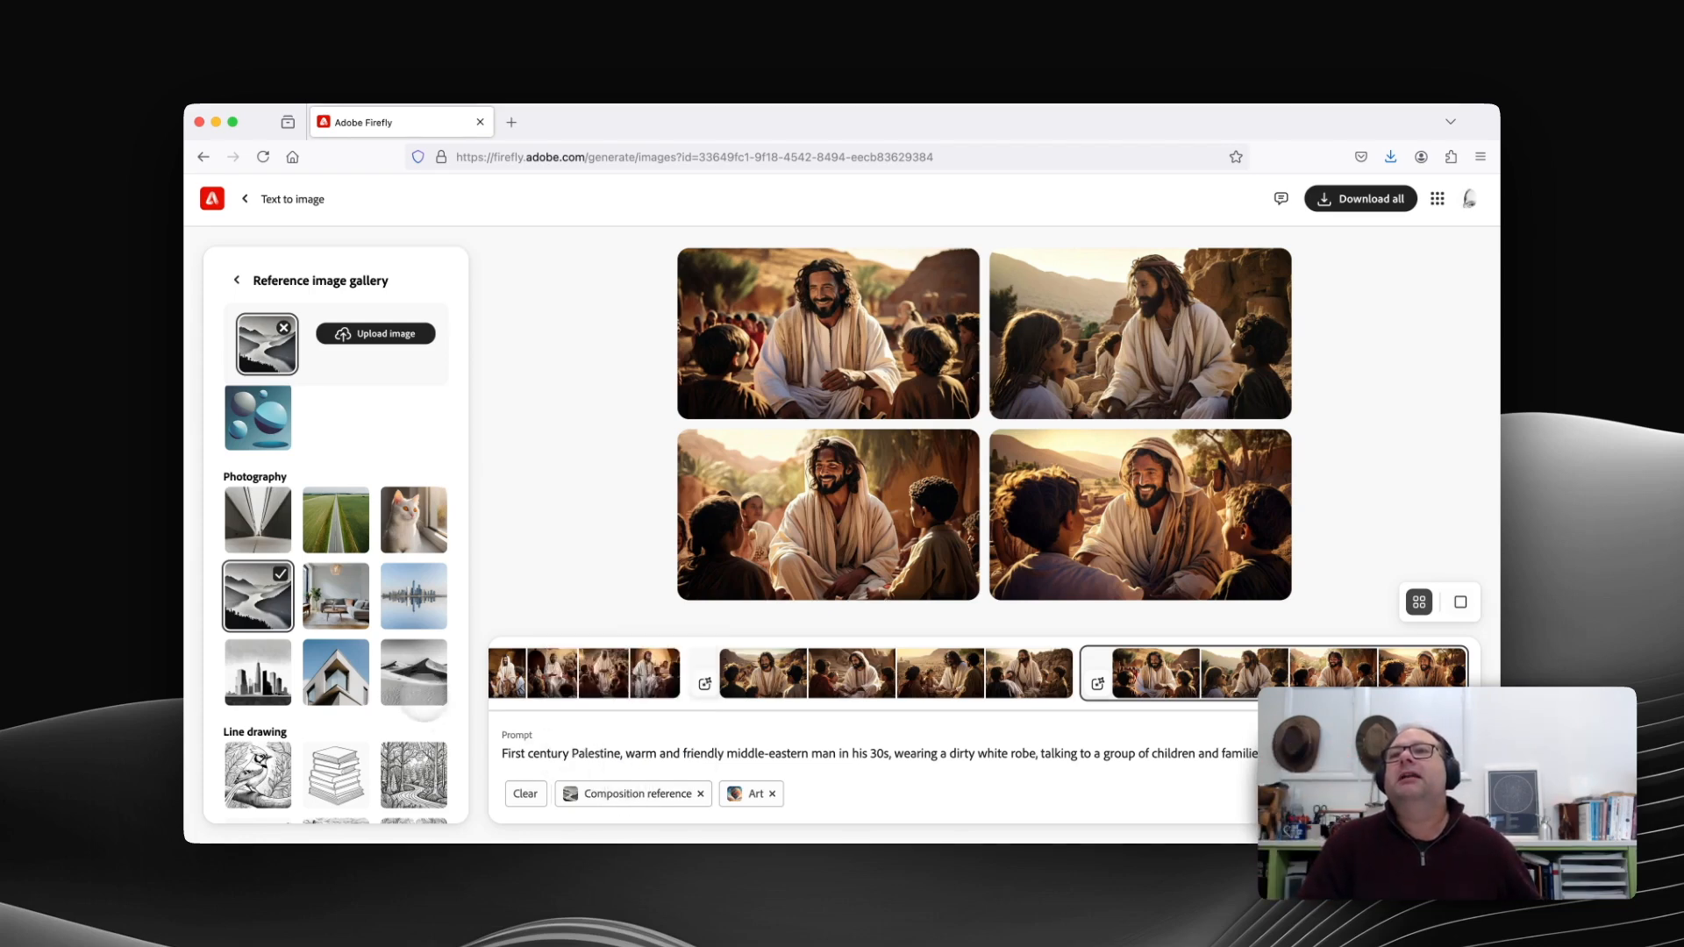
Generate one set with the sand dune photo as composition reference and another with the swan line drawing
left_click(413, 672)
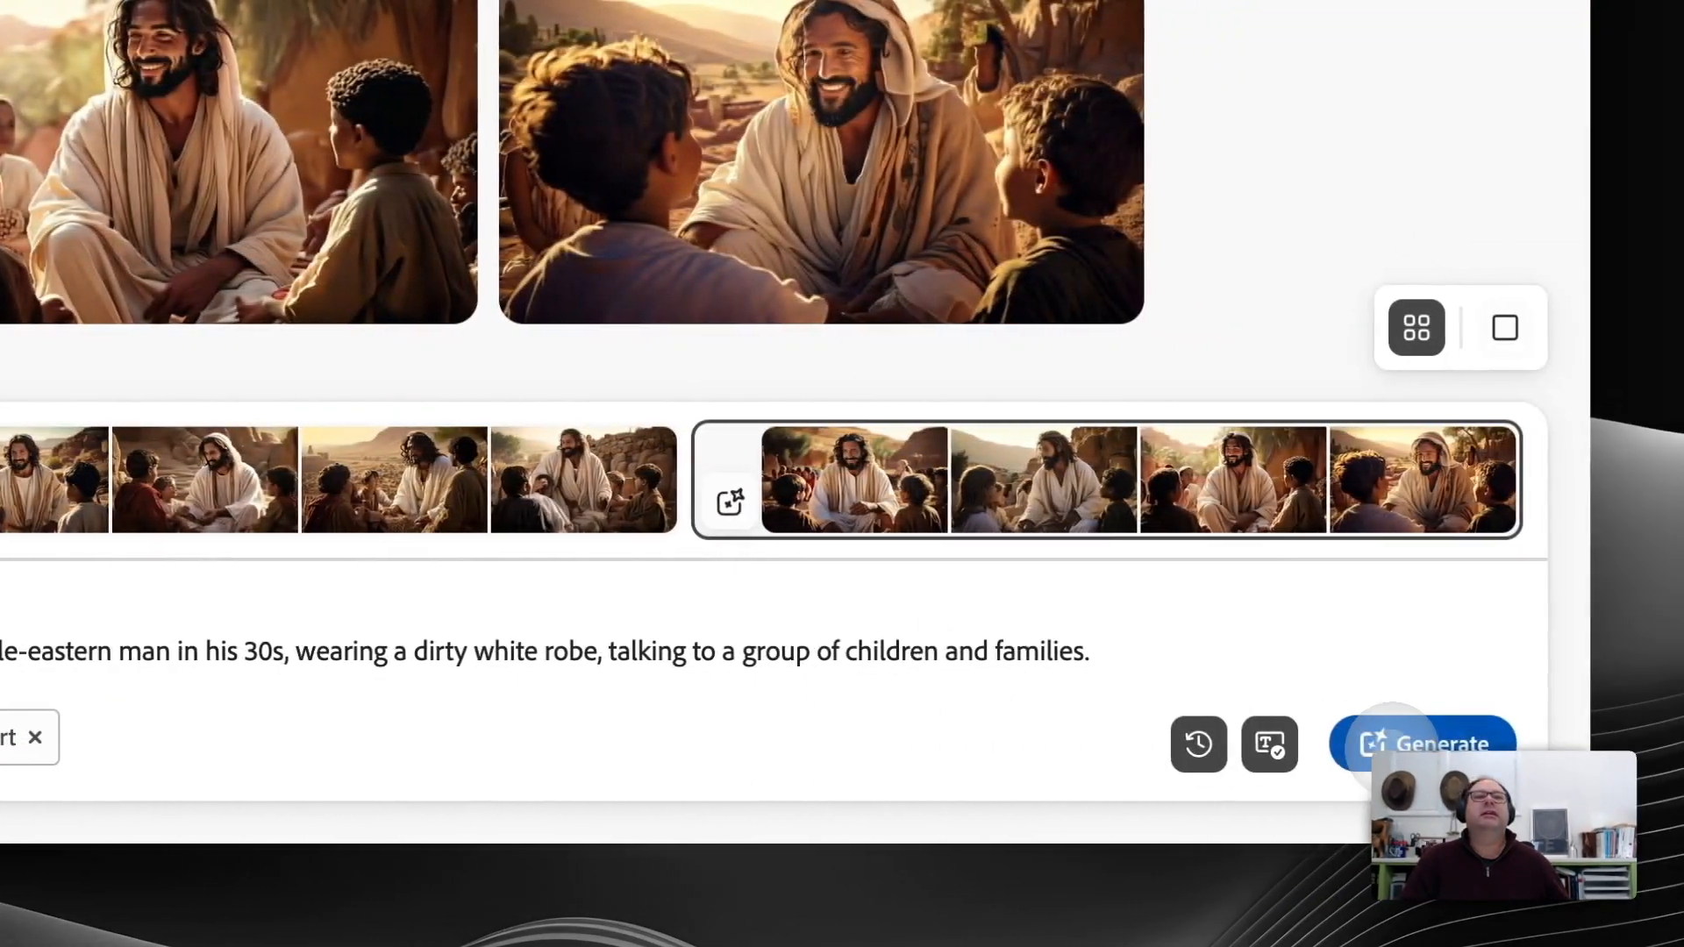
left_click(1394, 743)
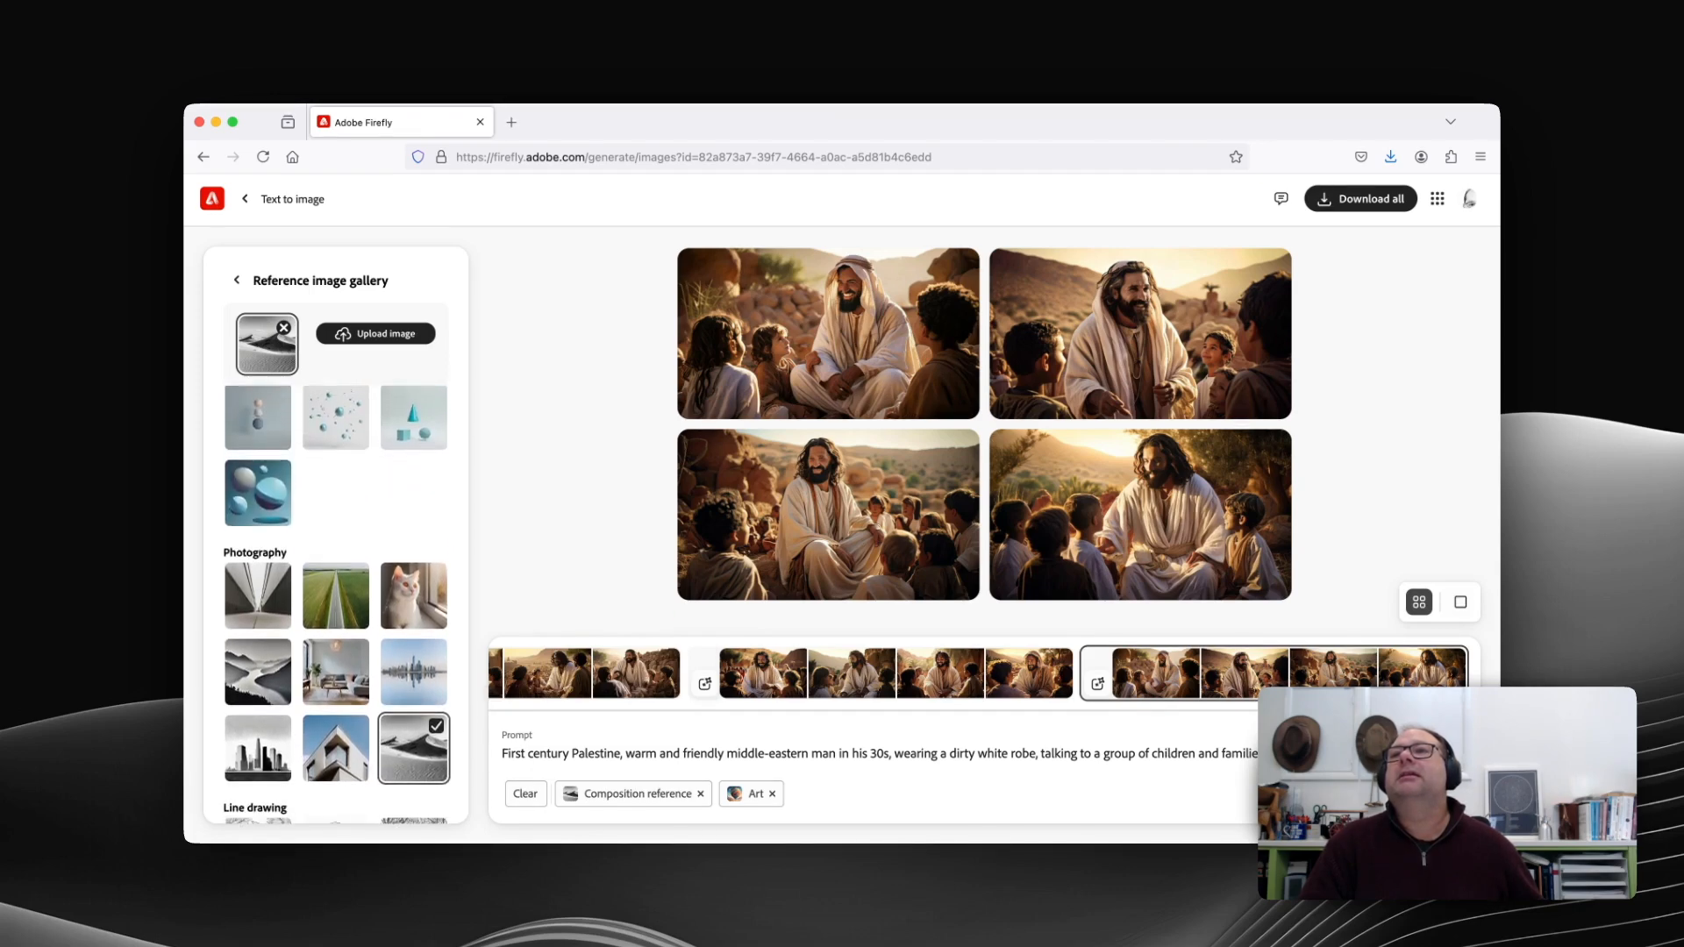
scroll(322, 675, "down", 3)
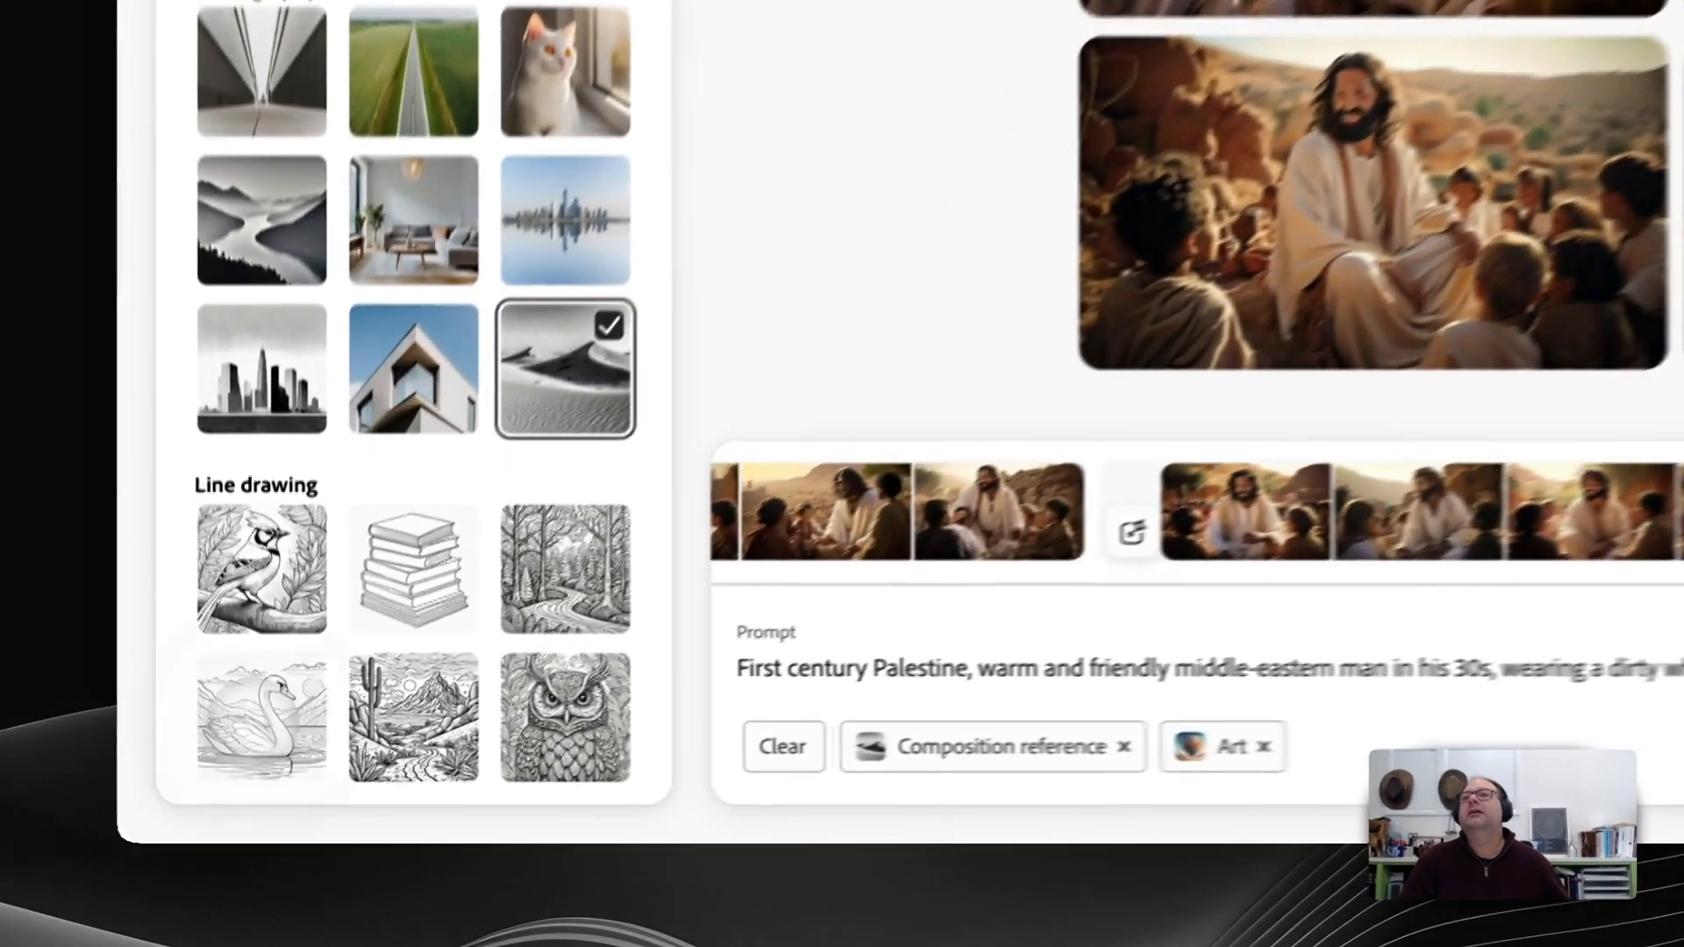
left_click(257, 778)
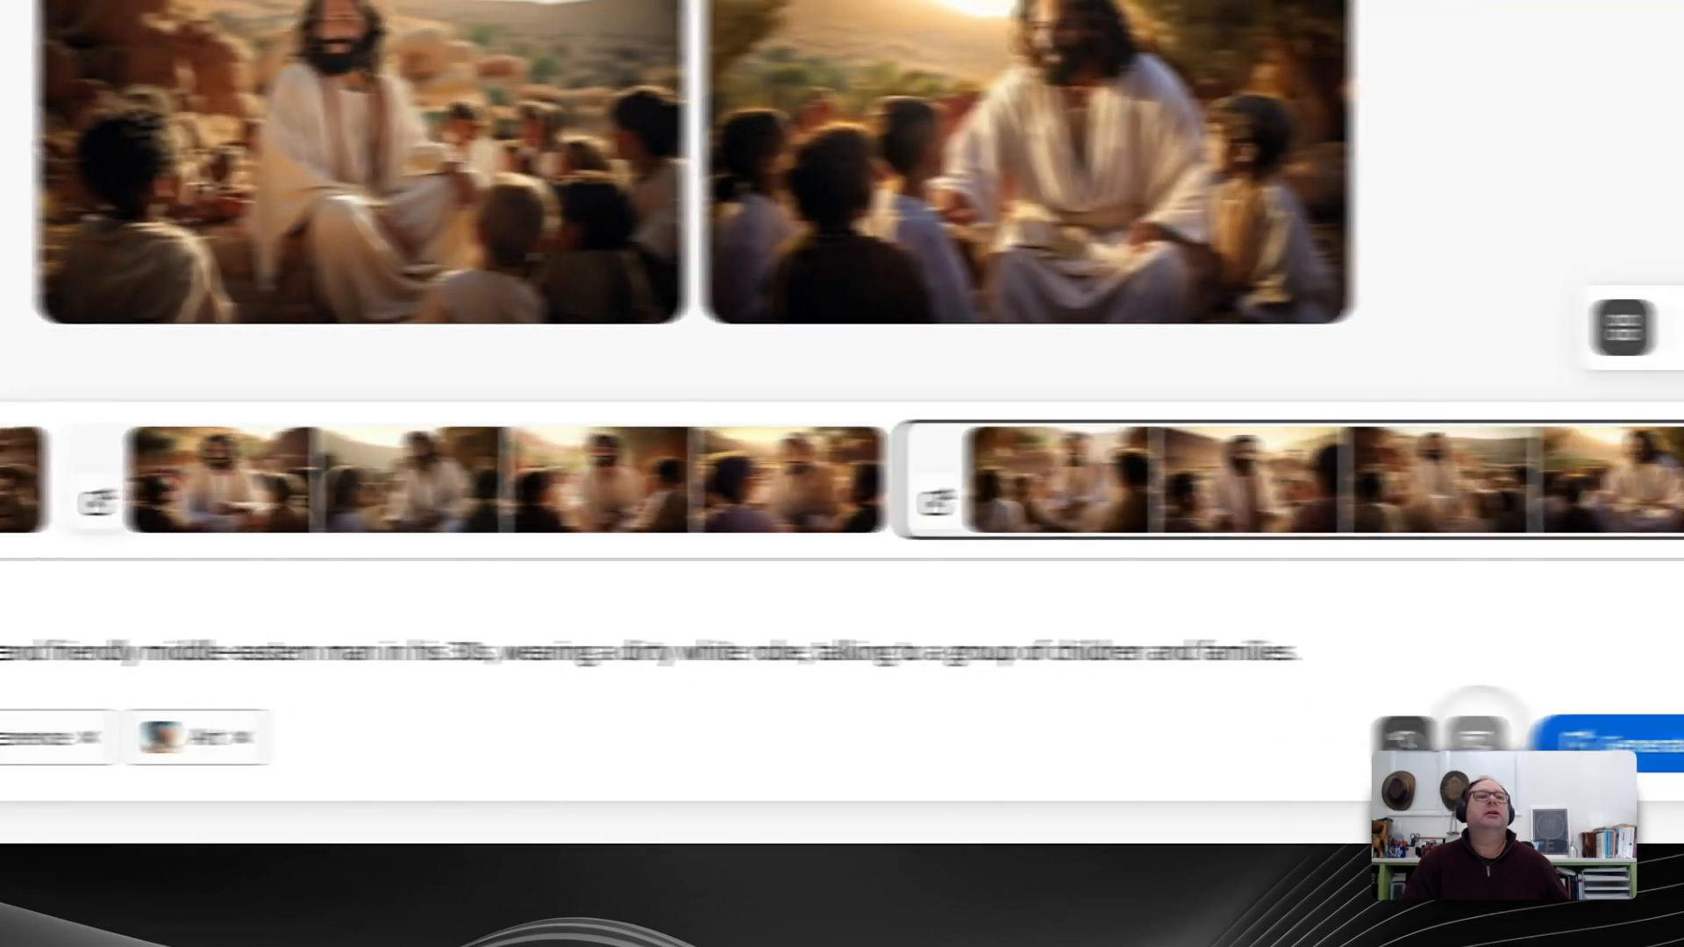
left_click(1683, 741)
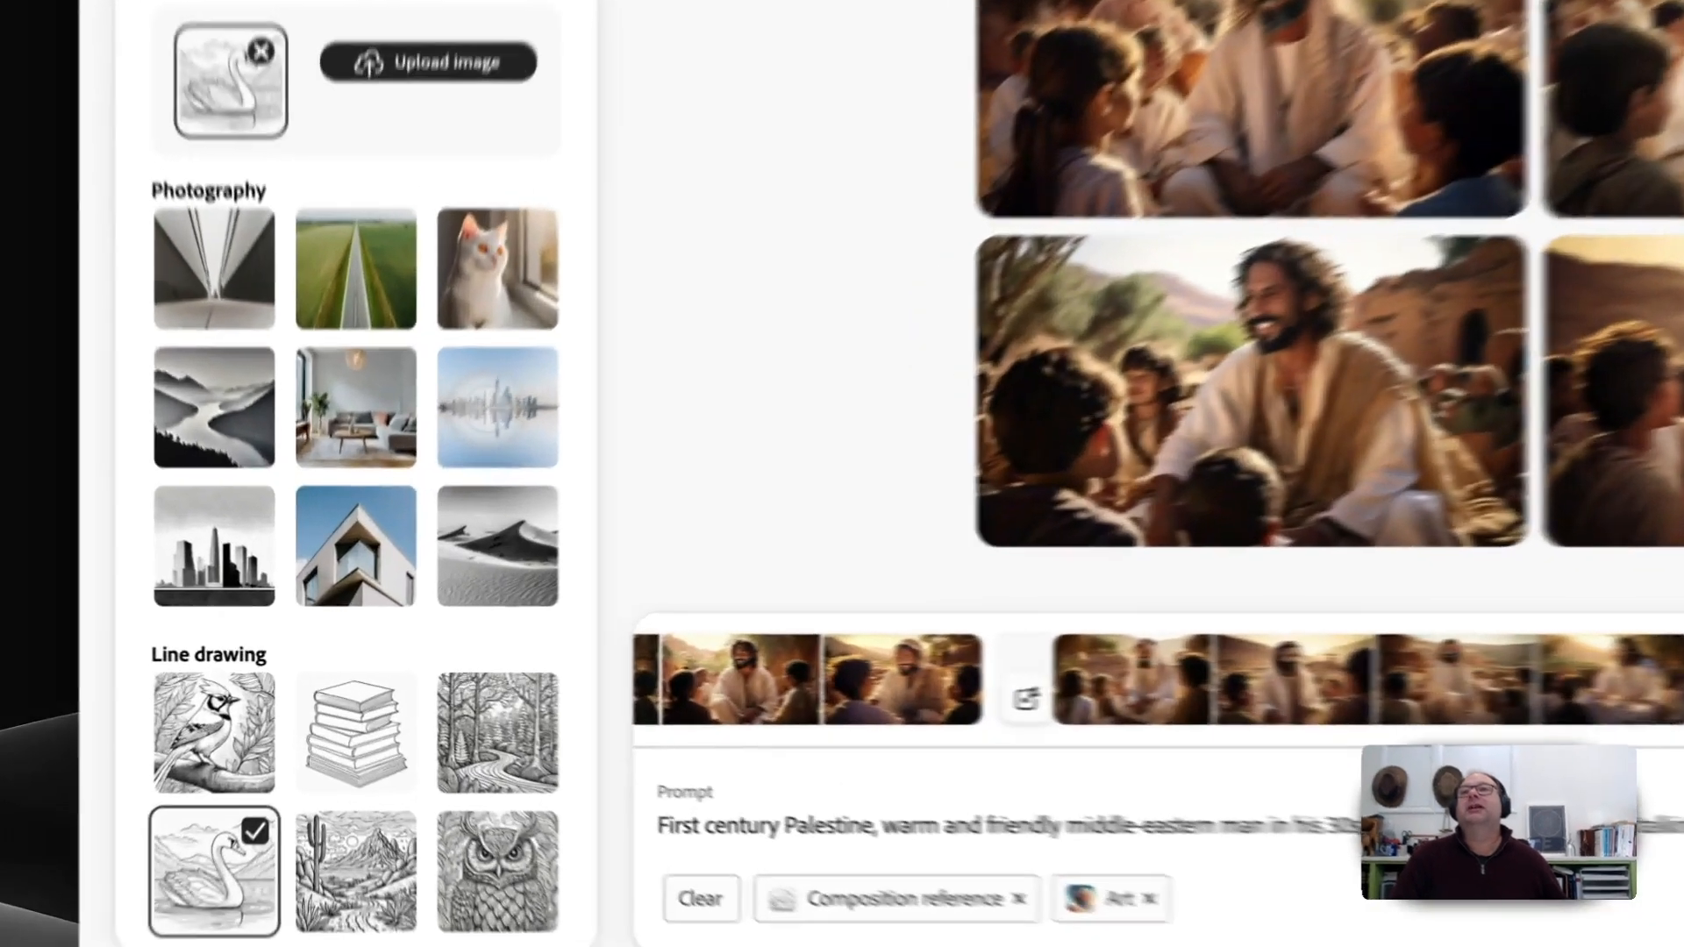
Generate a new set using the photo of the city skyline reflected in water as the composition reference
left_click(413, 523)
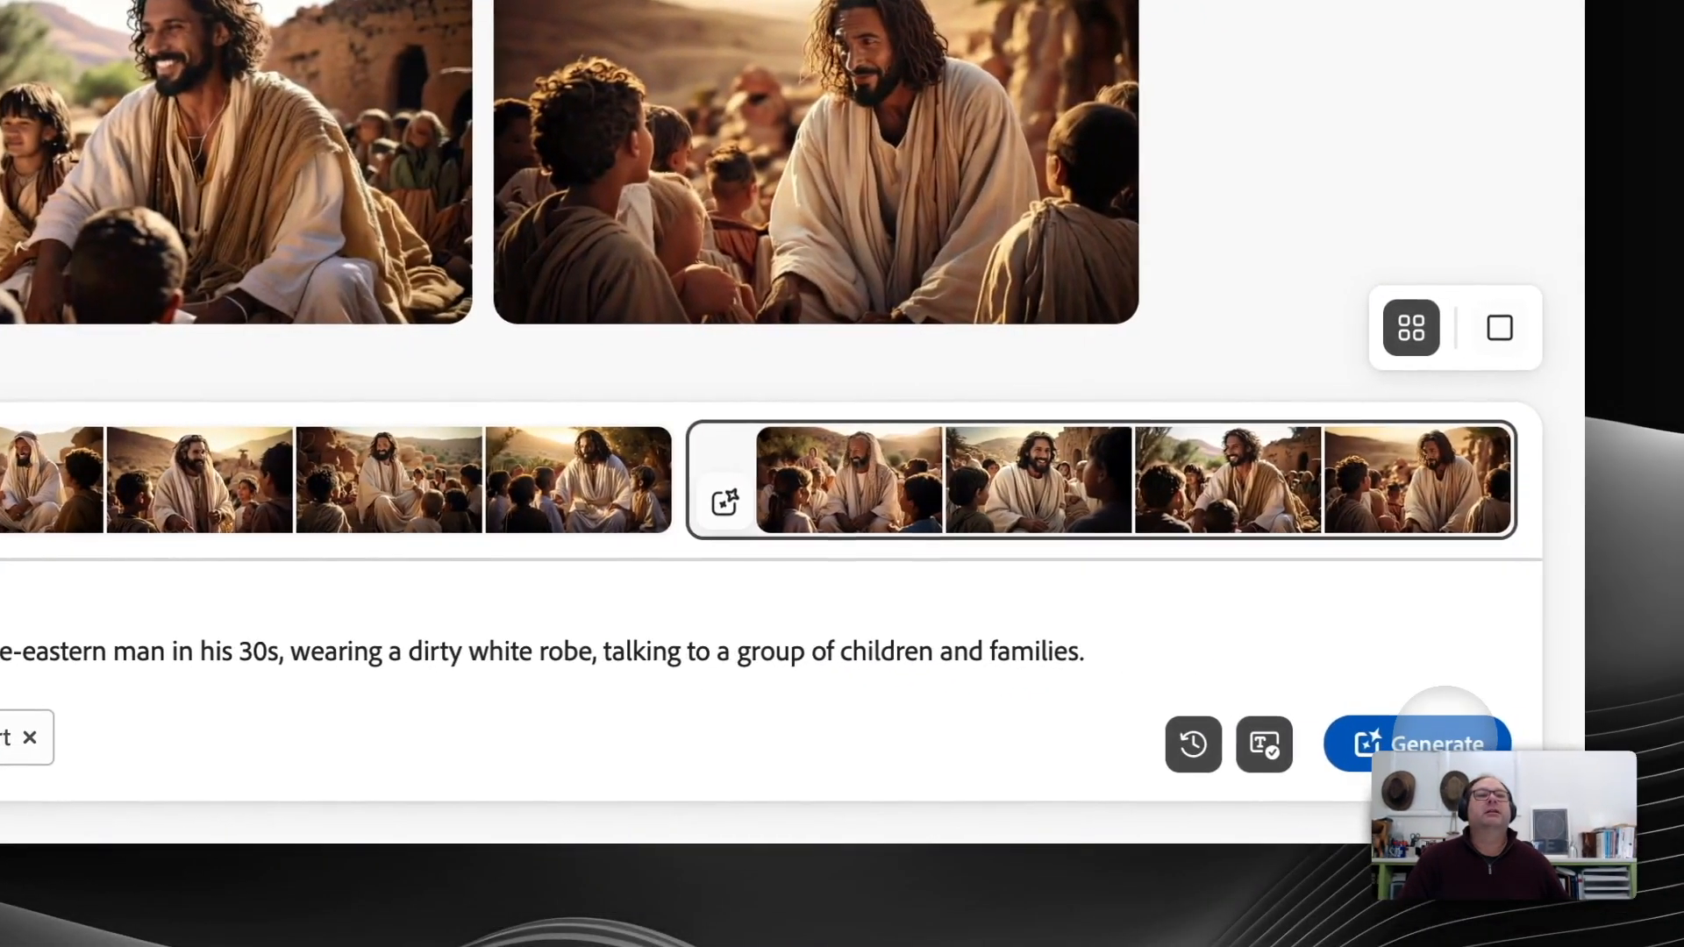
left_click(1438, 741)
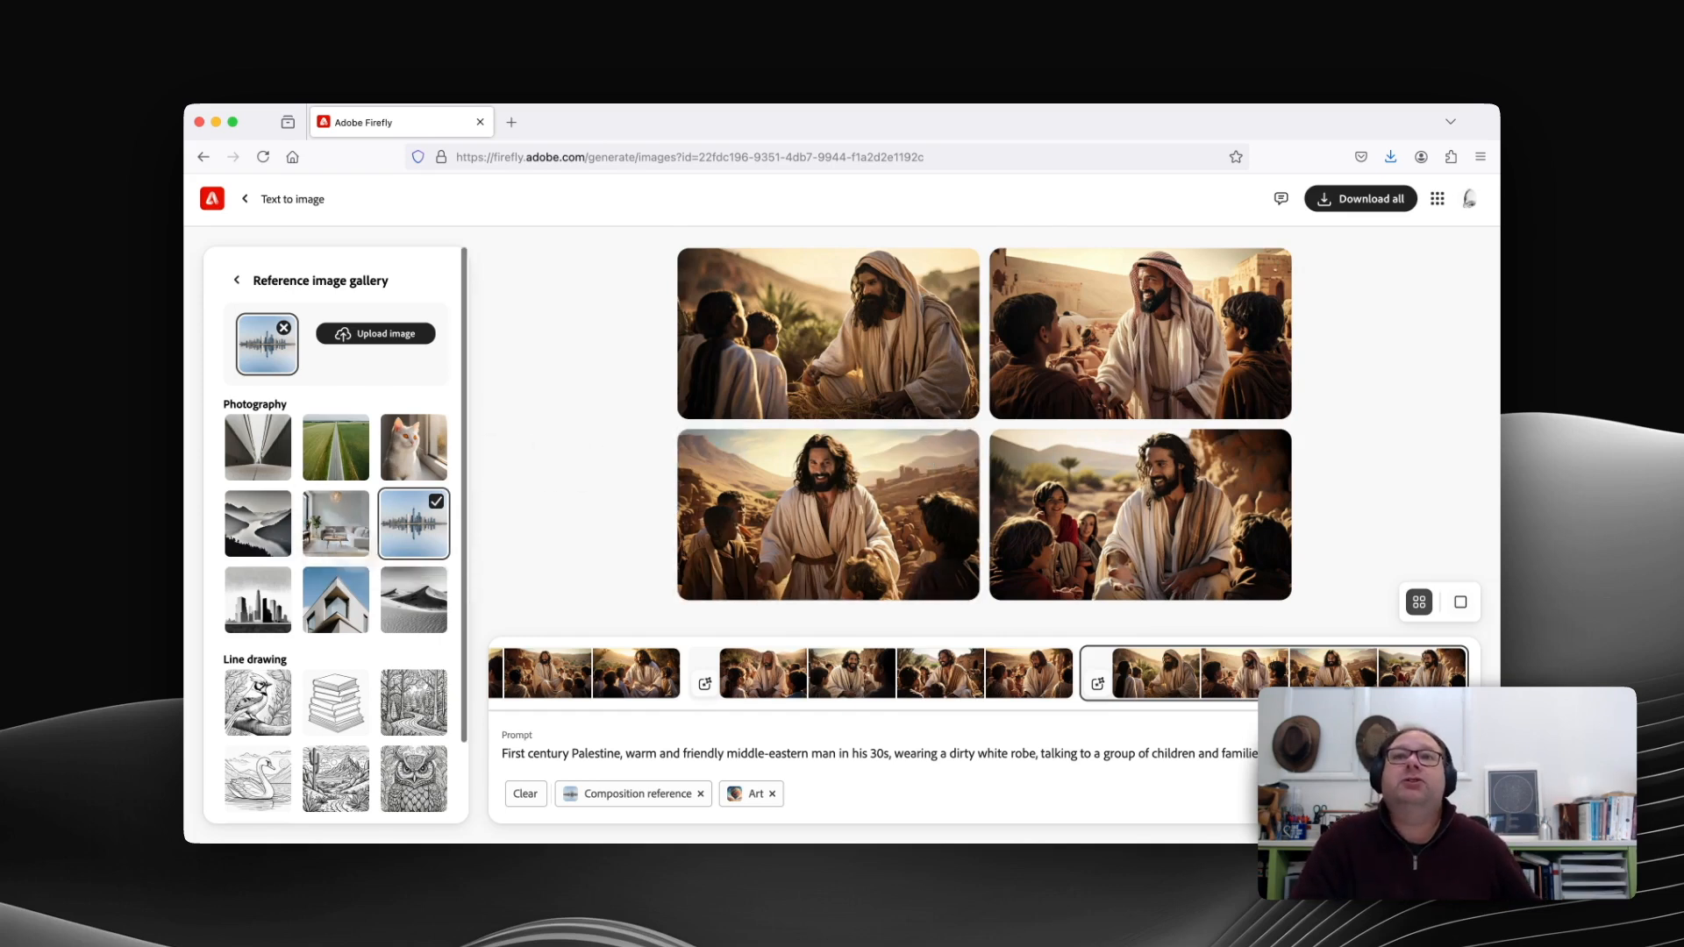
Check the third image's edit options, remove the composition reference and return to the general settings
mouse_move(736, 478)
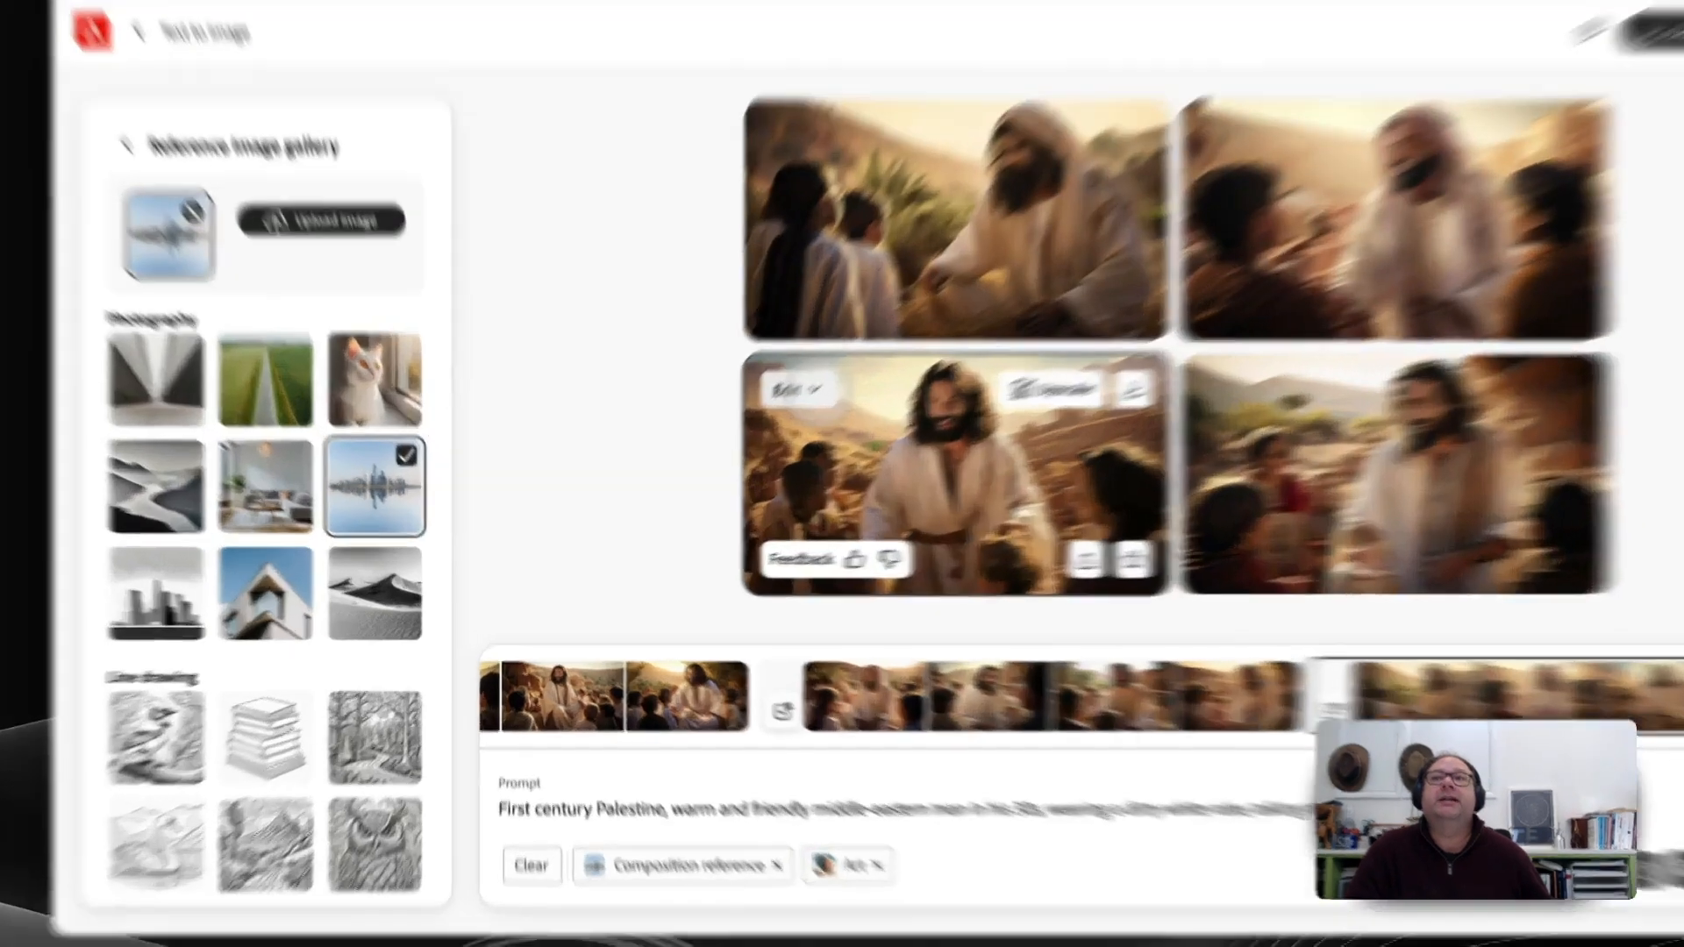
left_click(721, 458)
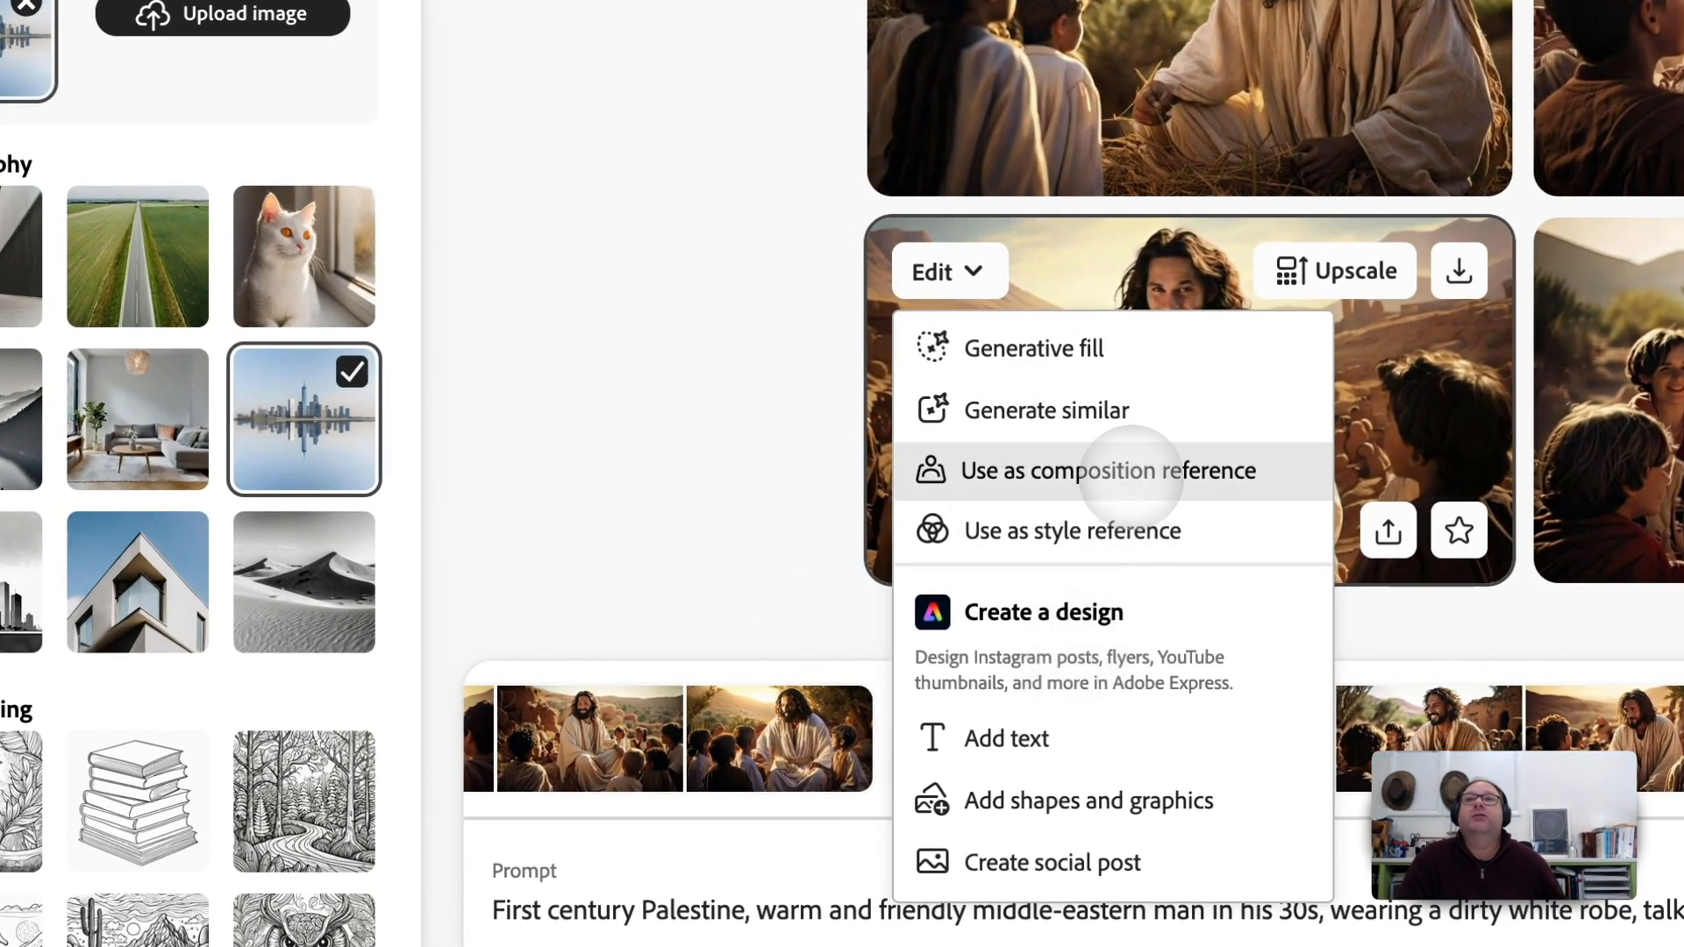
left_click(1087, 414)
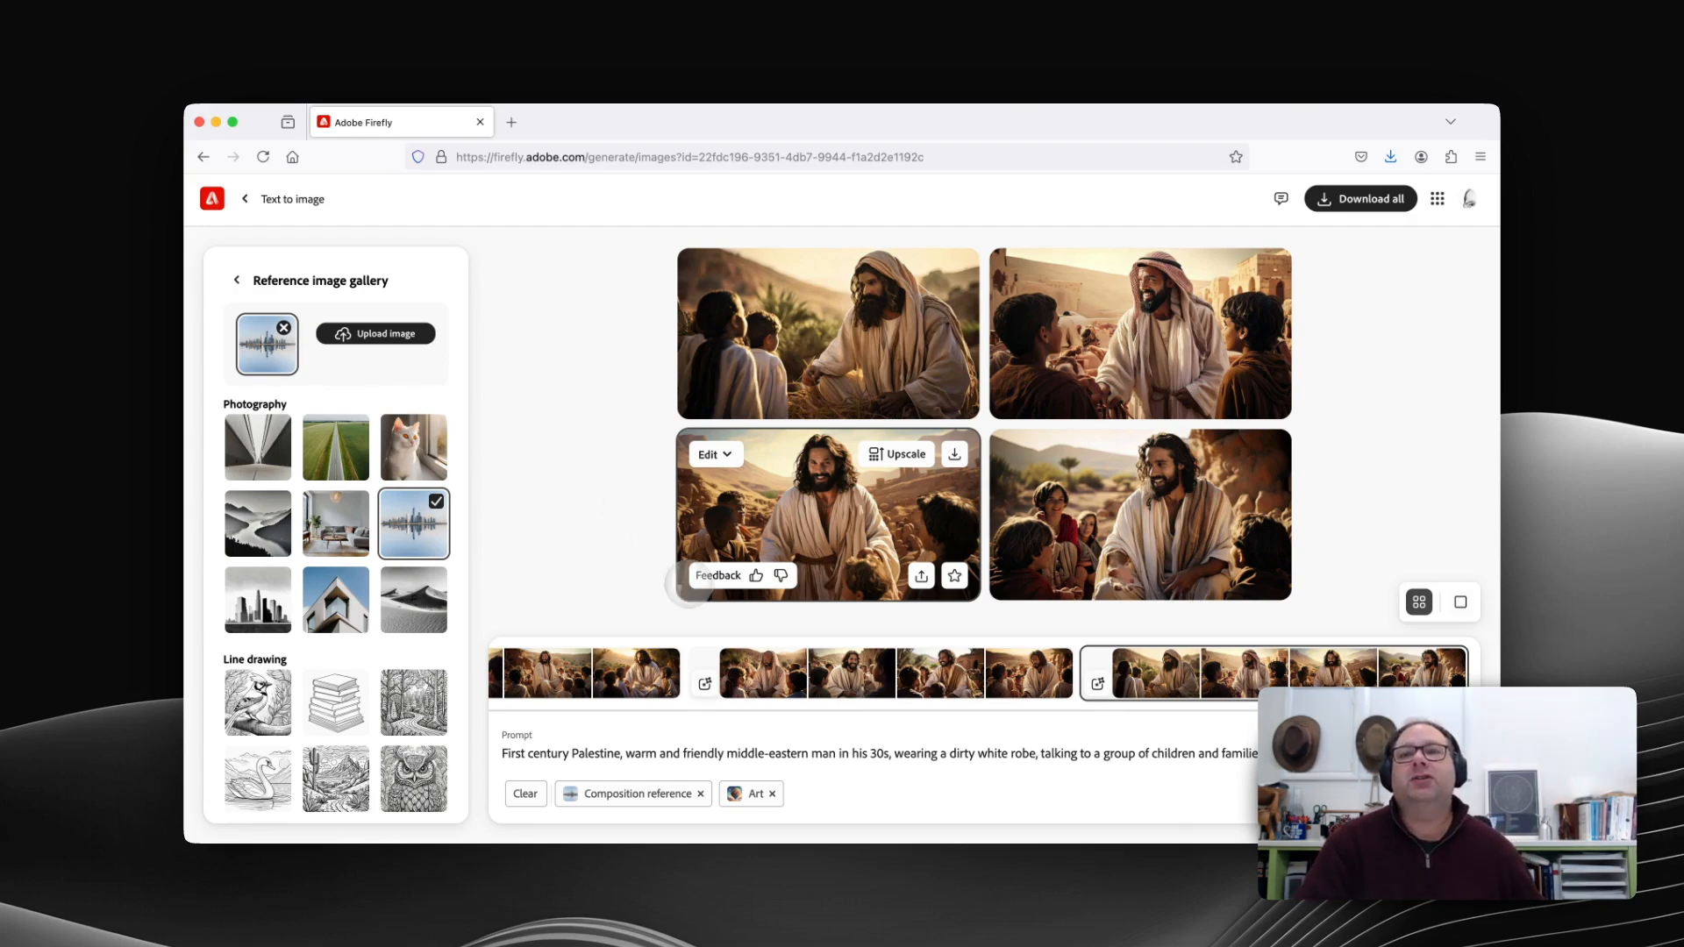
left_click(700, 794)
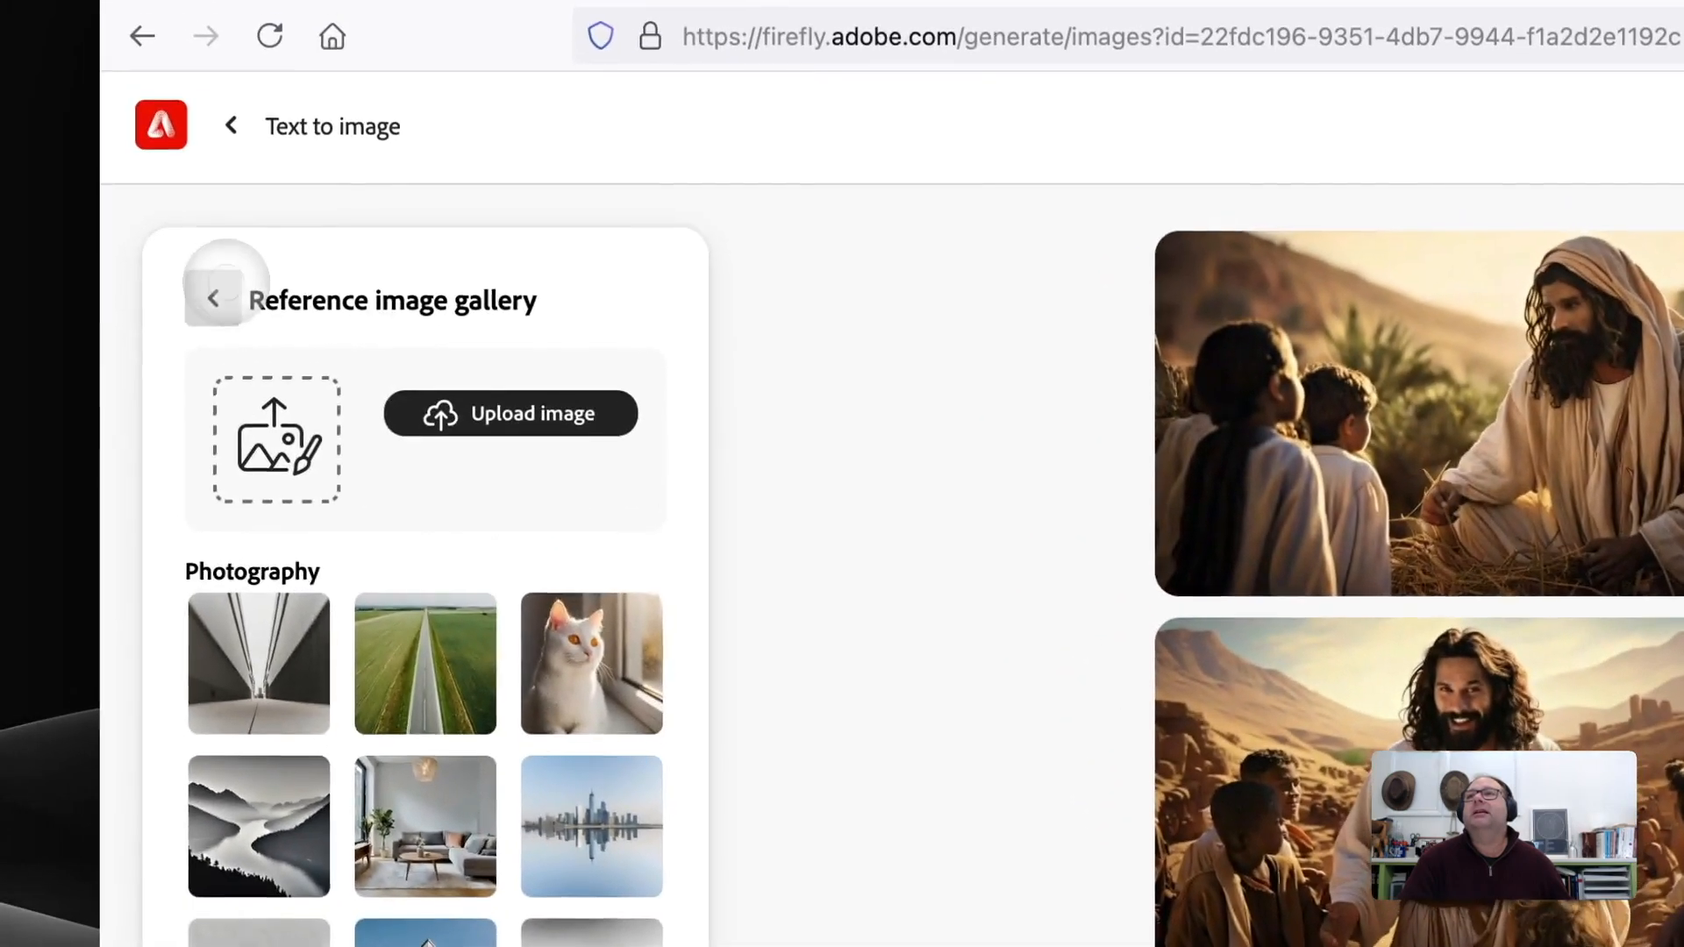
left_click(219, 294)
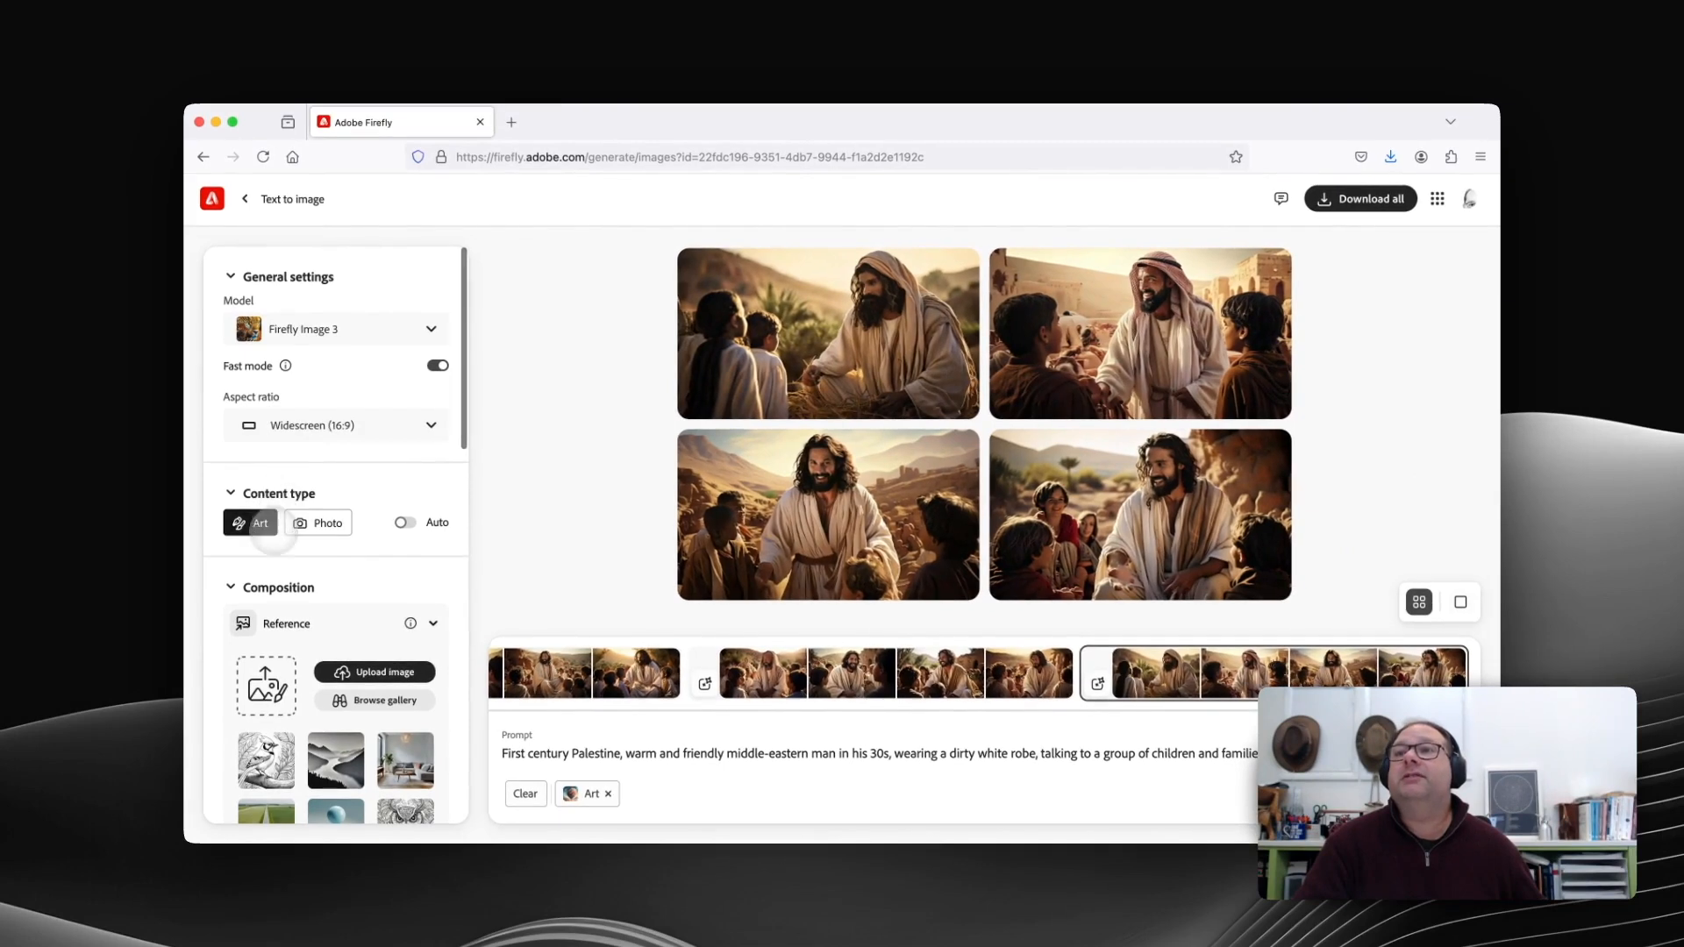
Browse the composition reference gallery's abstract, photography and line drawing images again and return to the settings
scroll(267, 640, "down", 3)
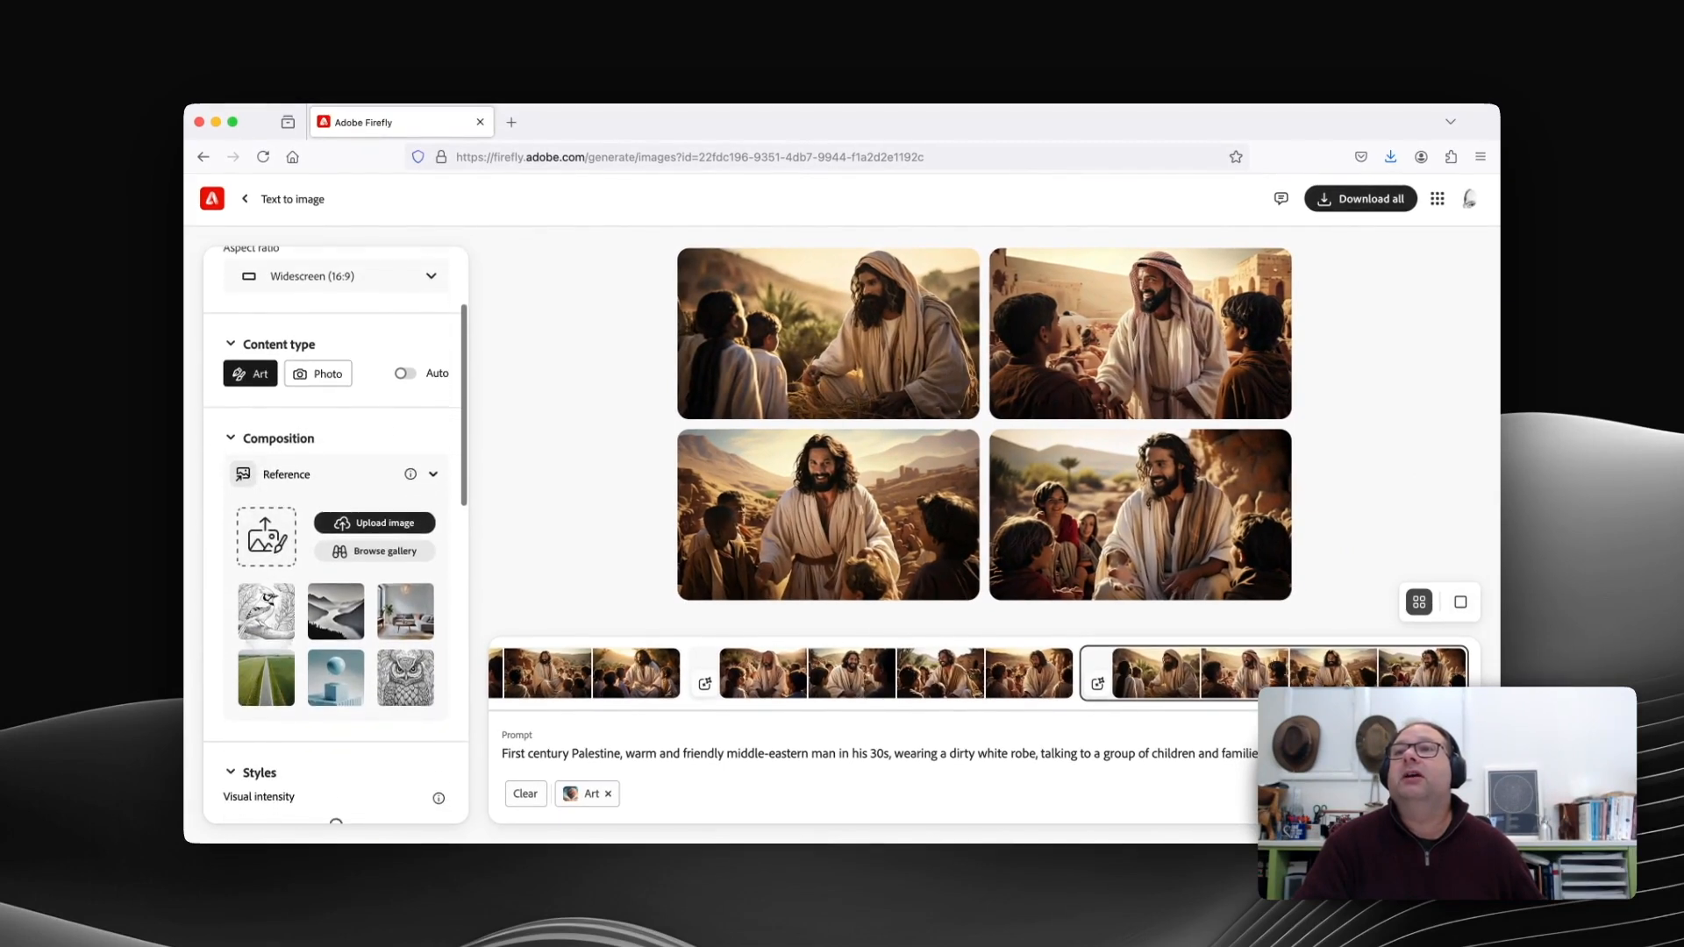
scroll(336, 544, "down", 1)
left_click(339, 480)
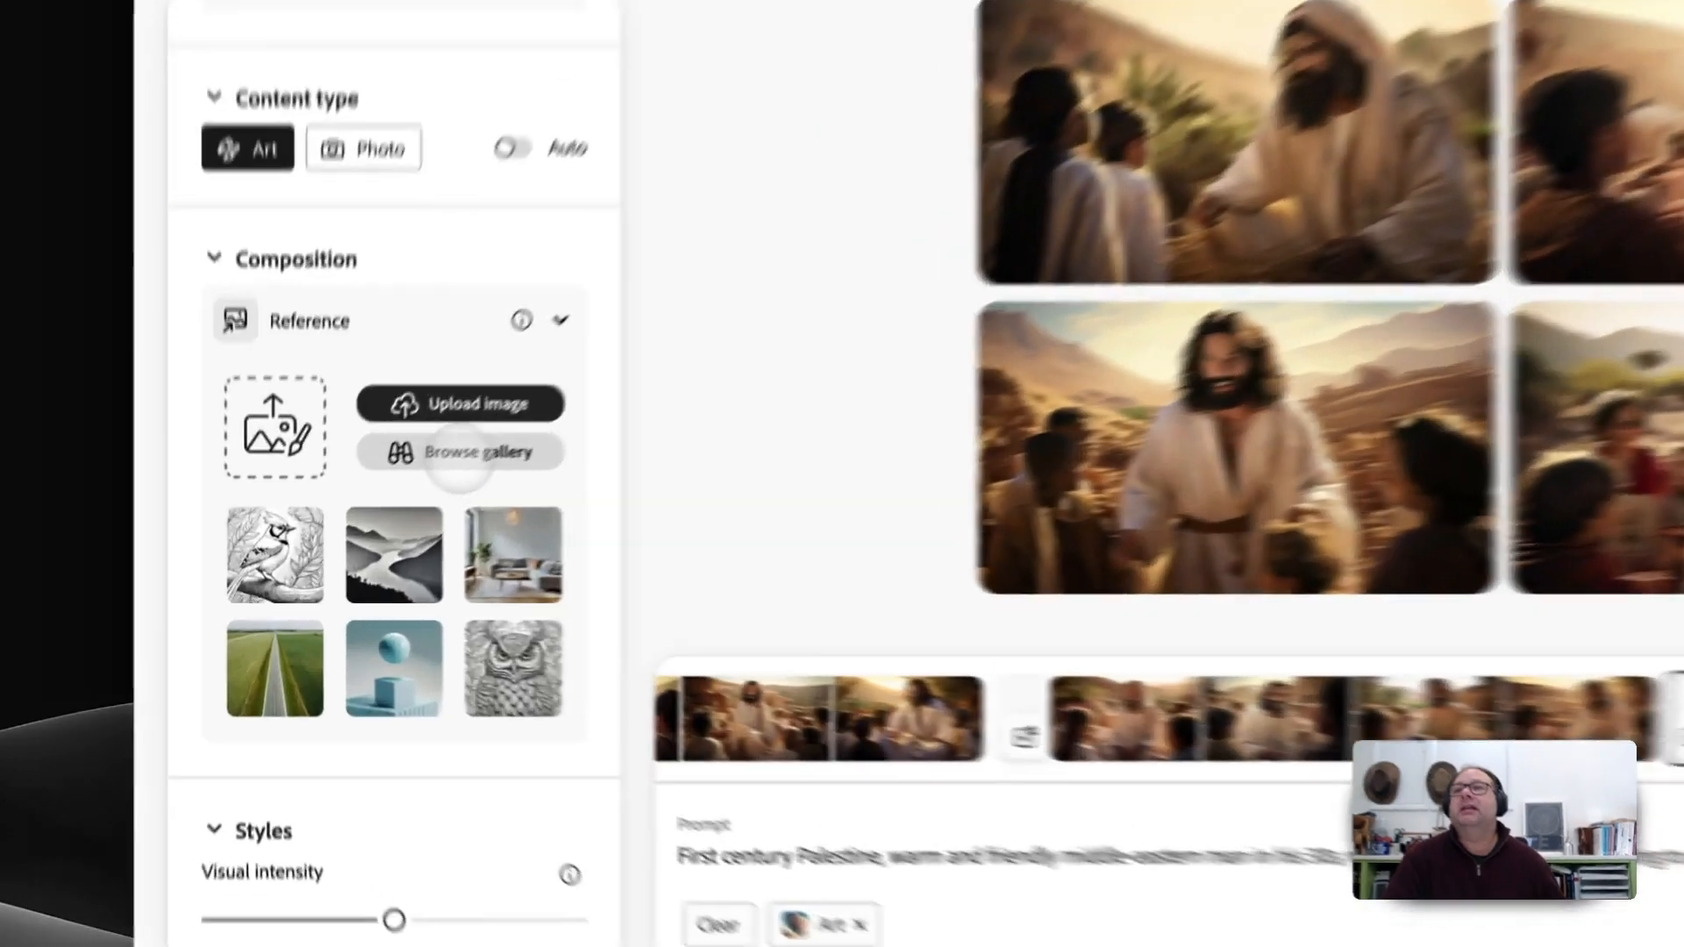
left_click(385, 518)
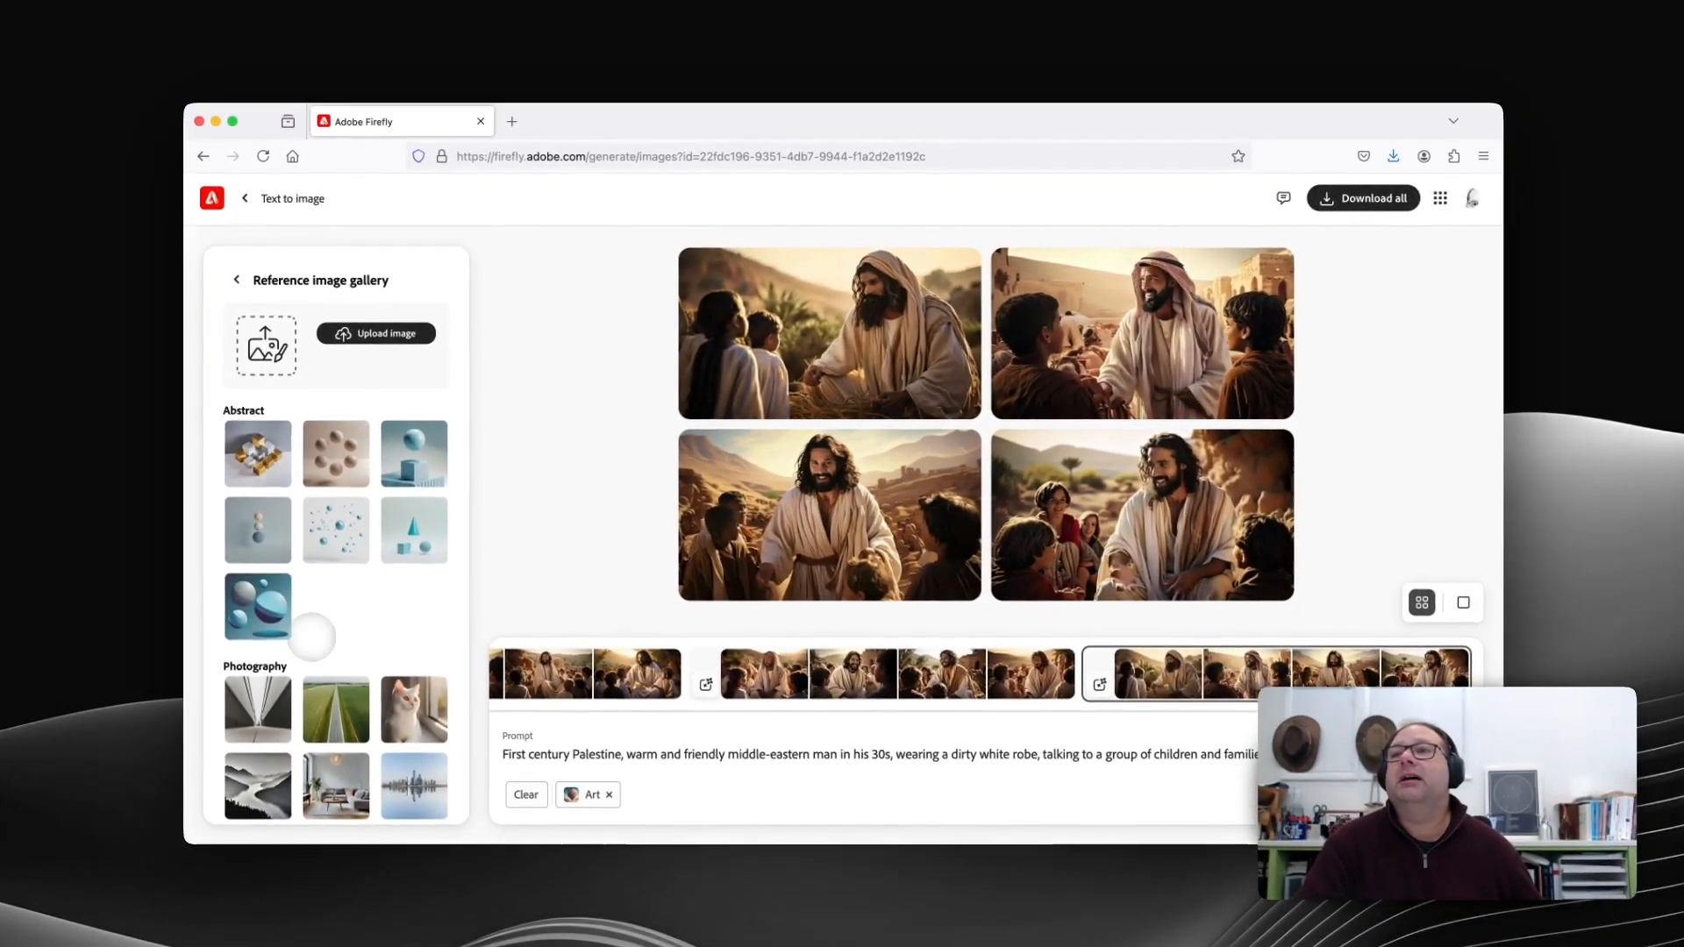
scroll(320, 688, "down", 5)
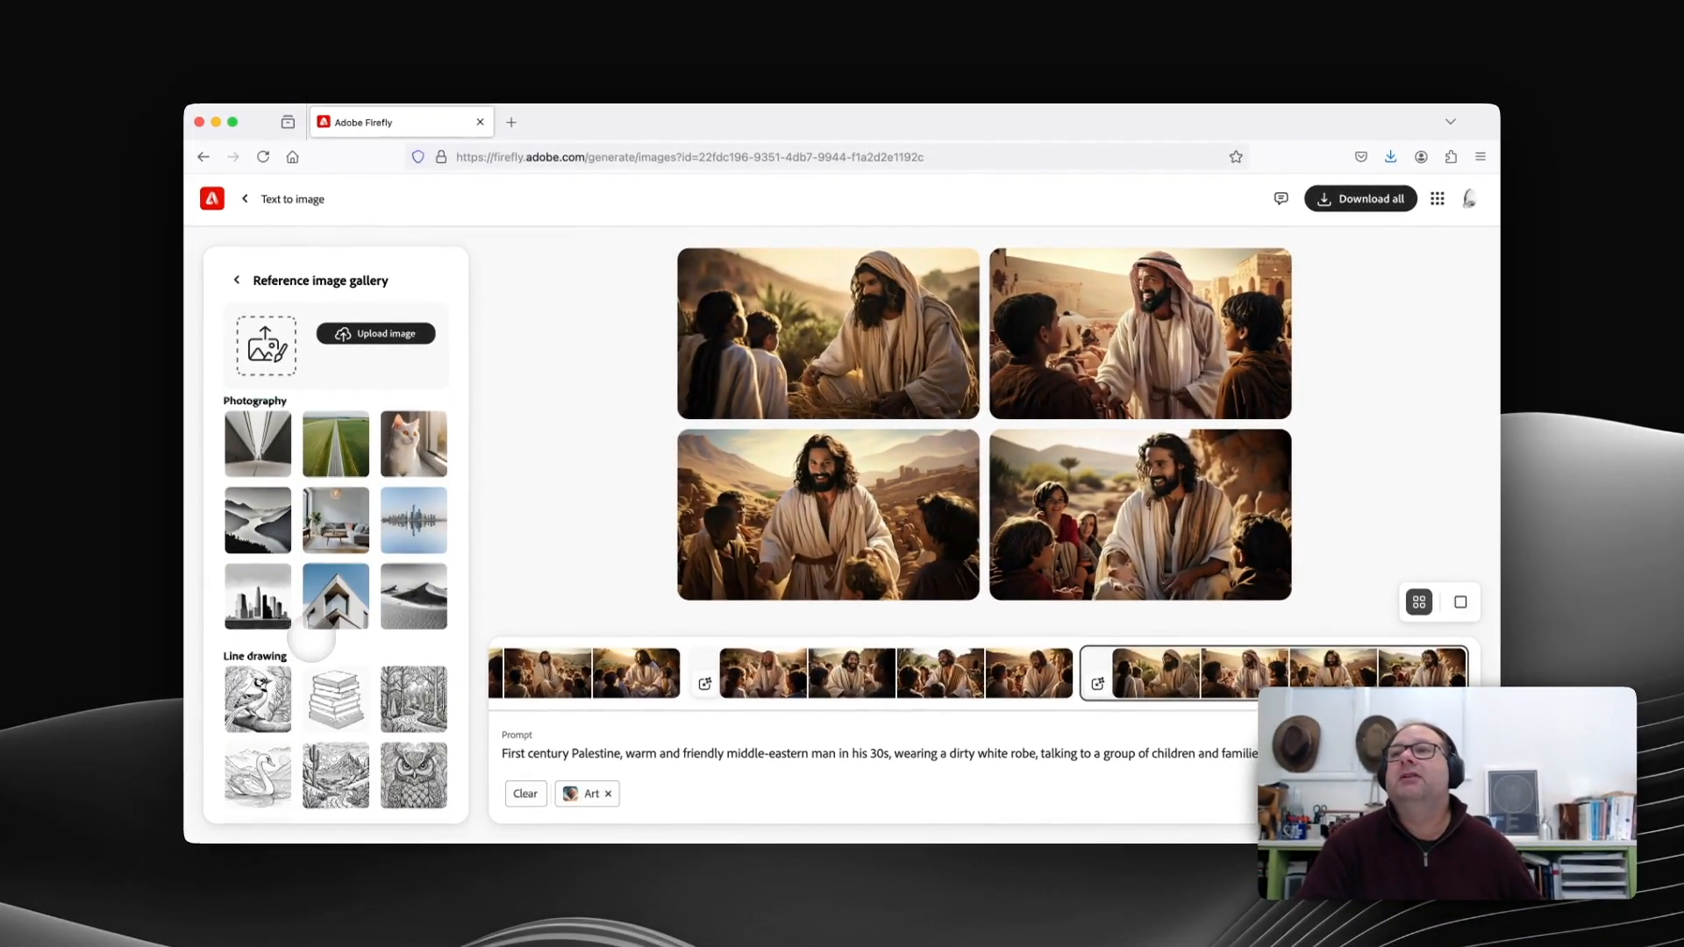
scroll(312, 633, "up", 6)
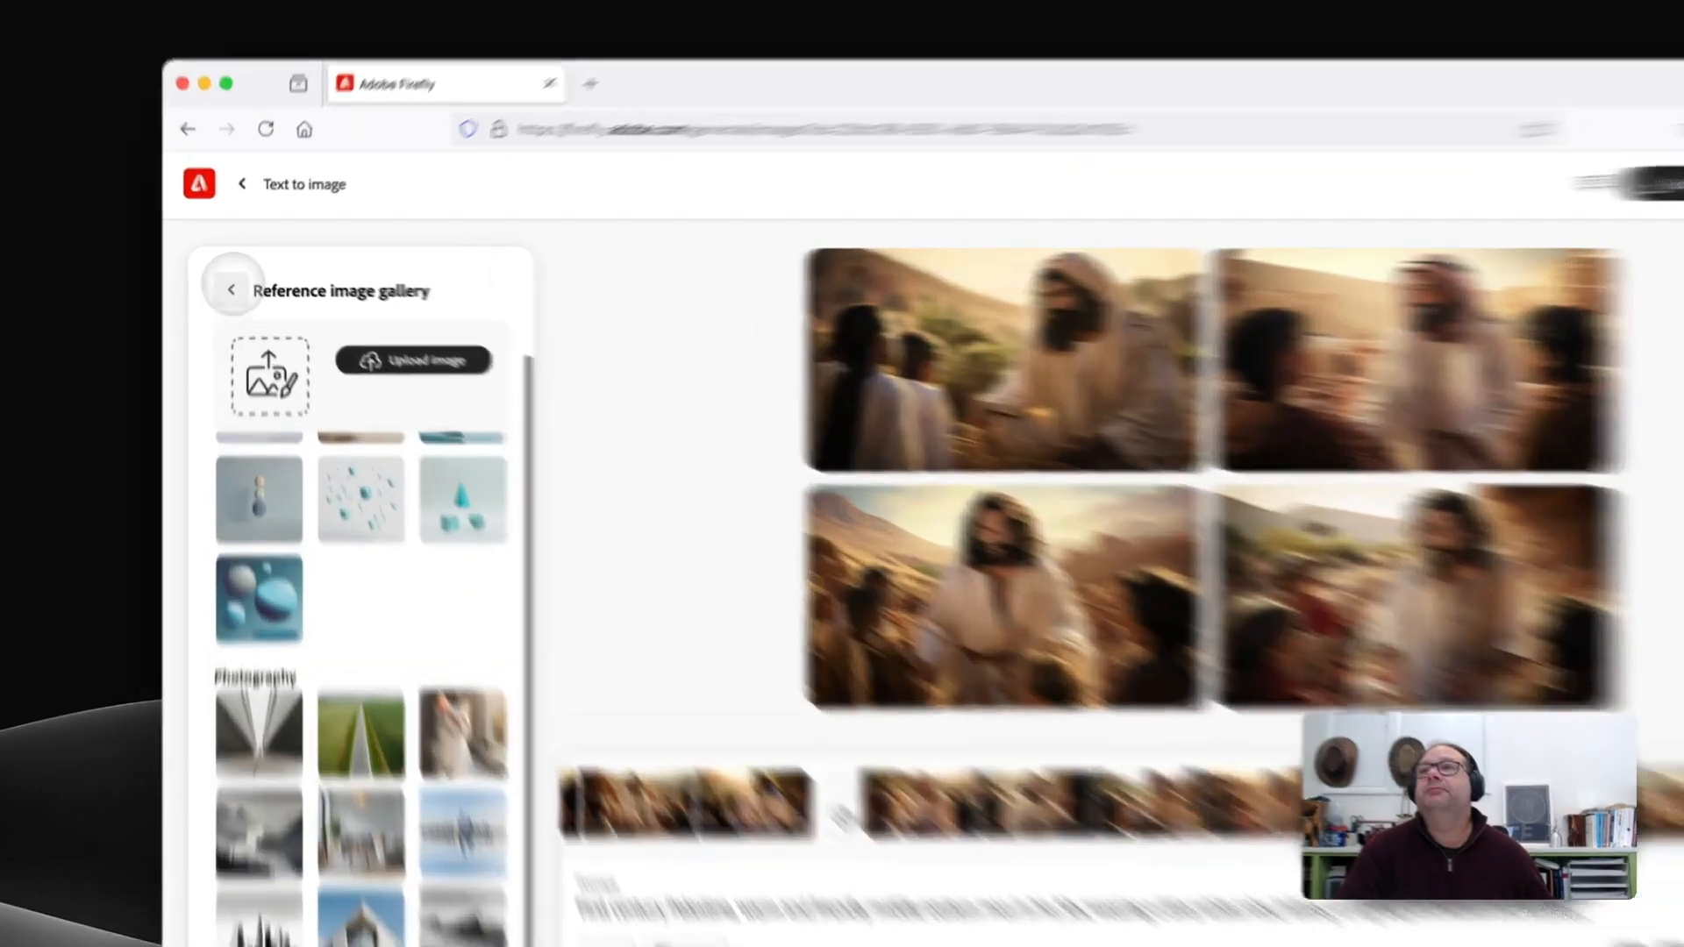
left_click(232, 290)
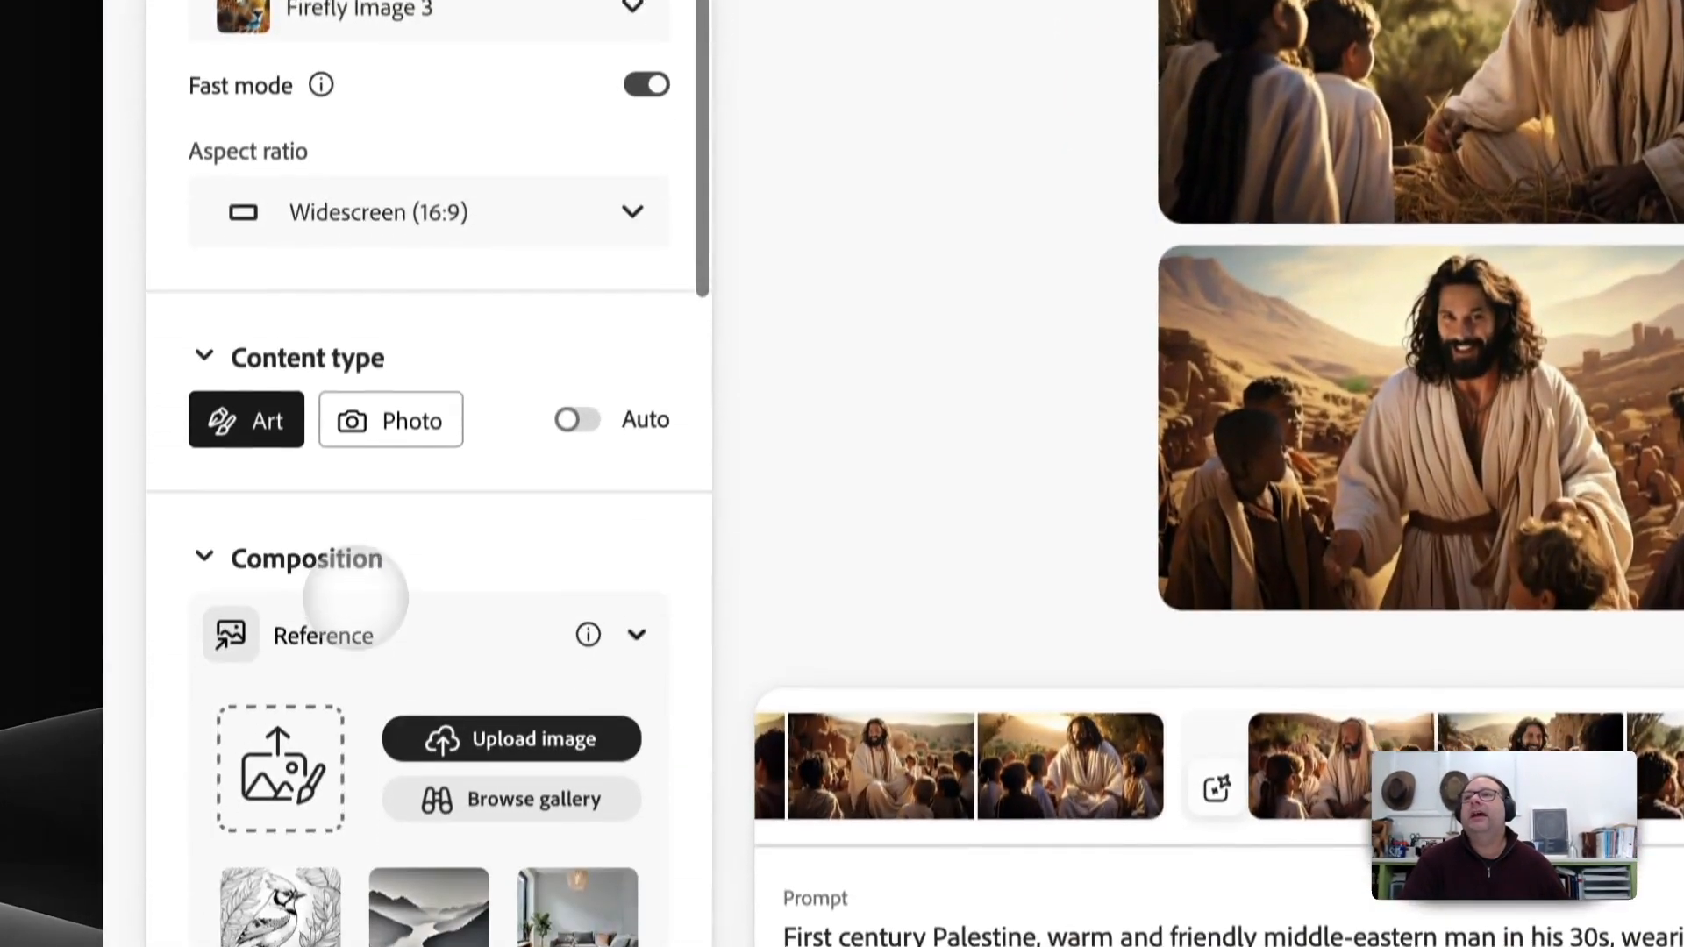
Generate a new set using the thumbs-up illustration as the style reference
scroll(355, 570, "down", 5)
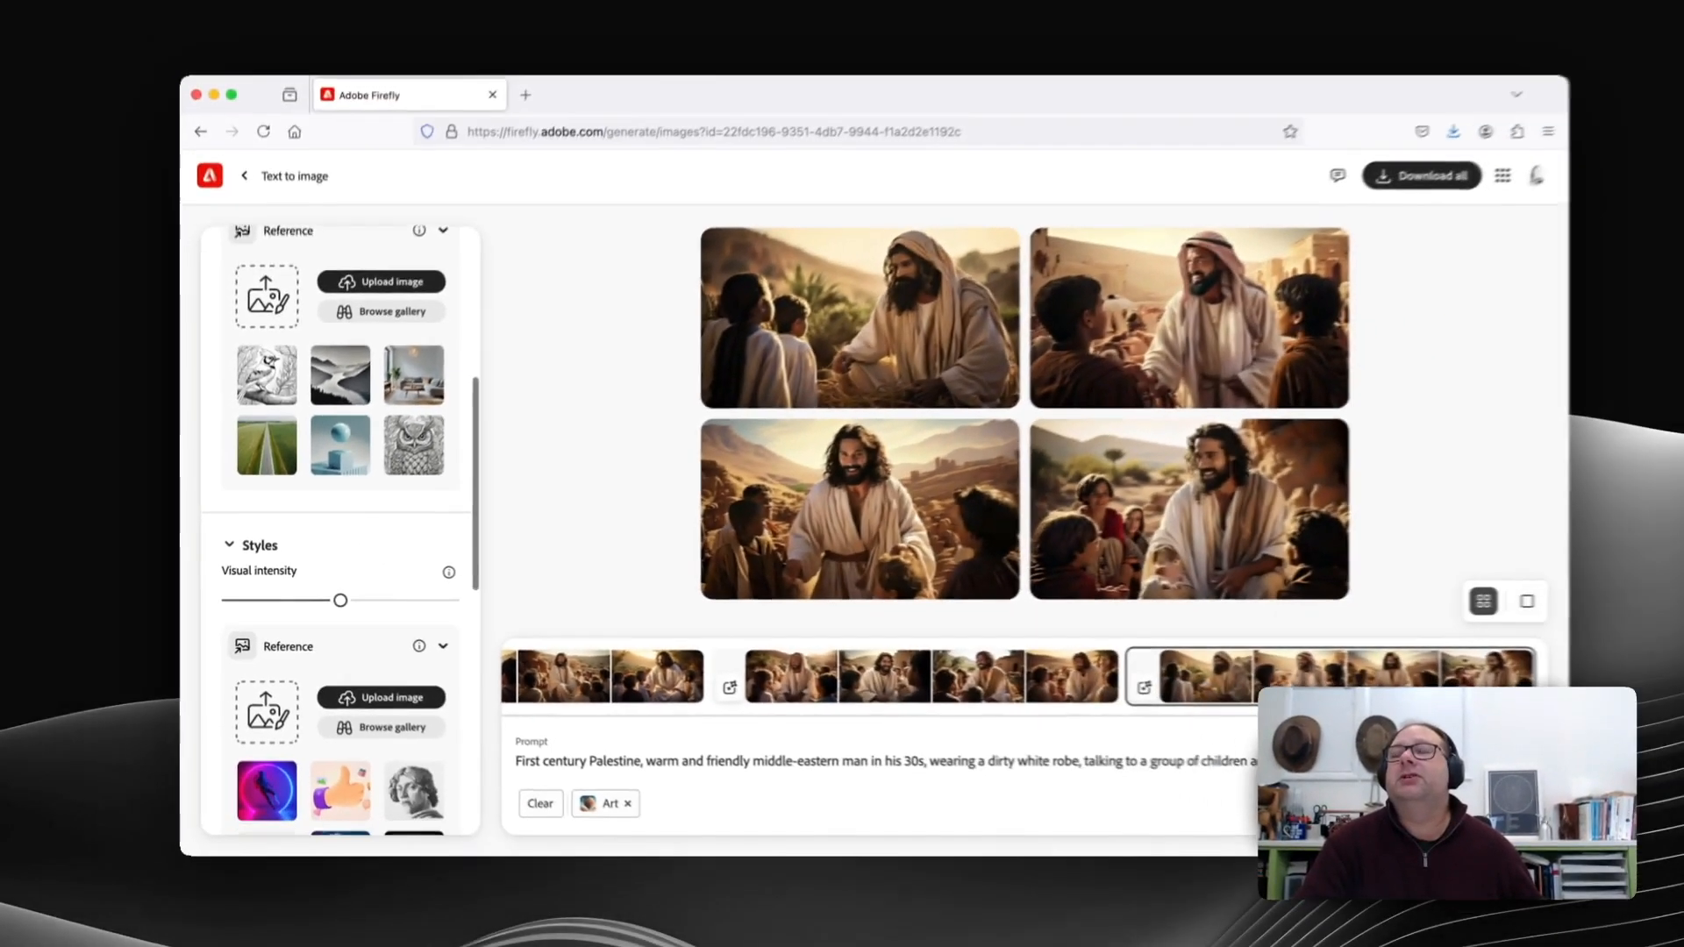
scroll(336, 535, "down", 3)
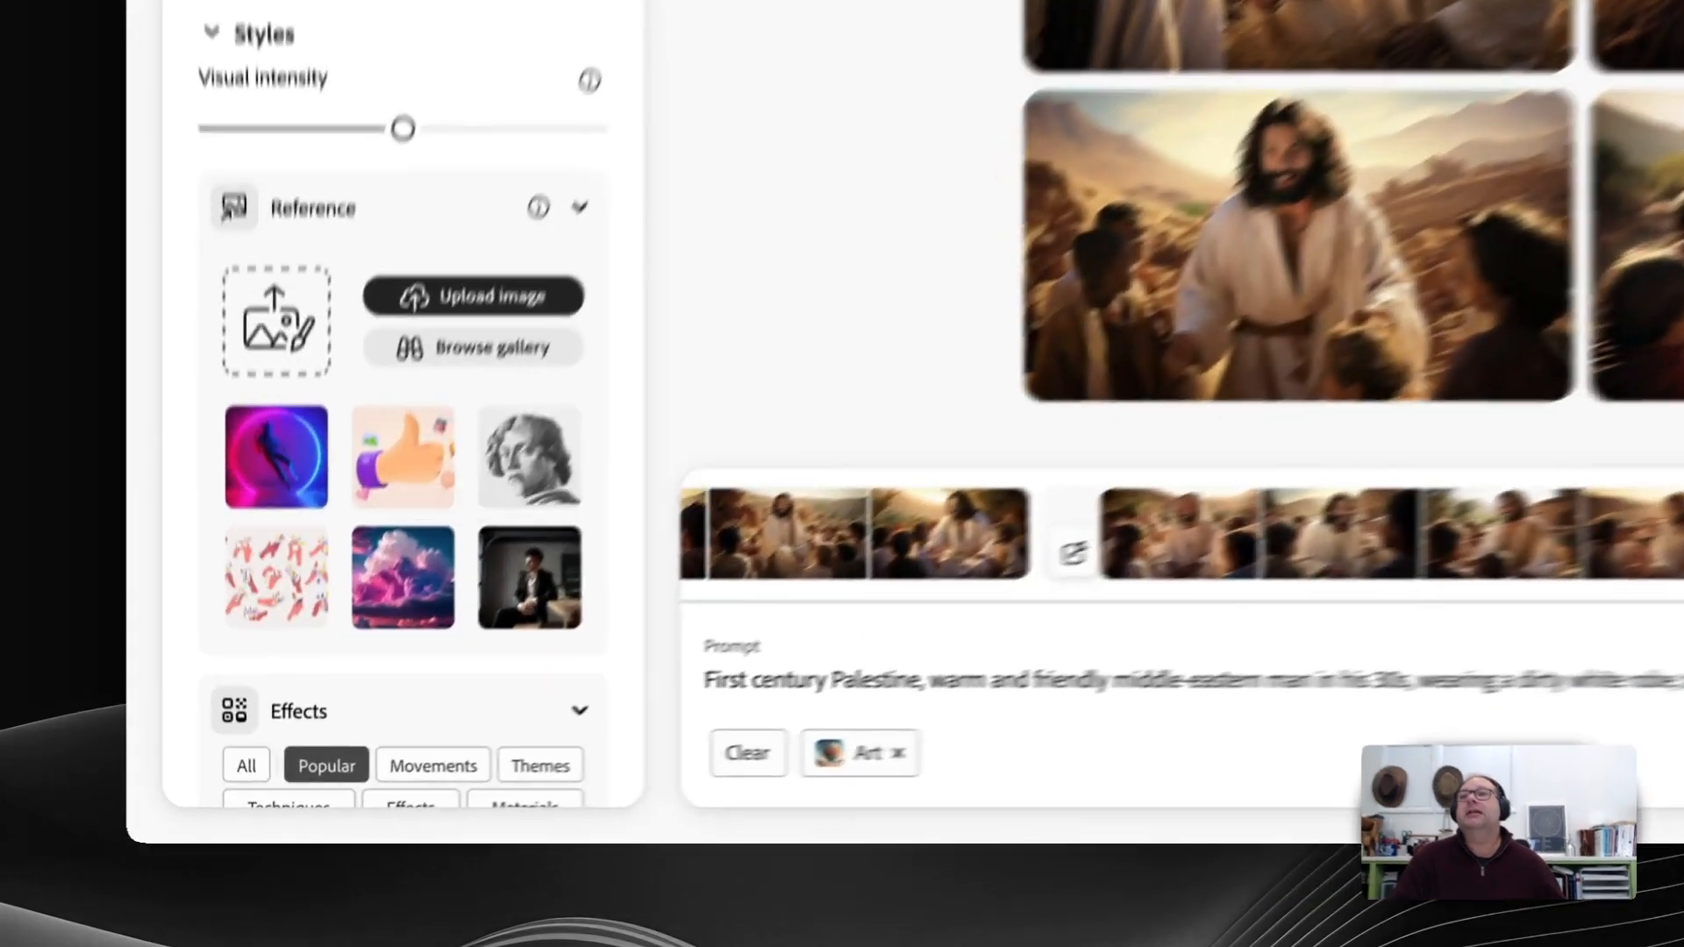
left_click(336, 629)
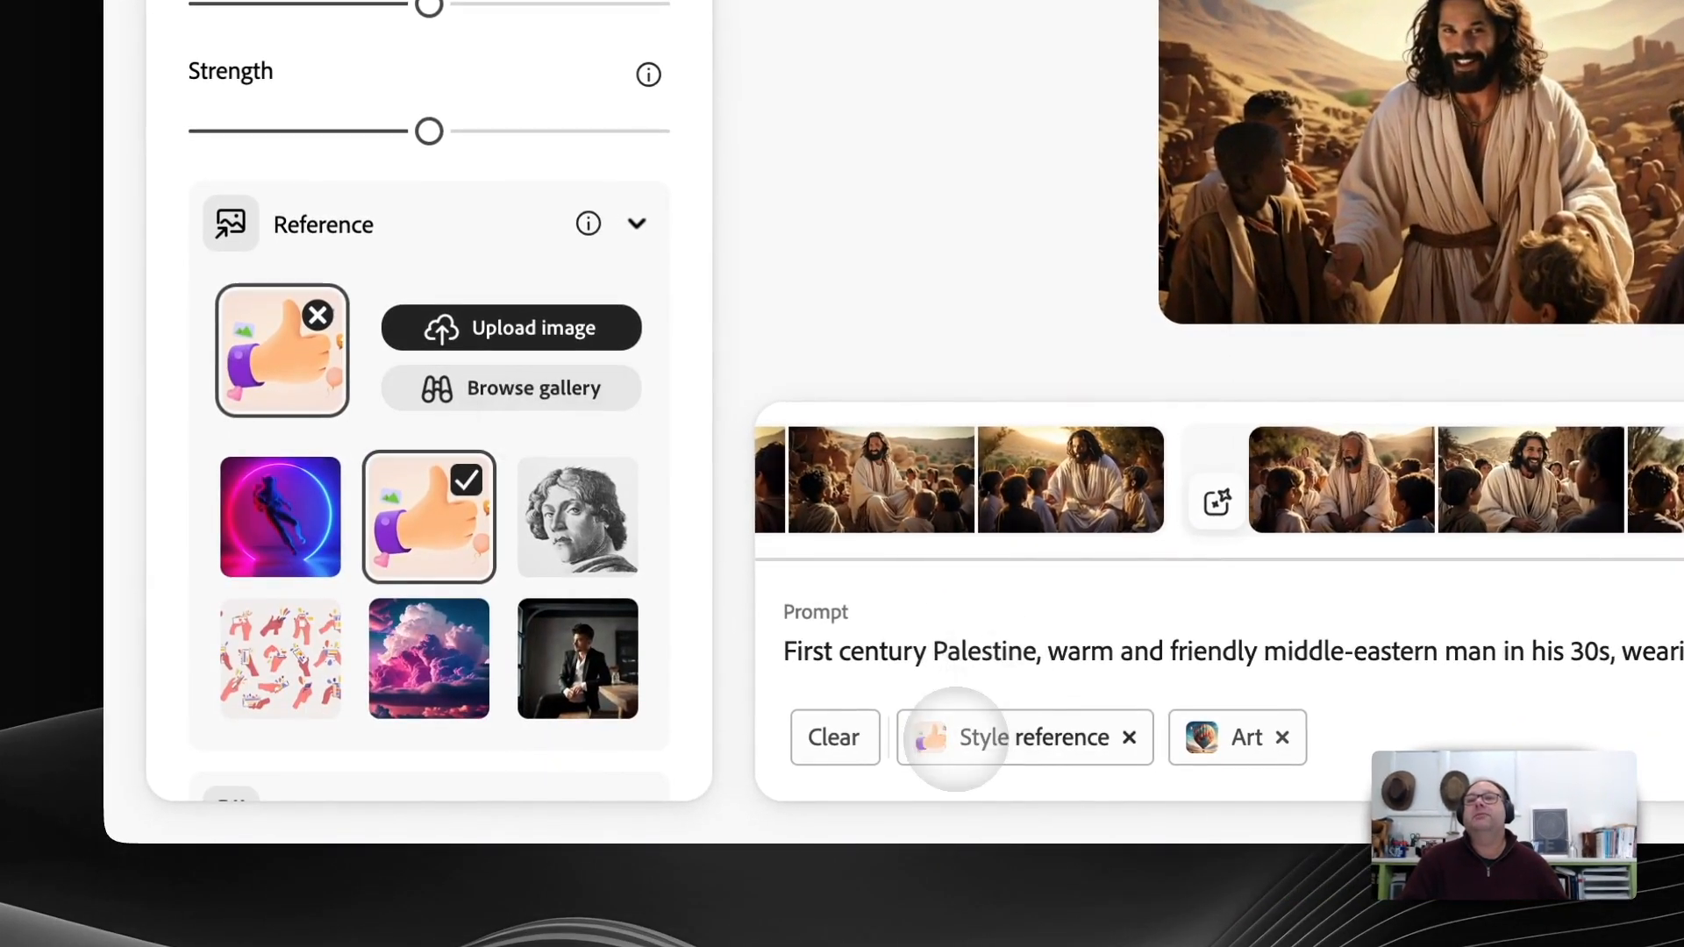
mouse_move(959, 733)
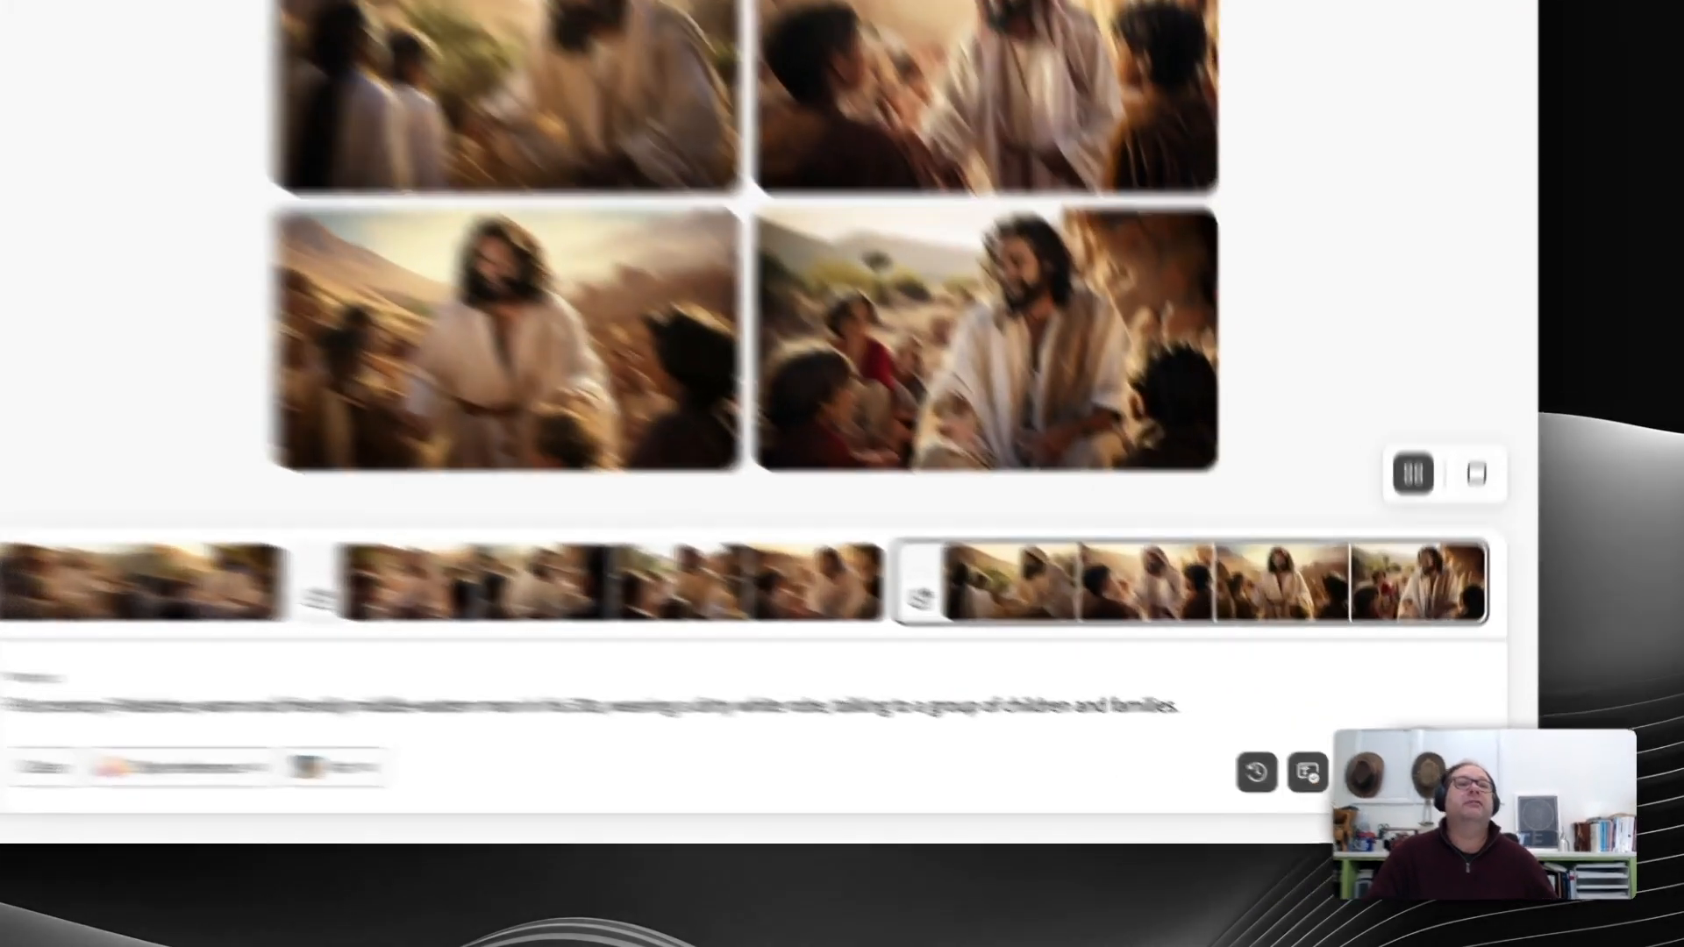
left_click(1431, 791)
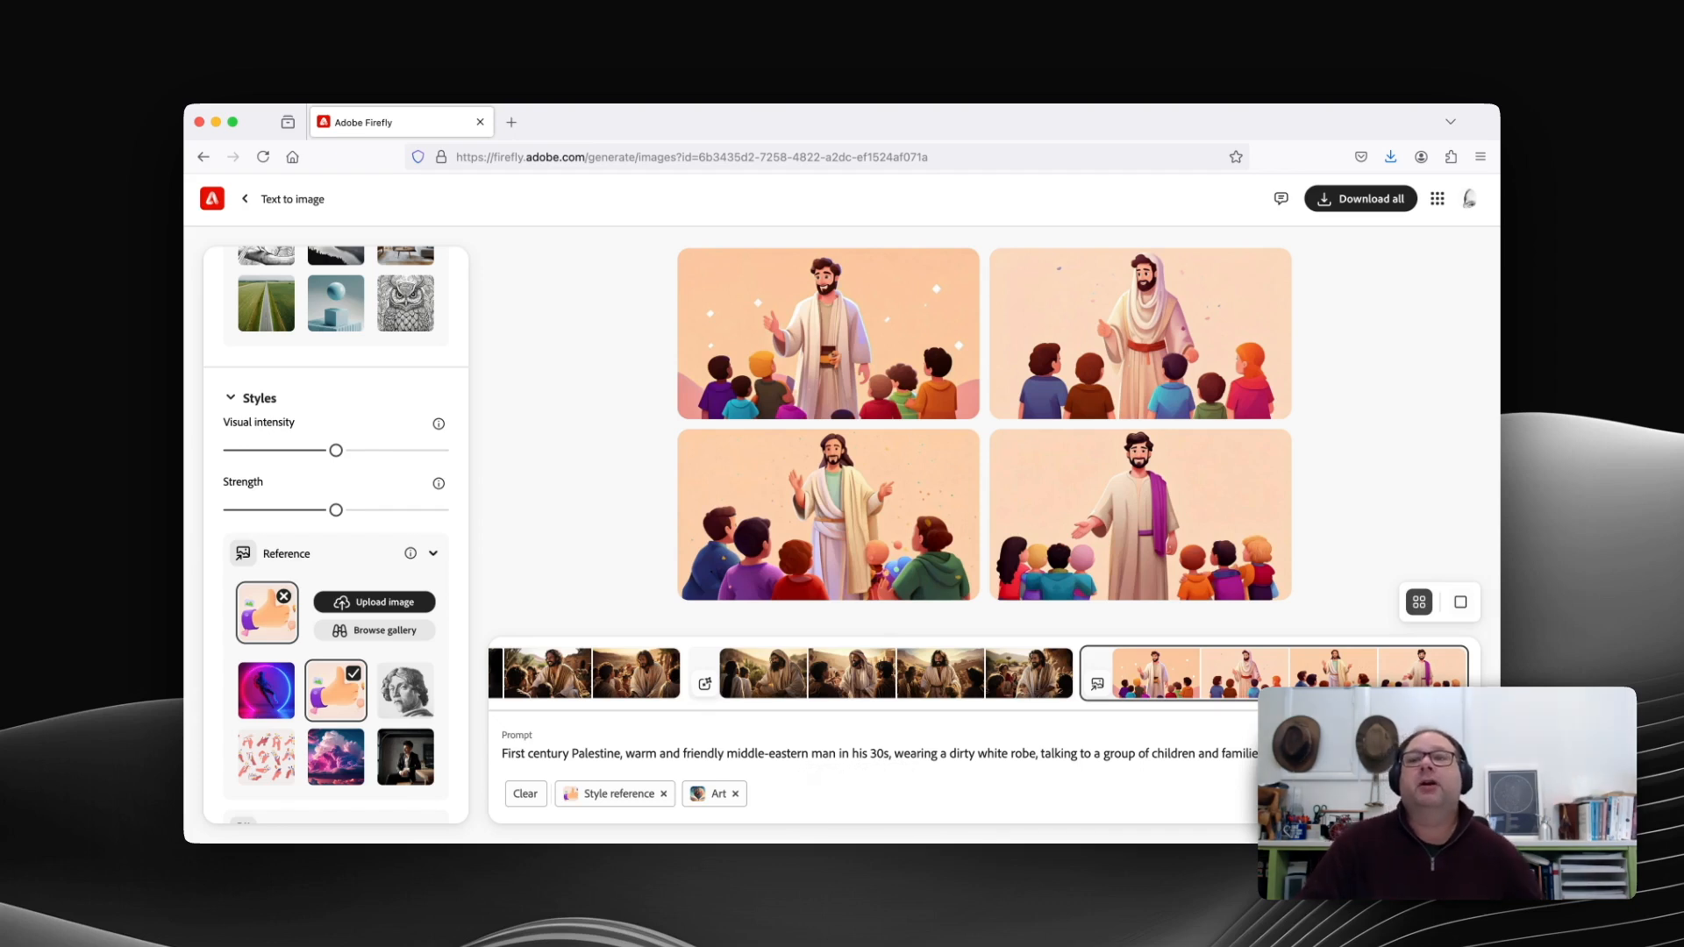
Switch the style reference to the pink and purple clouds image and generate a new set
mouse_move(611, 803)
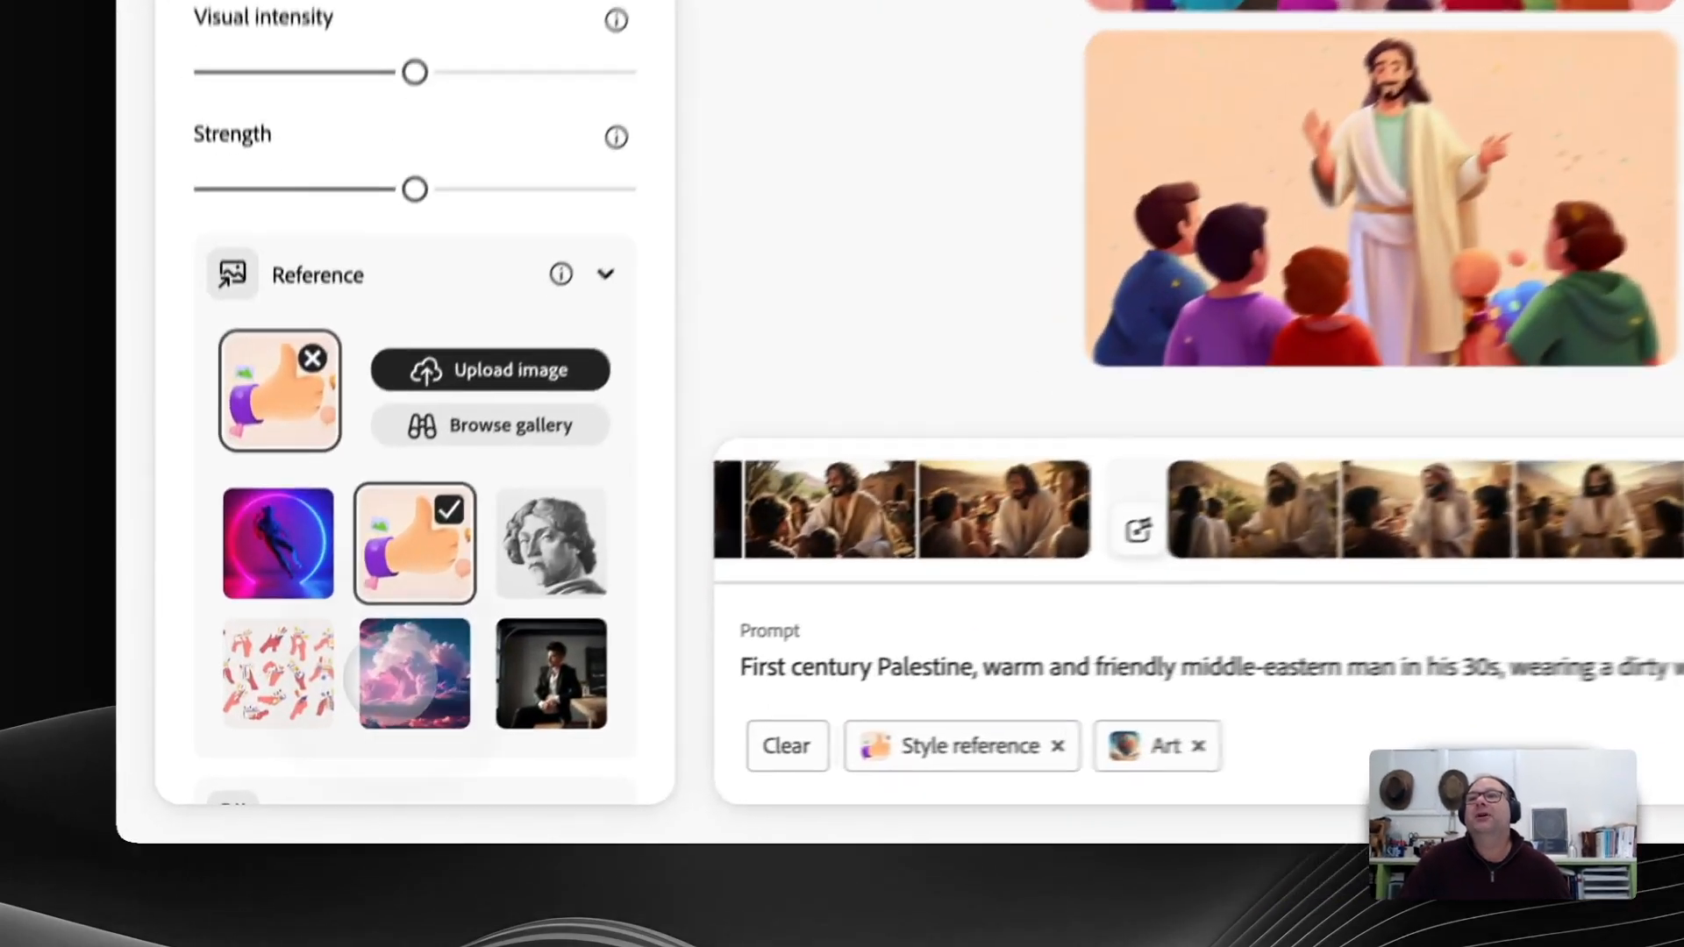
left_click(328, 756)
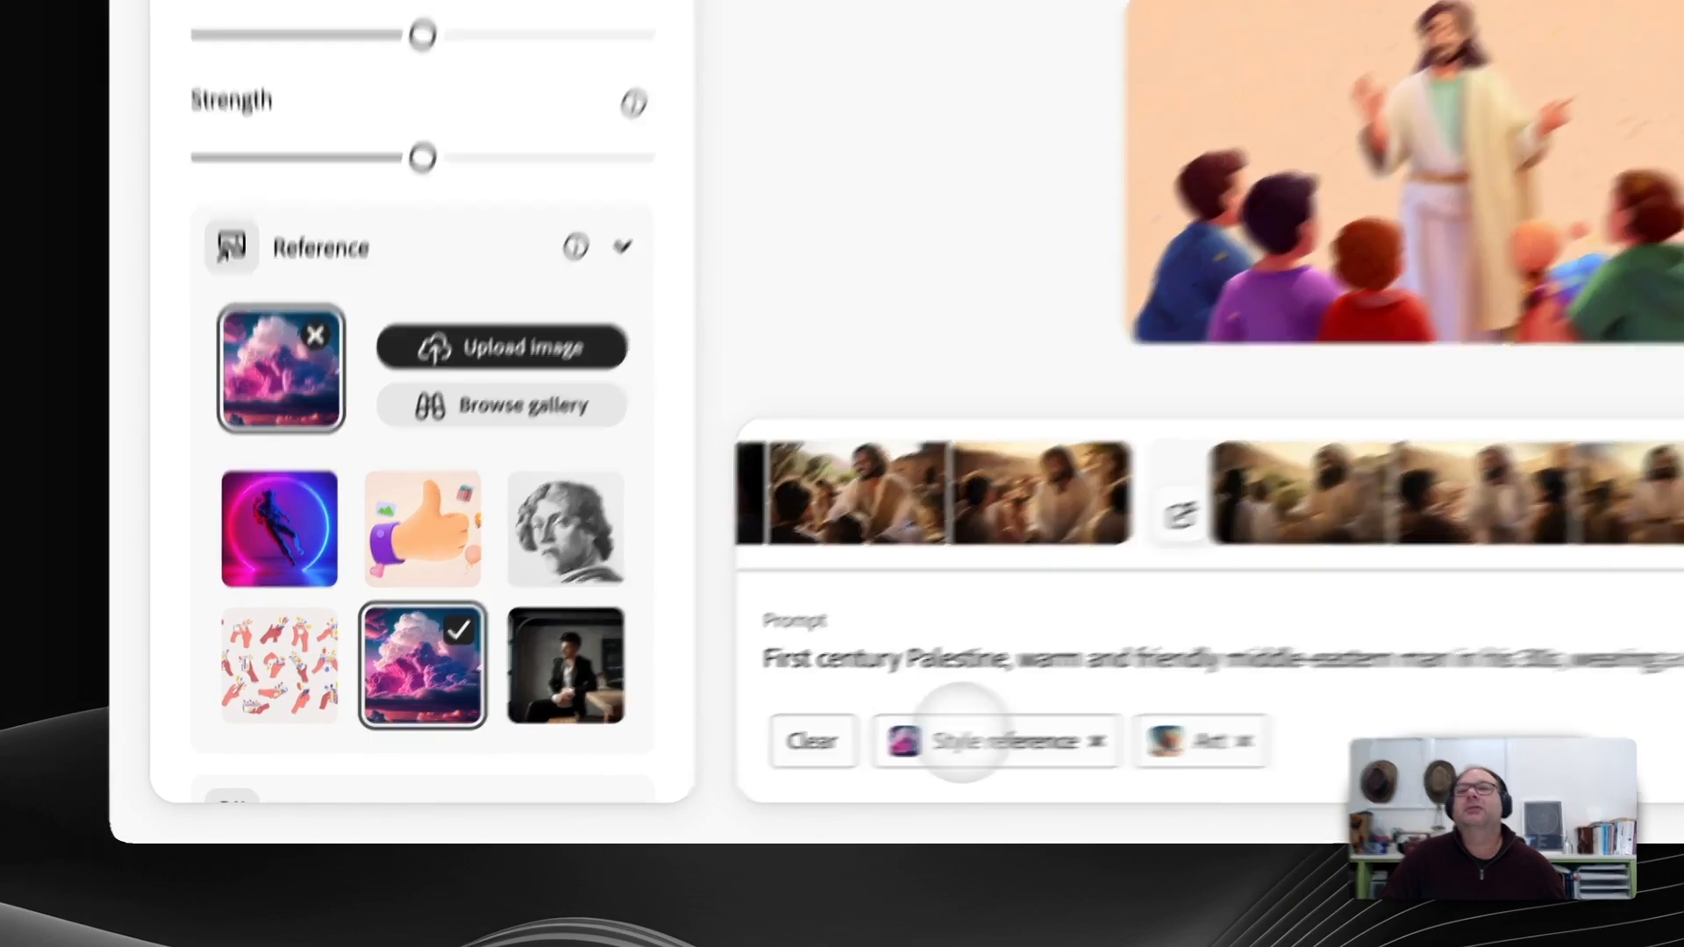
mouse_move(991, 739)
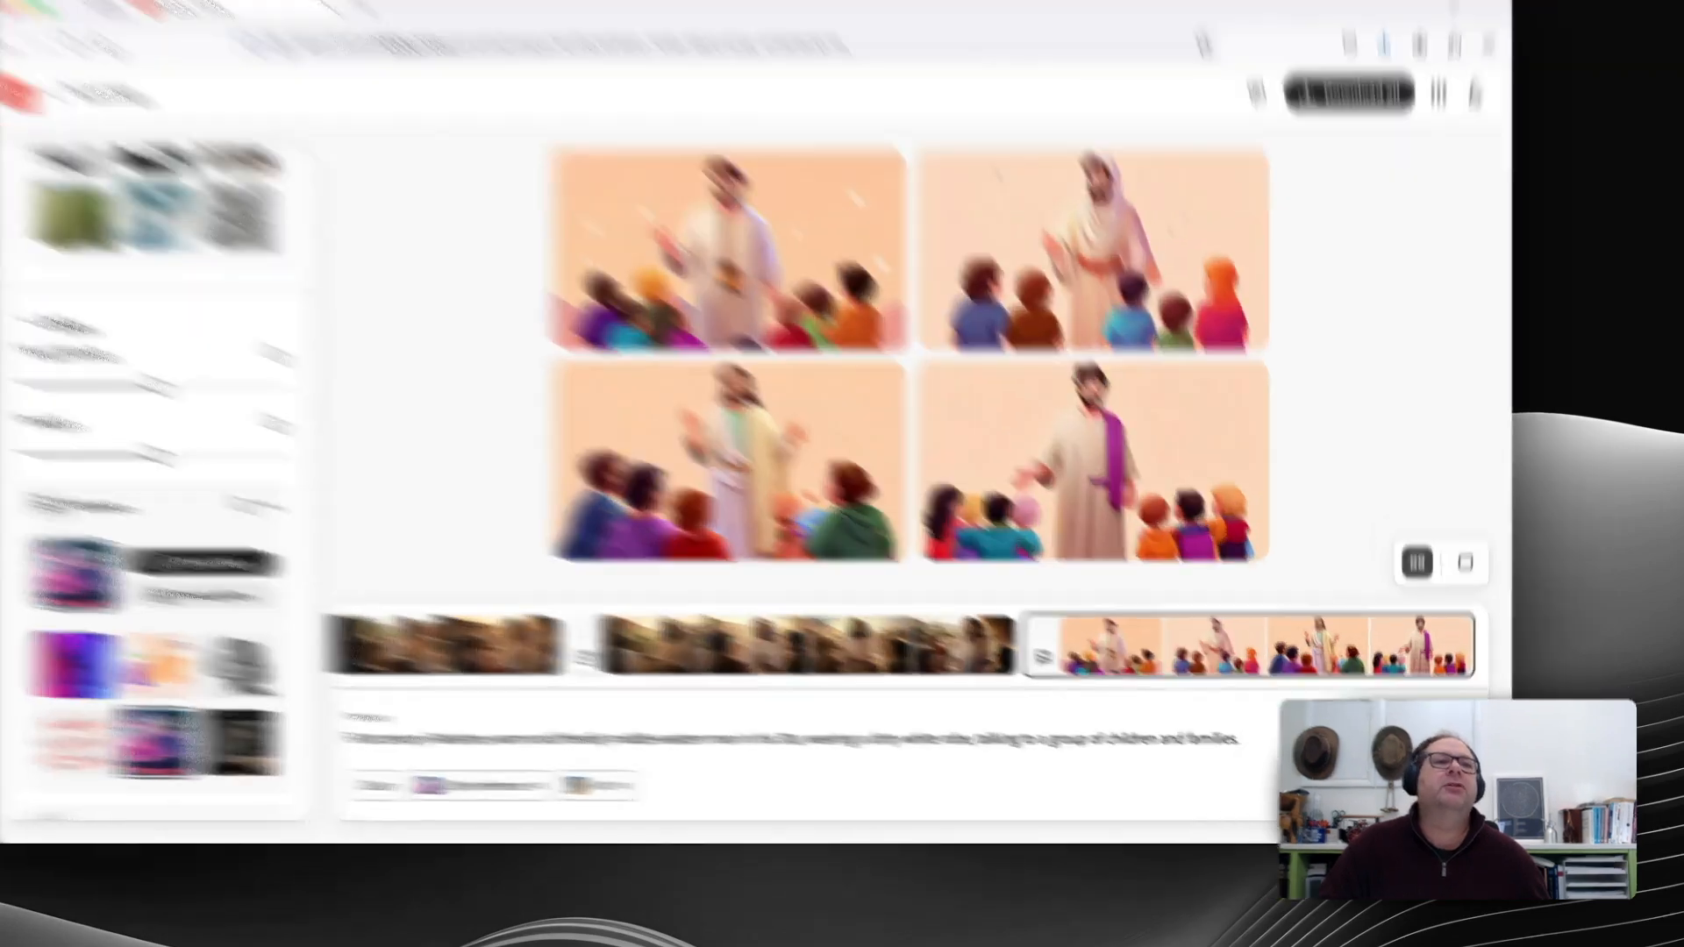
left_click(1430, 791)
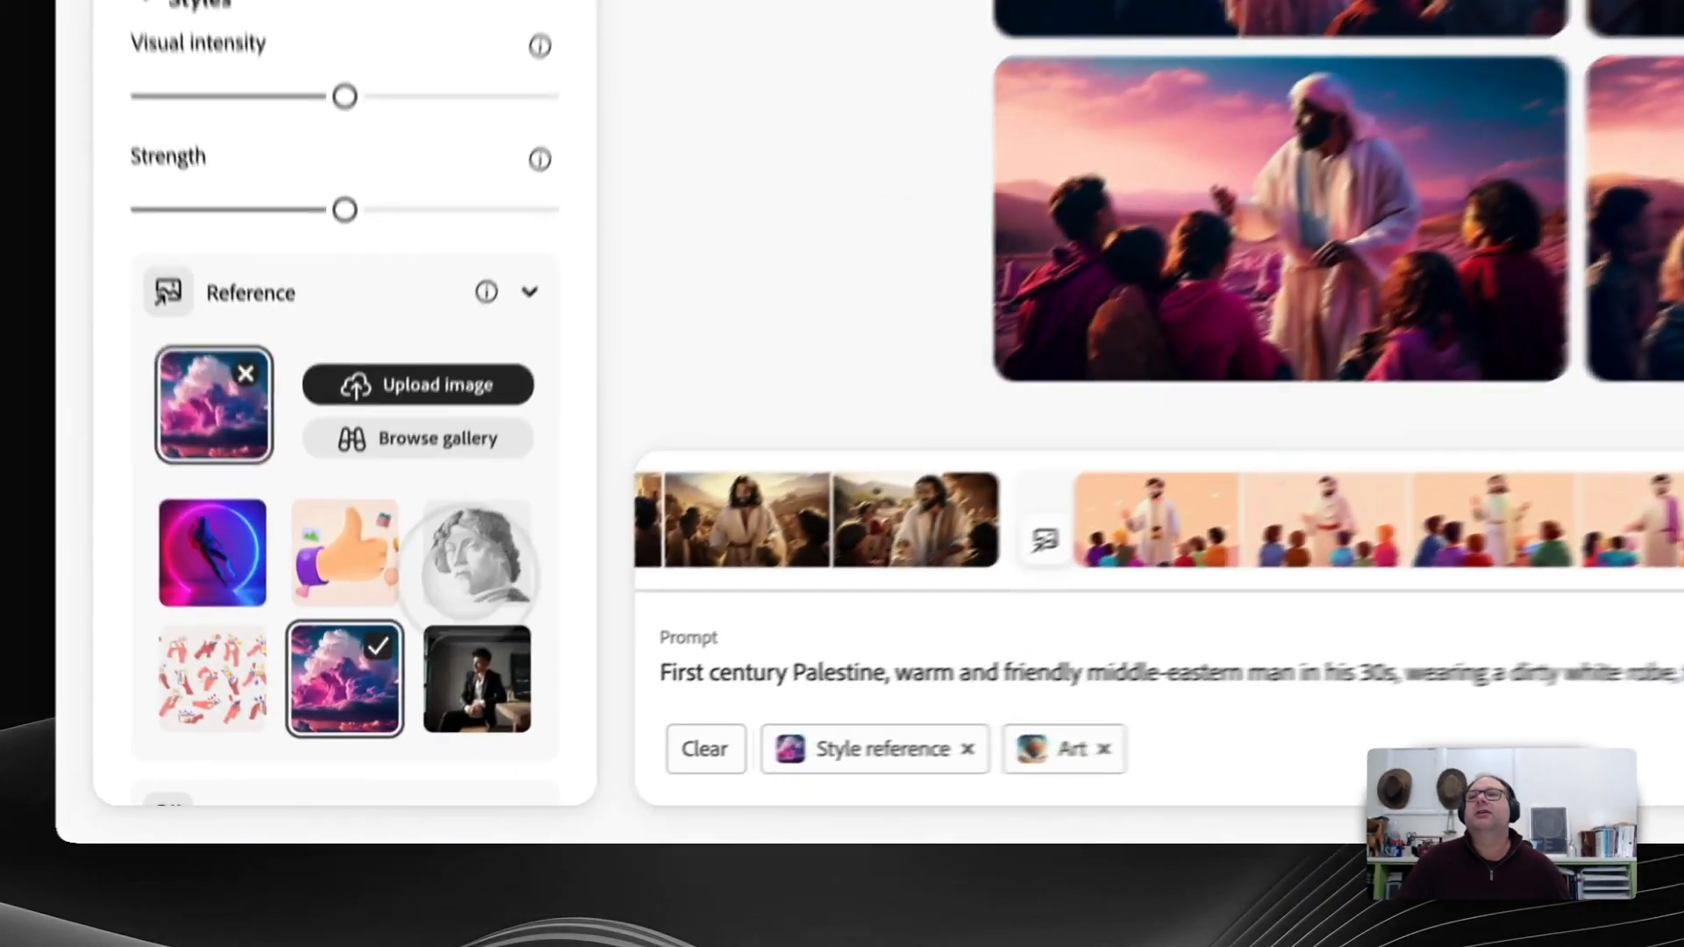
Switch the style reference to the black-and-white classical bust drawing and generate a new set
left_click(405, 690)
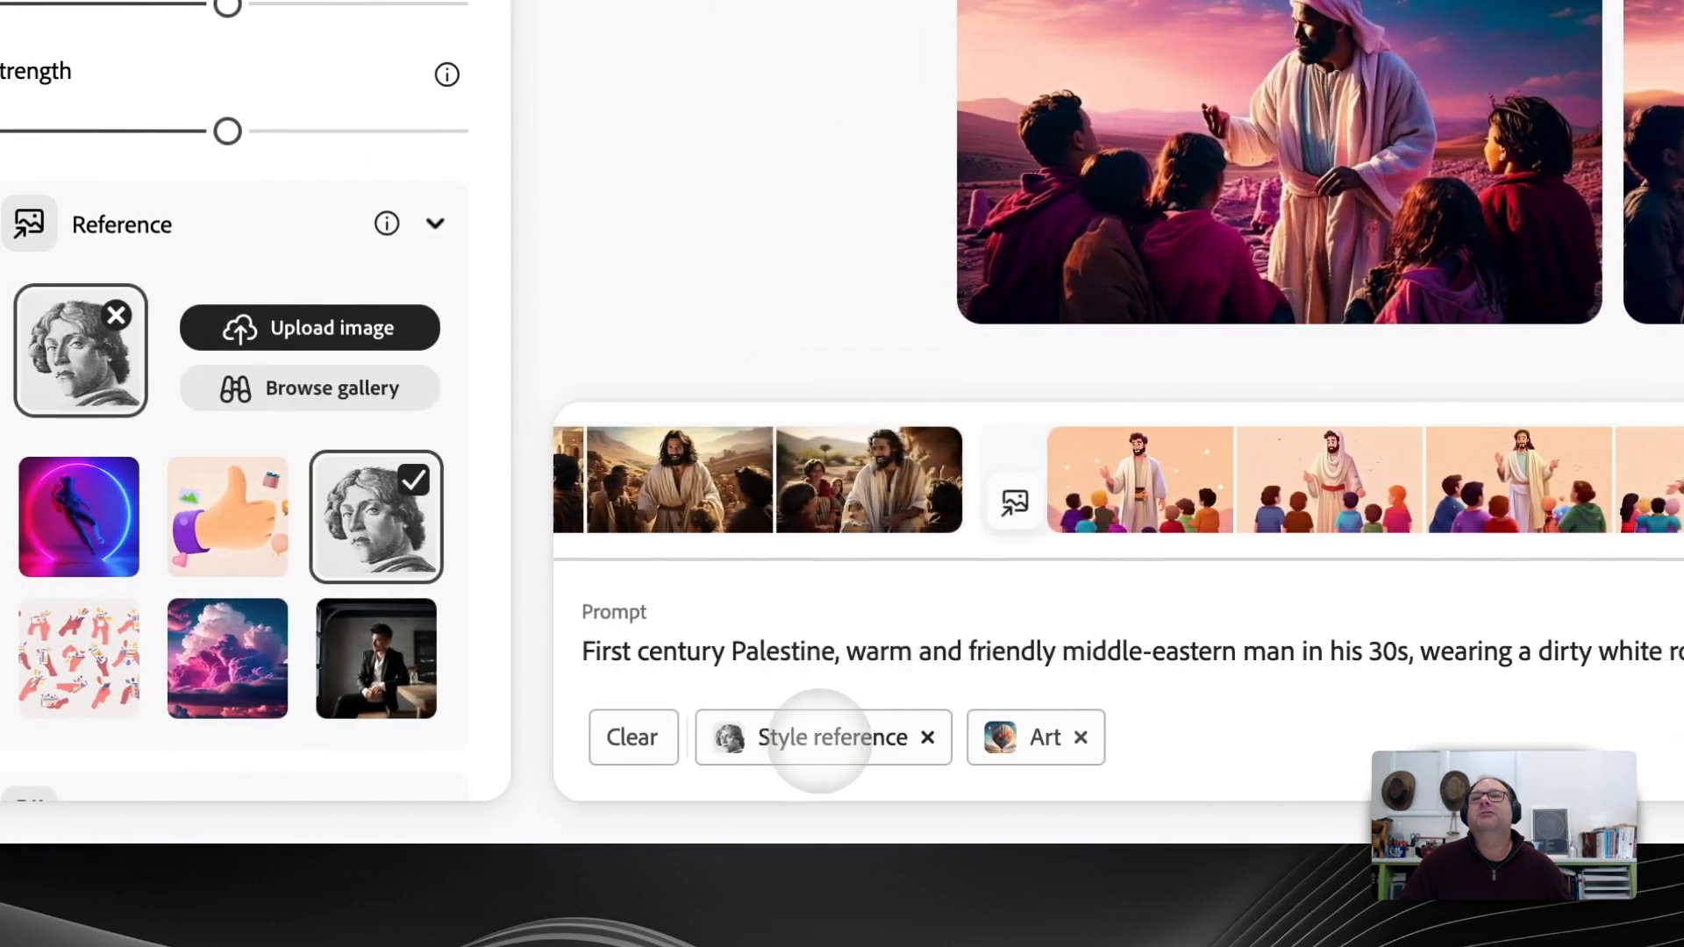
mouse_move(47, 738)
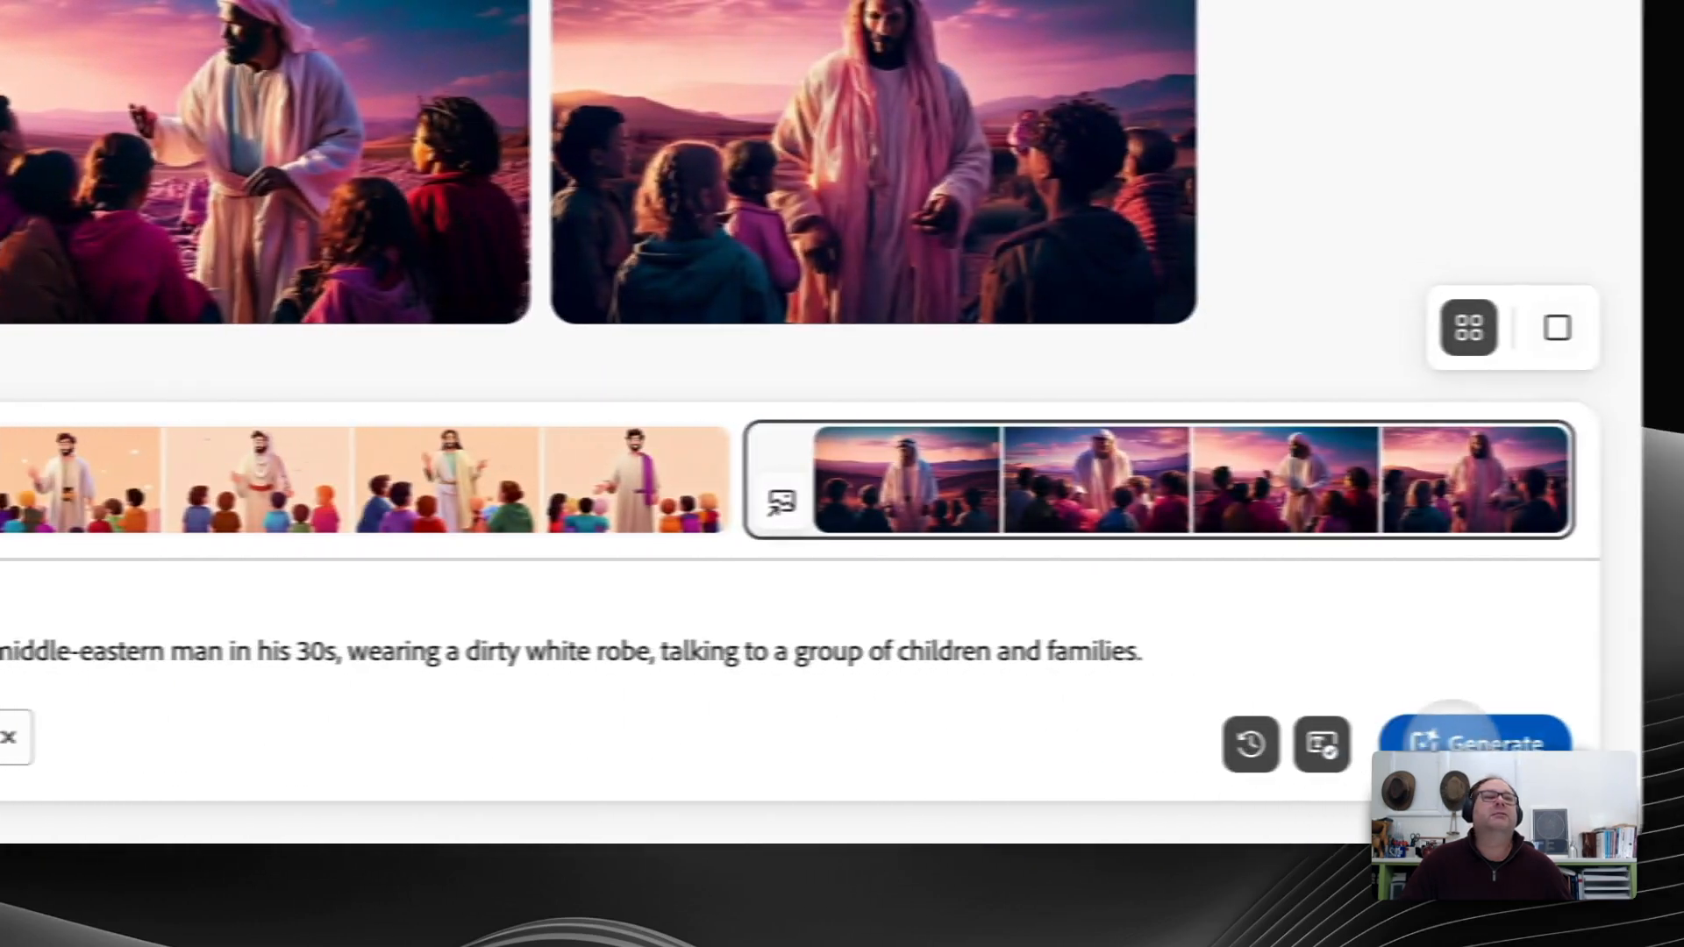
left_click(1460, 739)
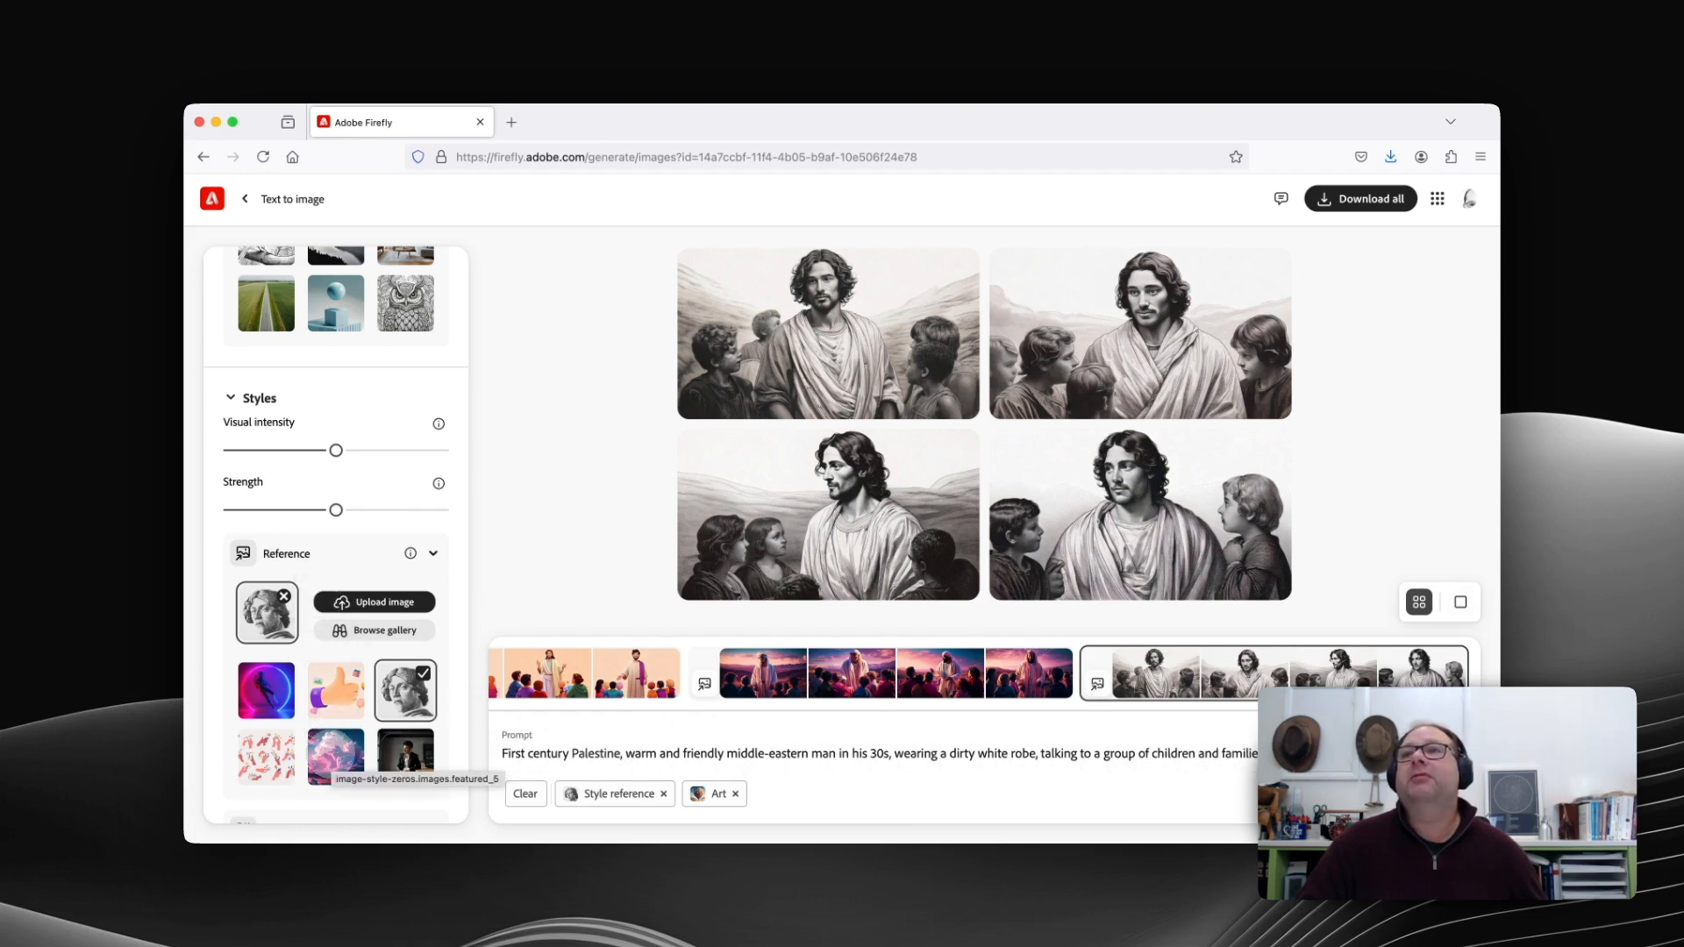
Choose the sunset paddleboarder image under Dramatic lighting in the style gallery as the reference and generate a new set, retrying the failed generation
scroll(336, 746, "down", 1)
scroll(336, 746, "down", 1)
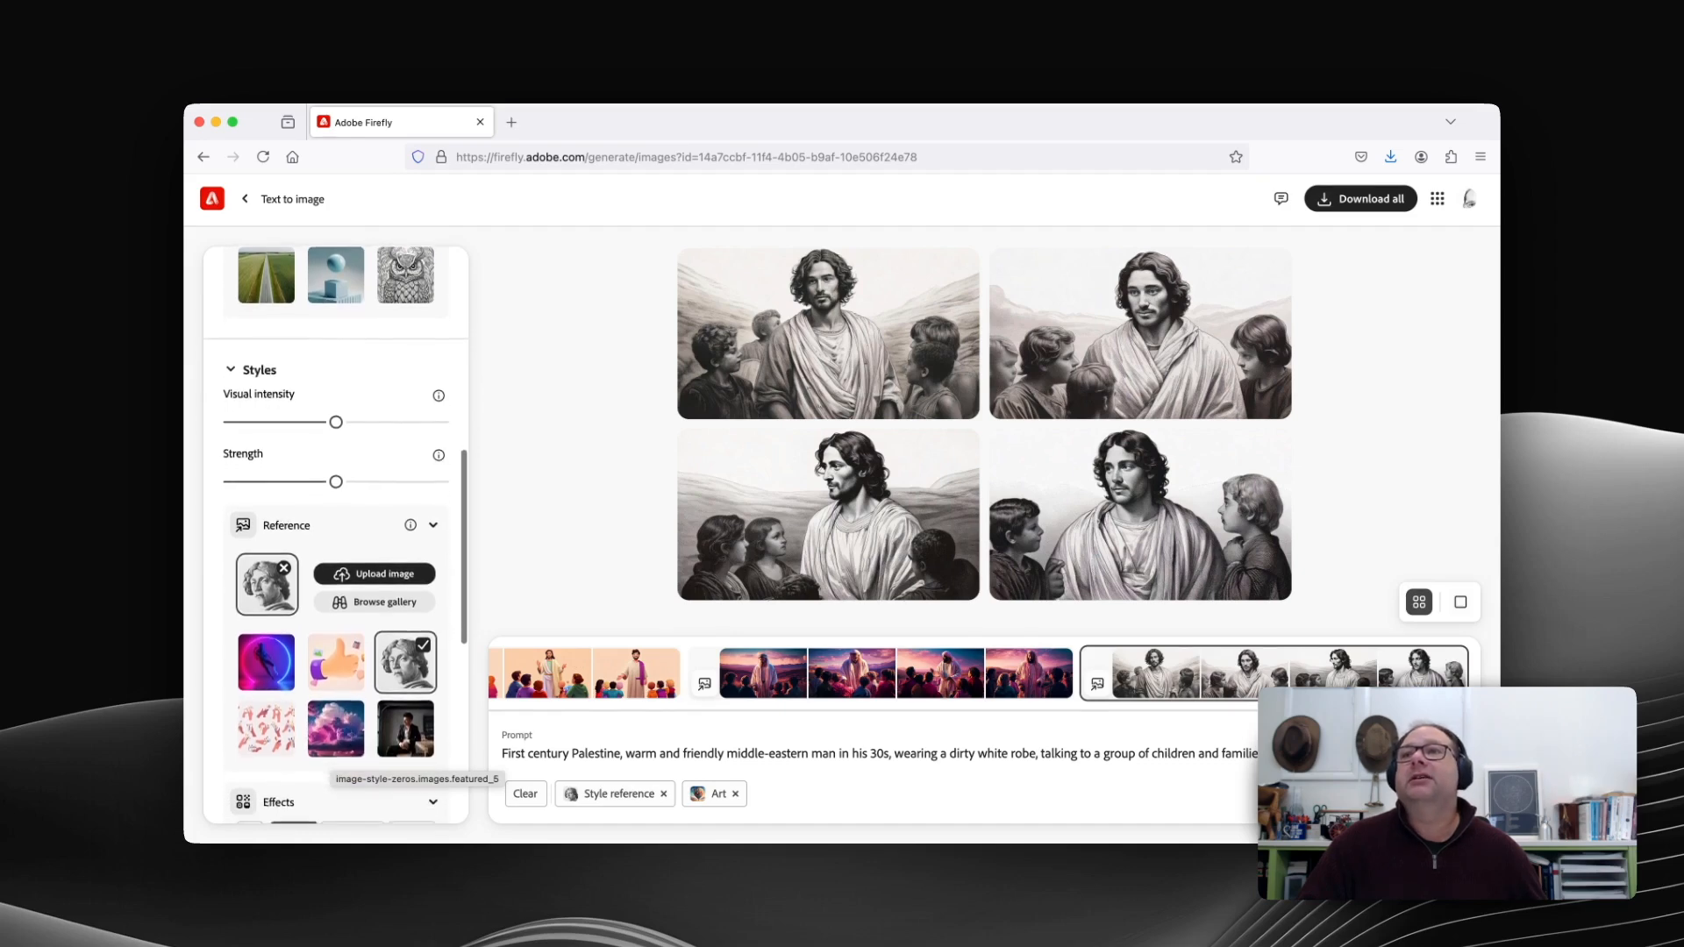
scroll(329, 753, "down", 3)
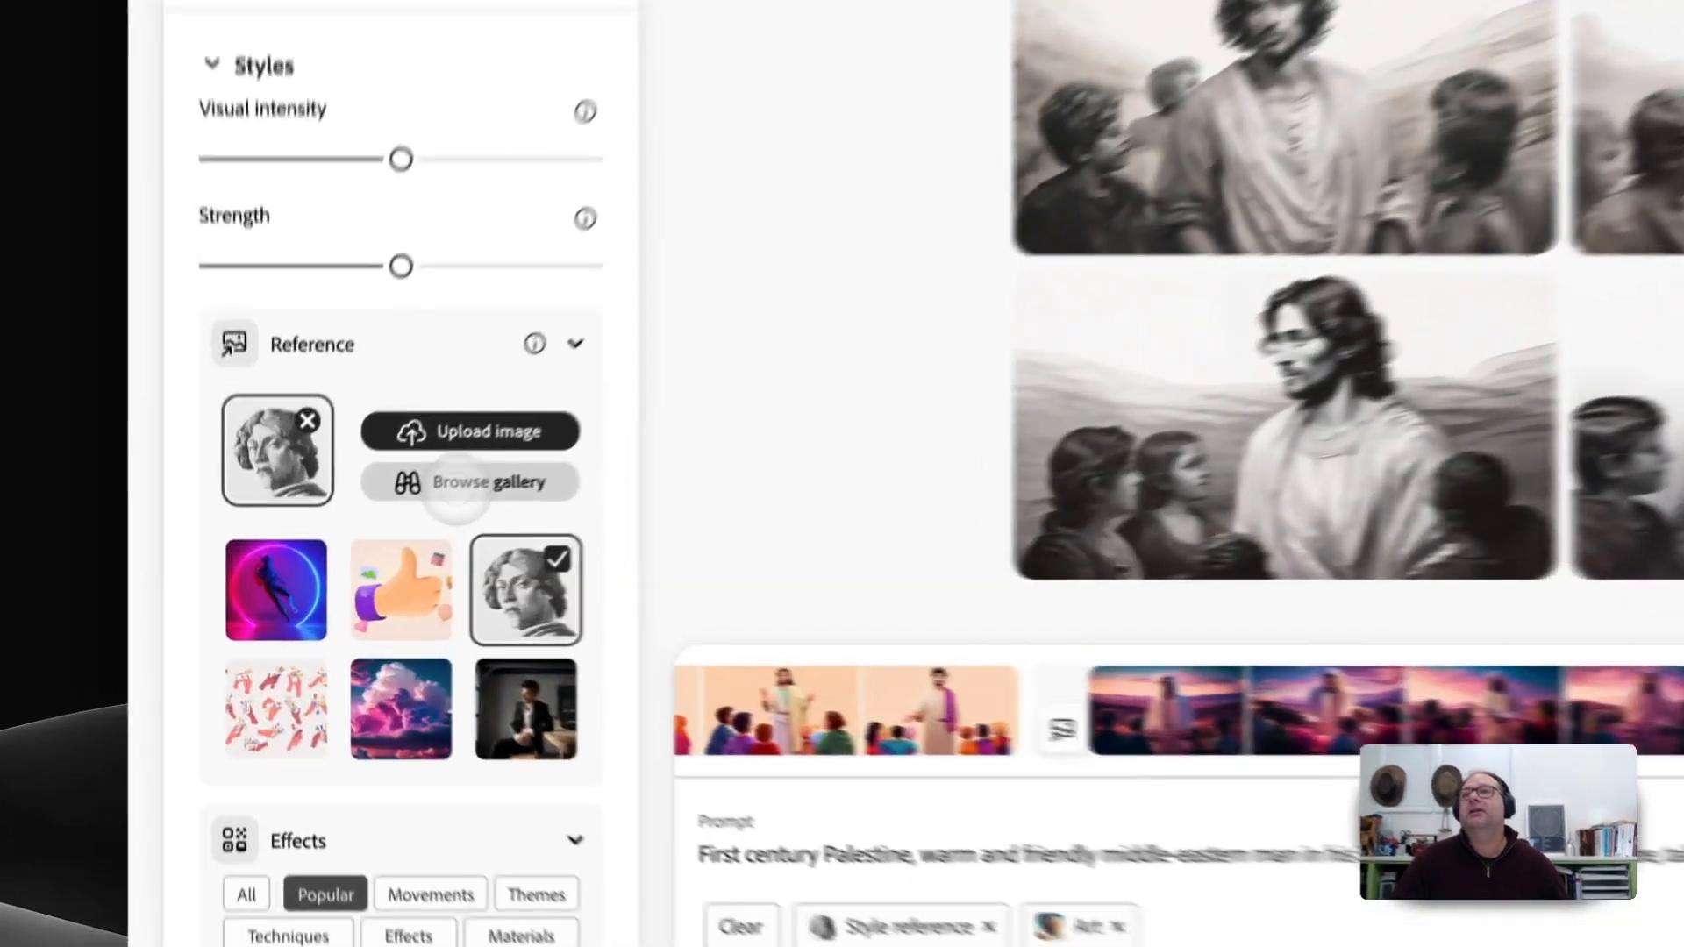
left_click(374, 545)
scroll(429, 561, "down", 6)
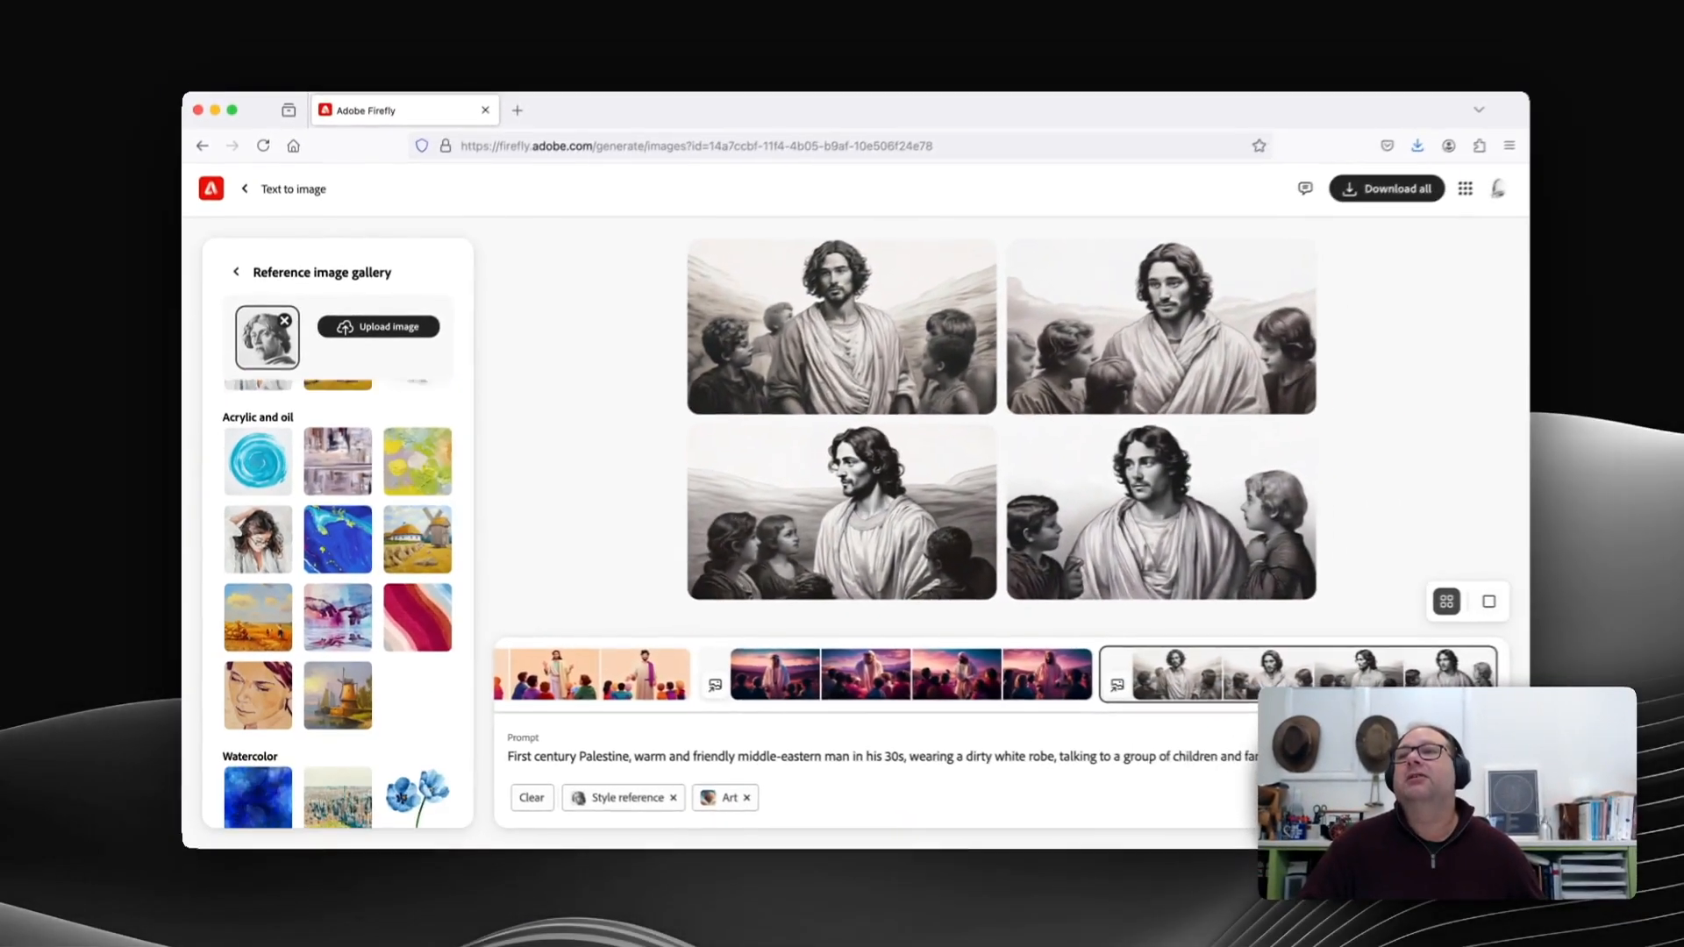
scroll(338, 614, "up", 6)
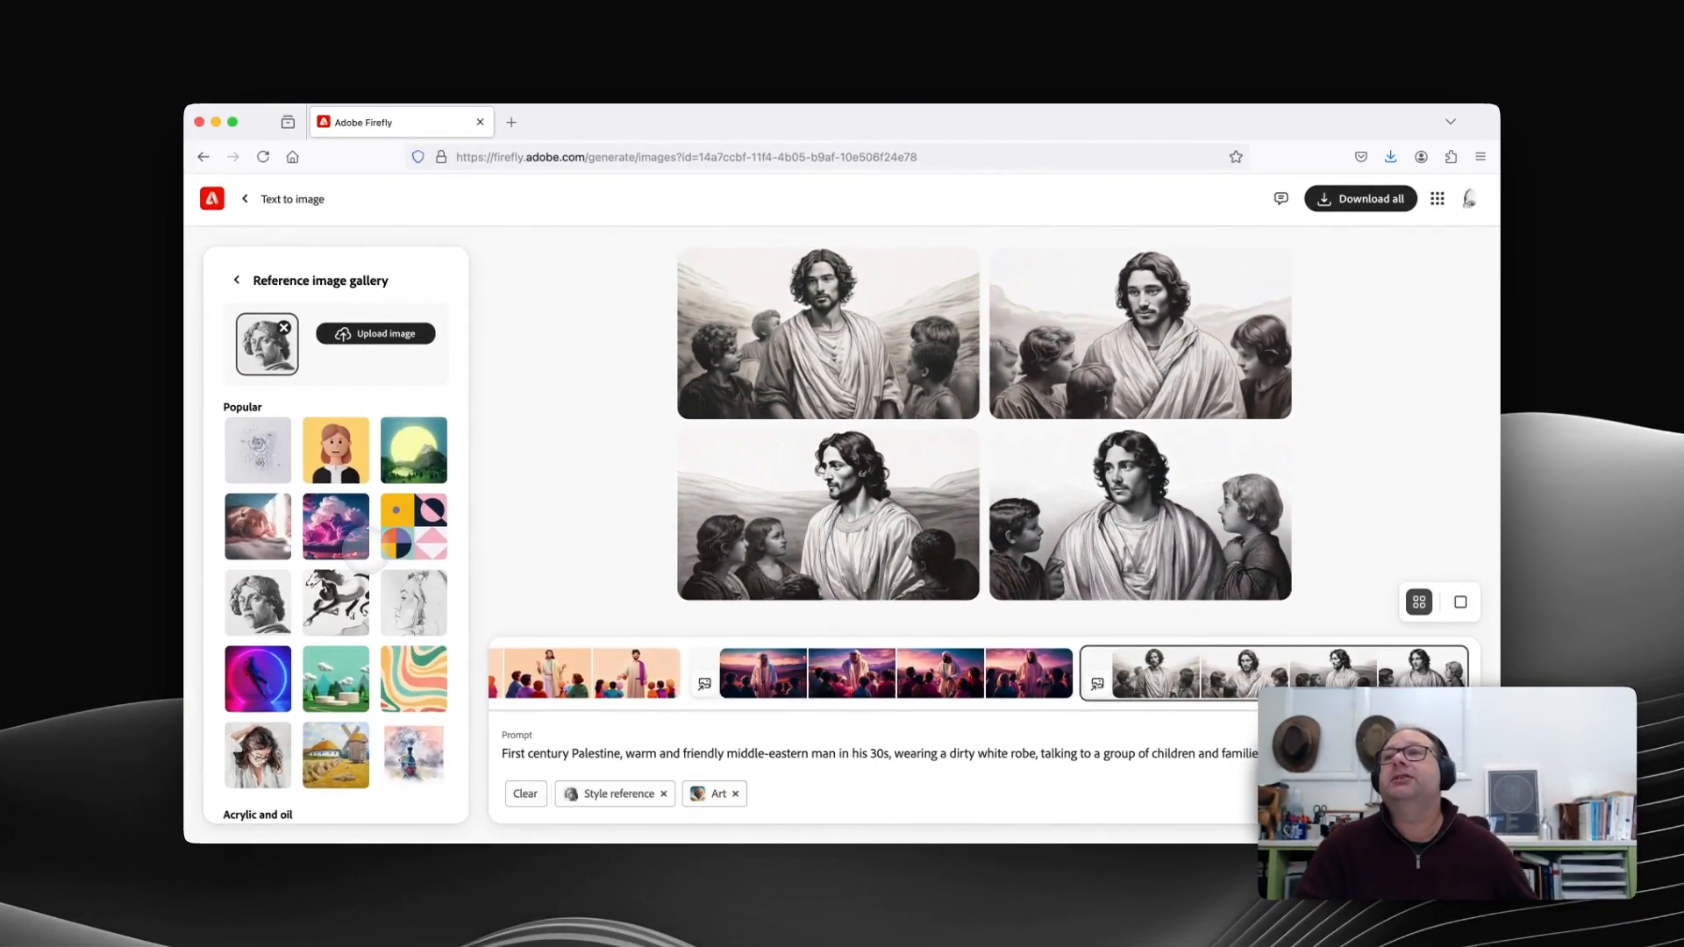
scroll(336, 633, "down", 8)
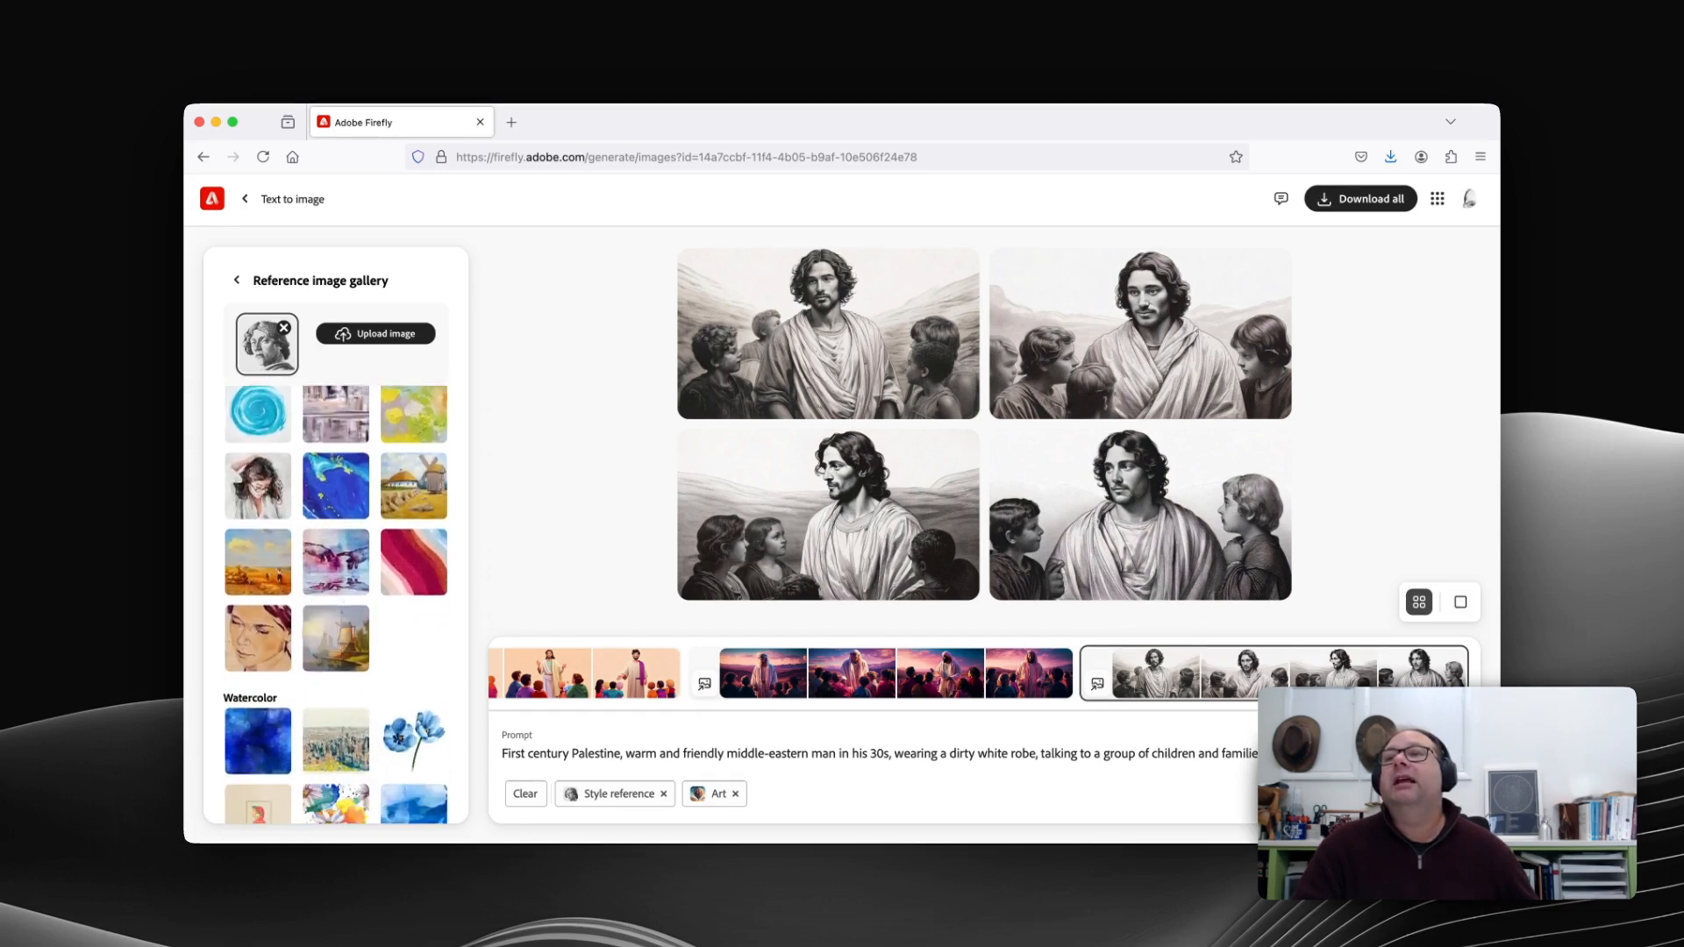
scroll(336, 614, "down", 1)
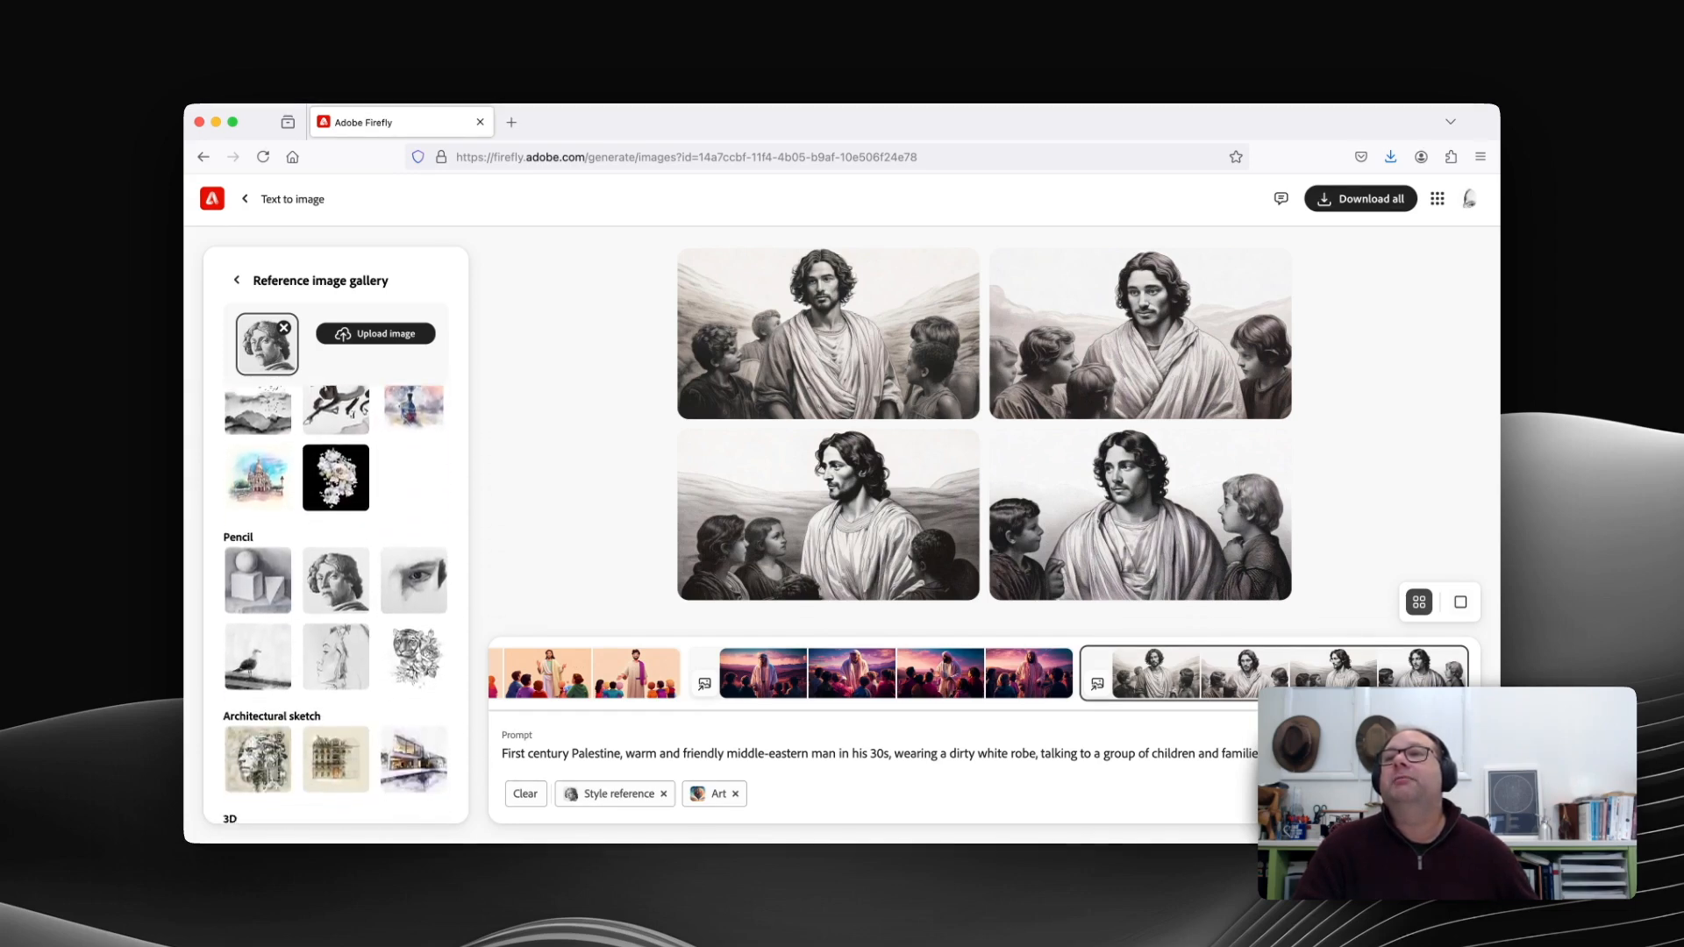
scroll(336, 605, "down", 8)
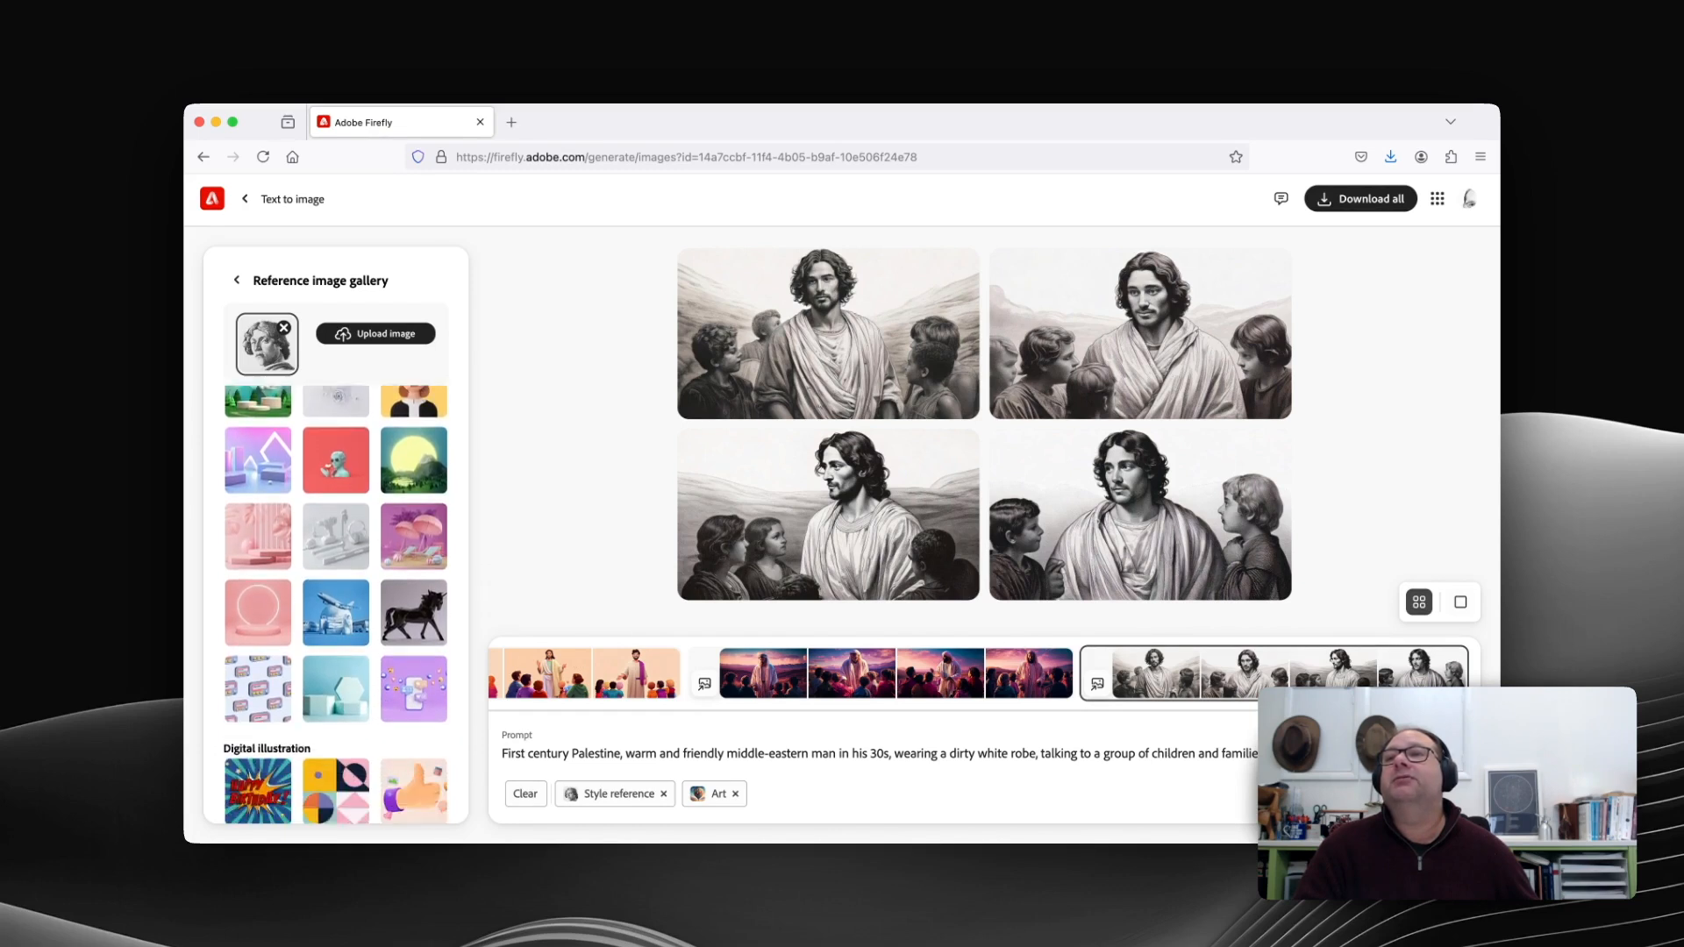
scroll(336, 605, "down", 6)
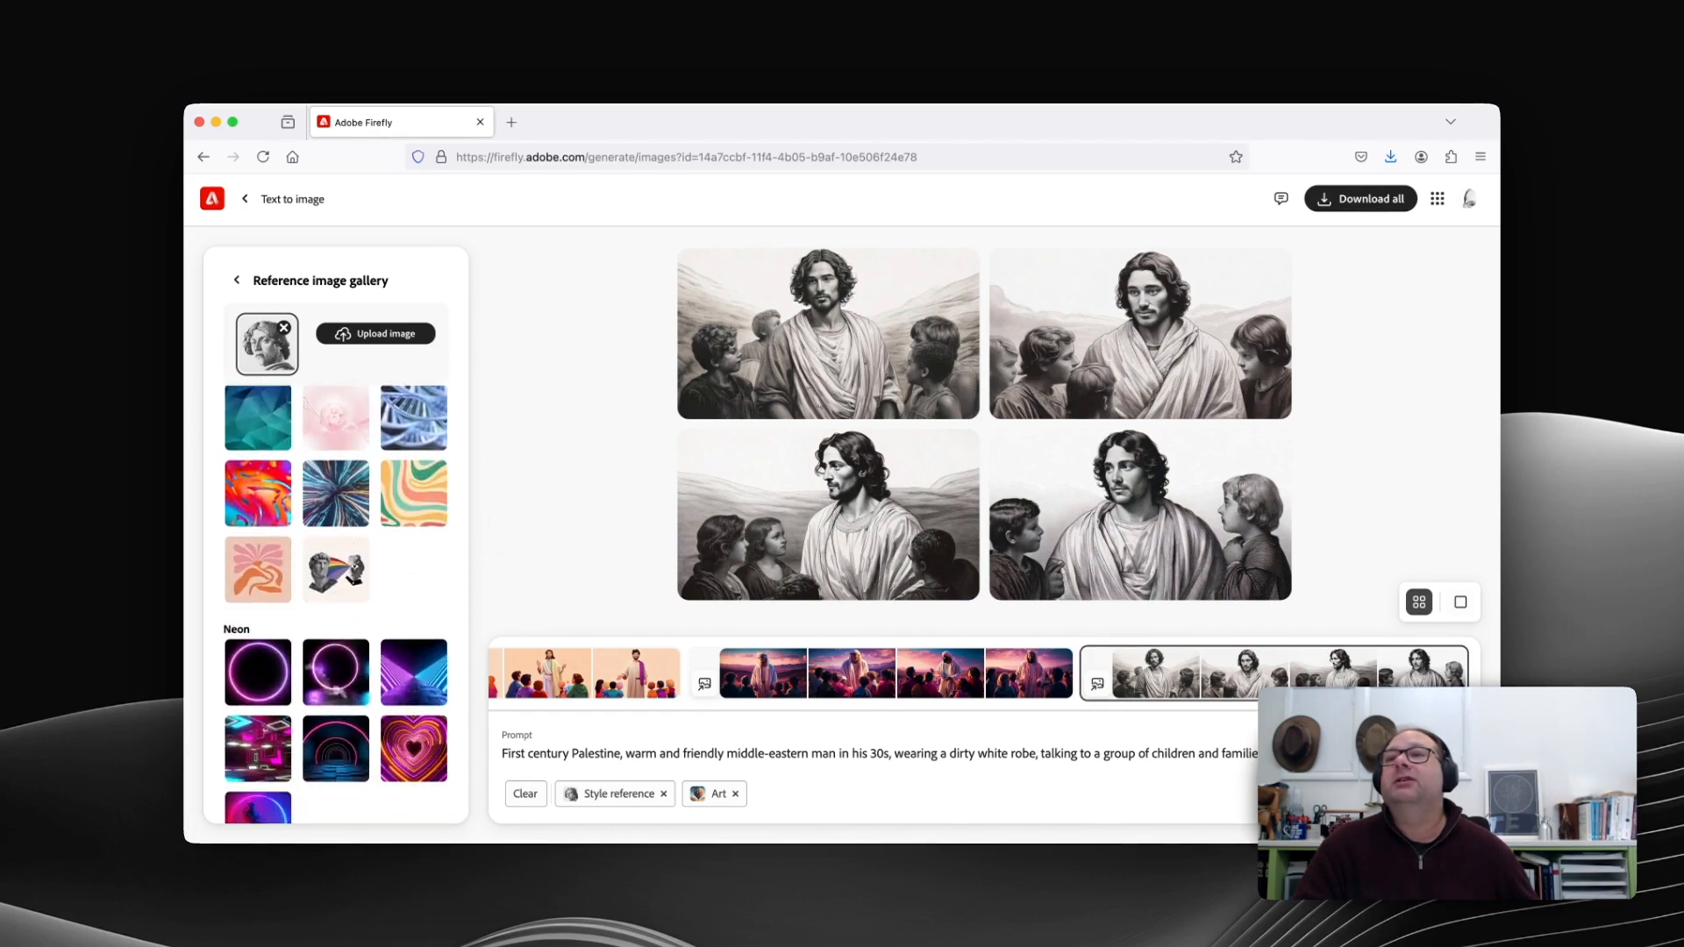
scroll(336, 605, "down", 10)
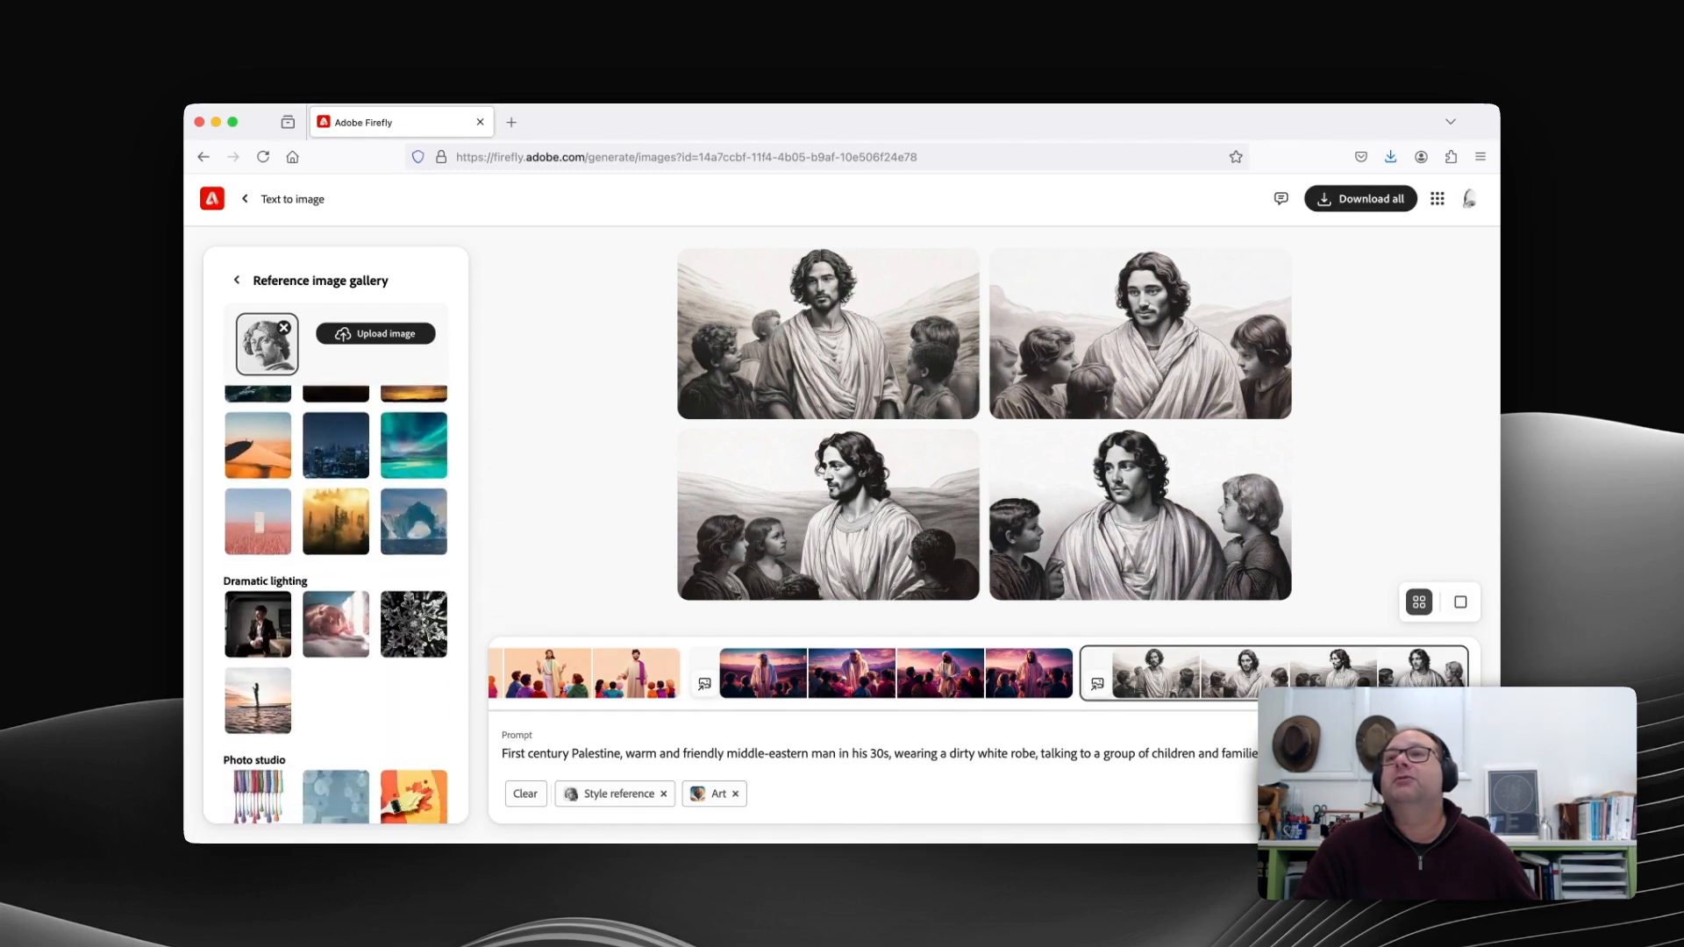
scroll(336, 606, "down", 1)
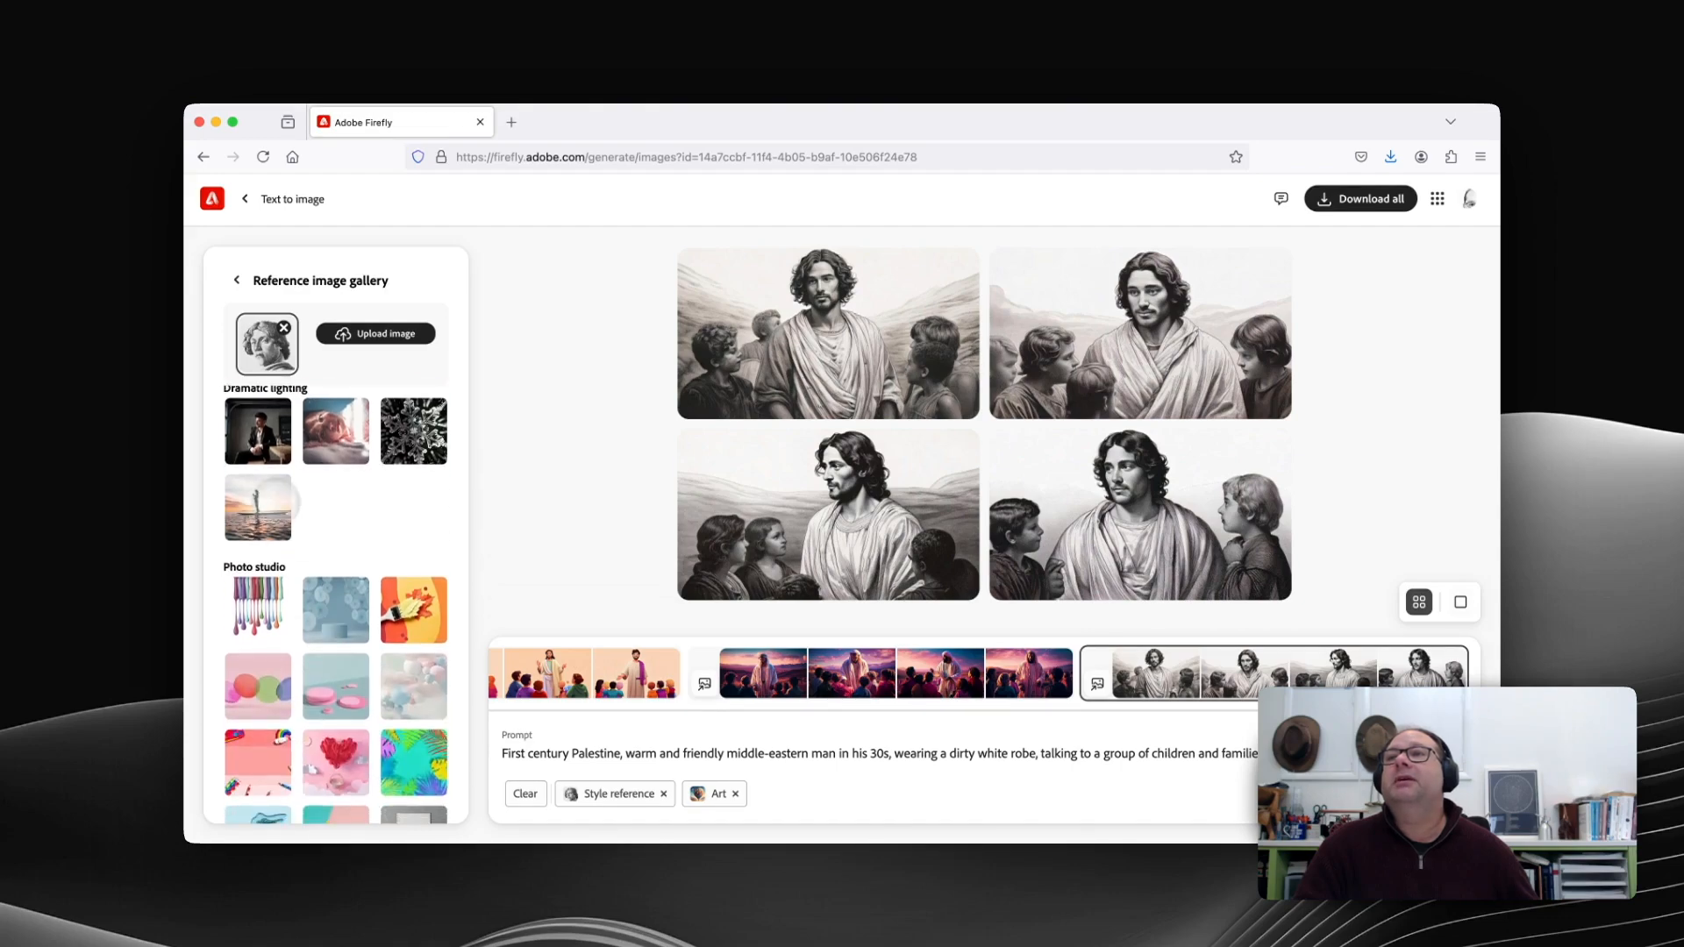
left_click(258, 509)
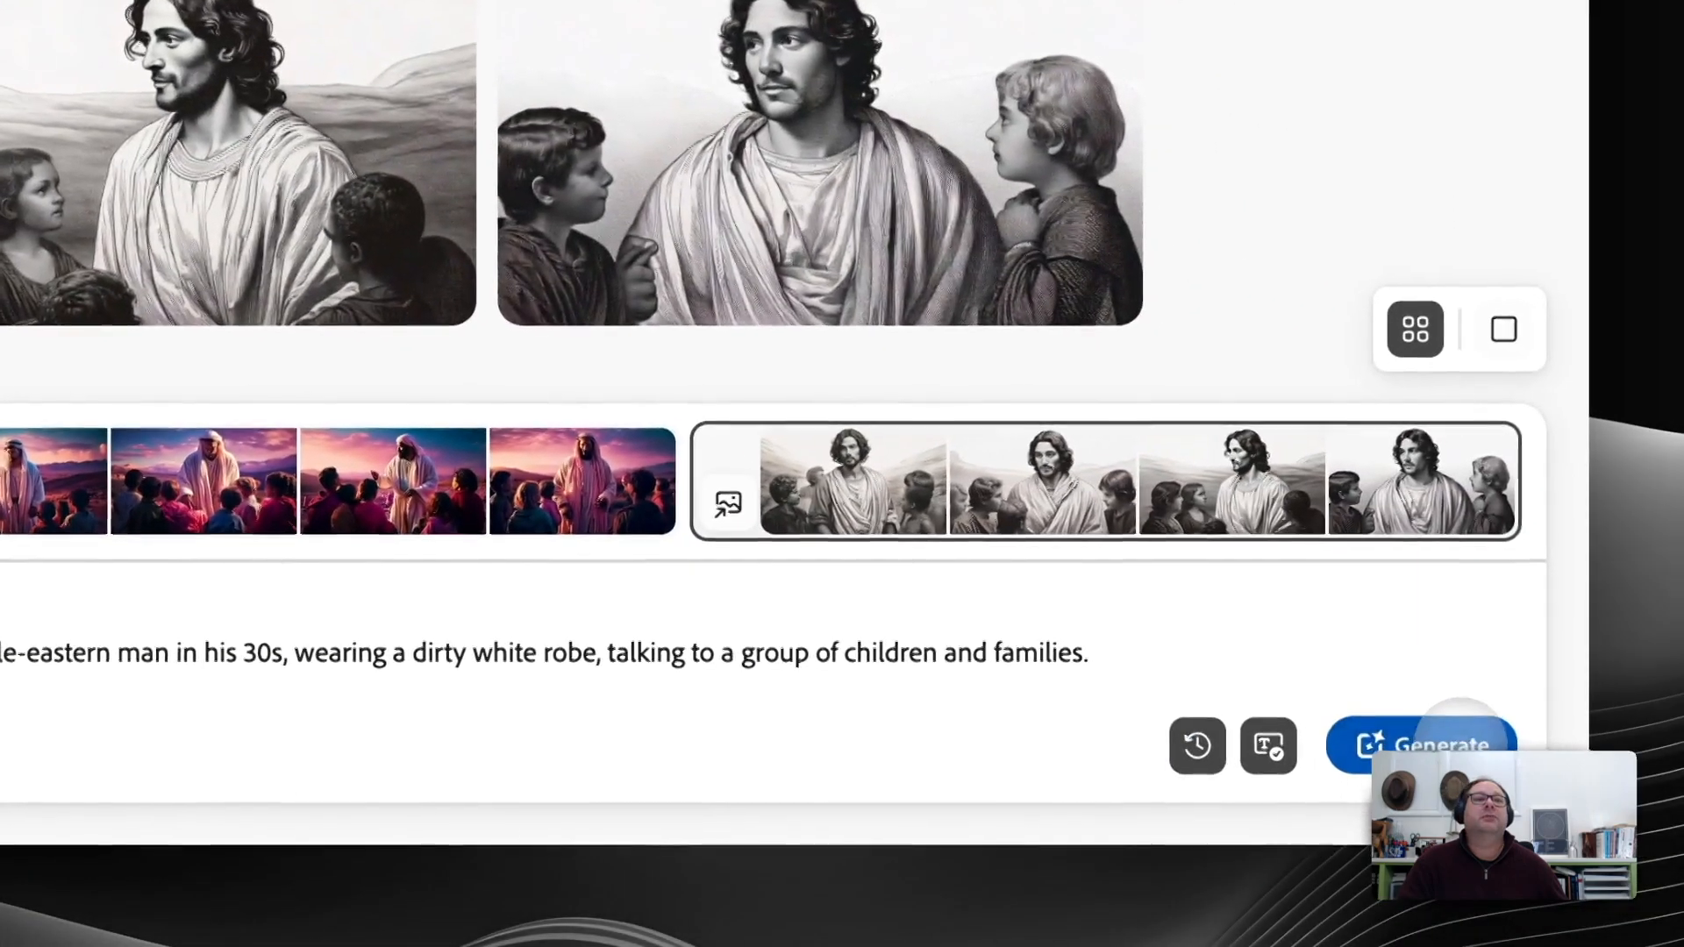
left_click(1508, 756)
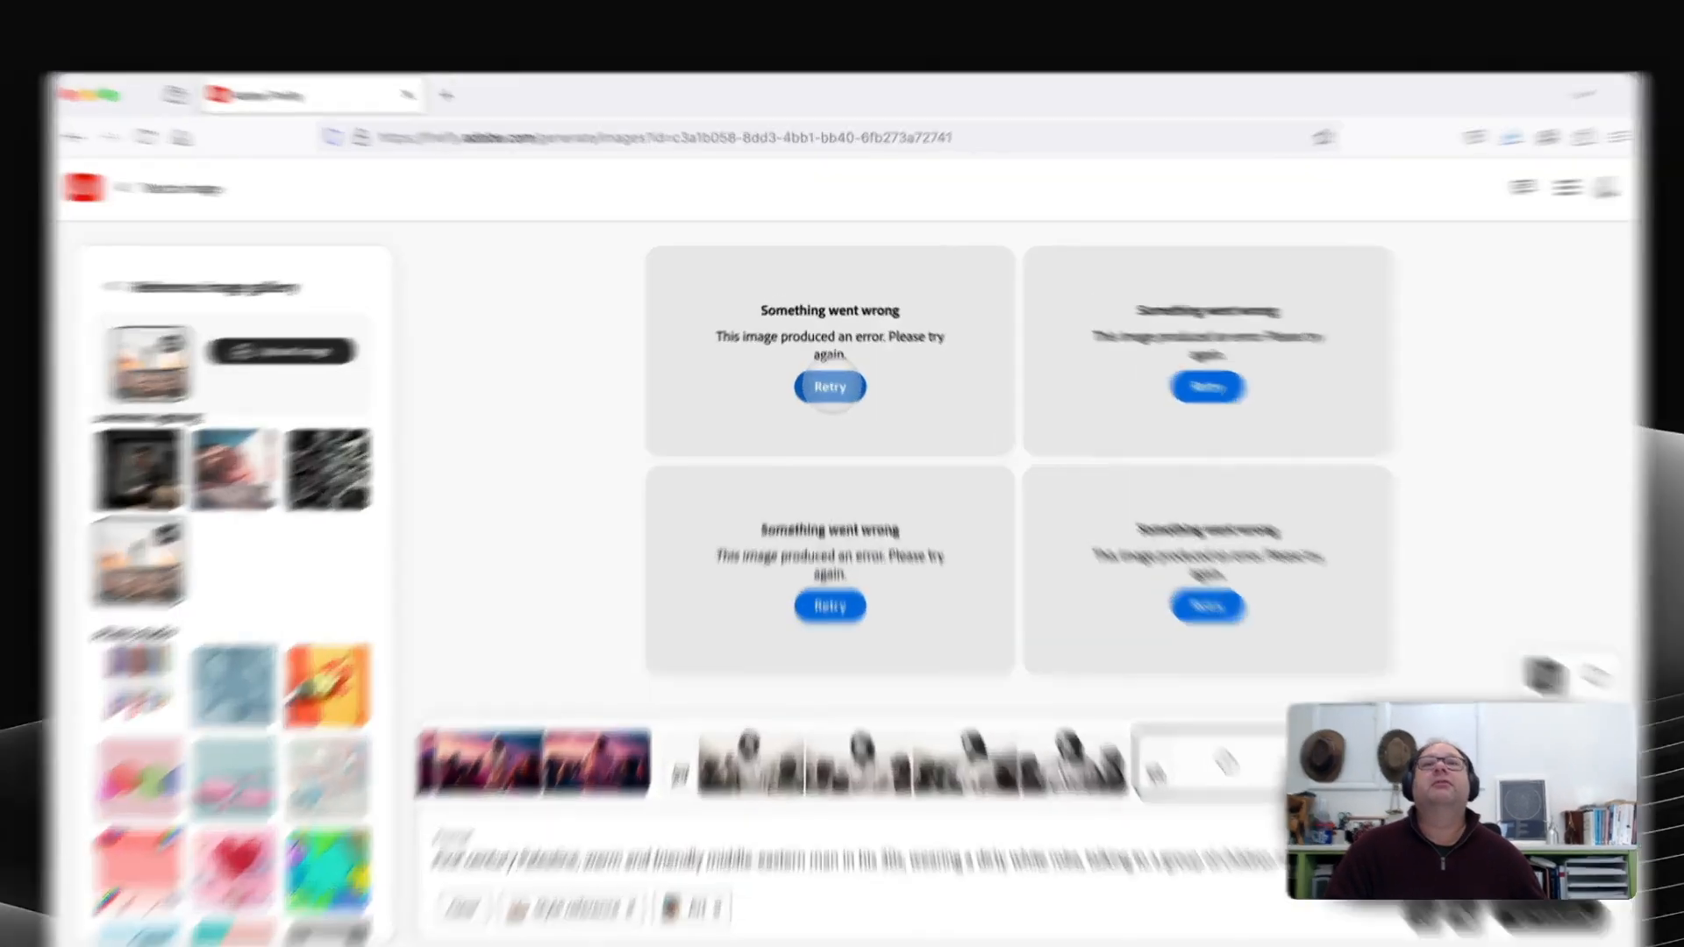
left_click(828, 362)
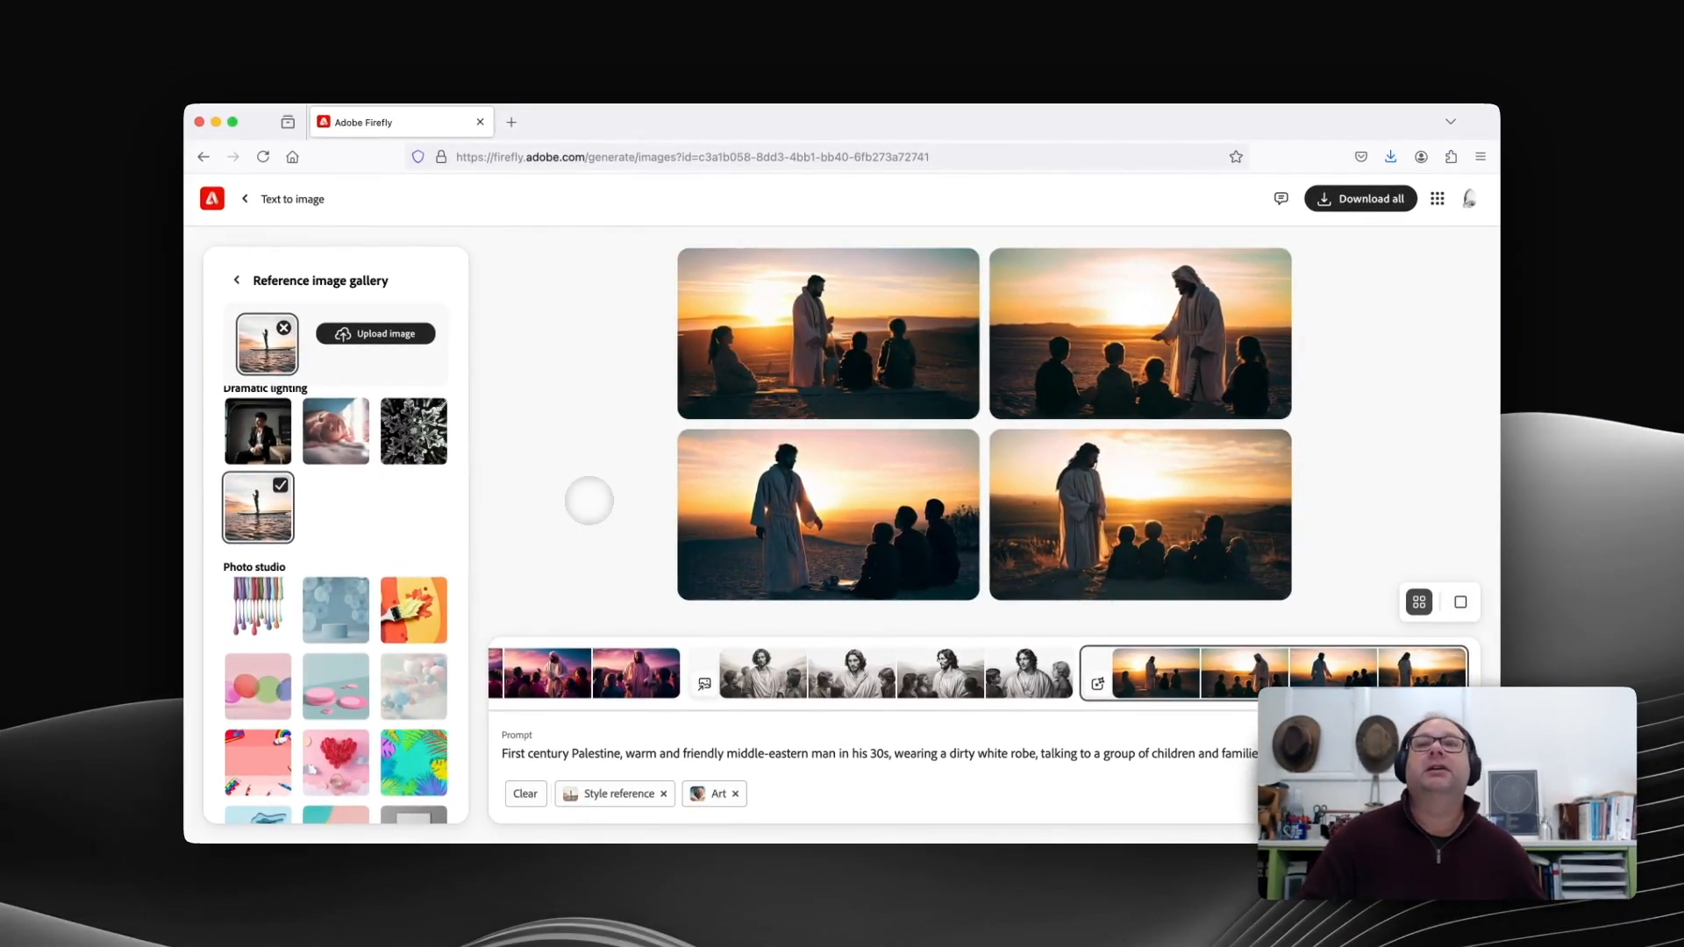
Return from the reference gallery to the general settings and lower the style's visual intensity to near its minimum
left_click(236, 279)
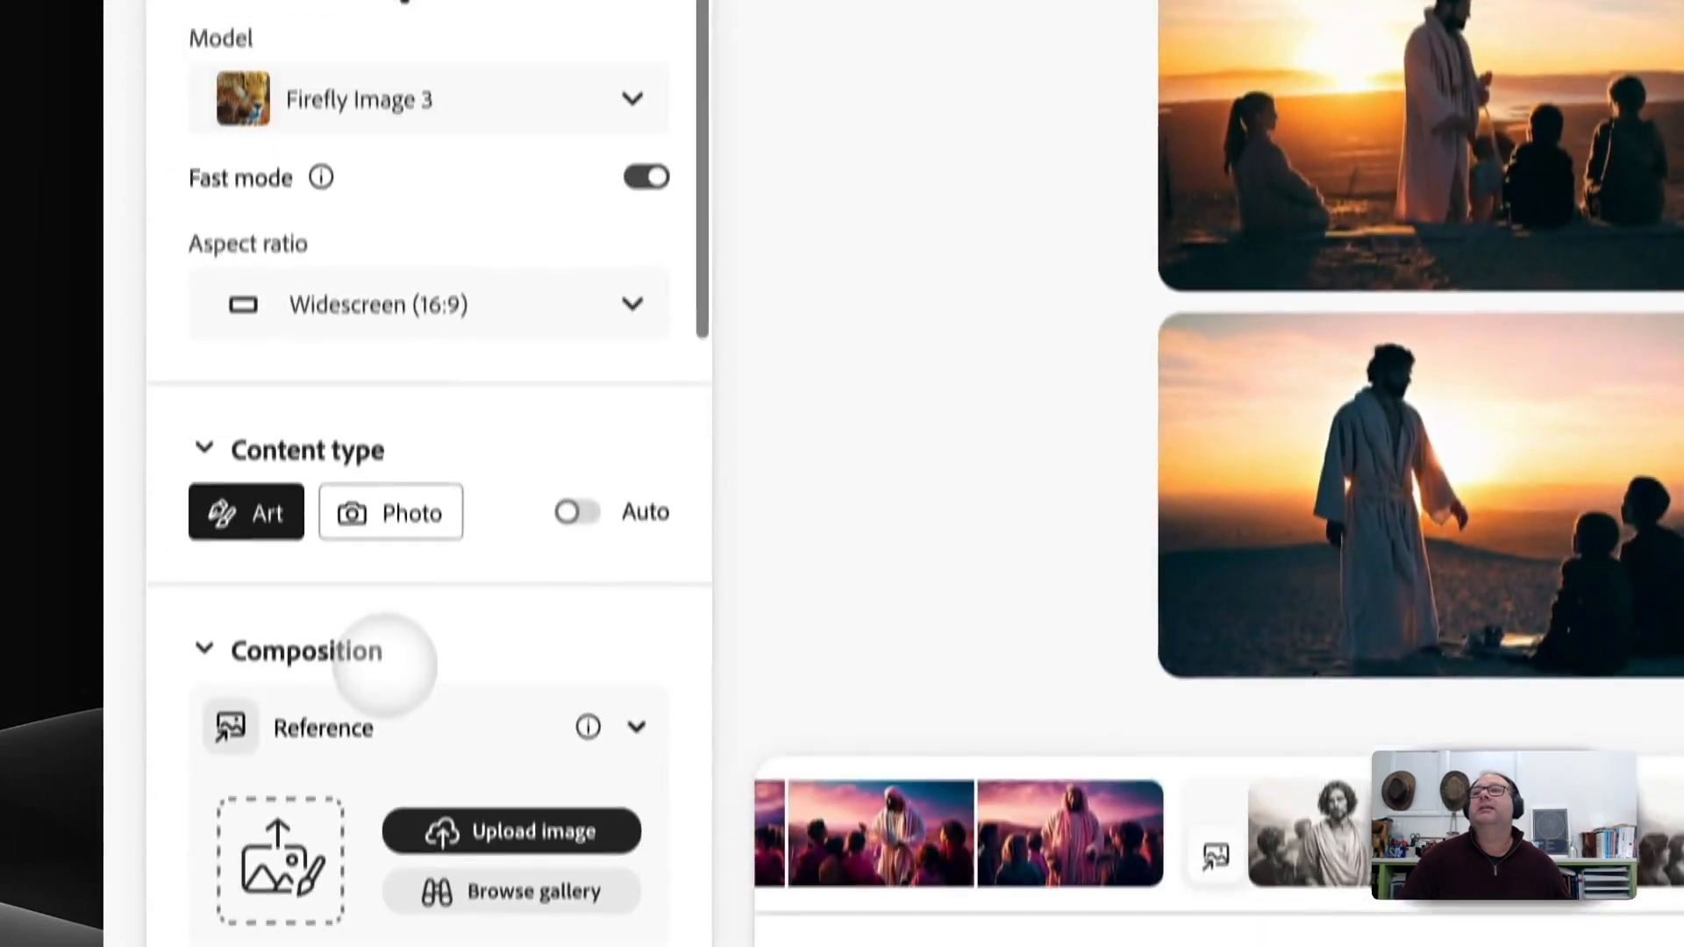
scroll(386, 663, "down", 5)
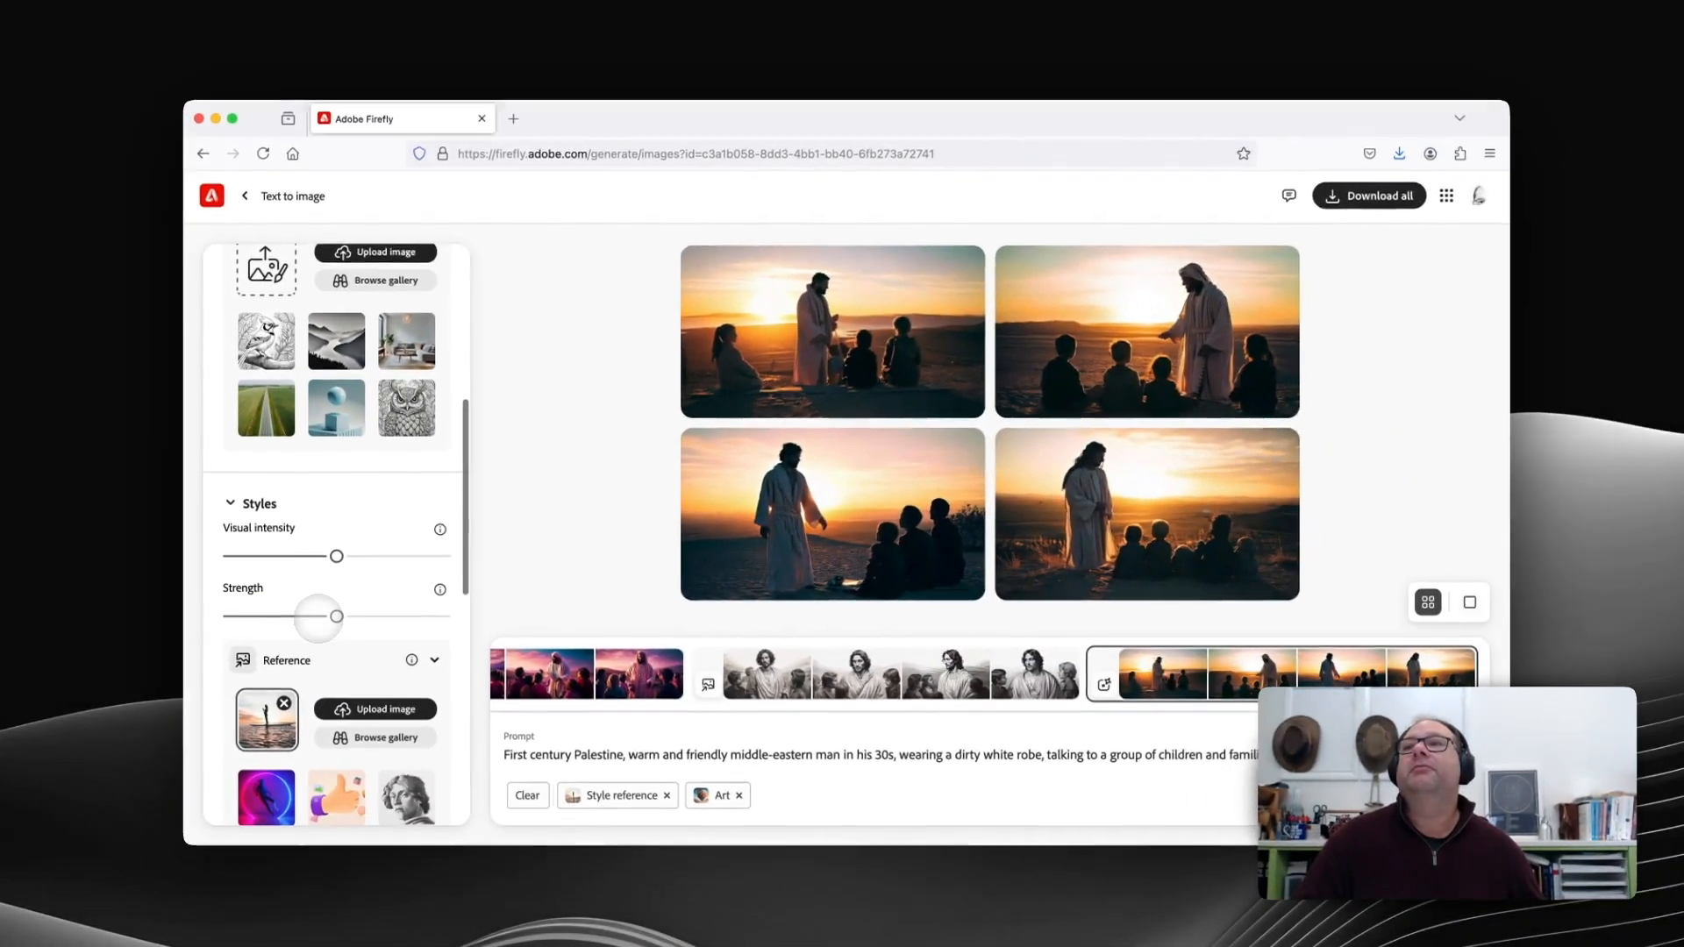
scroll(318, 615, "up", 1)
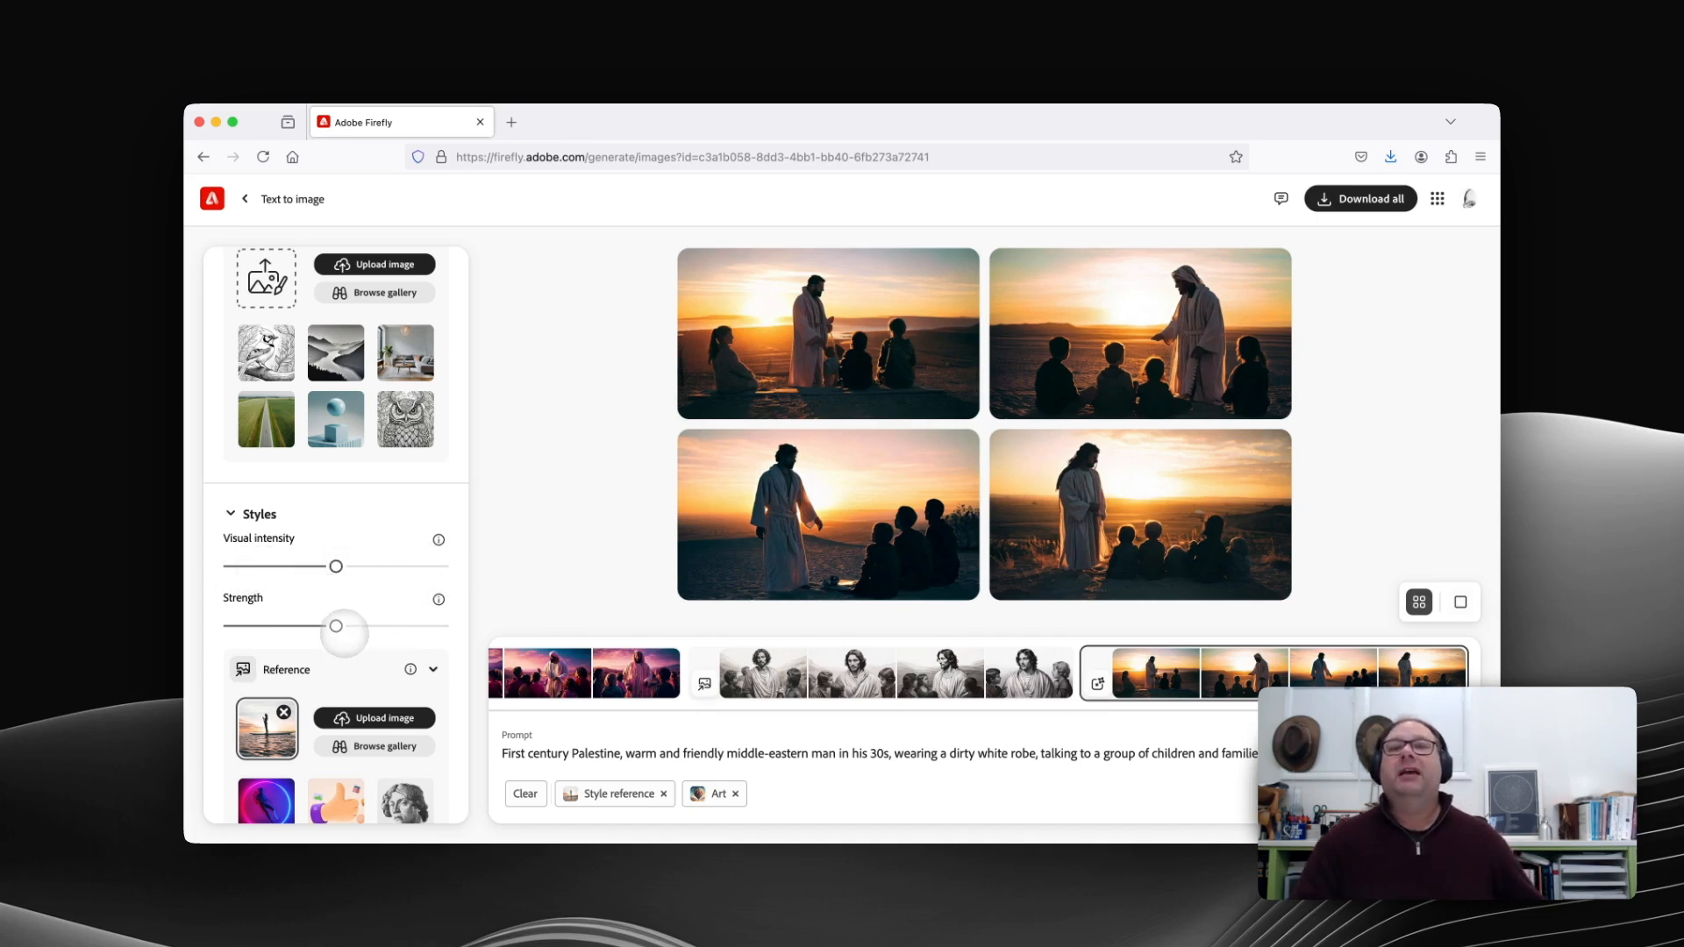
mouse_move(1097, 474)
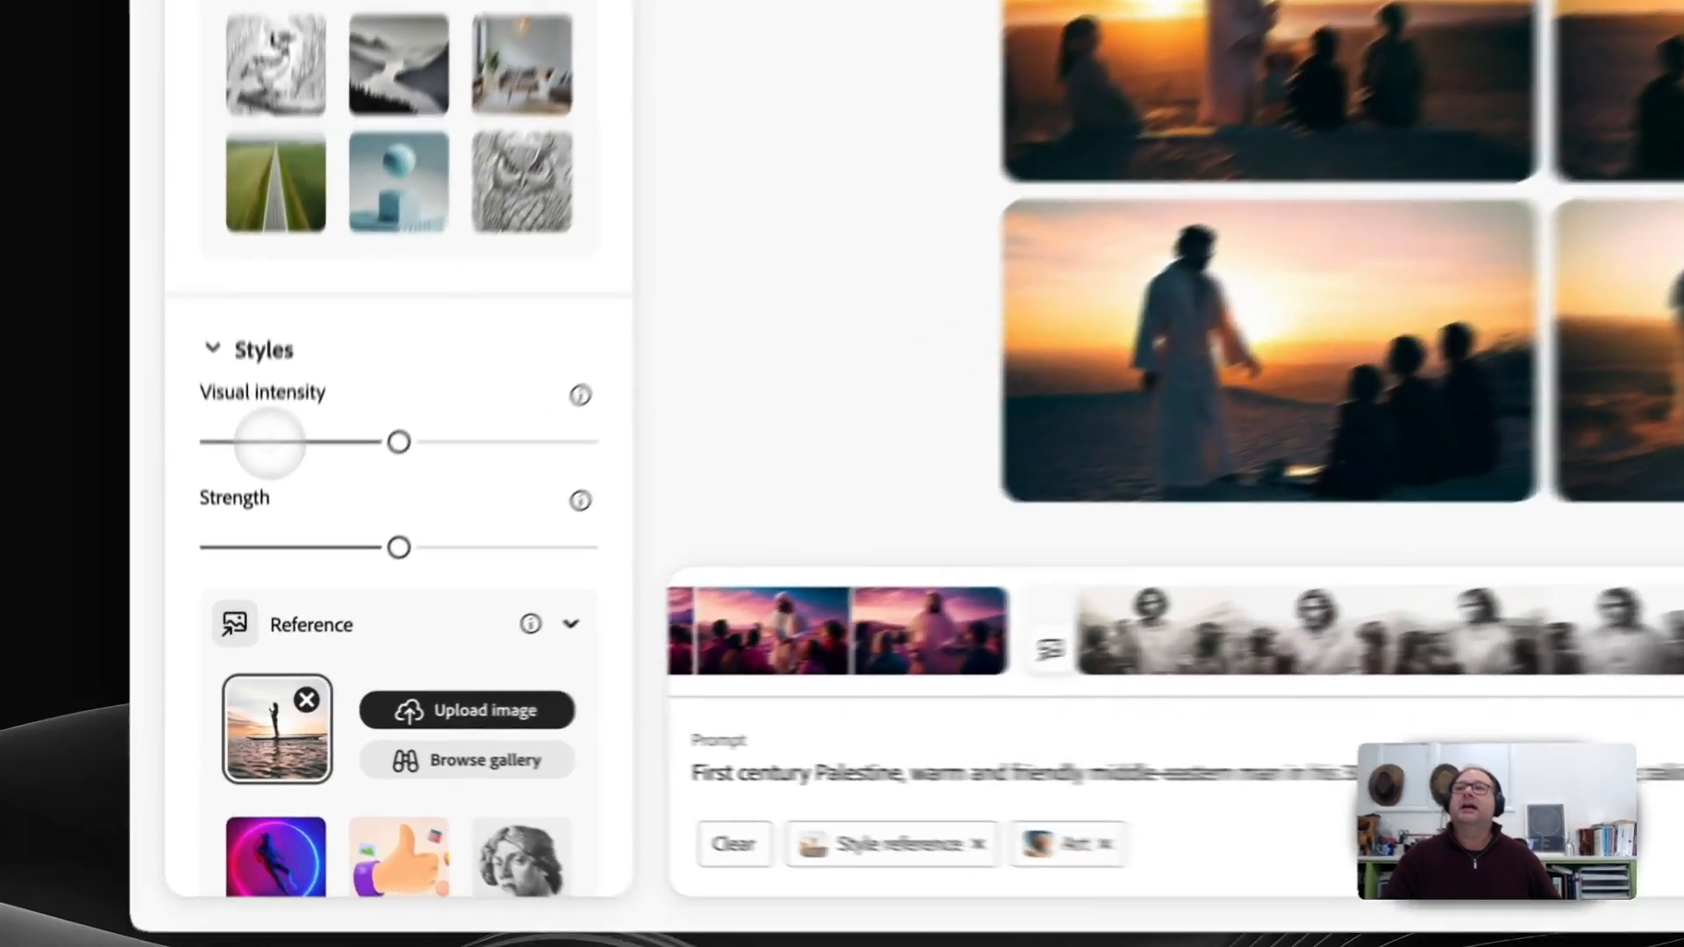
left_click(257, 566)
Try the style strength at its minimum and near its maximum, and restore it to the midpoint
left_click_drag(261, 621, 230, 626)
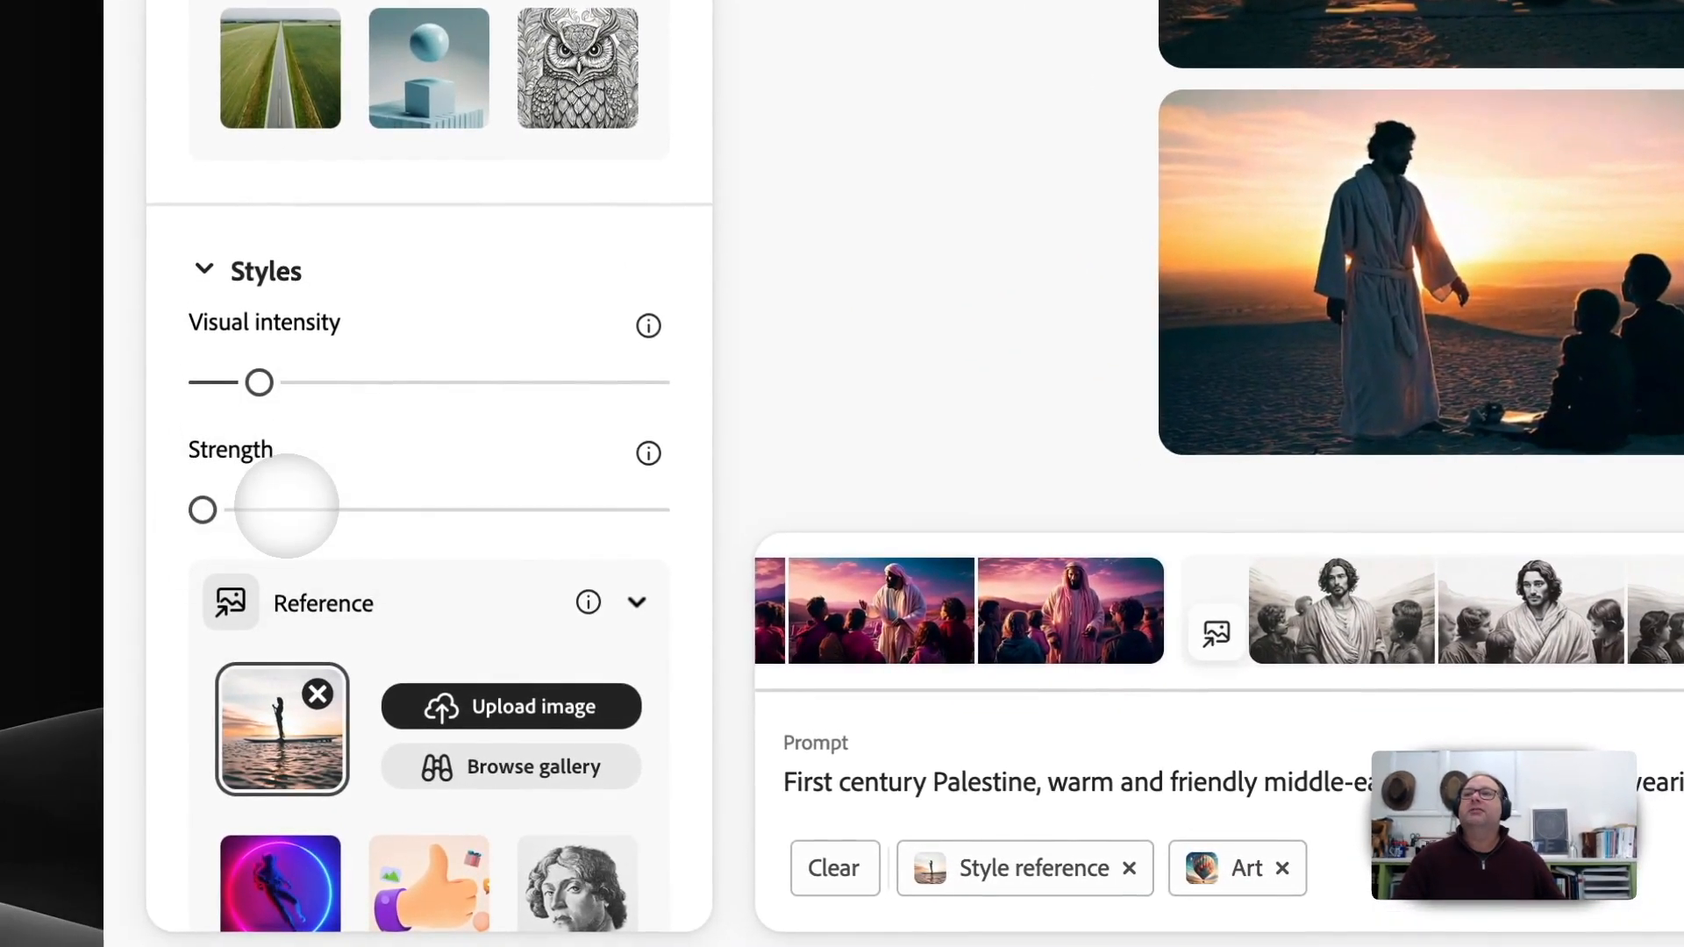
left_click(428, 510)
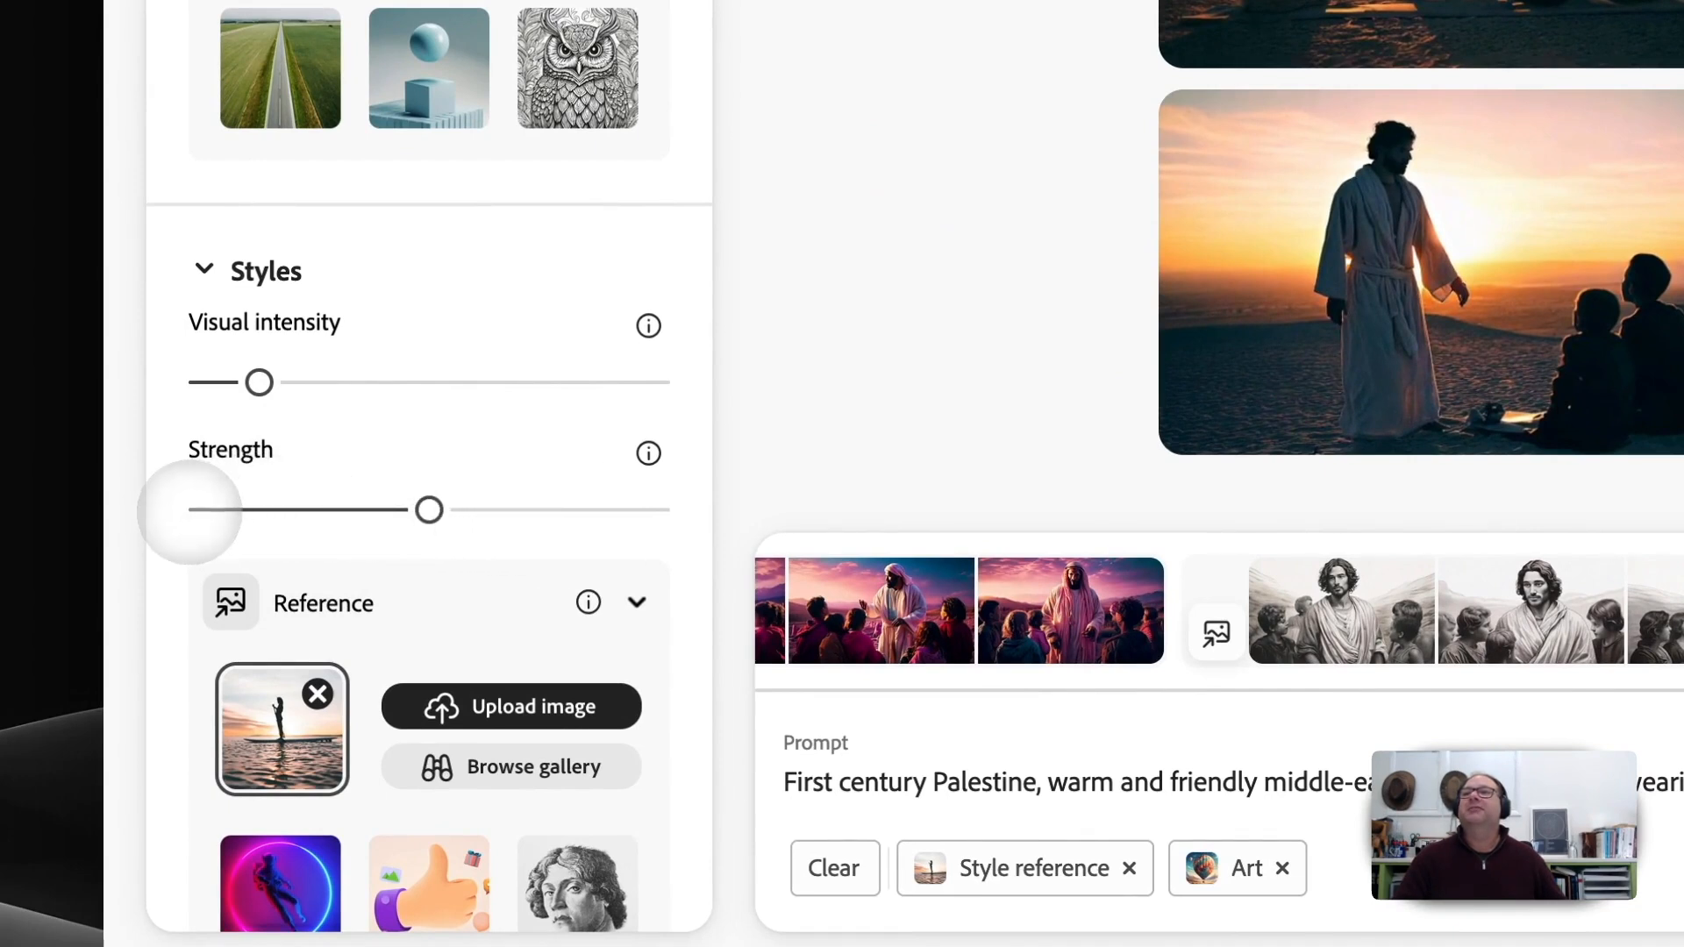
left_click_drag(428, 510, 656, 509)
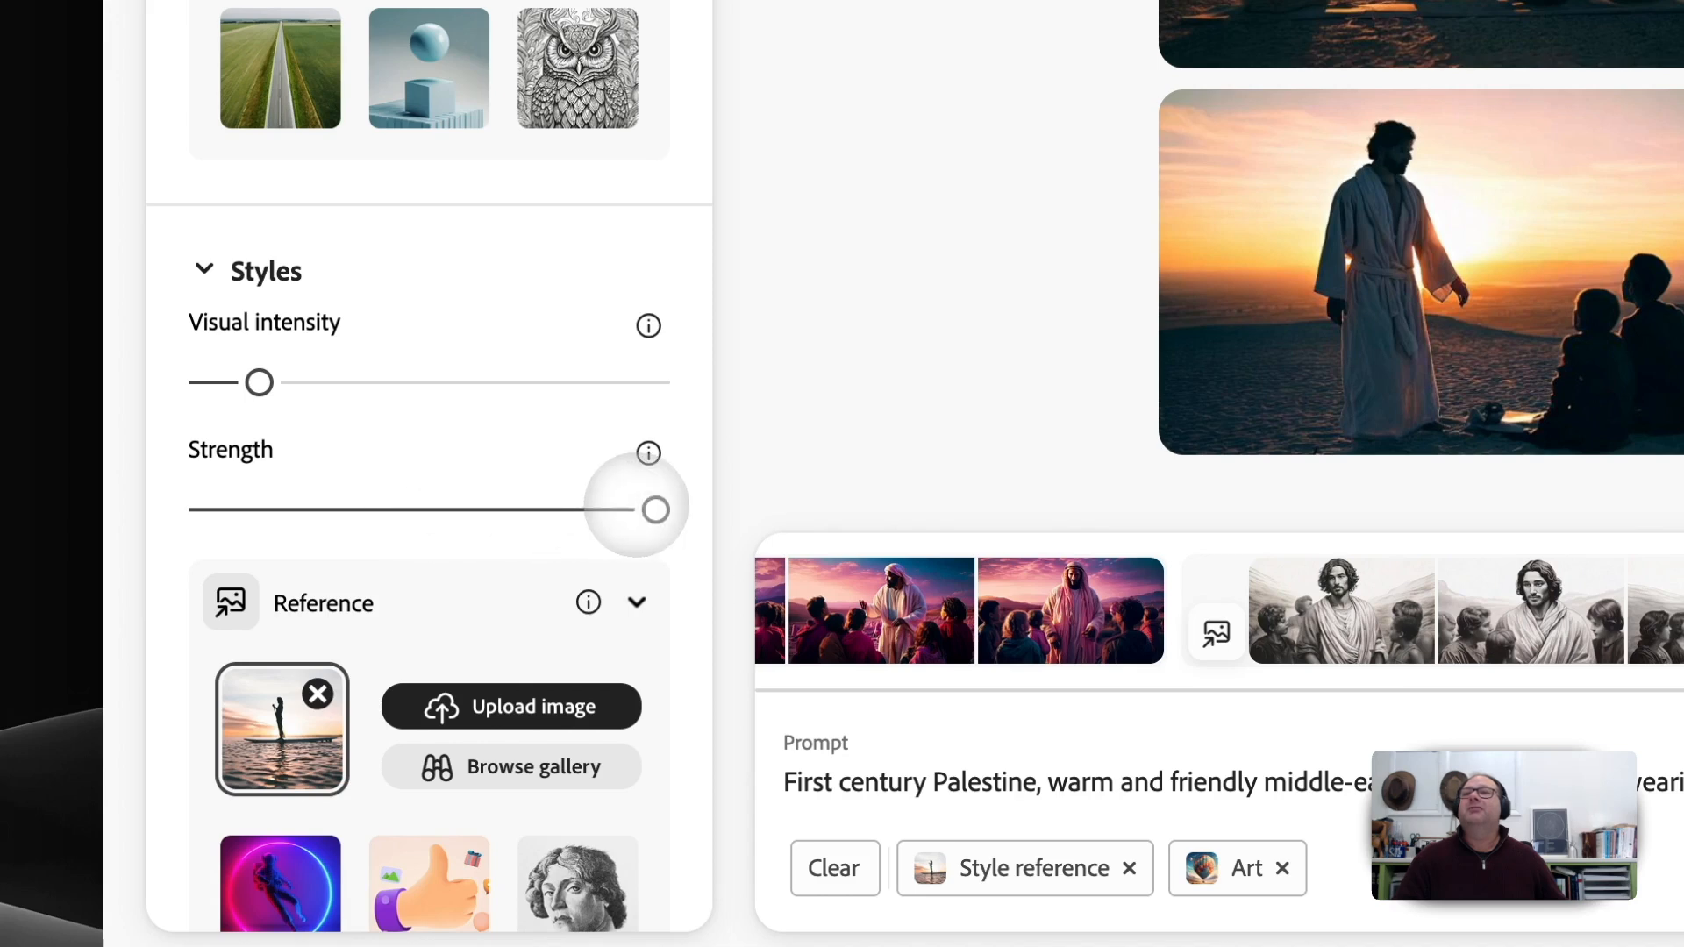
left_click(428, 510)
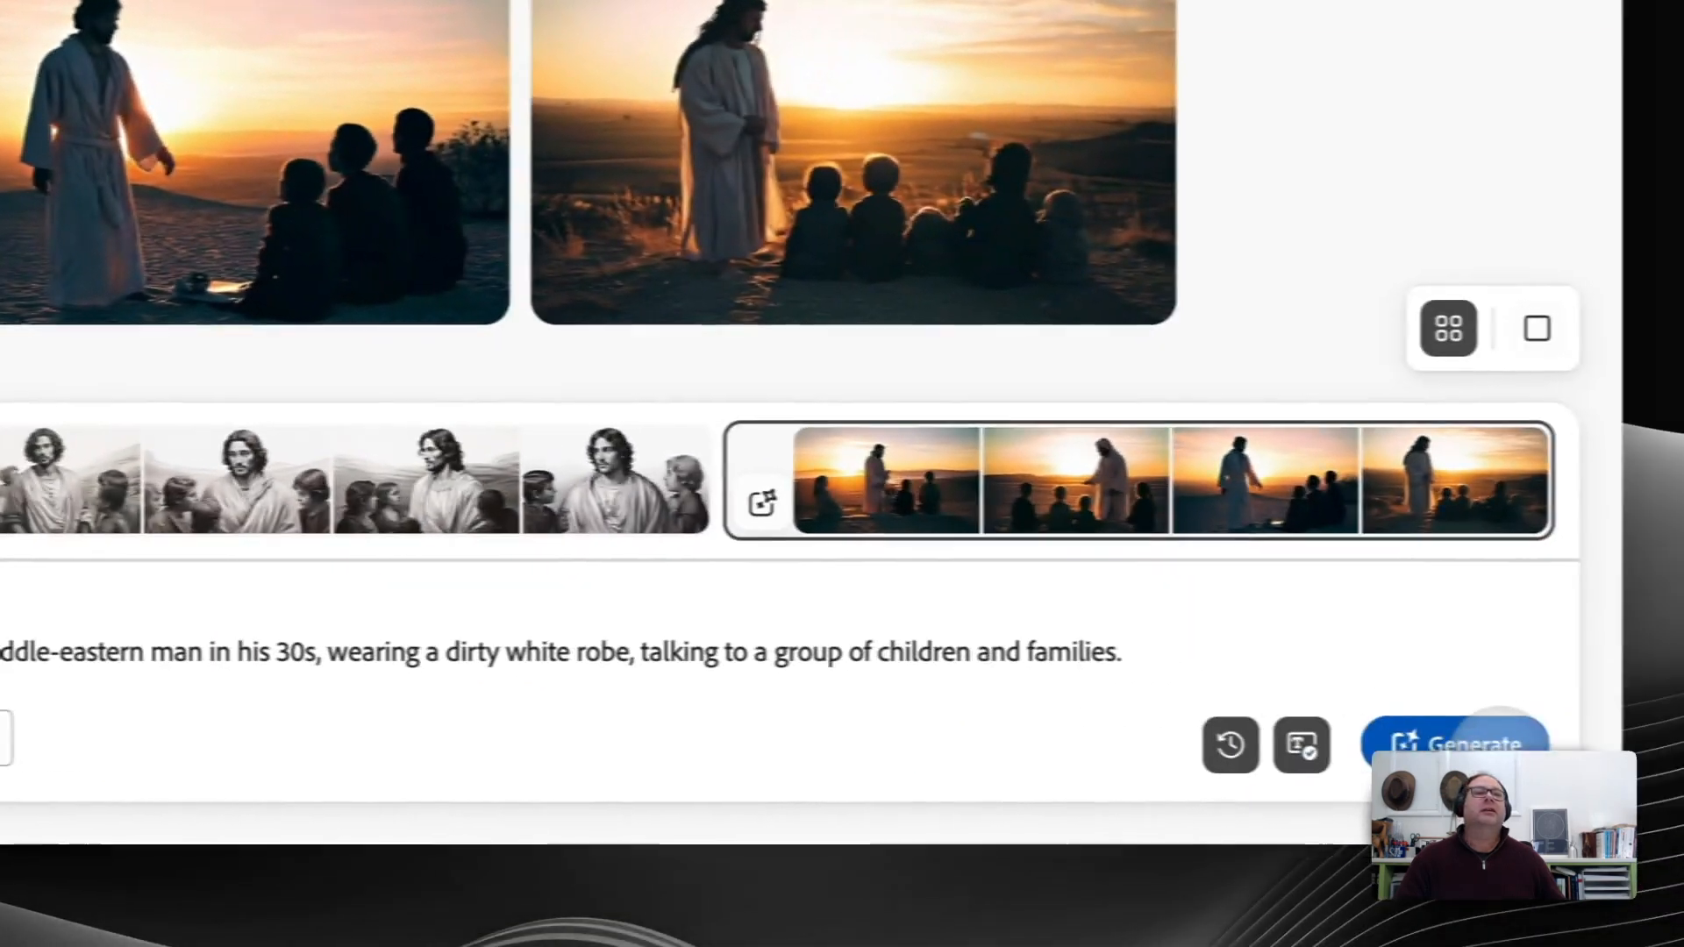
Generate a new set with the reduced visual intensity and compare it with the previous sunset images
left_click(1450, 741)
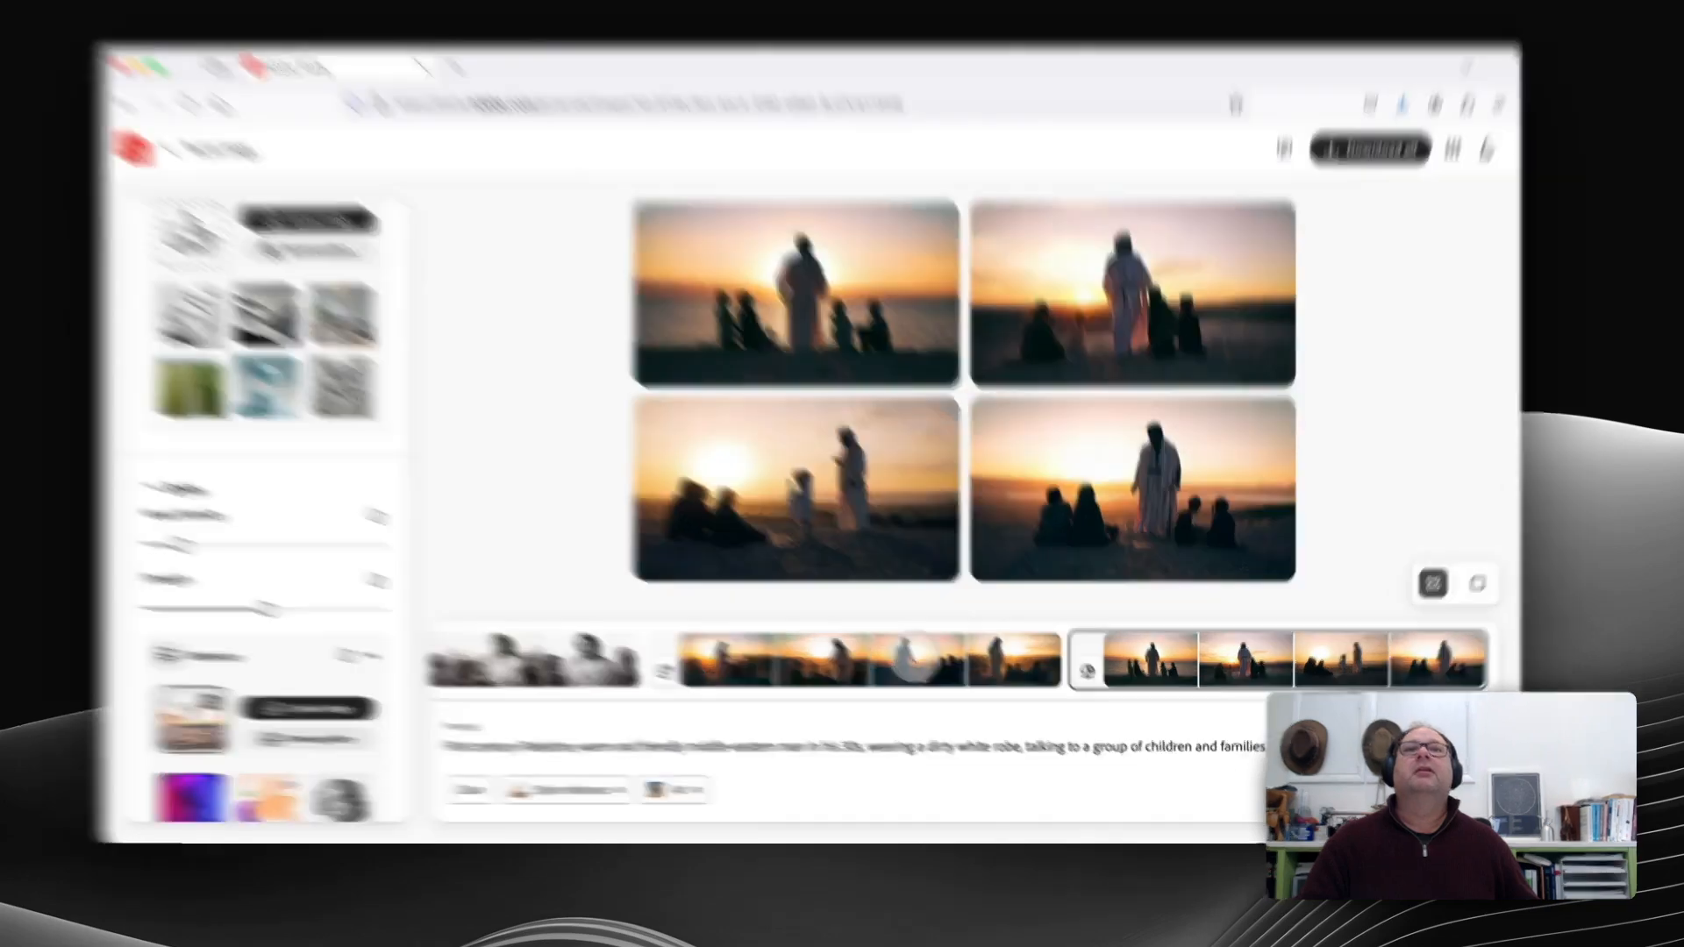
left_click(929, 669)
left_click(1157, 504)
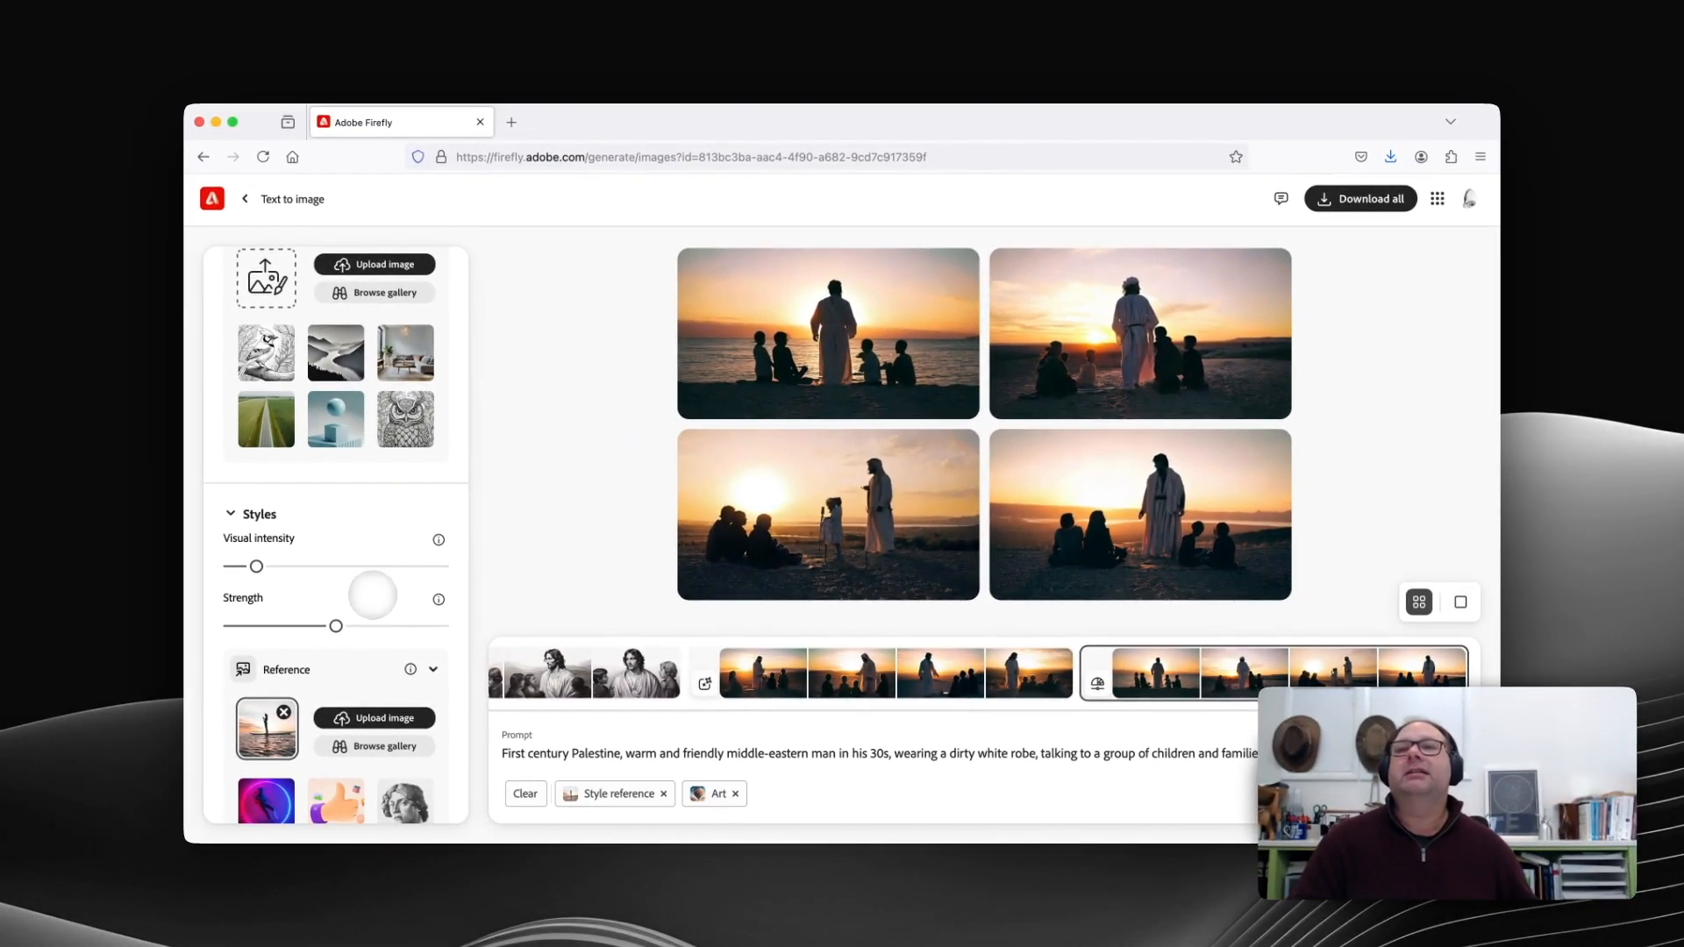
List all effects and examine the Movements, Themes, Techniques, Effects, Materials and Concepts categories for styles to apply
scroll(412, 640, "down", 10)
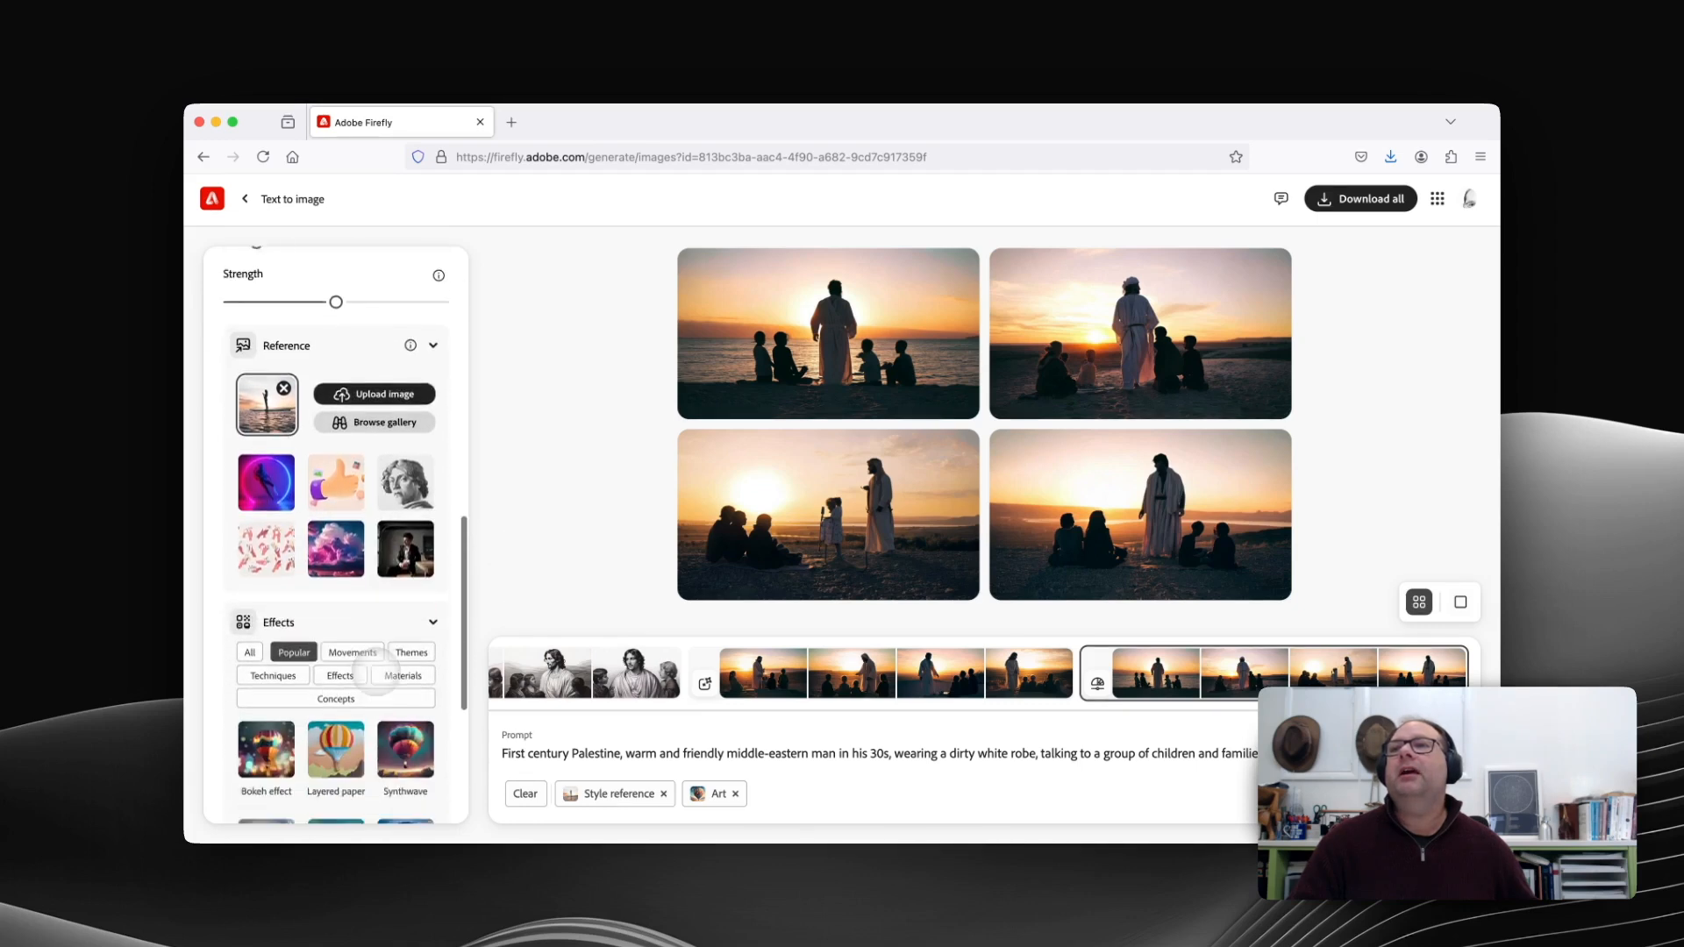
scroll(377, 659, "down", 1)
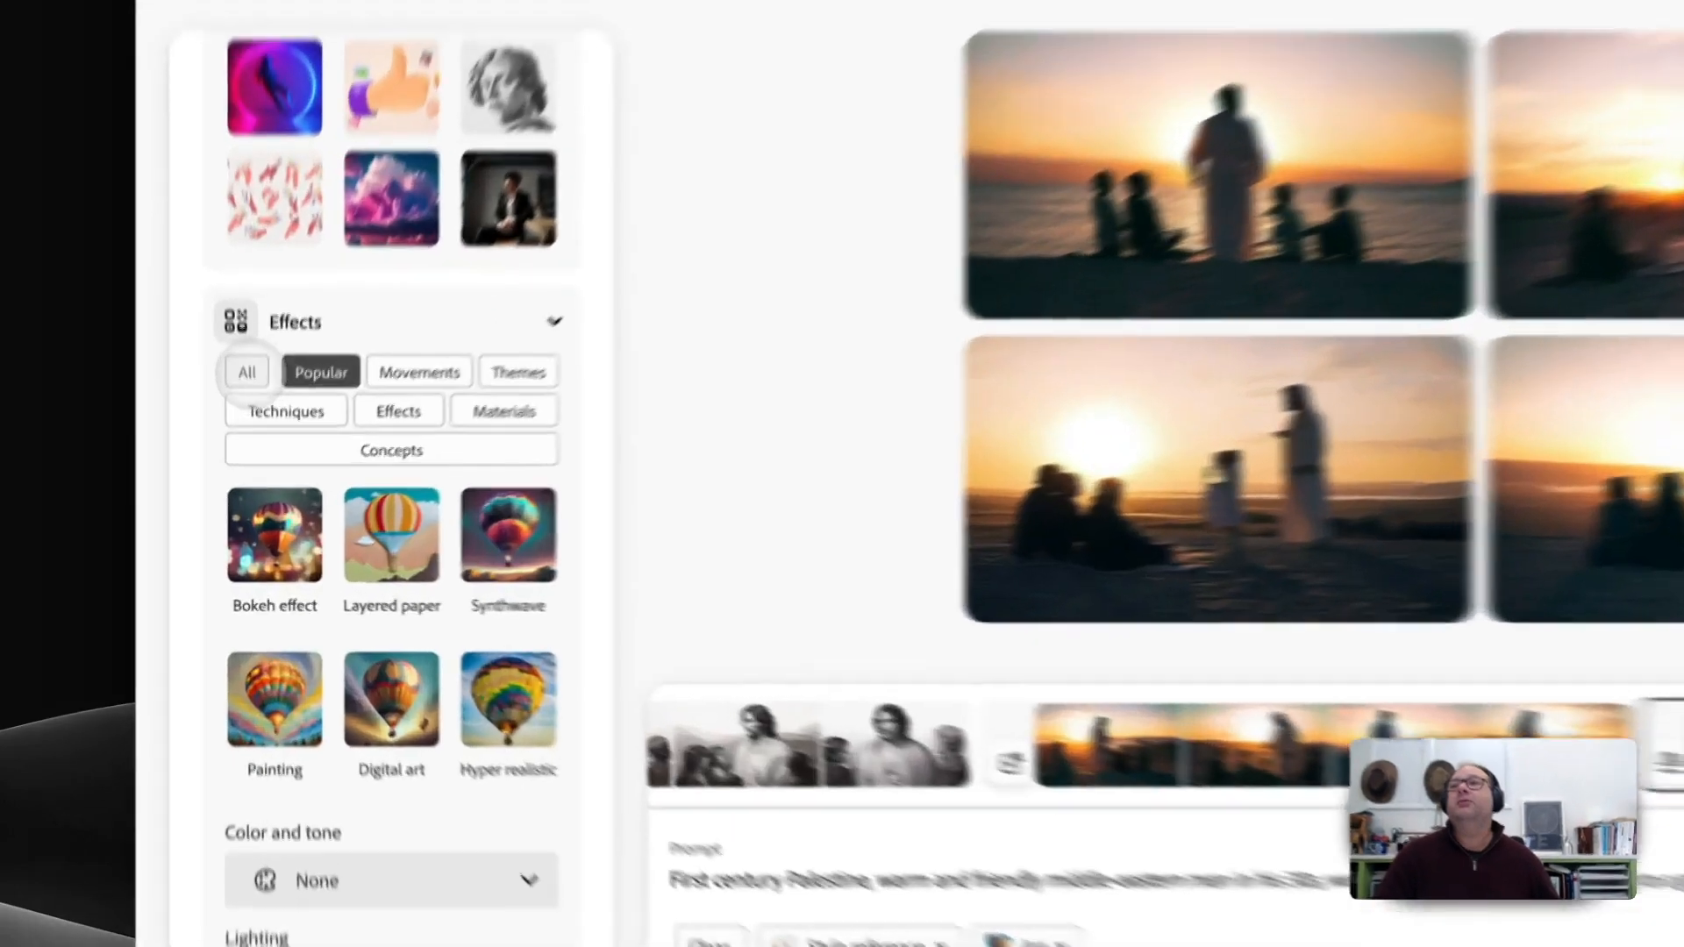
left_click(249, 450)
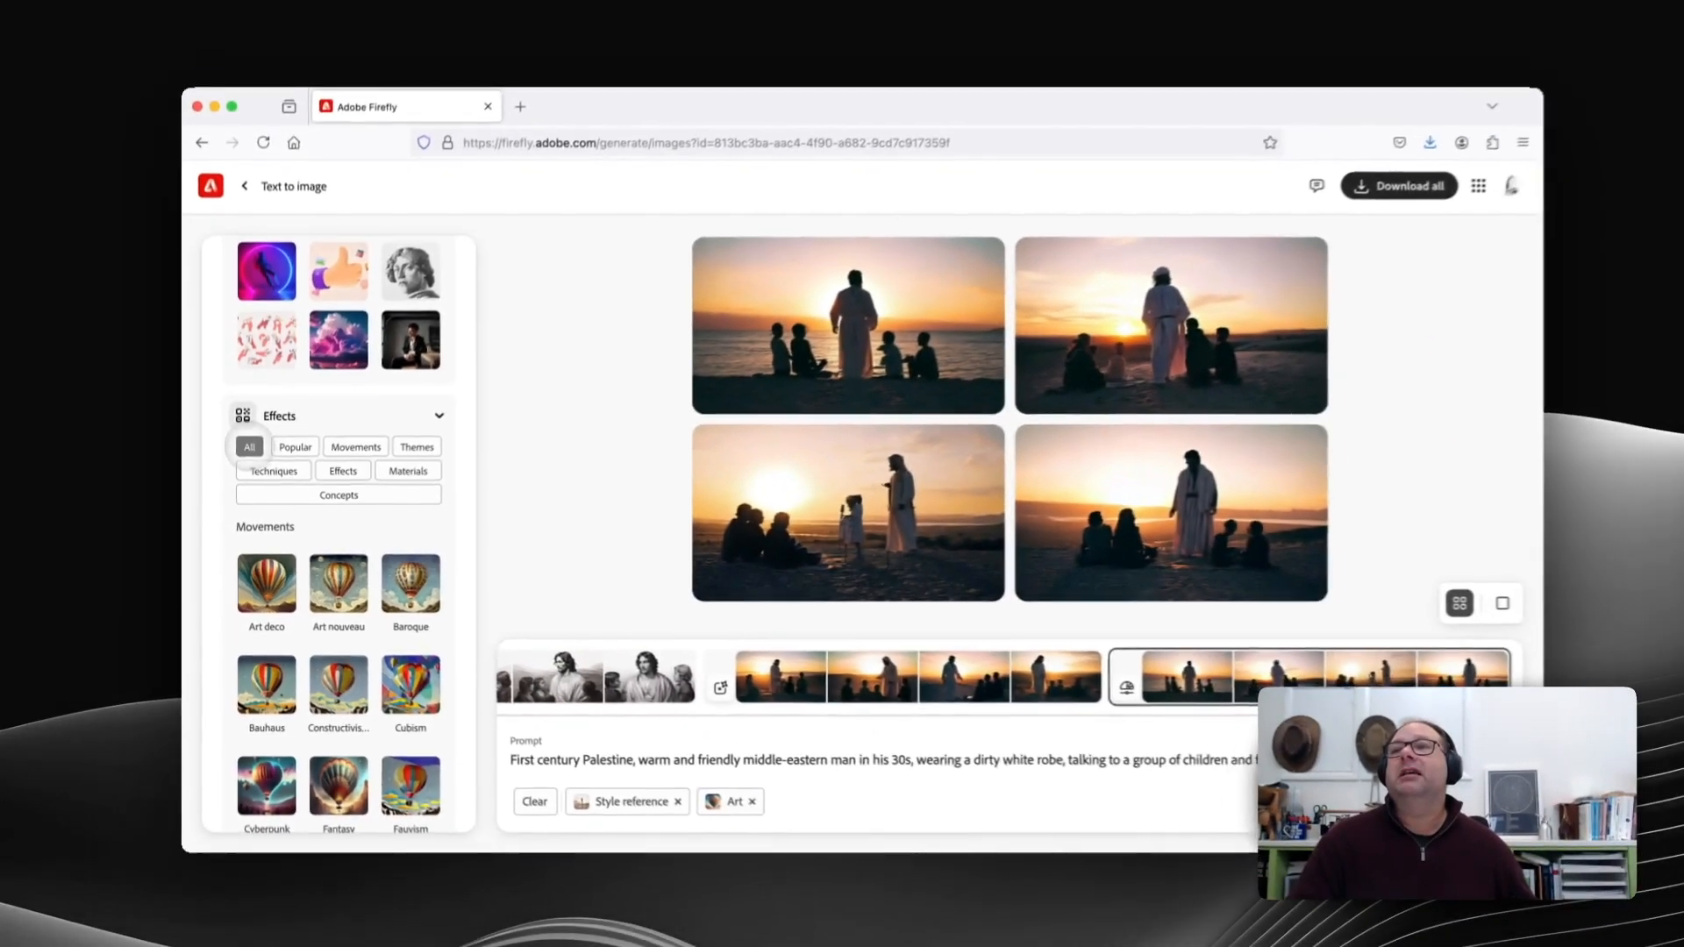
scroll(296, 642, "down", 3)
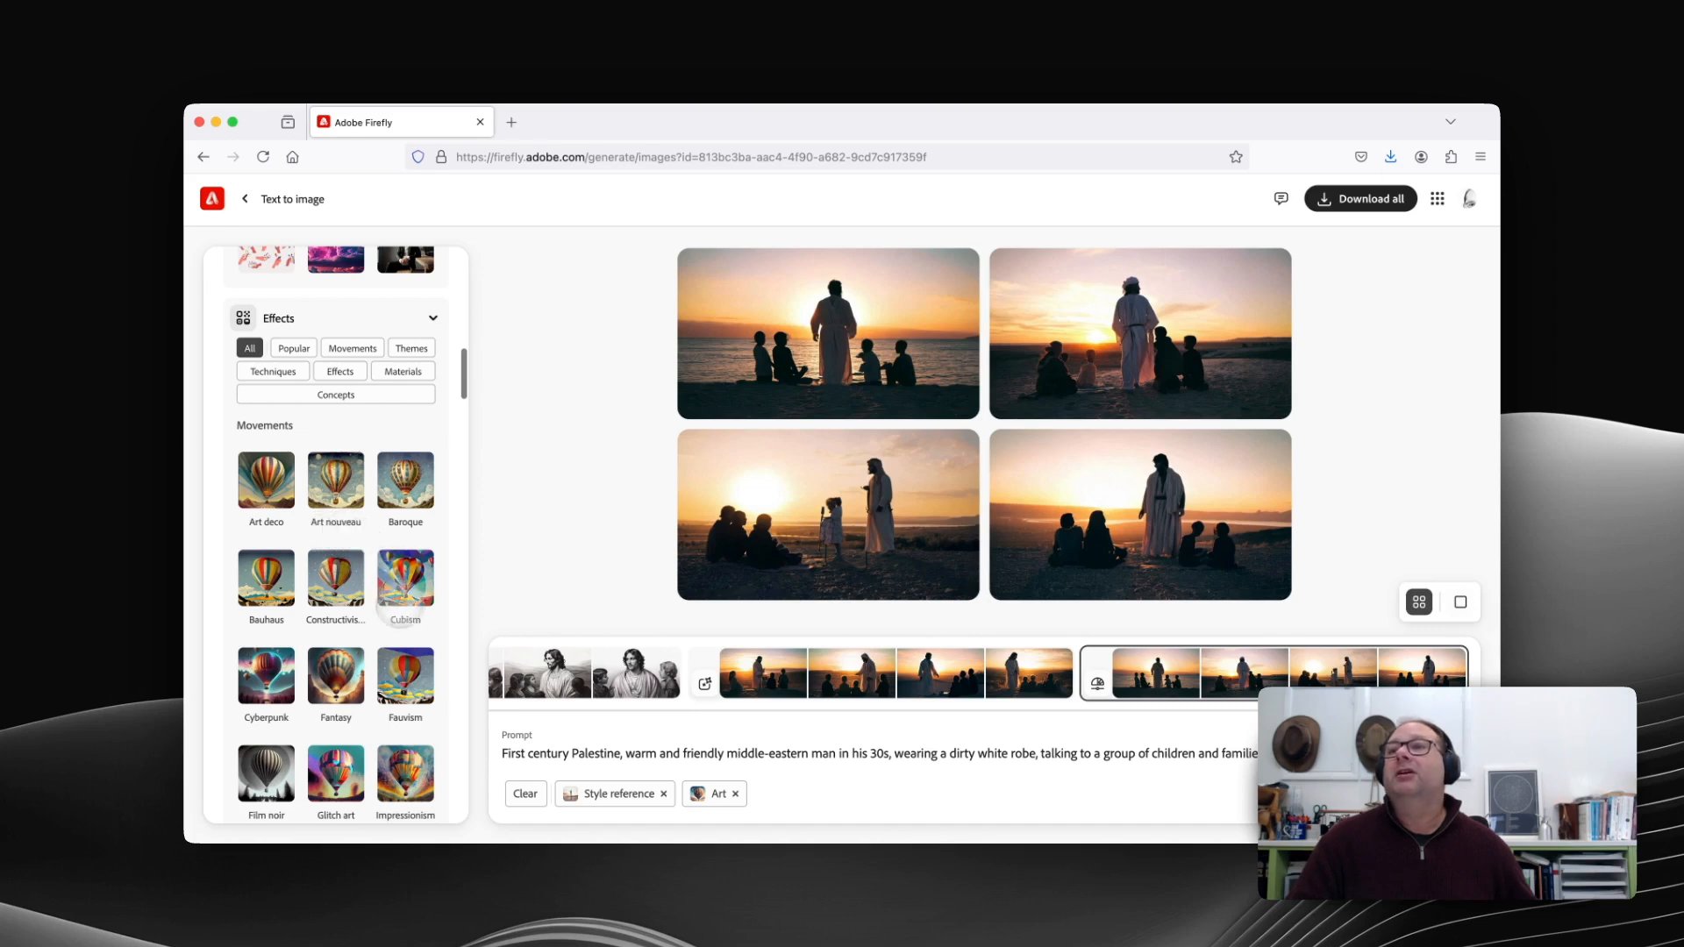
scroll(325, 738, "down", 5)
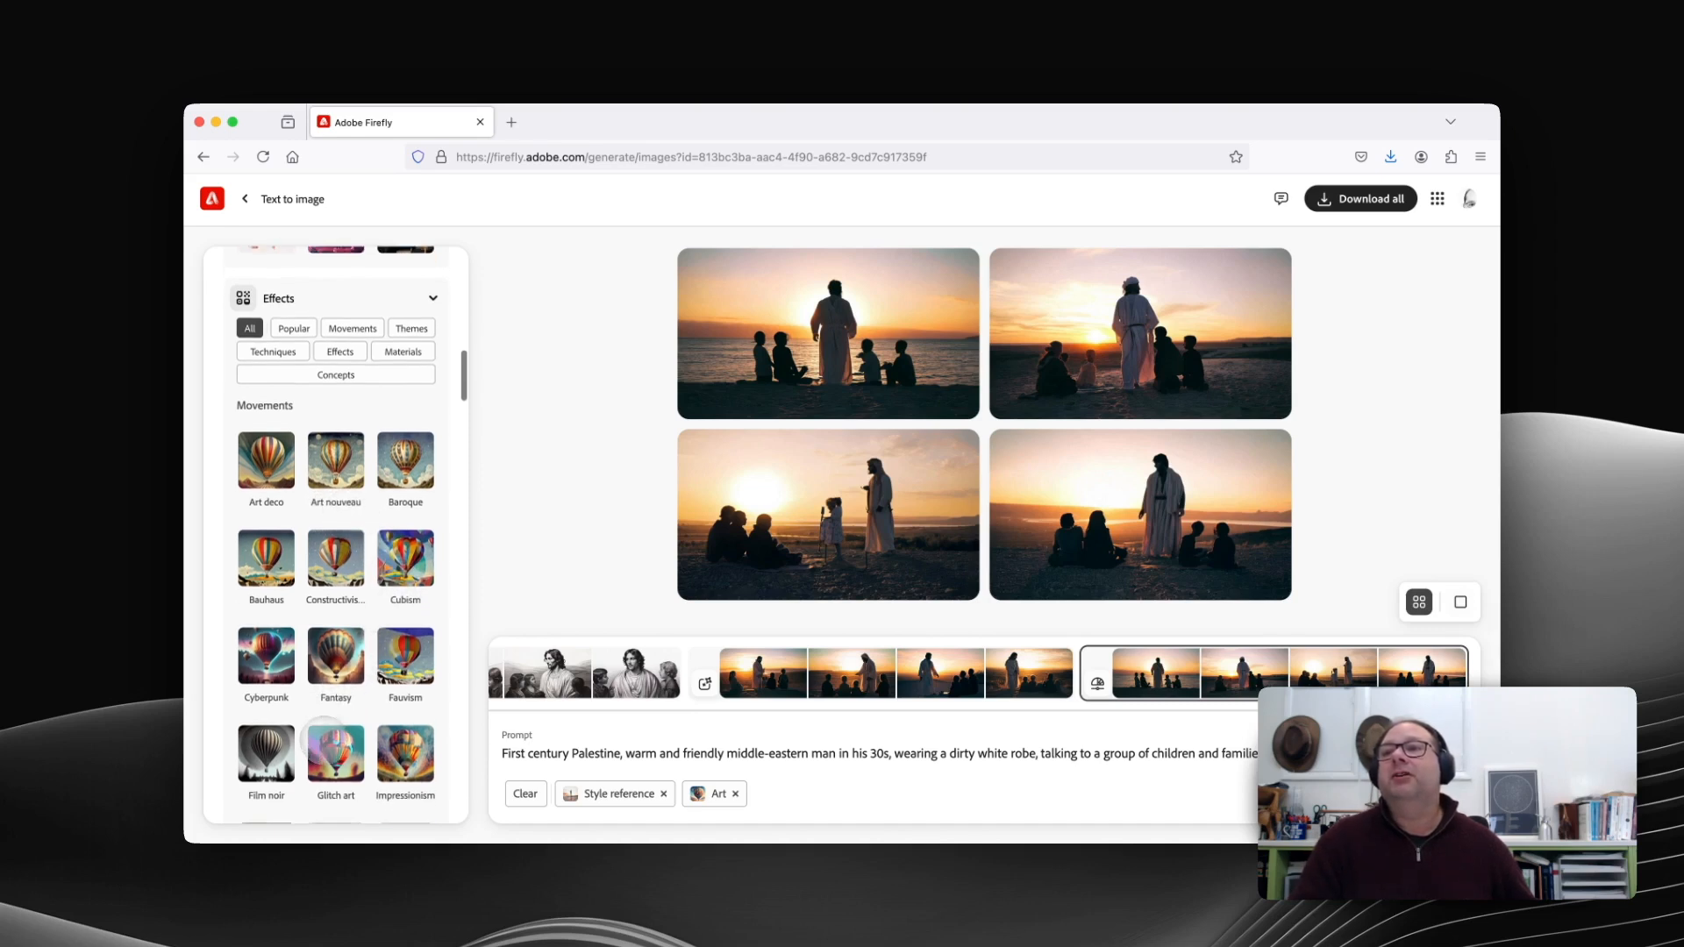
scroll(317, 741, "up", 2)
scroll(324, 741, "up", 3)
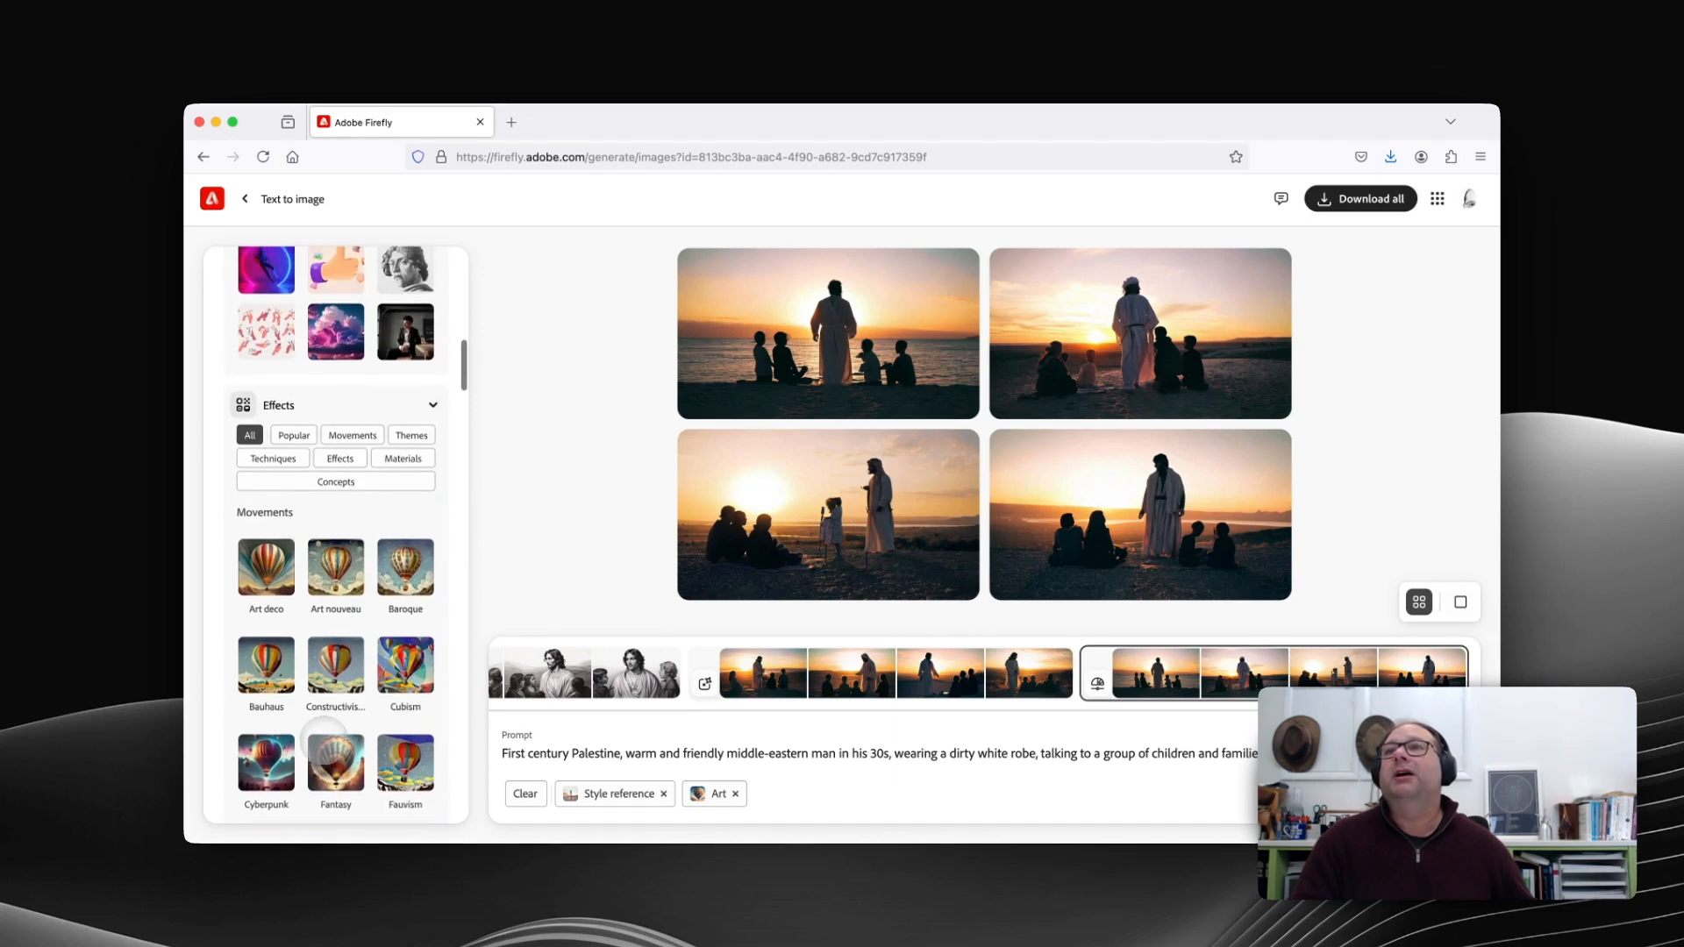
scroll(323, 742, "down", 10)
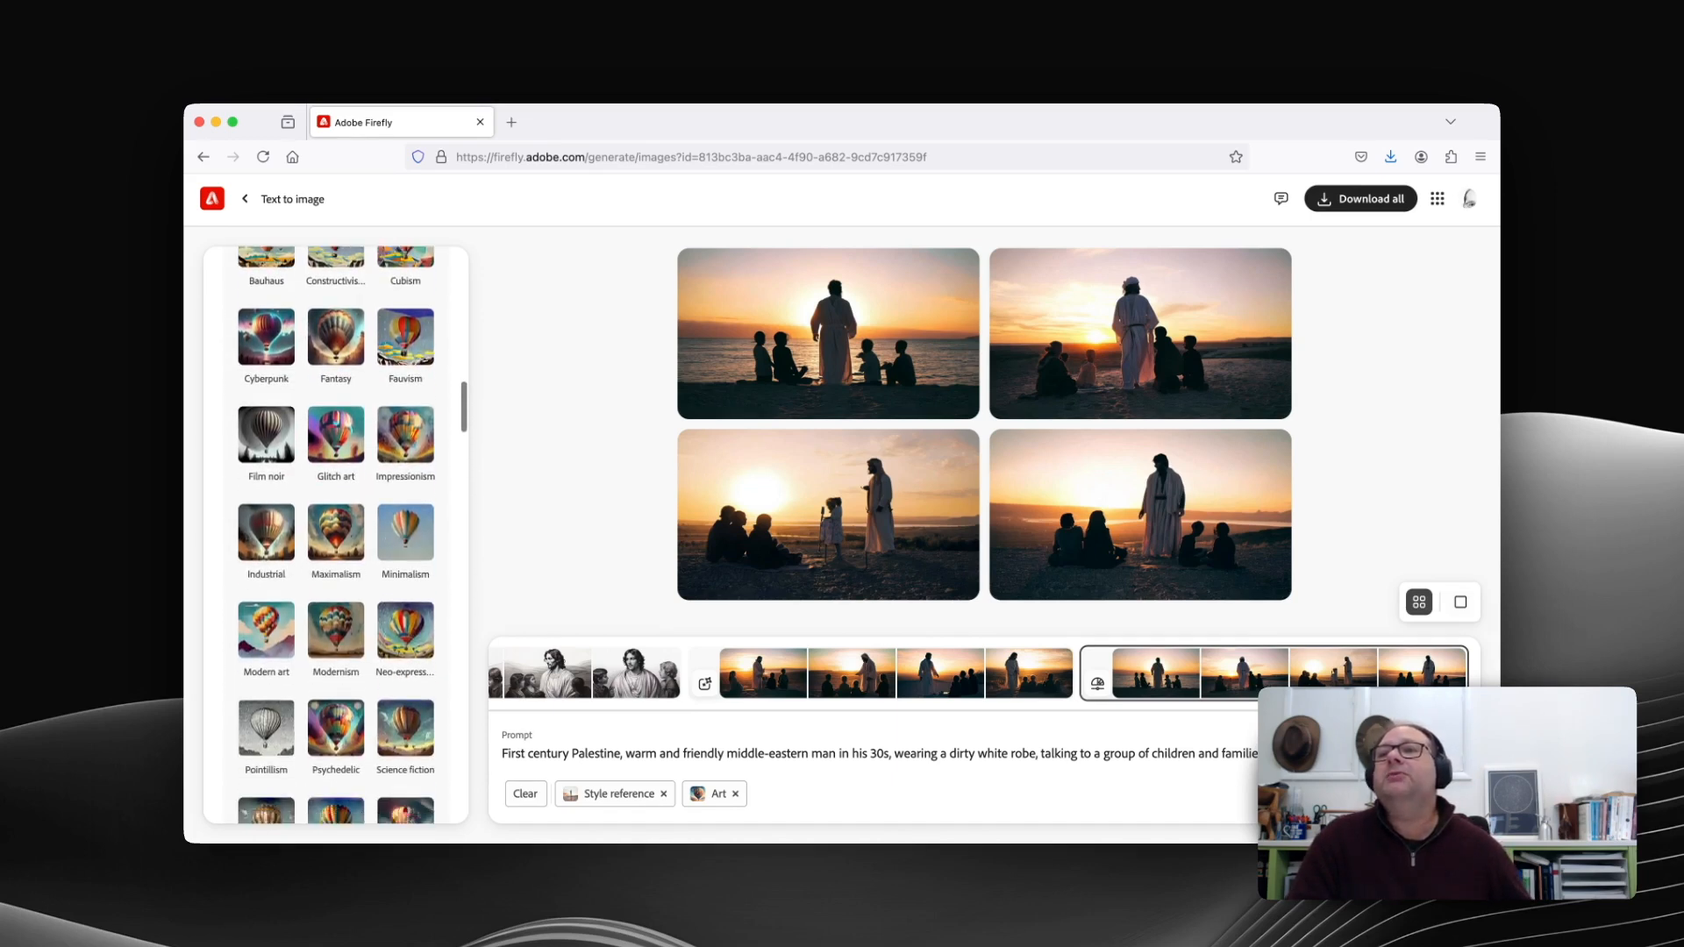
scroll(292, 682, "down", 2)
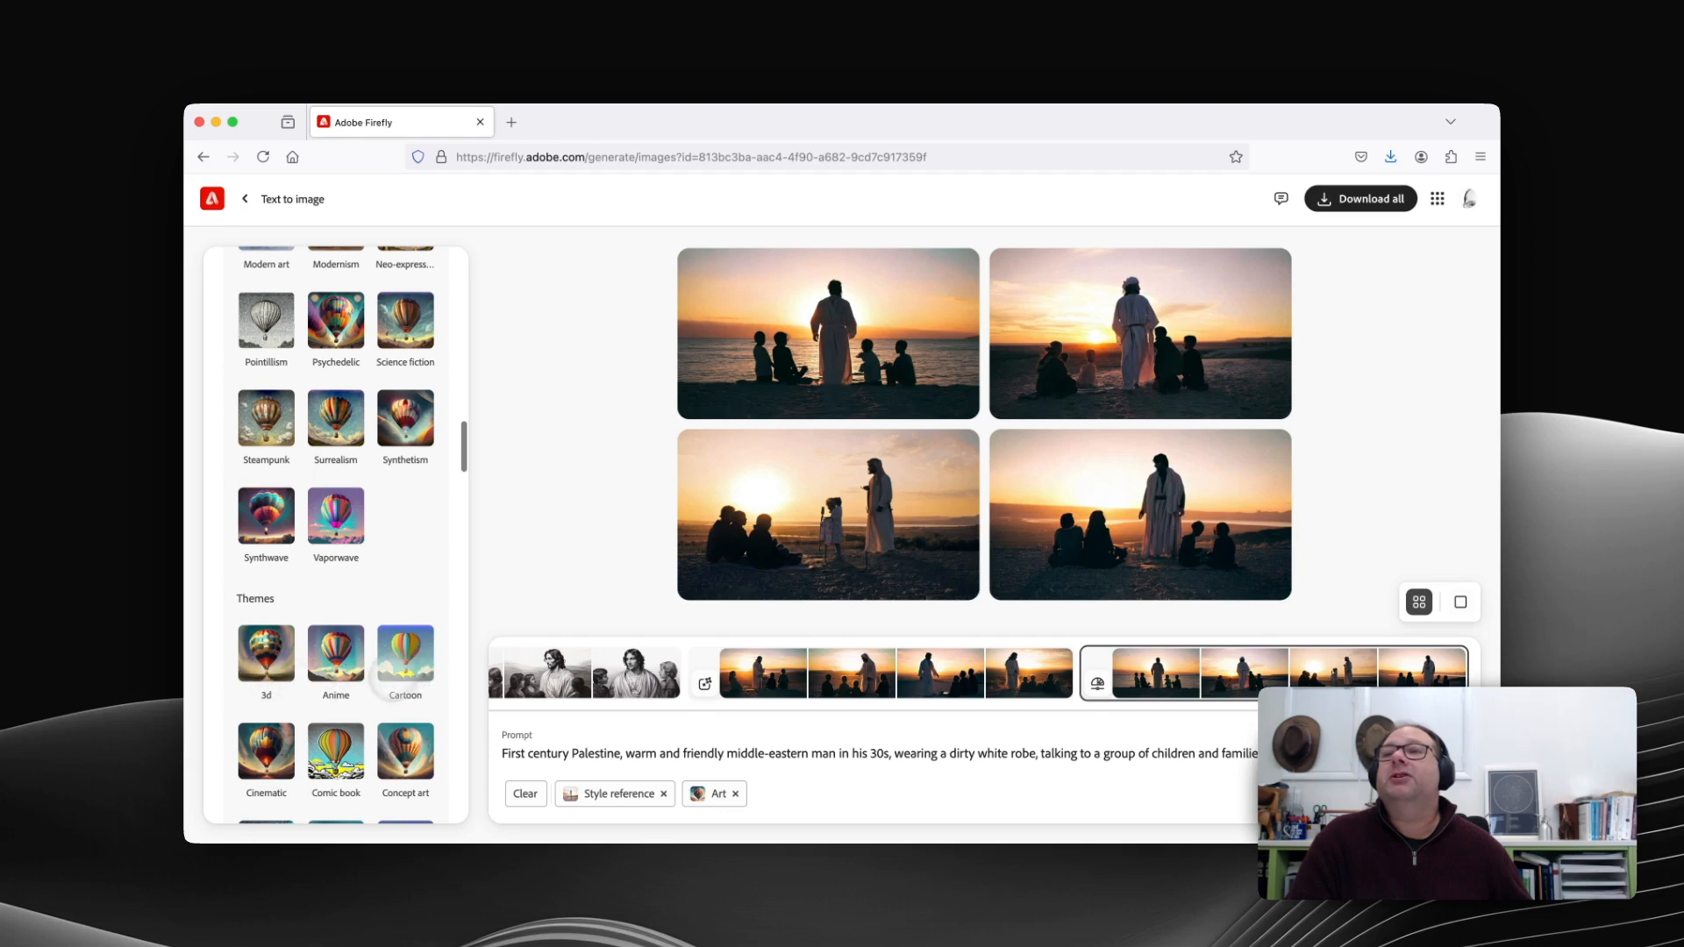
scroll(393, 676, "down", 8)
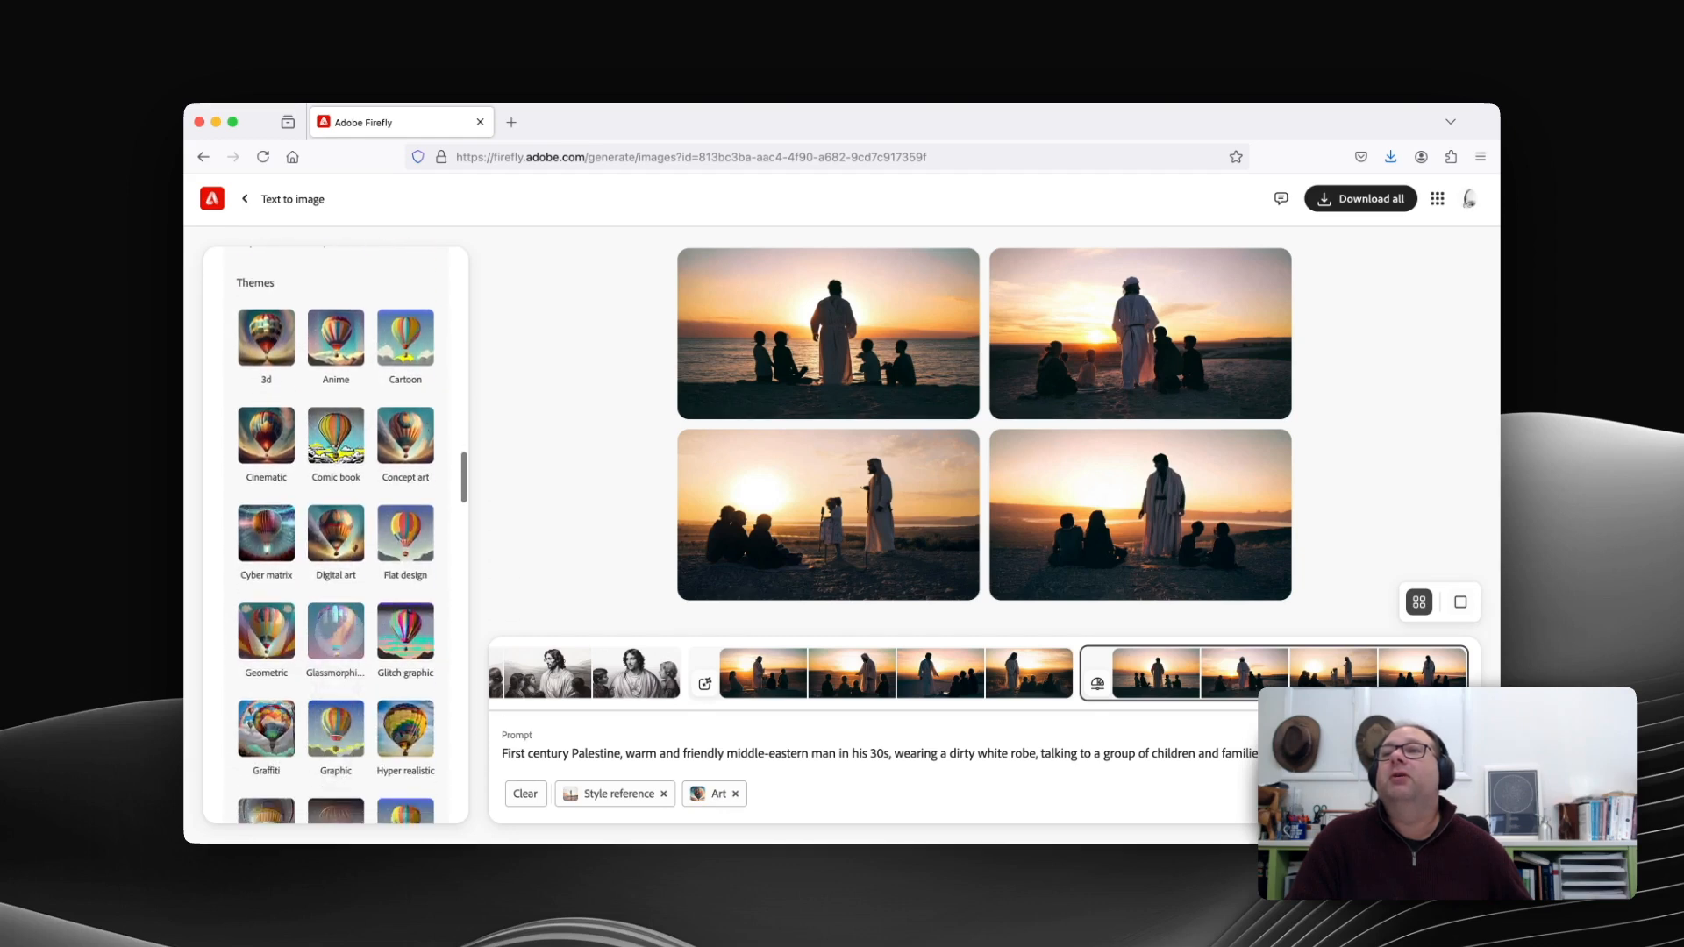
scroll(292, 699, "down", 8)
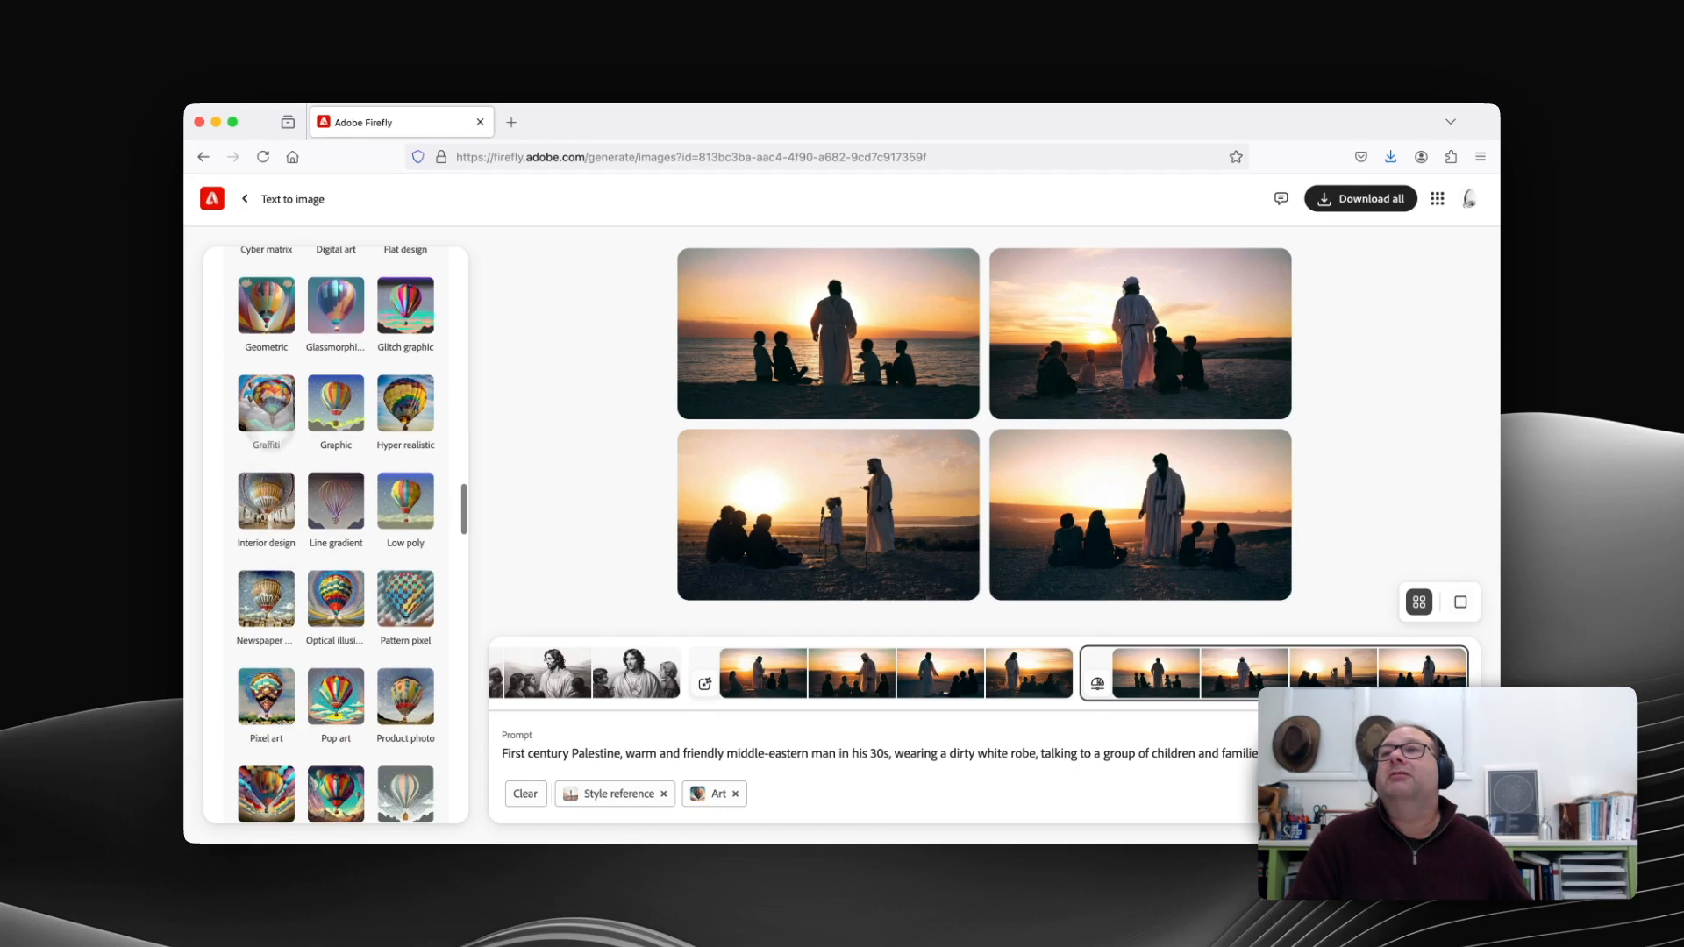
scroll(296, 649, "down", 8)
scroll(302, 675, "down", 2)
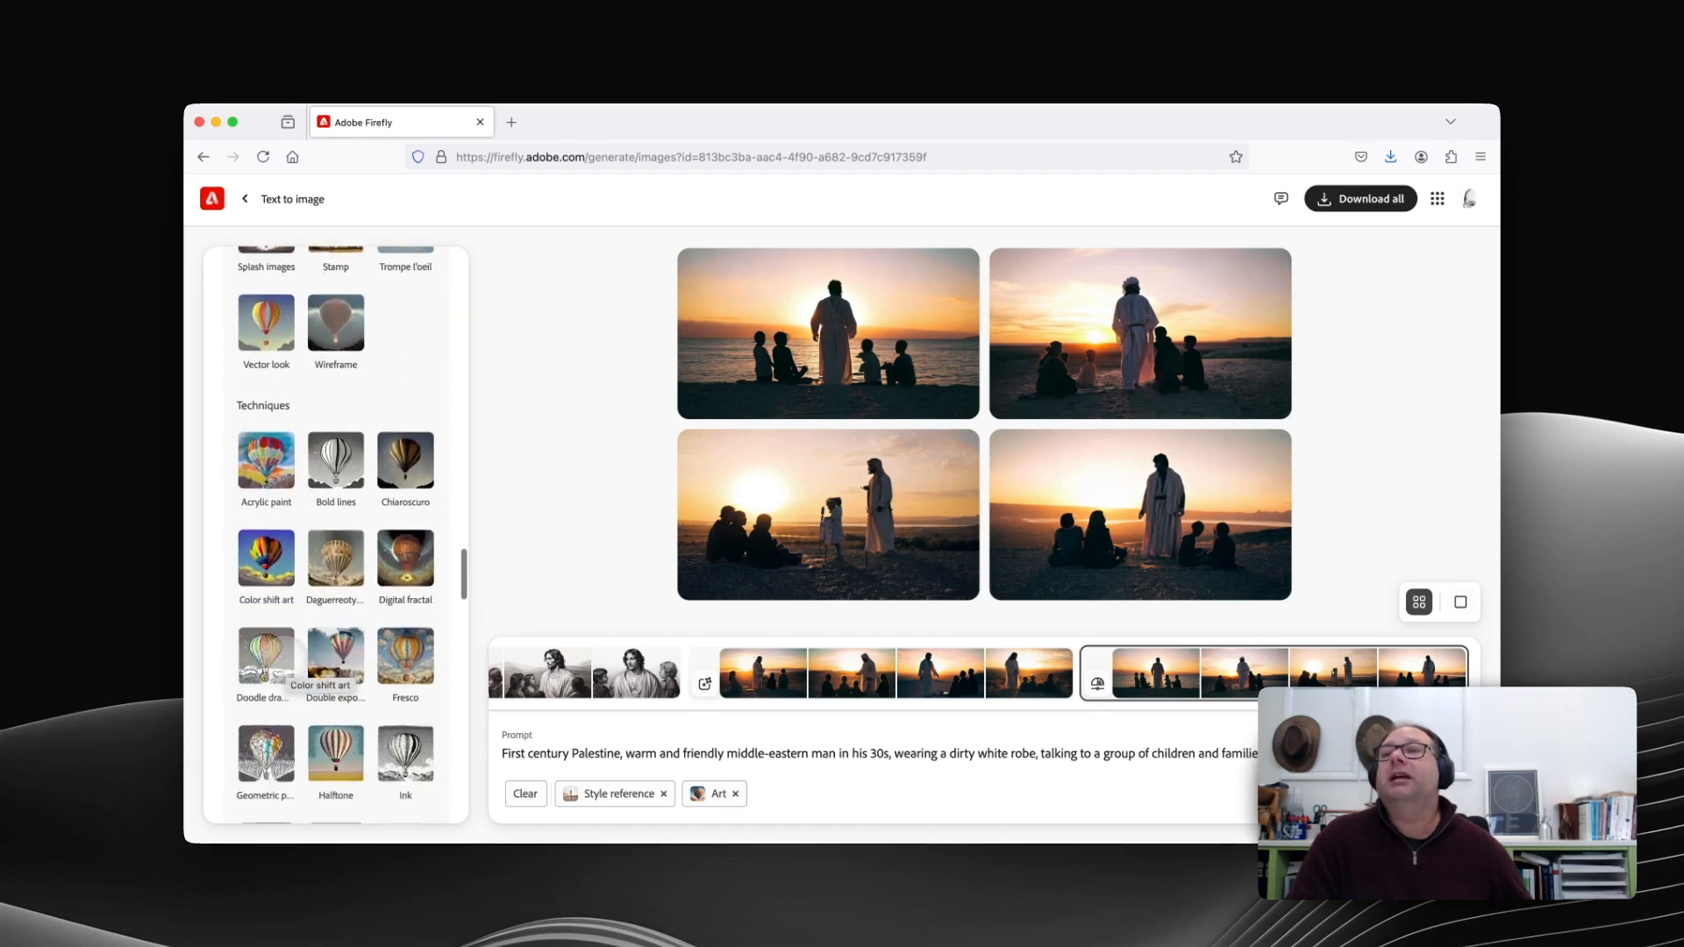
scroll(285, 671, "down", 2)
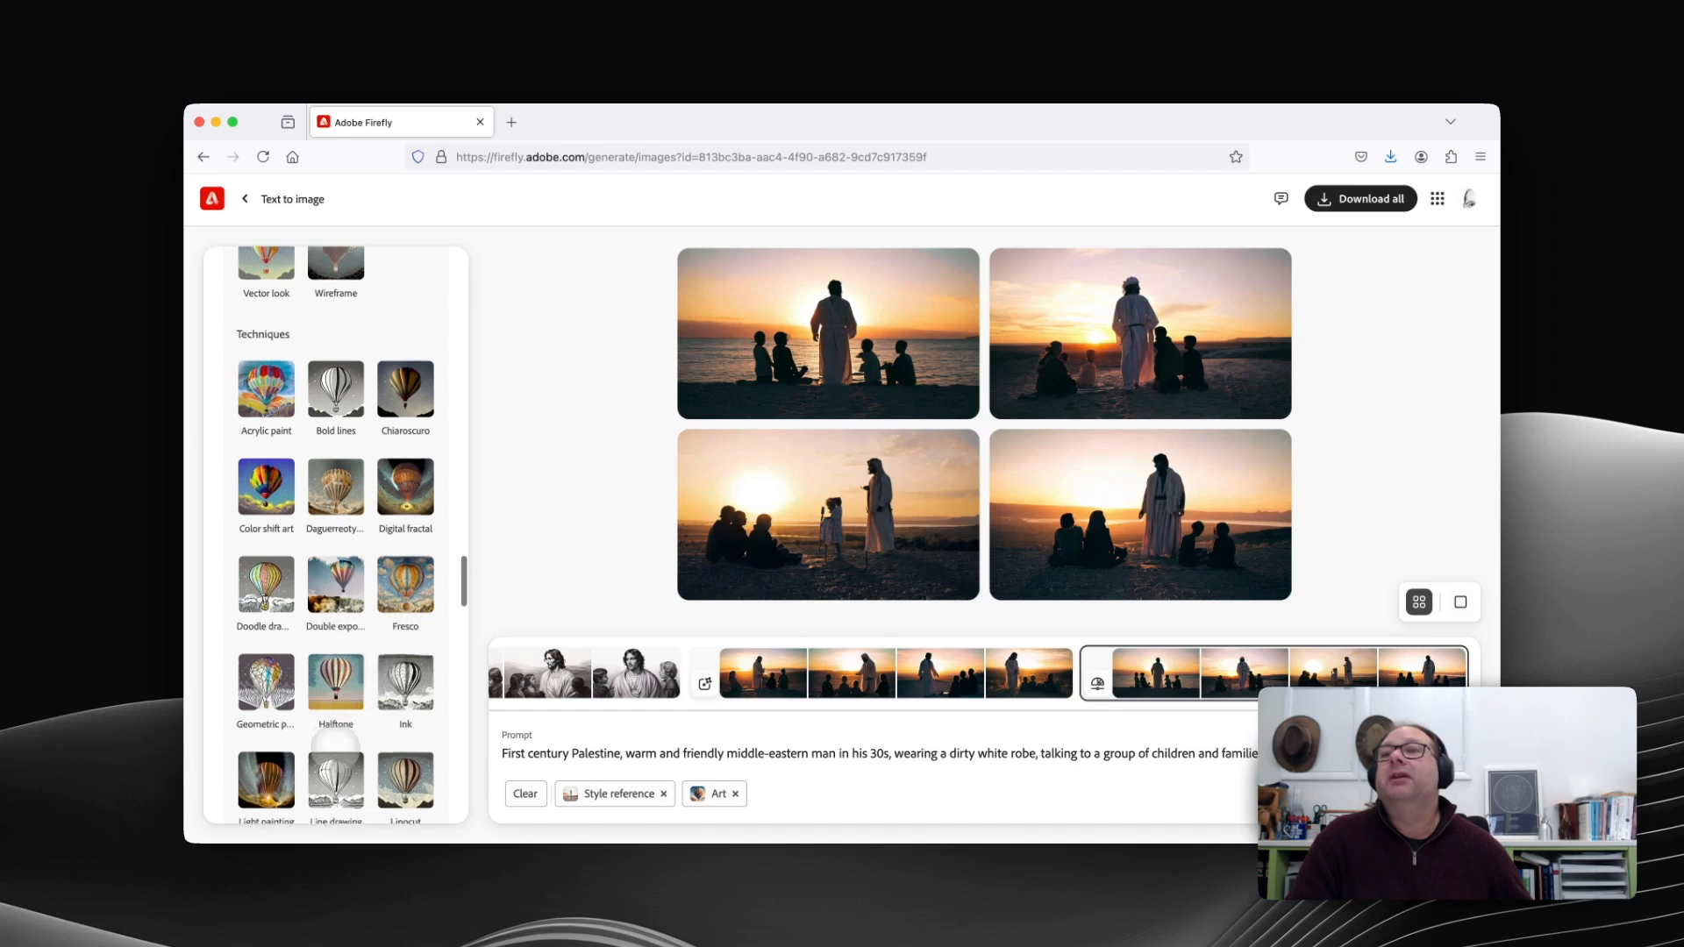
scroll(361, 706, "down", 10)
scroll(336, 535, "down", 15)
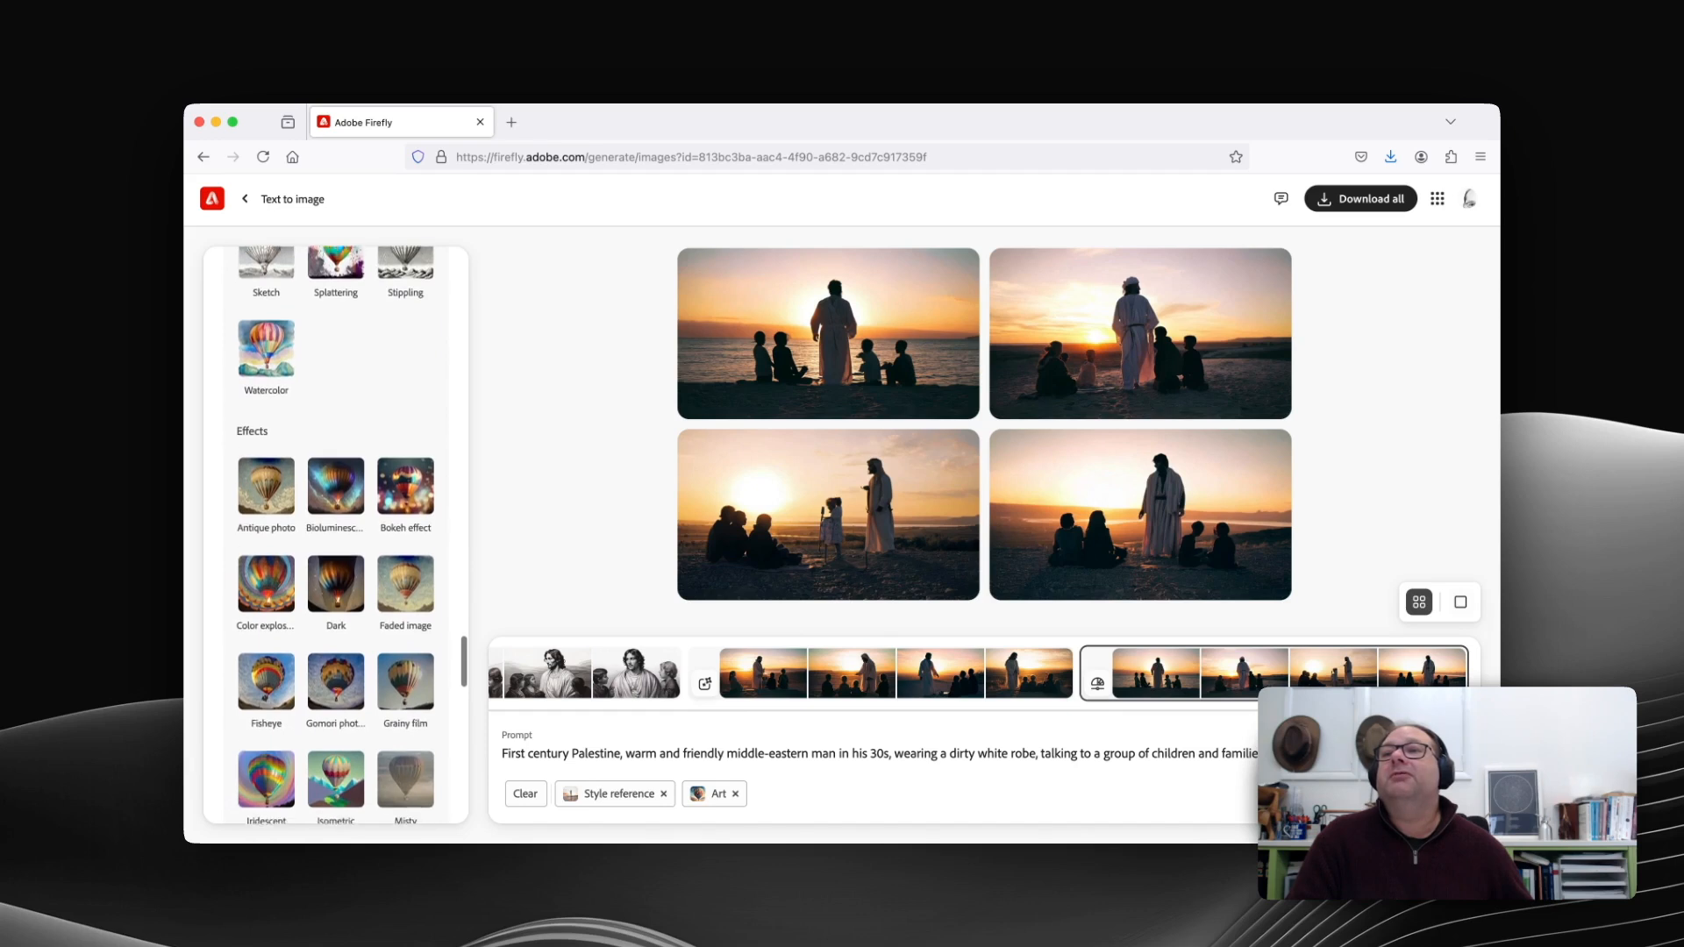
scroll(336, 535, "down", 1)
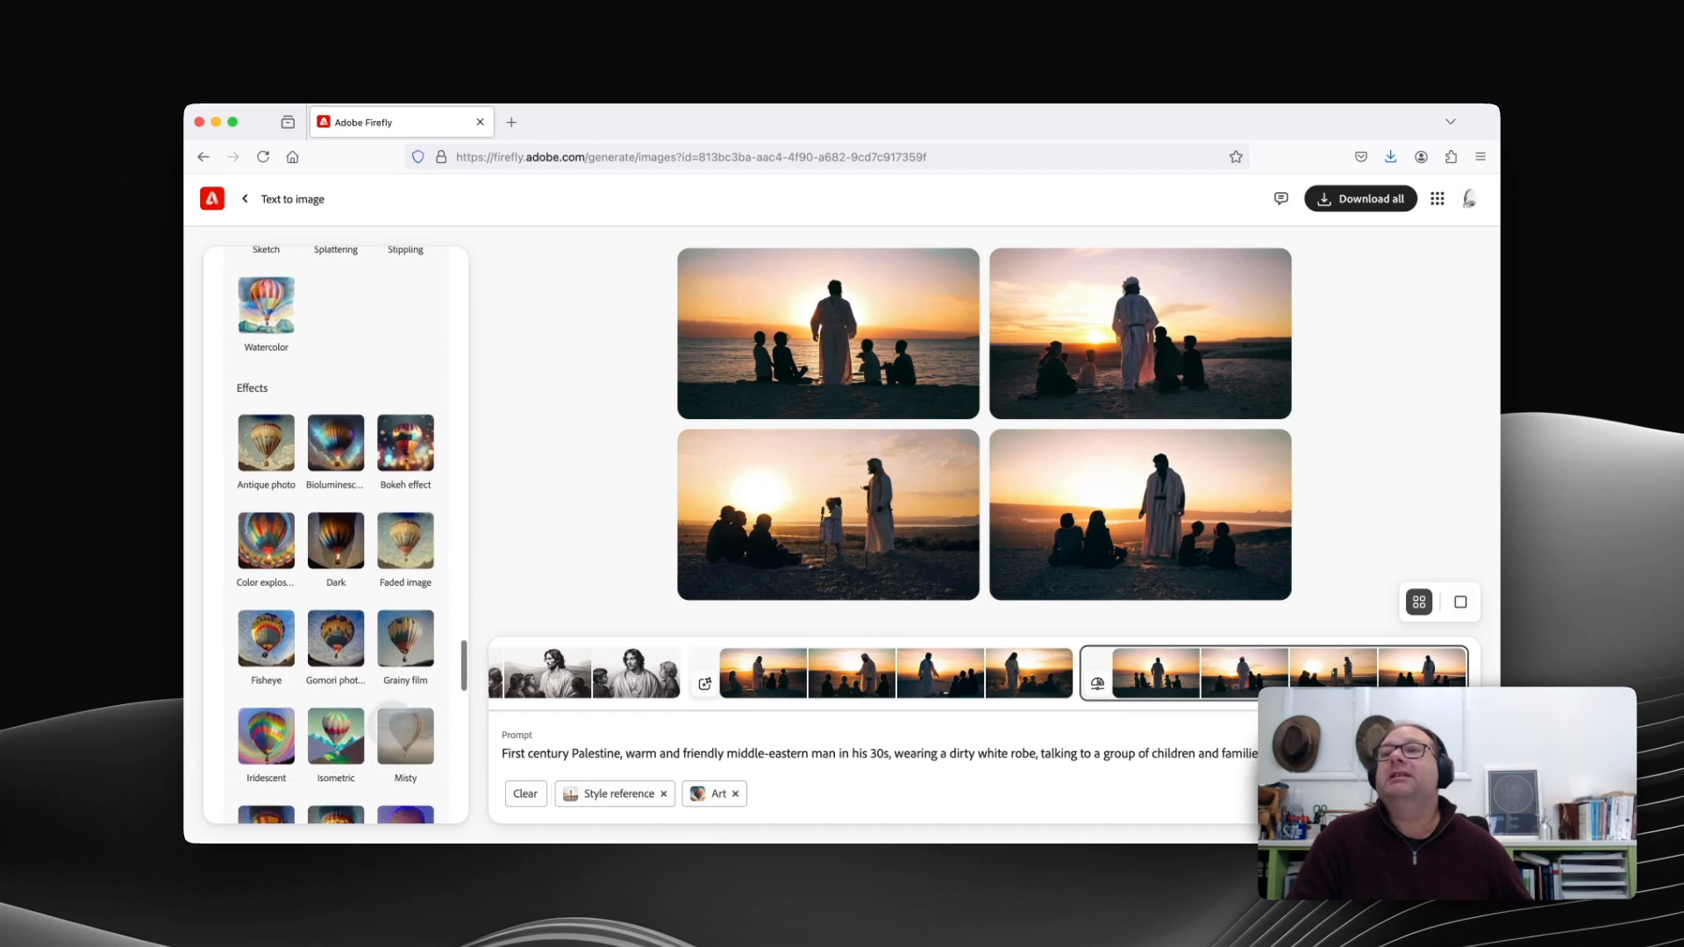
scroll(372, 675, "down", 15)
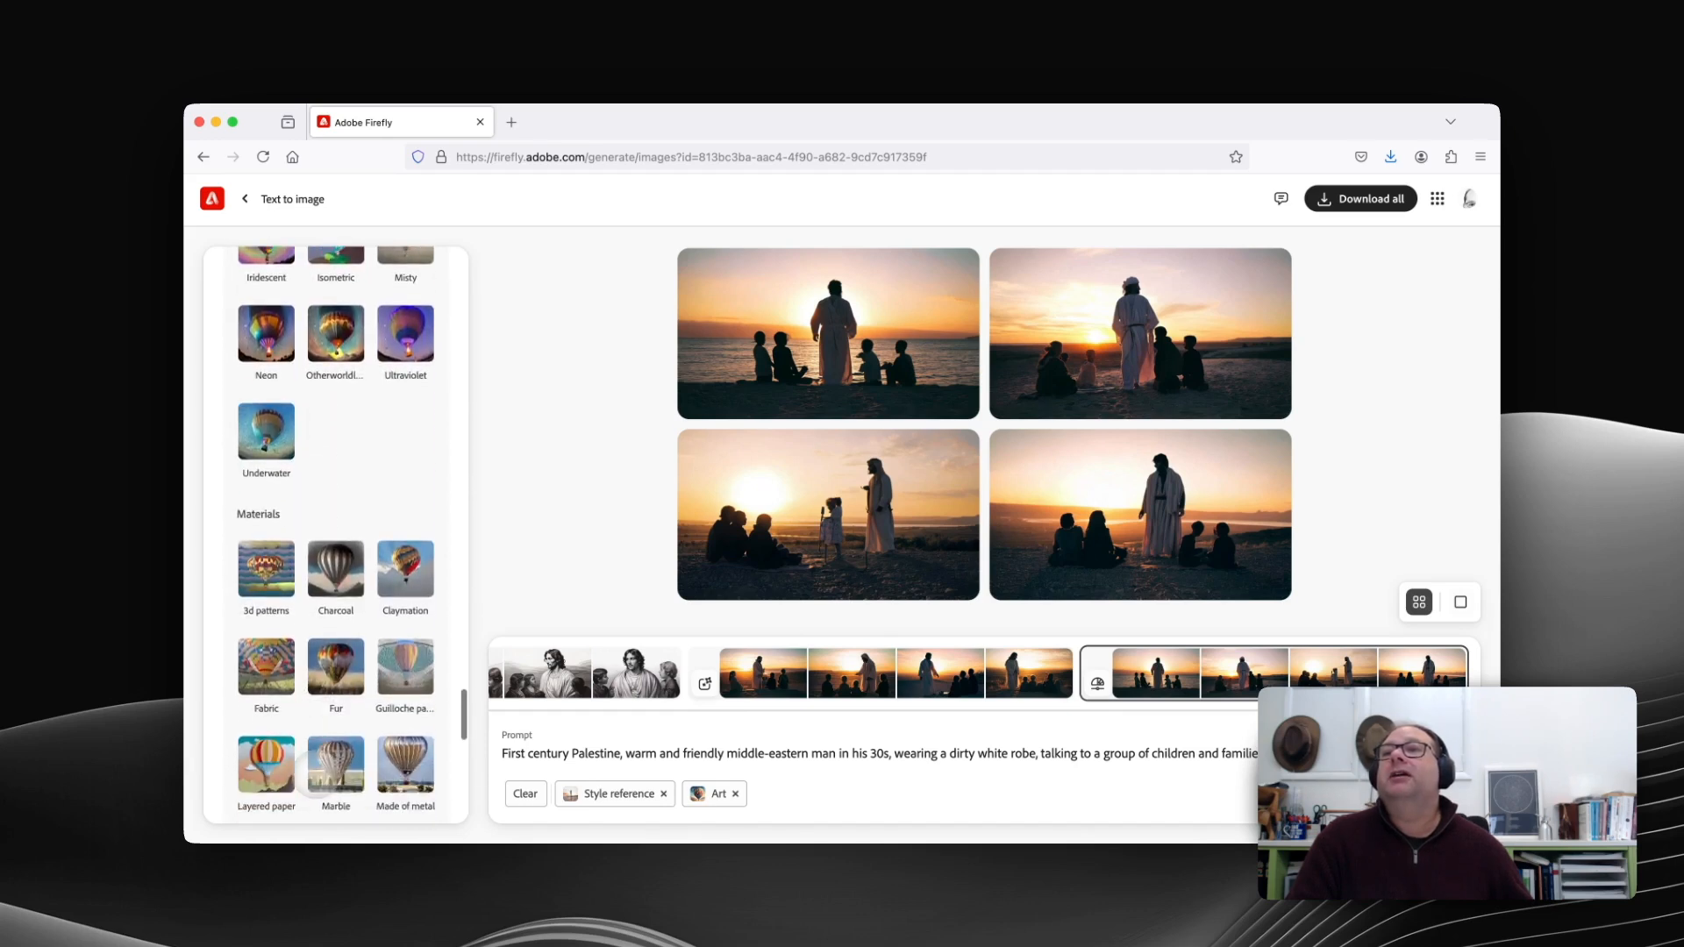
scroll(316, 773, "down", 1)
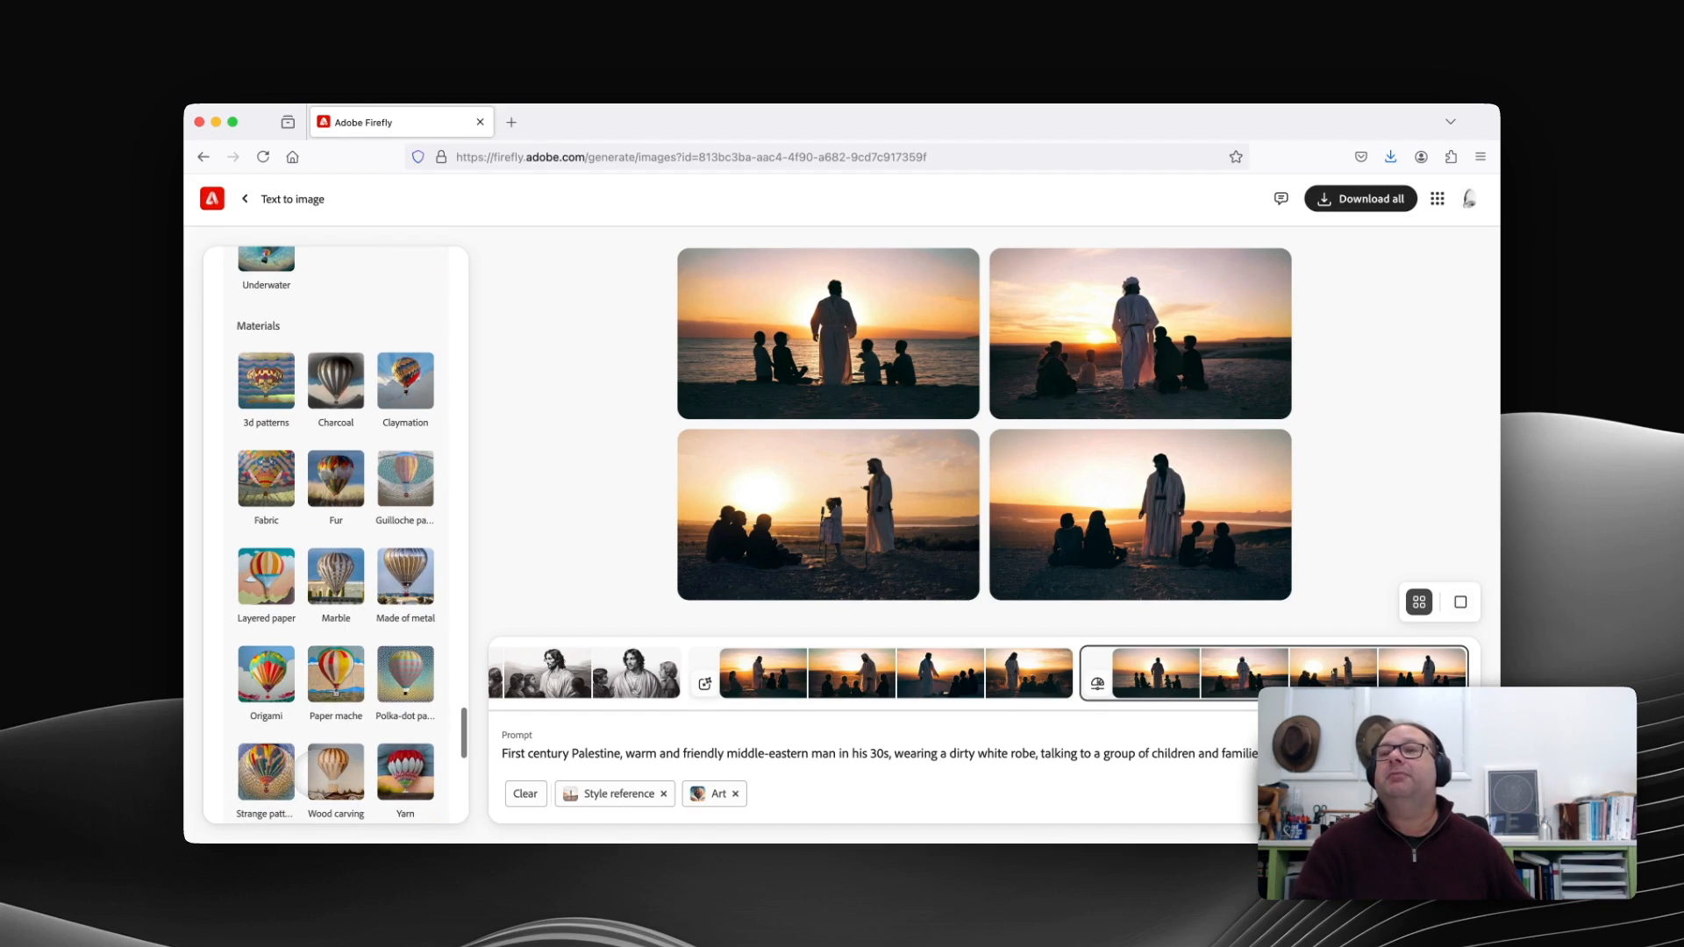
scroll(324, 747, "down", 5)
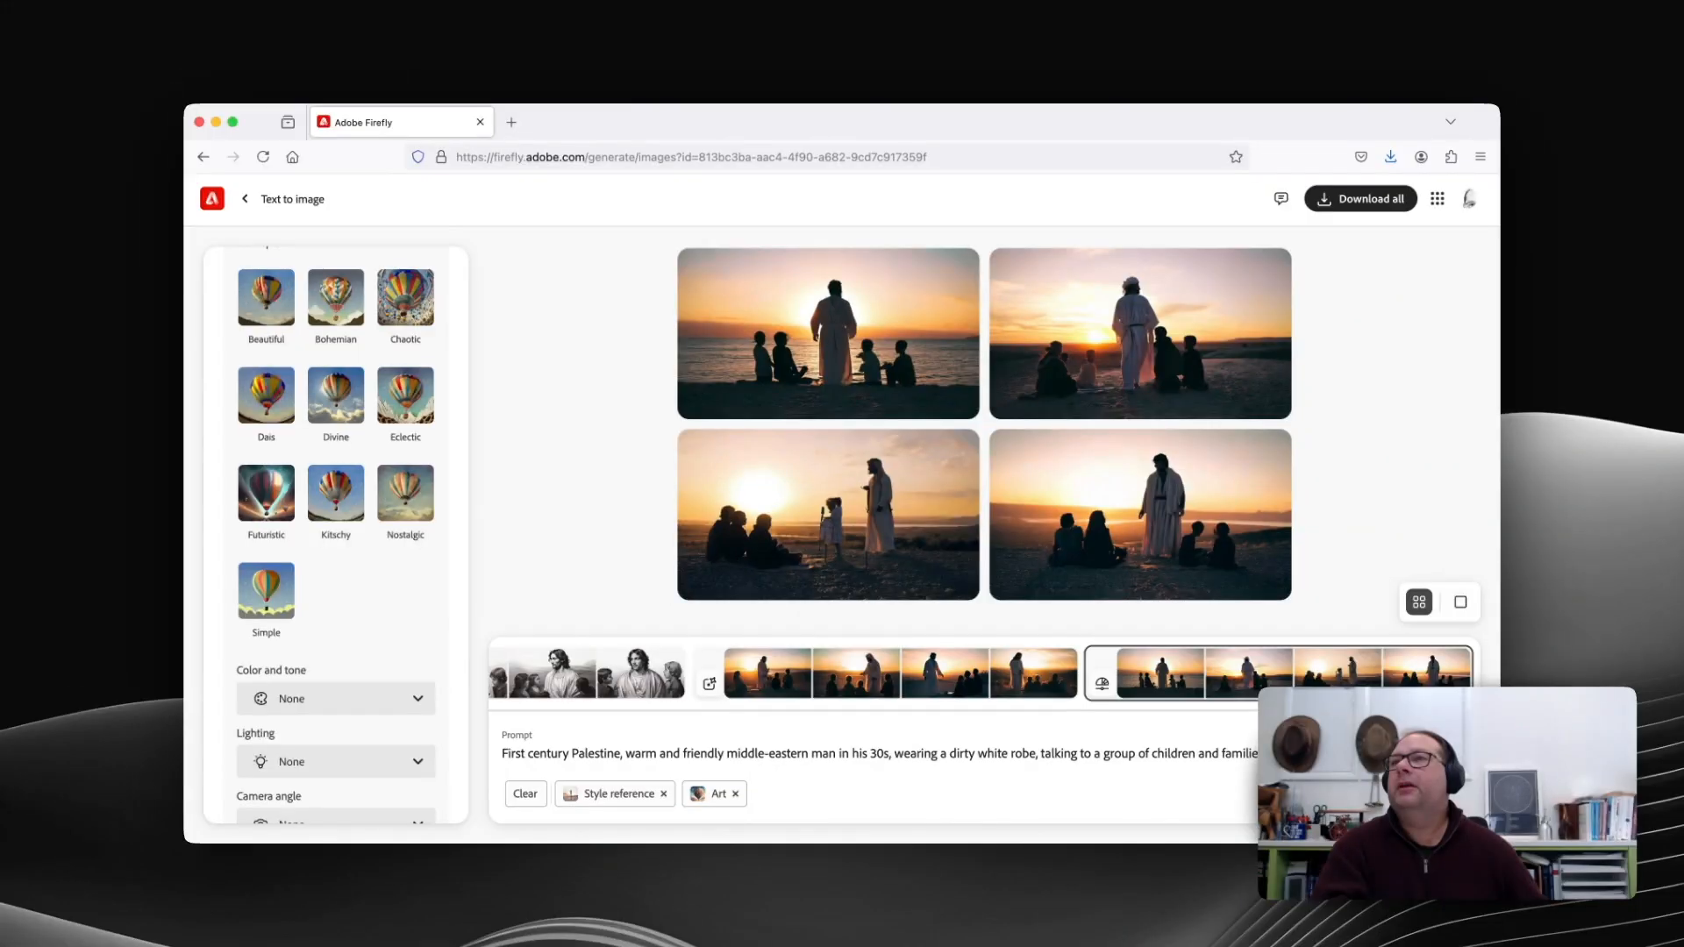
Add the Pop art effect from the themes and remove the style reference from the prompt settings
scroll(336, 535, "up", 4)
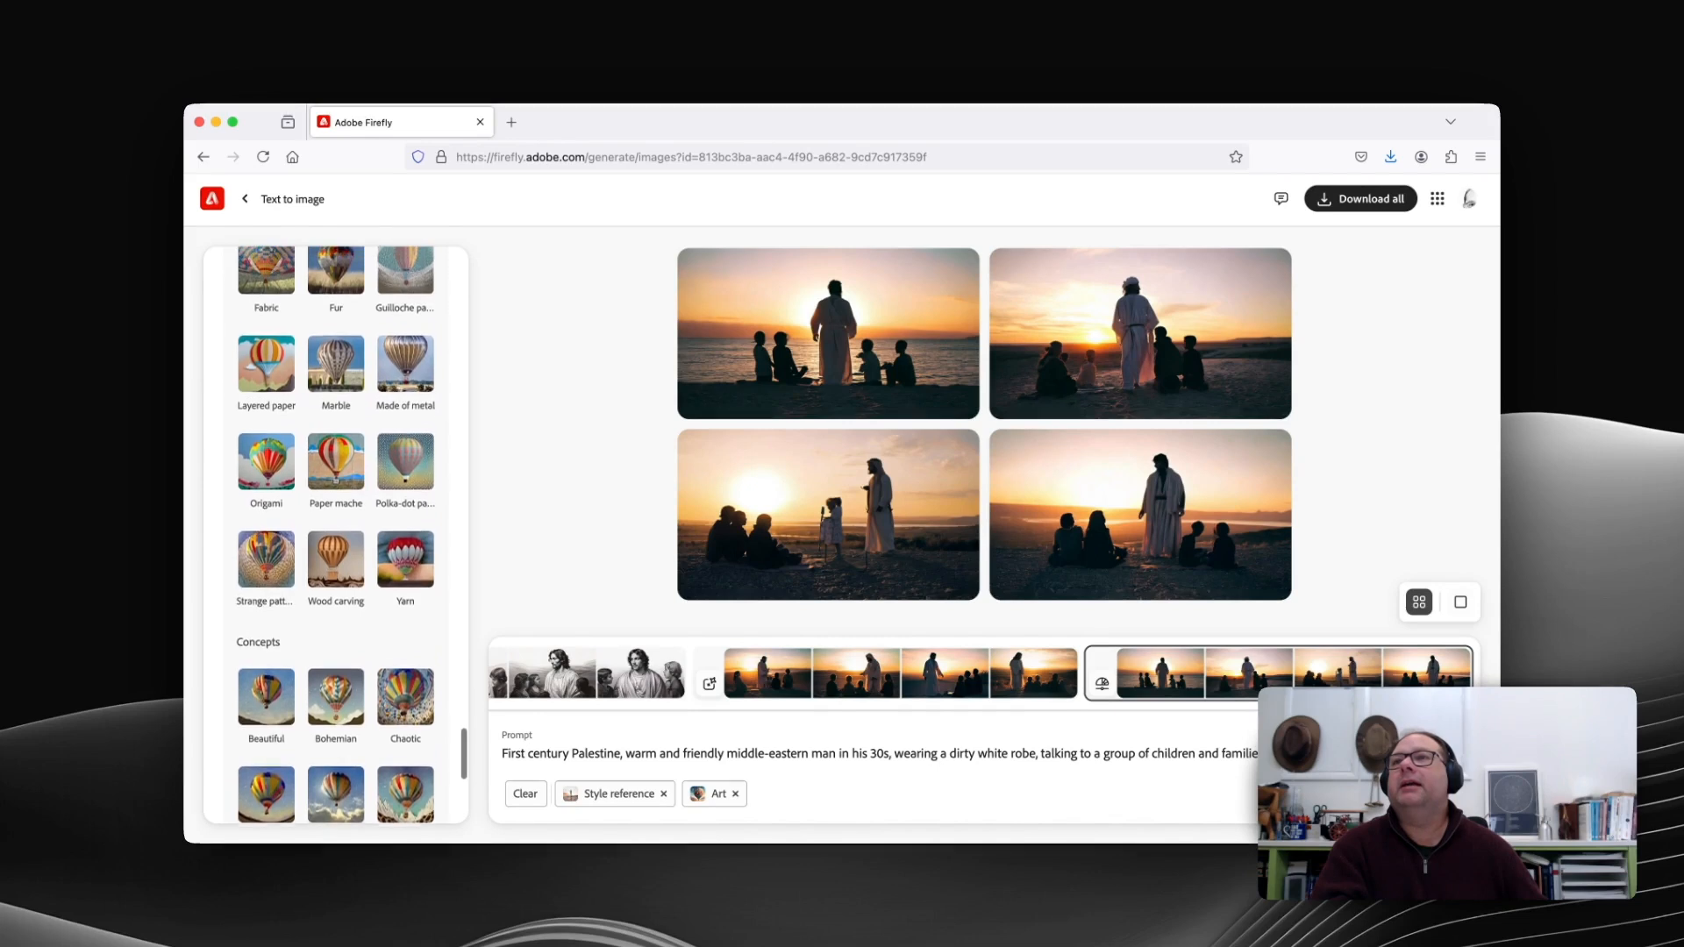
scroll(336, 535, "up", 1)
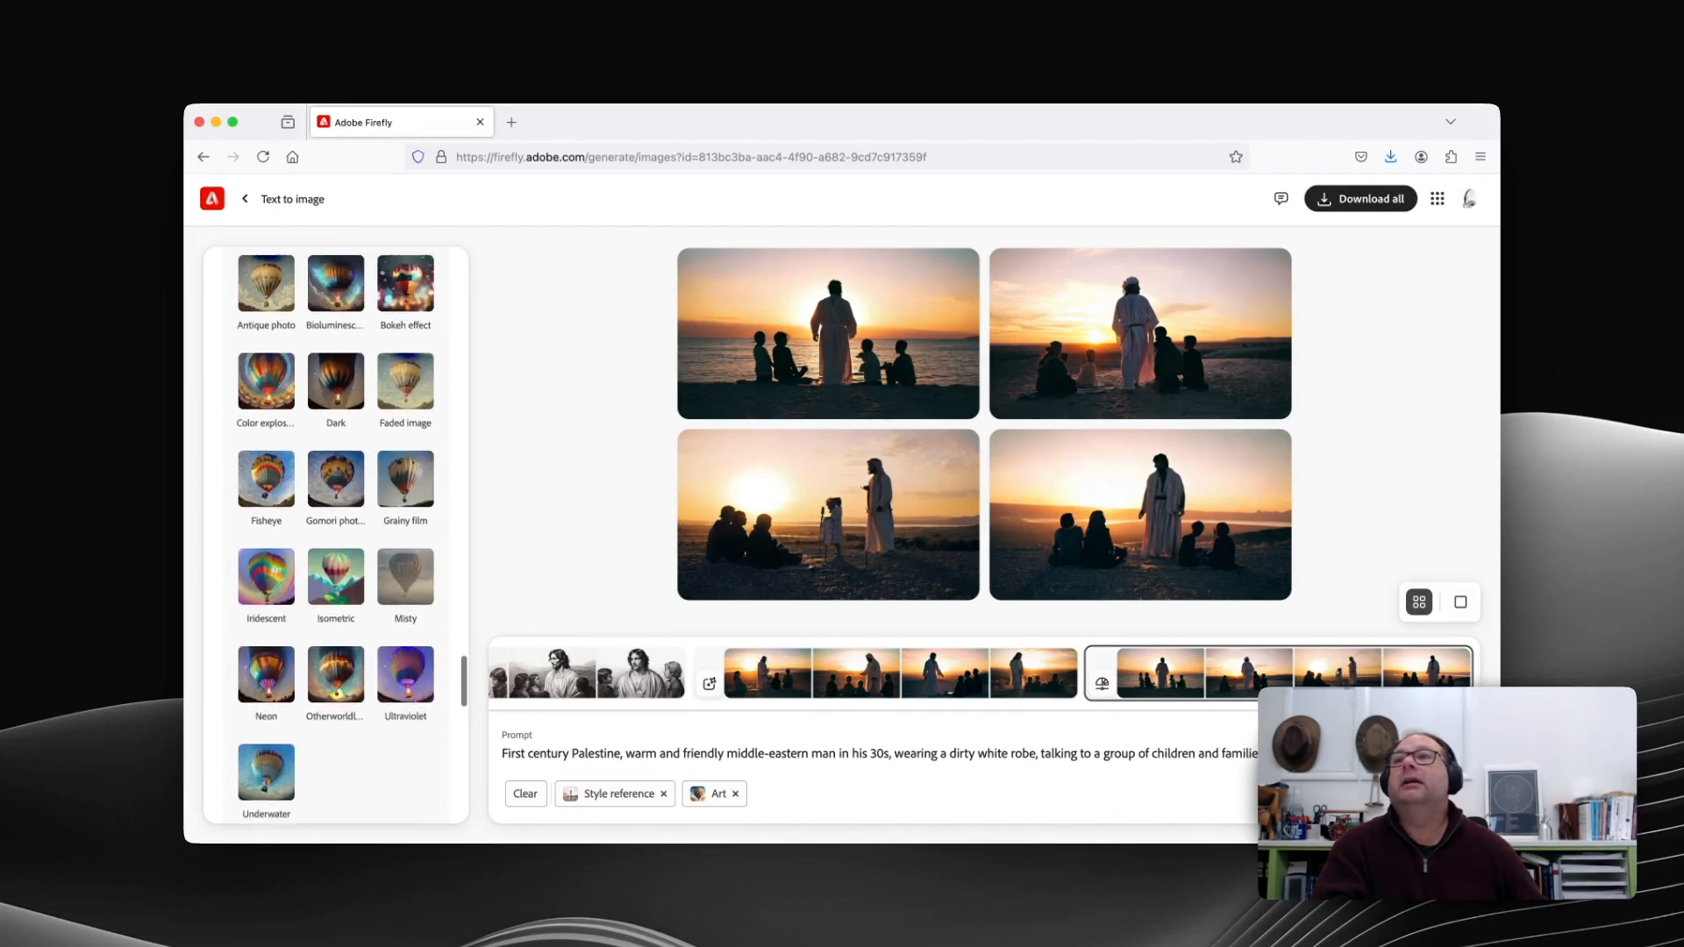
scroll(336, 535, "up", 2)
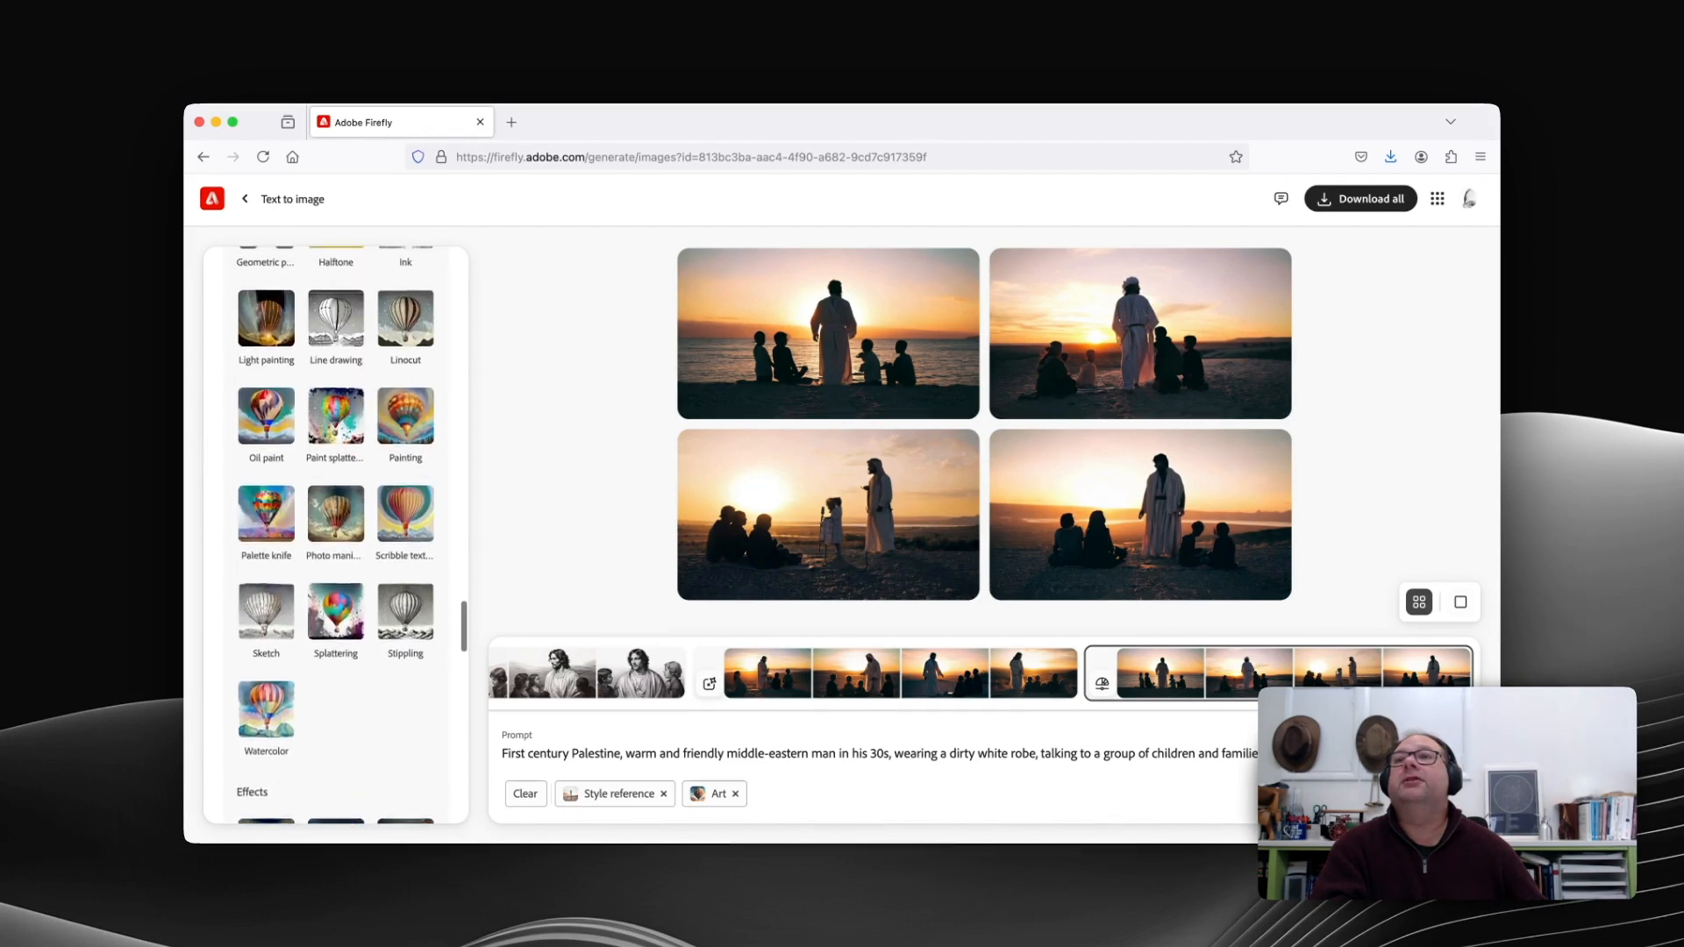
scroll(336, 535, "up", 1)
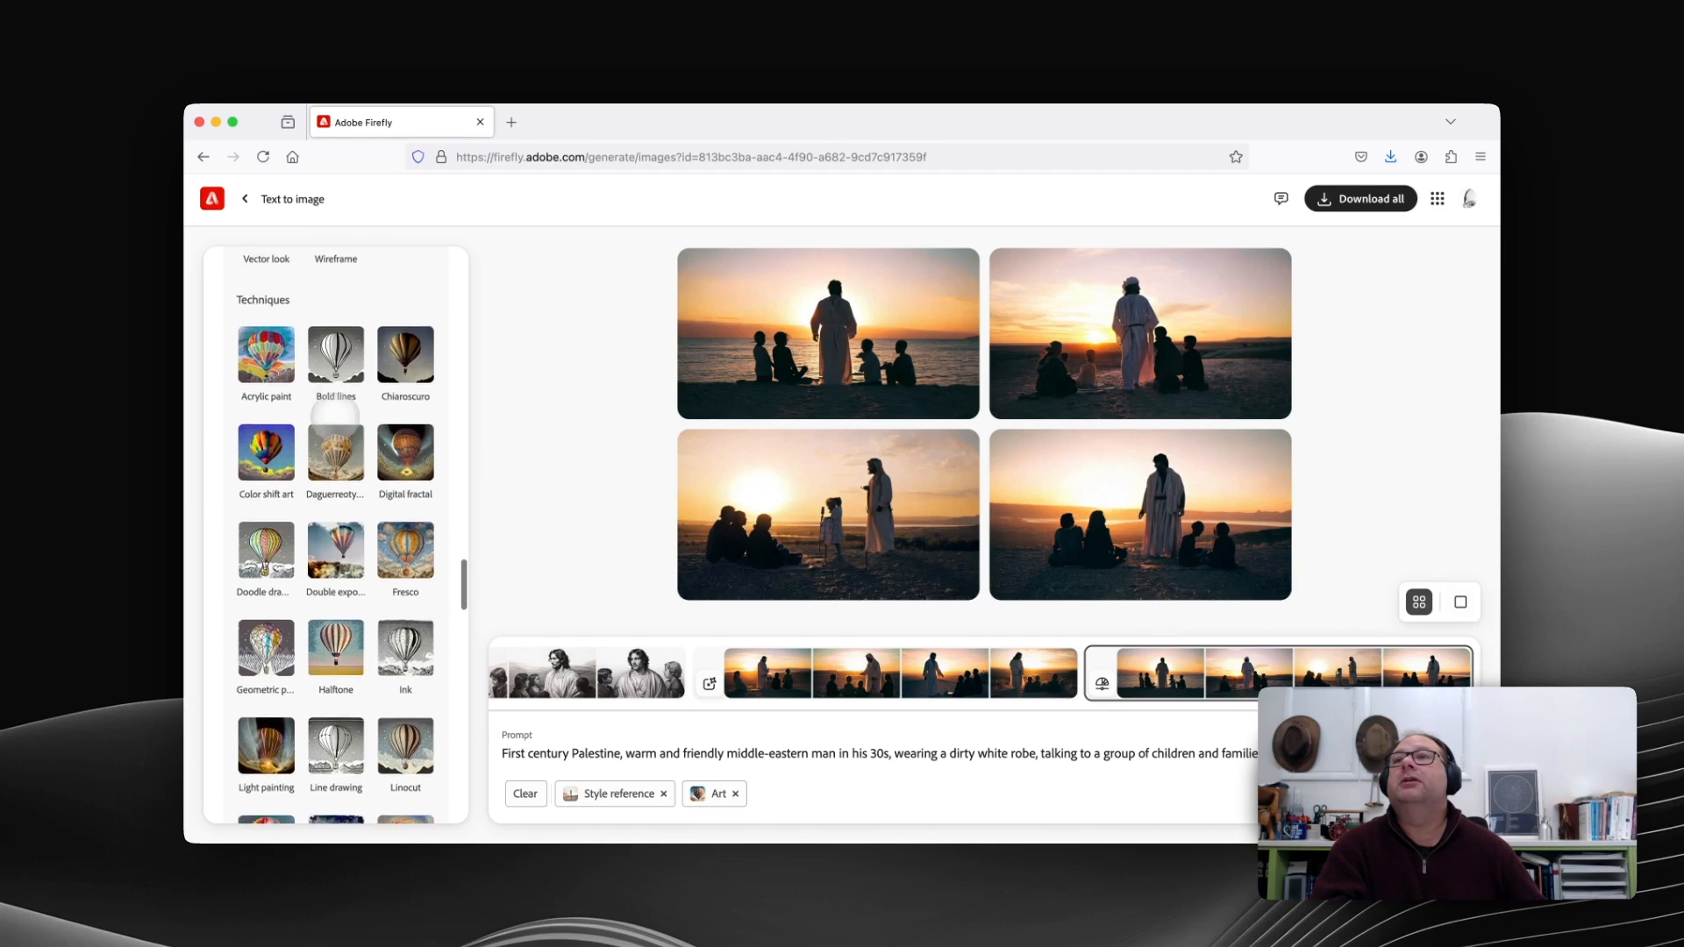
scroll(335, 535, "up", 10)
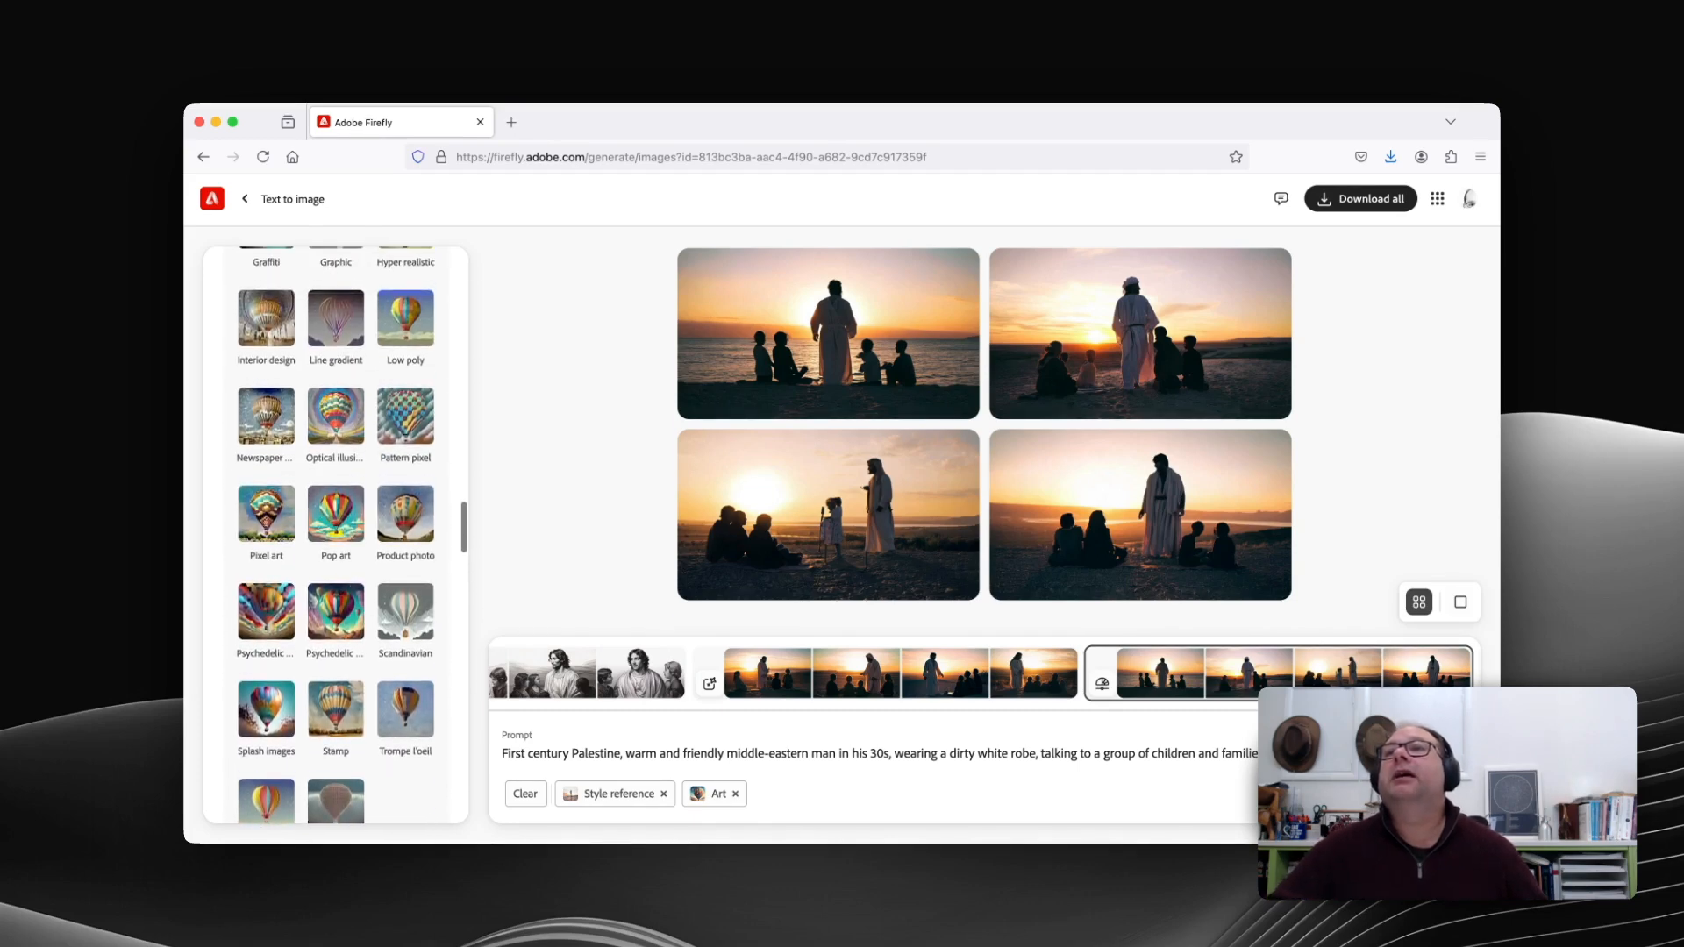
left_click(331, 498)
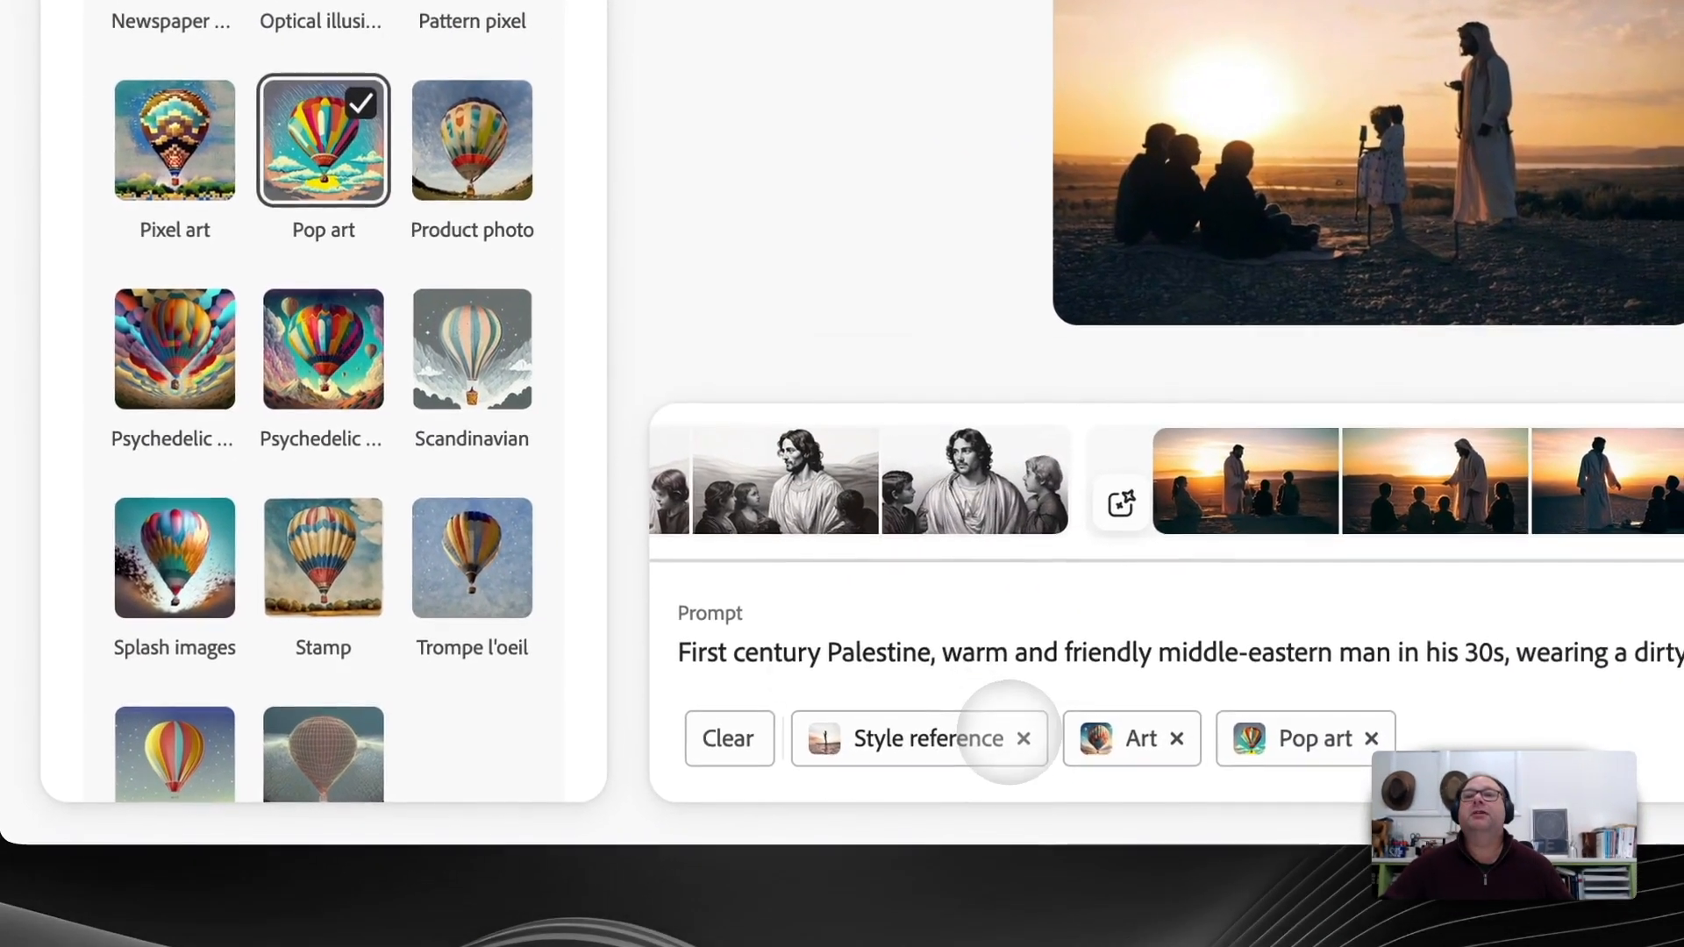
mouse_move(1123, 824)
left_click(1021, 737)
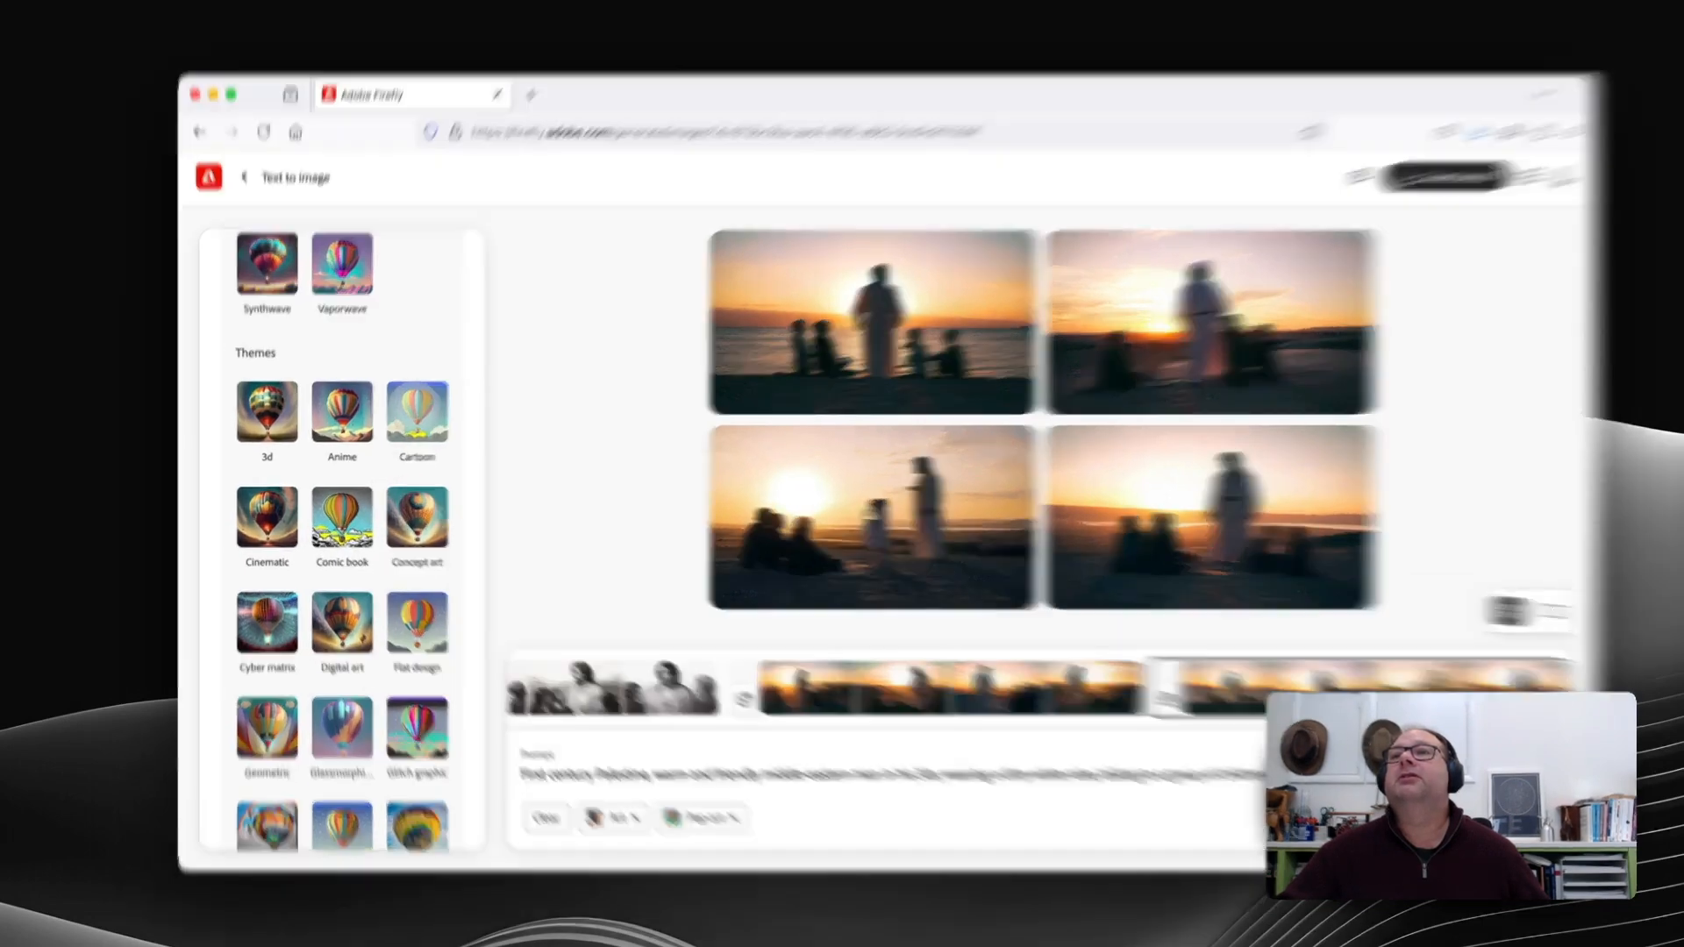
Add the Cartoon and Comic book theme effects and generate a new set of images
left_click(406, 416)
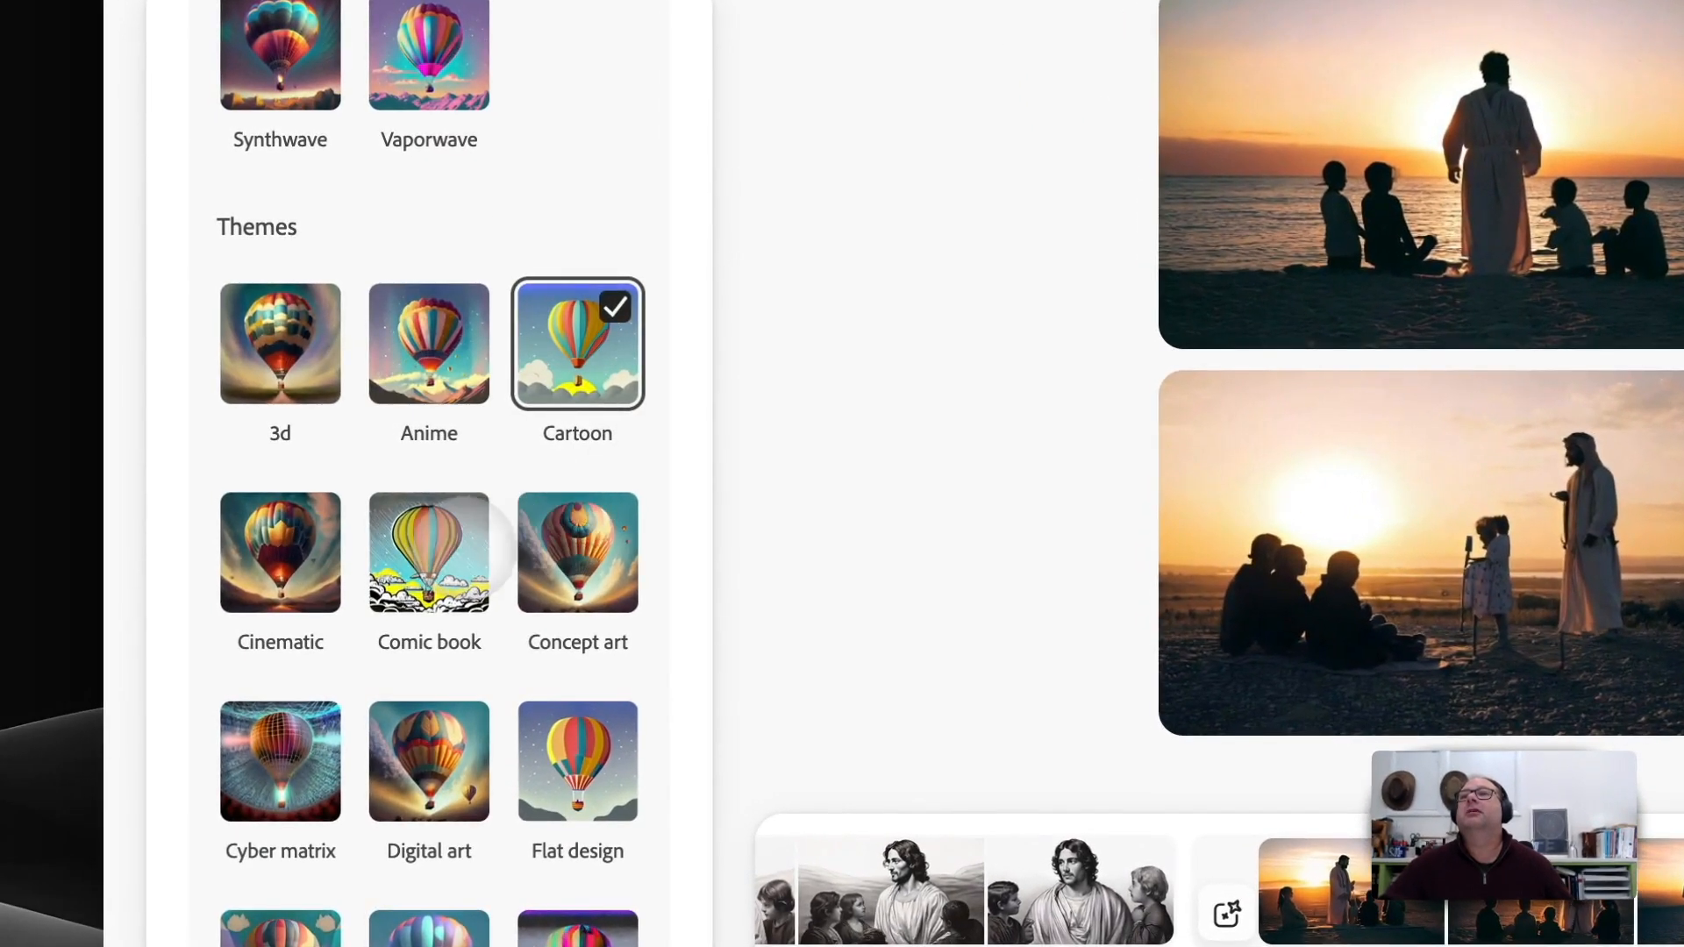
left_click(429, 548)
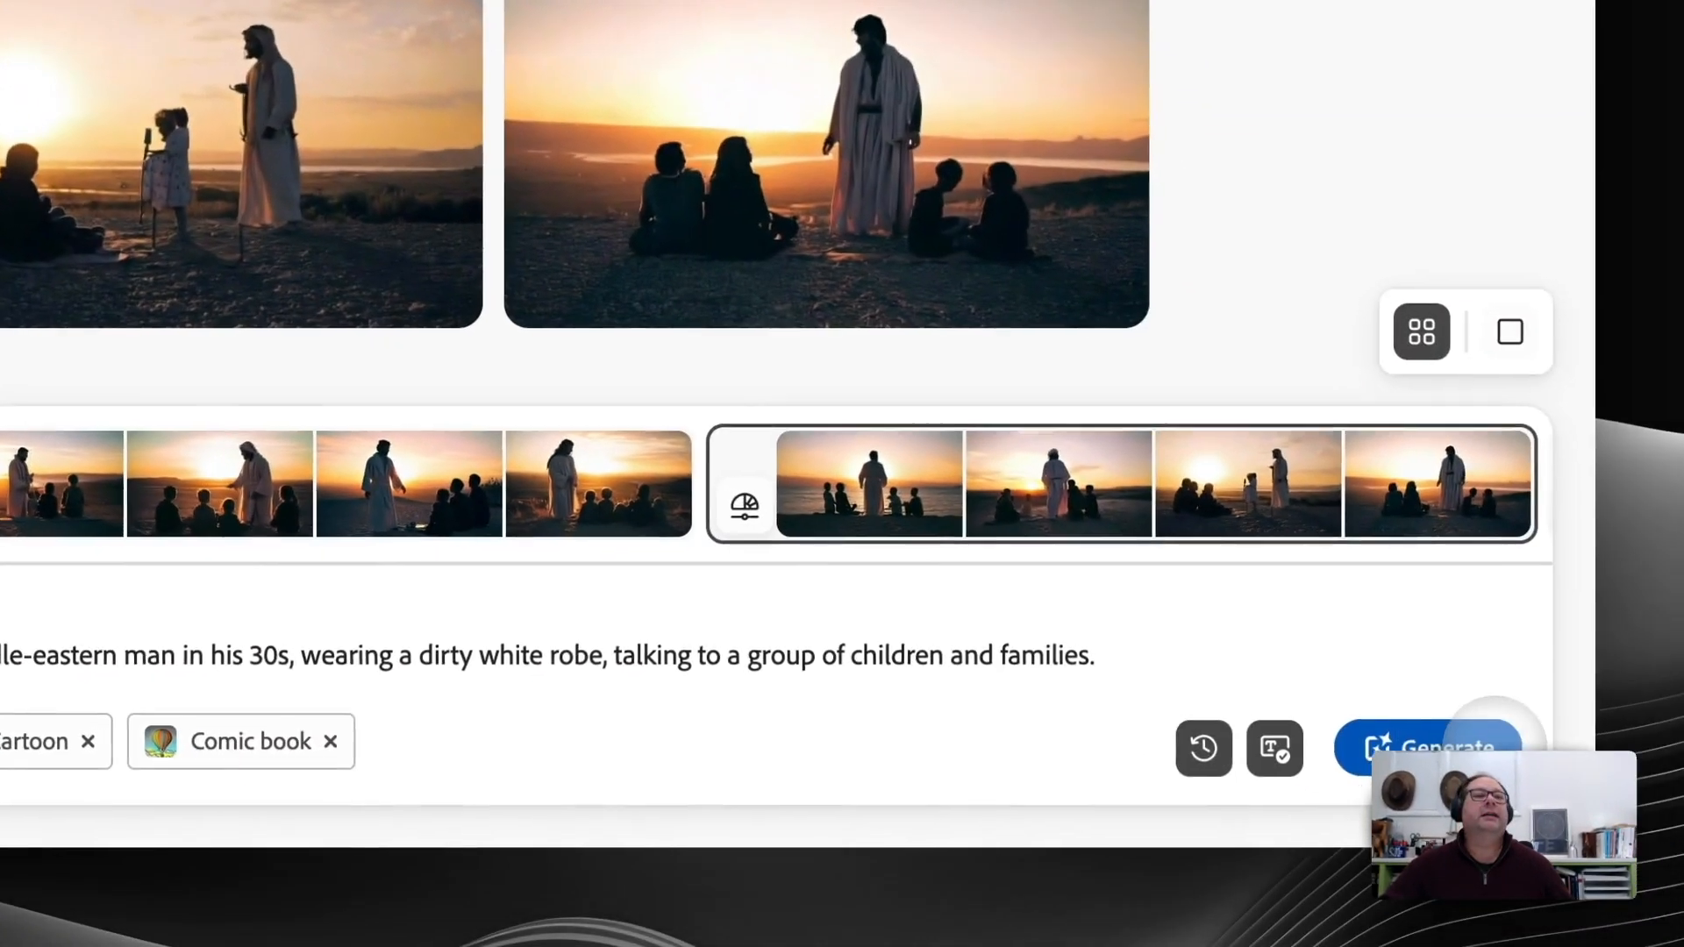
left_click(1603, 784)
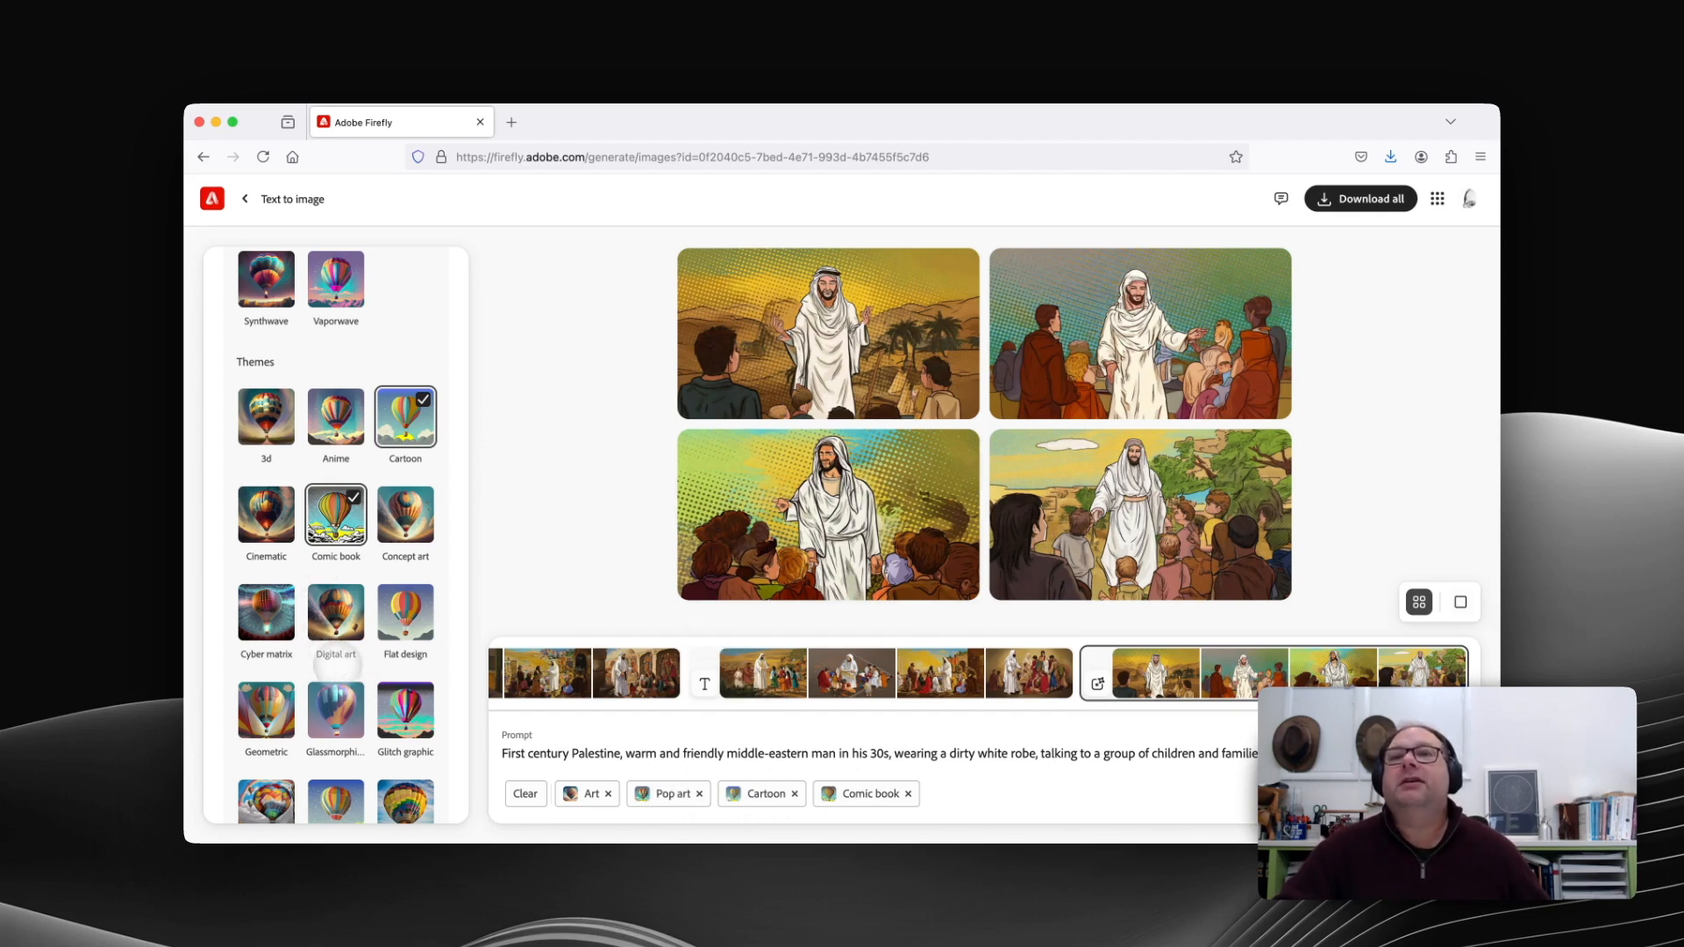
Look over the color and tone options, and remove the Art, Pop art, Cartoon and Comic book settings from the prompt
scroll(353, 680, "down", 20)
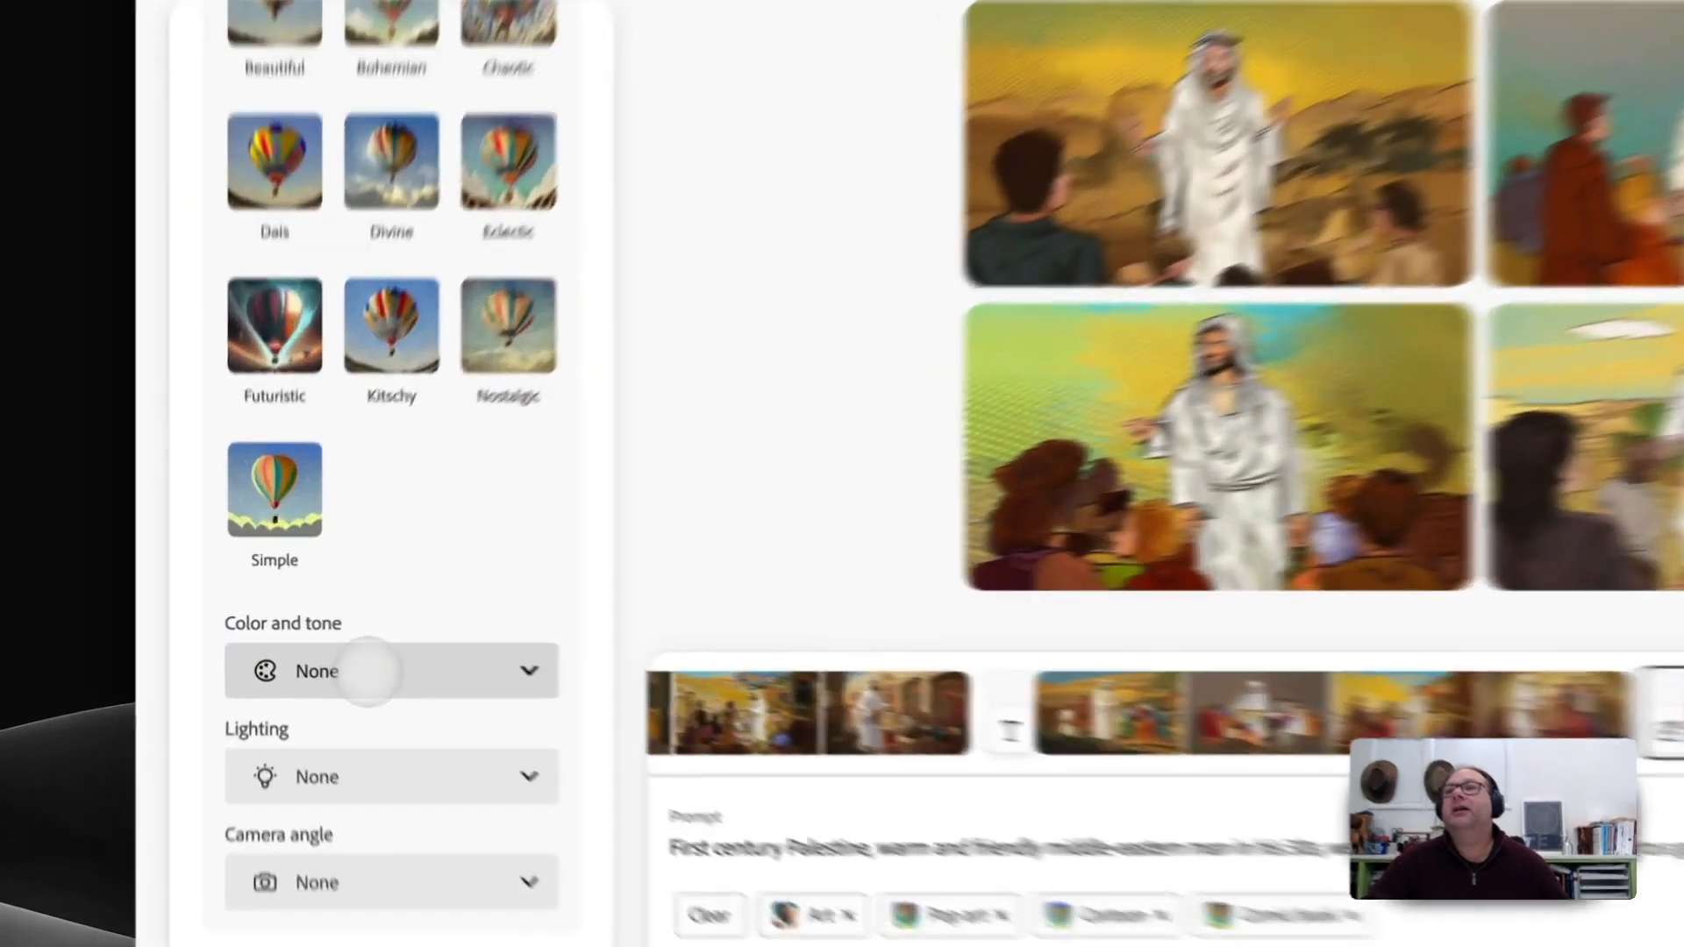
left_click(328, 648)
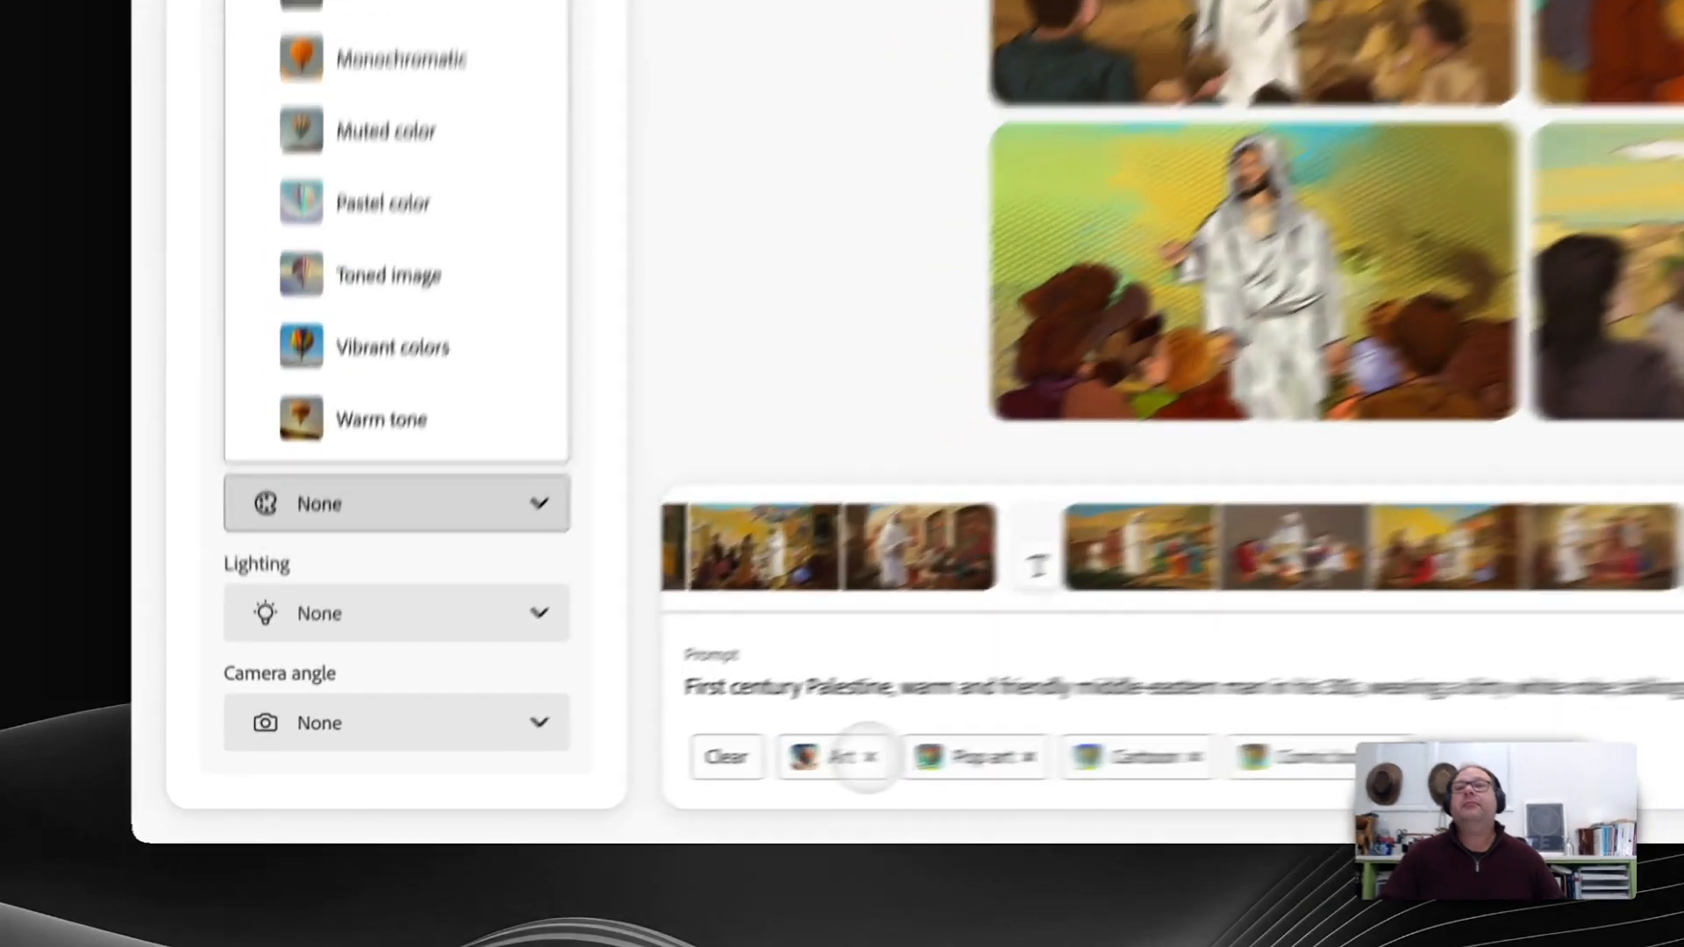
left_click(608, 794)
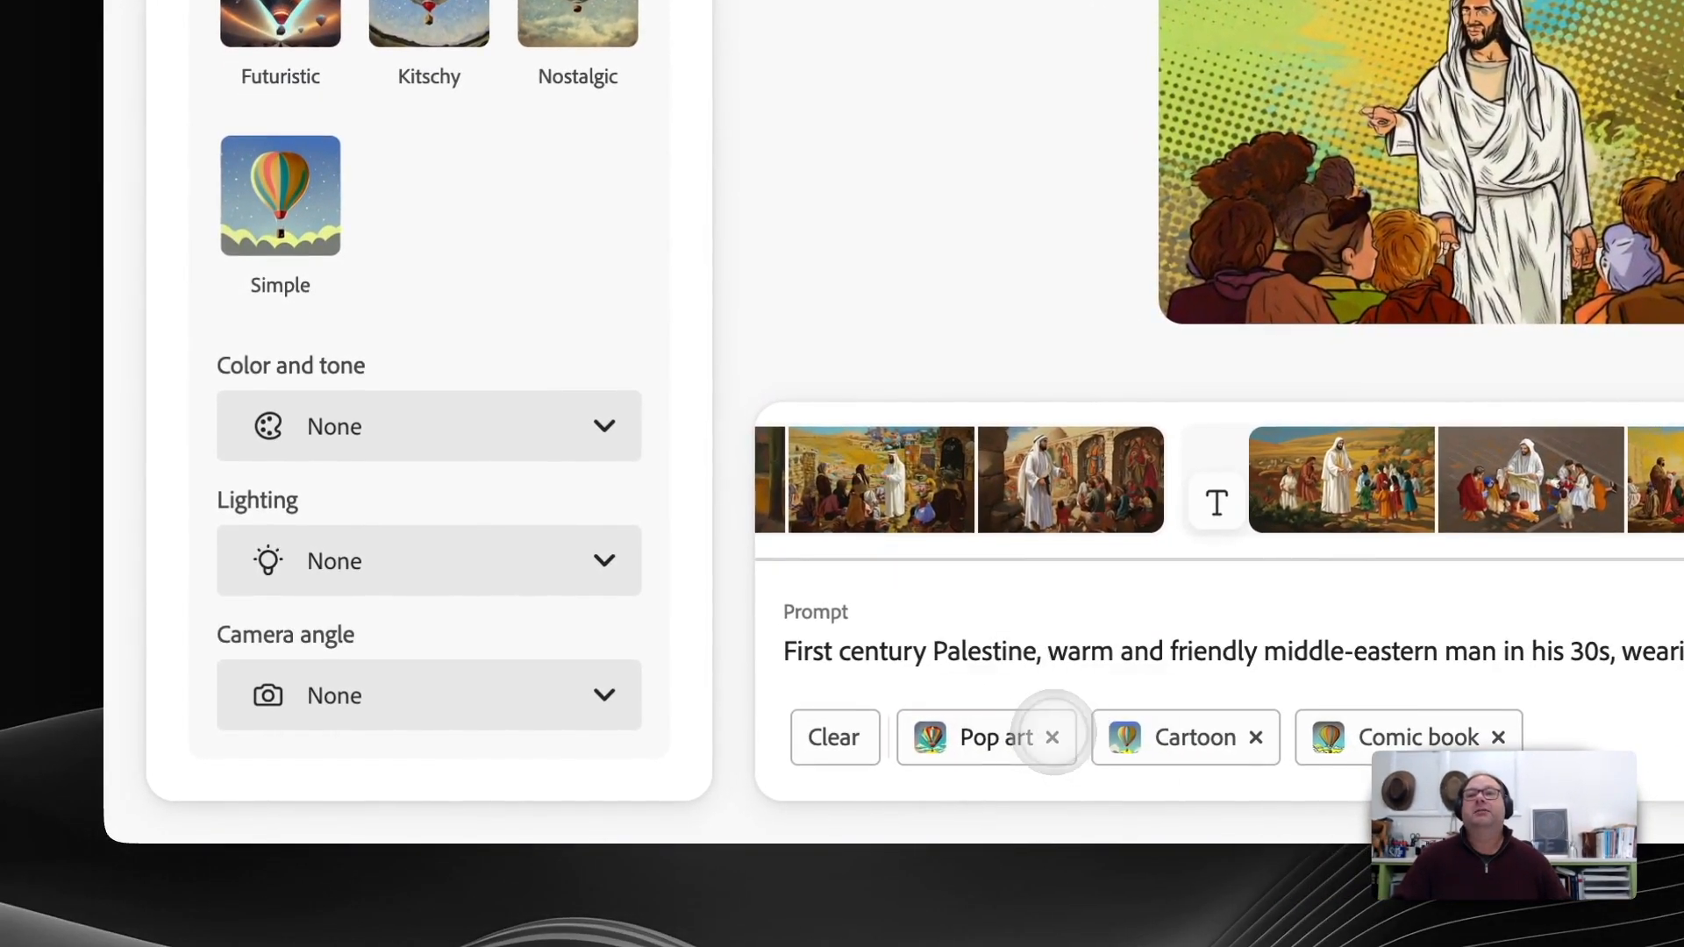
left_click(1051, 736)
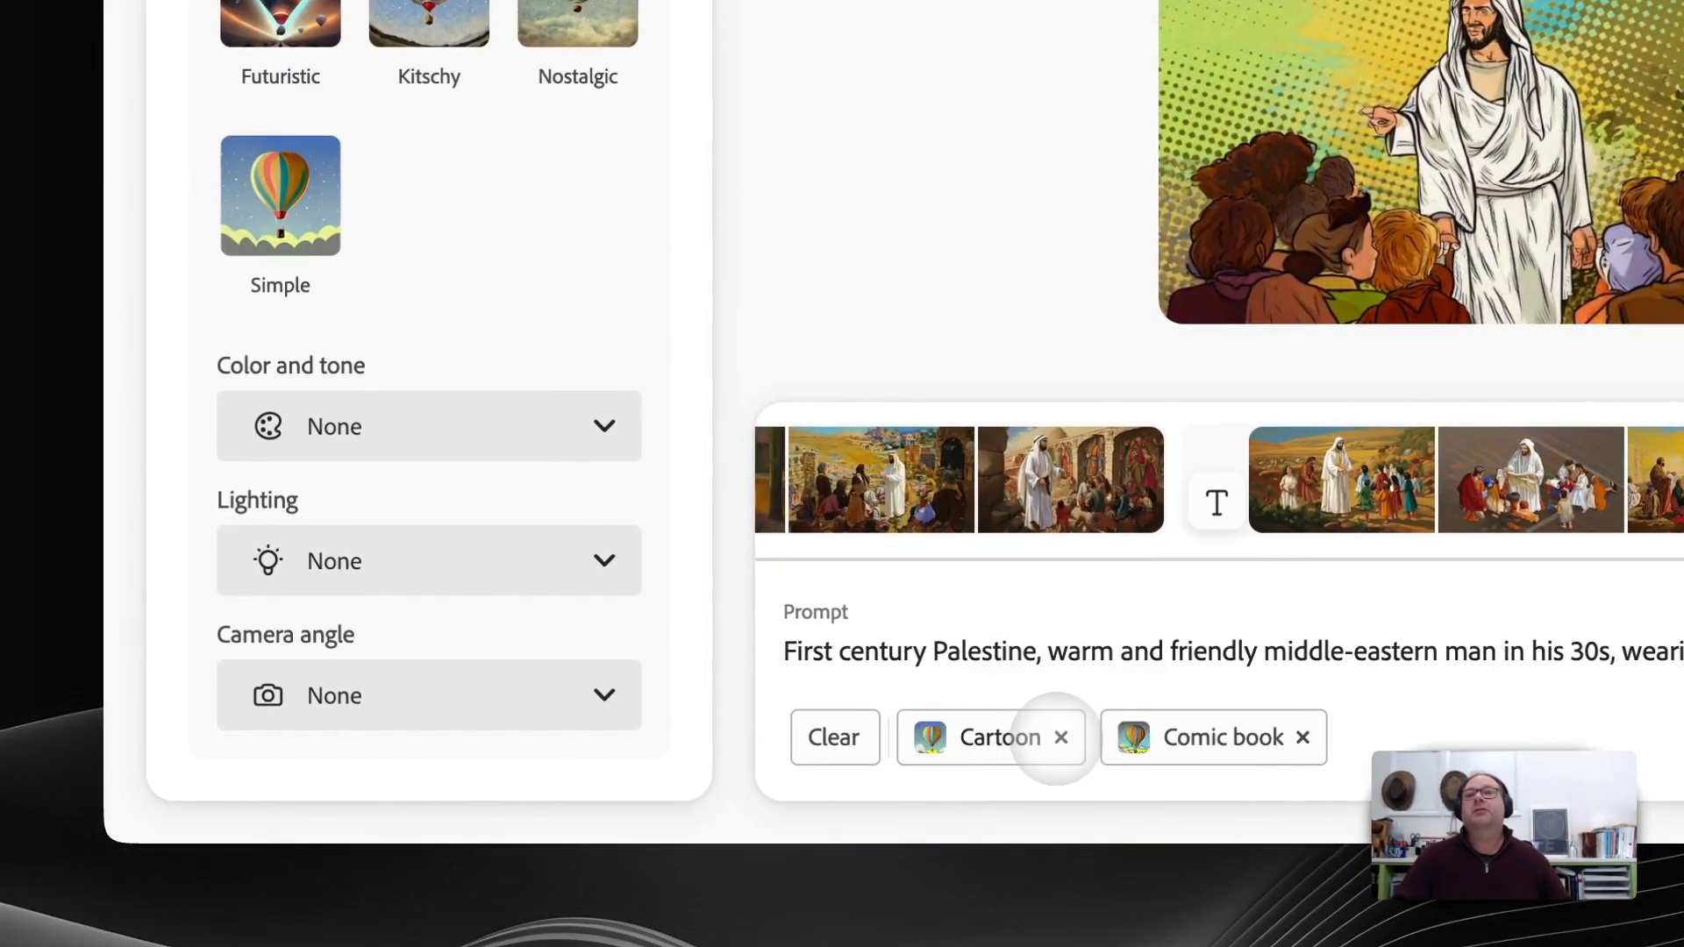
left_click(1058, 736)
left_click(1096, 735)
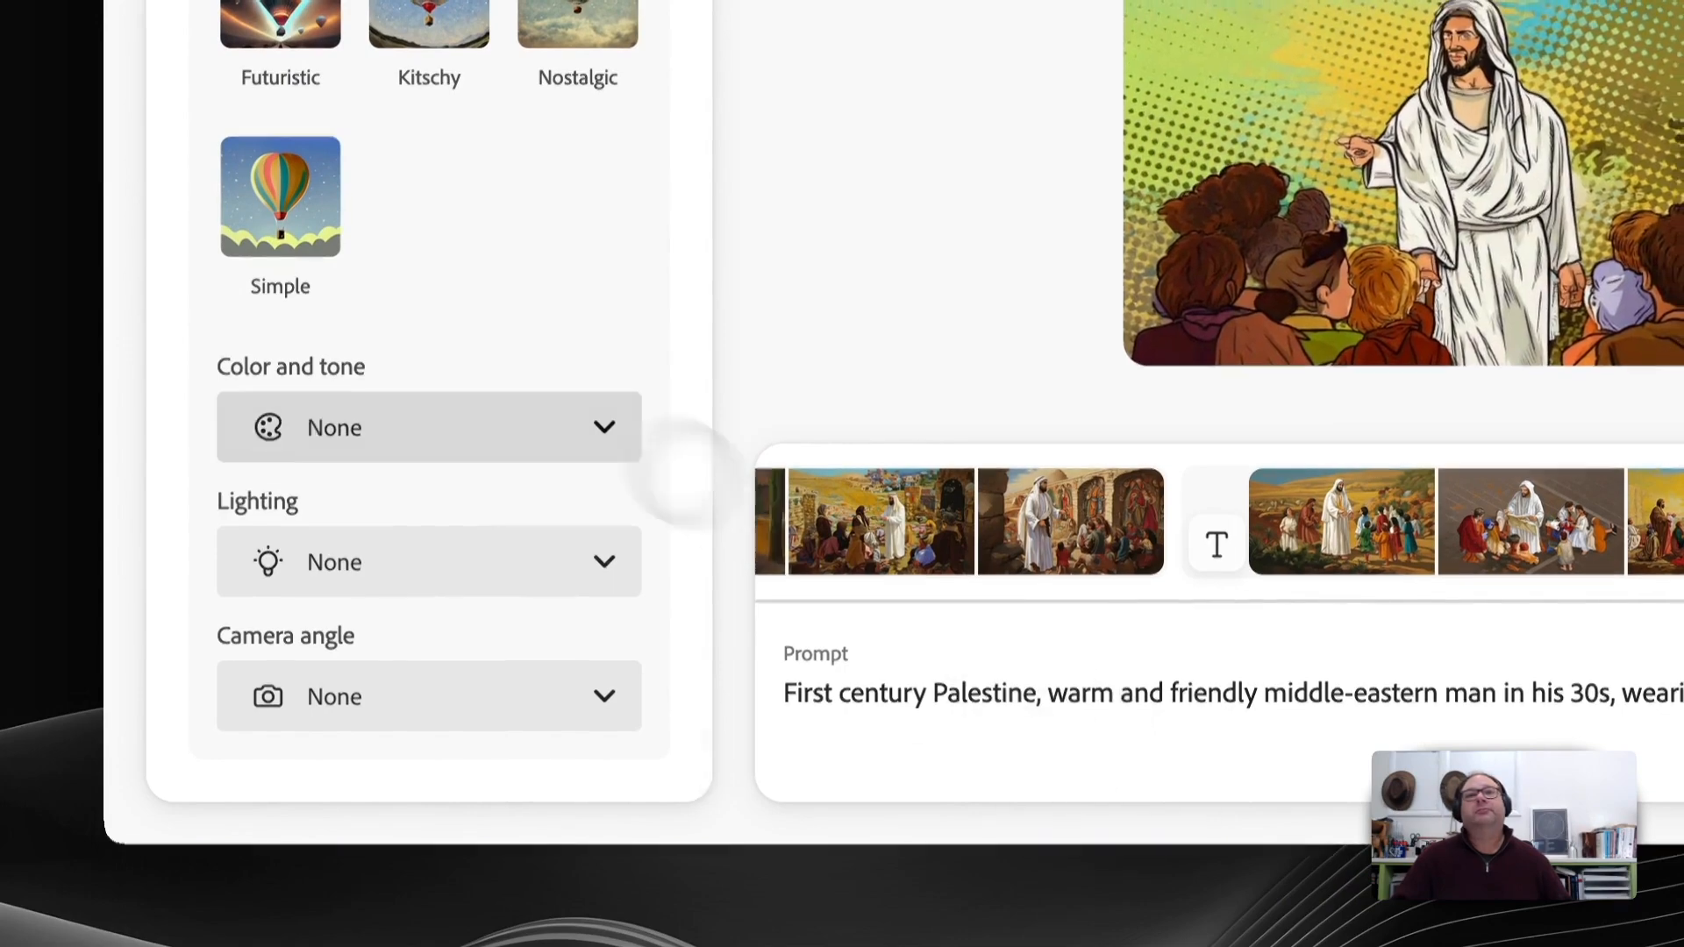
Set the content type of the images to Photo
scroll(375, 440, "up", 15)
scroll(354, 535, "down", 2)
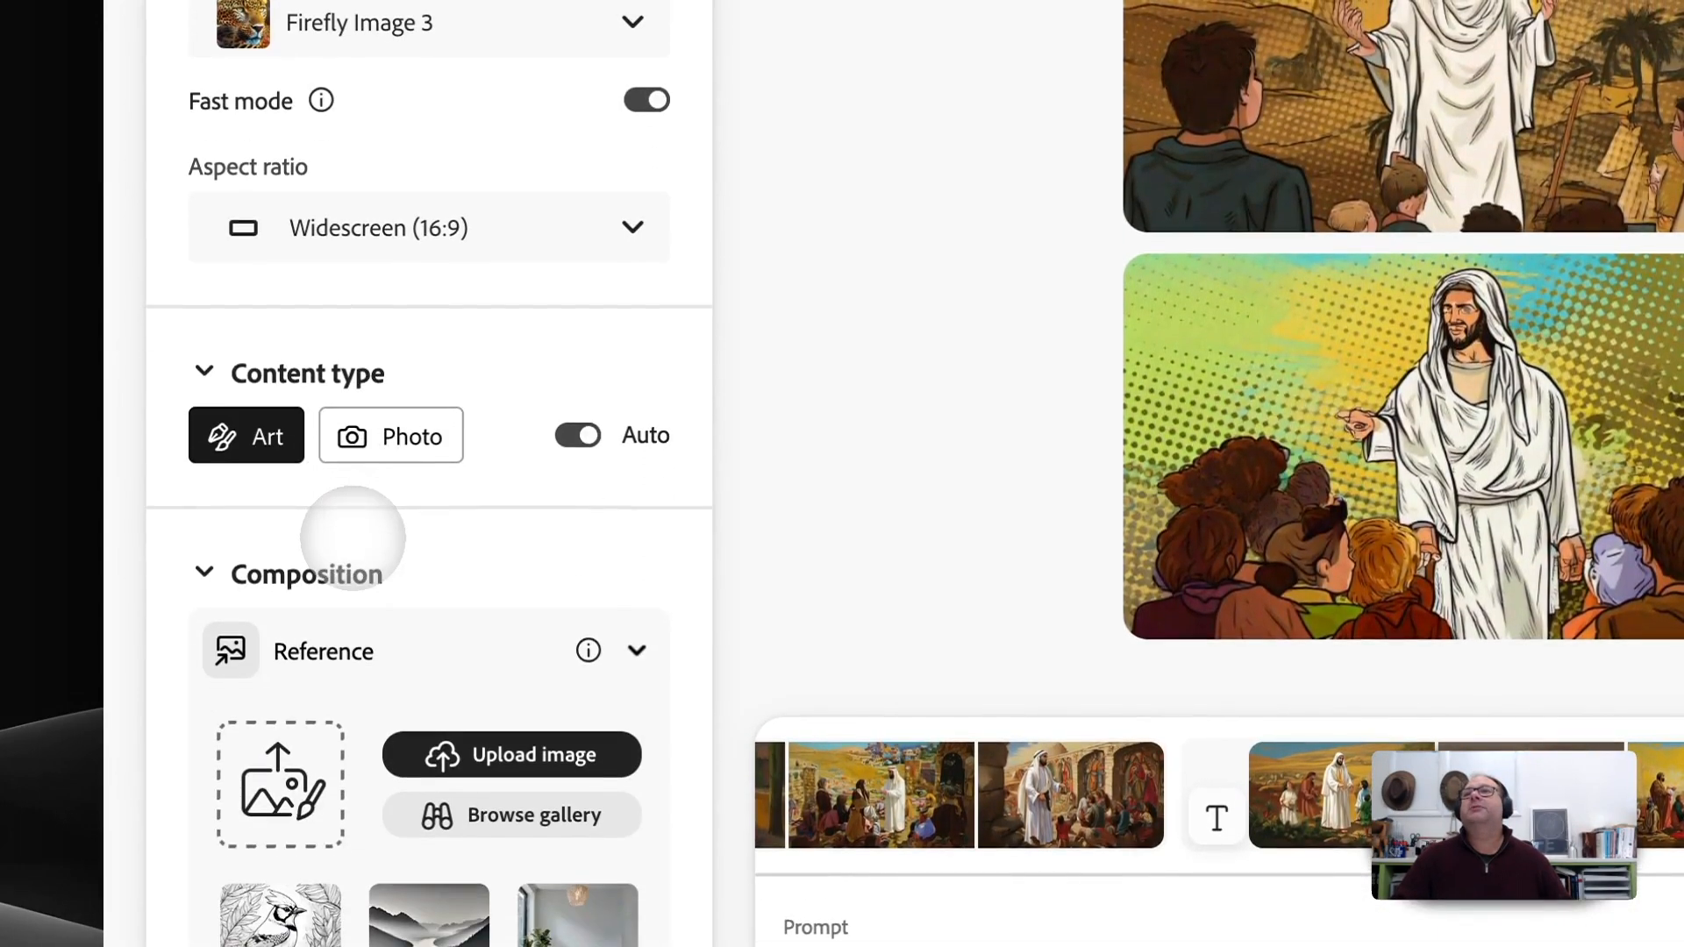
left_click(389, 432)
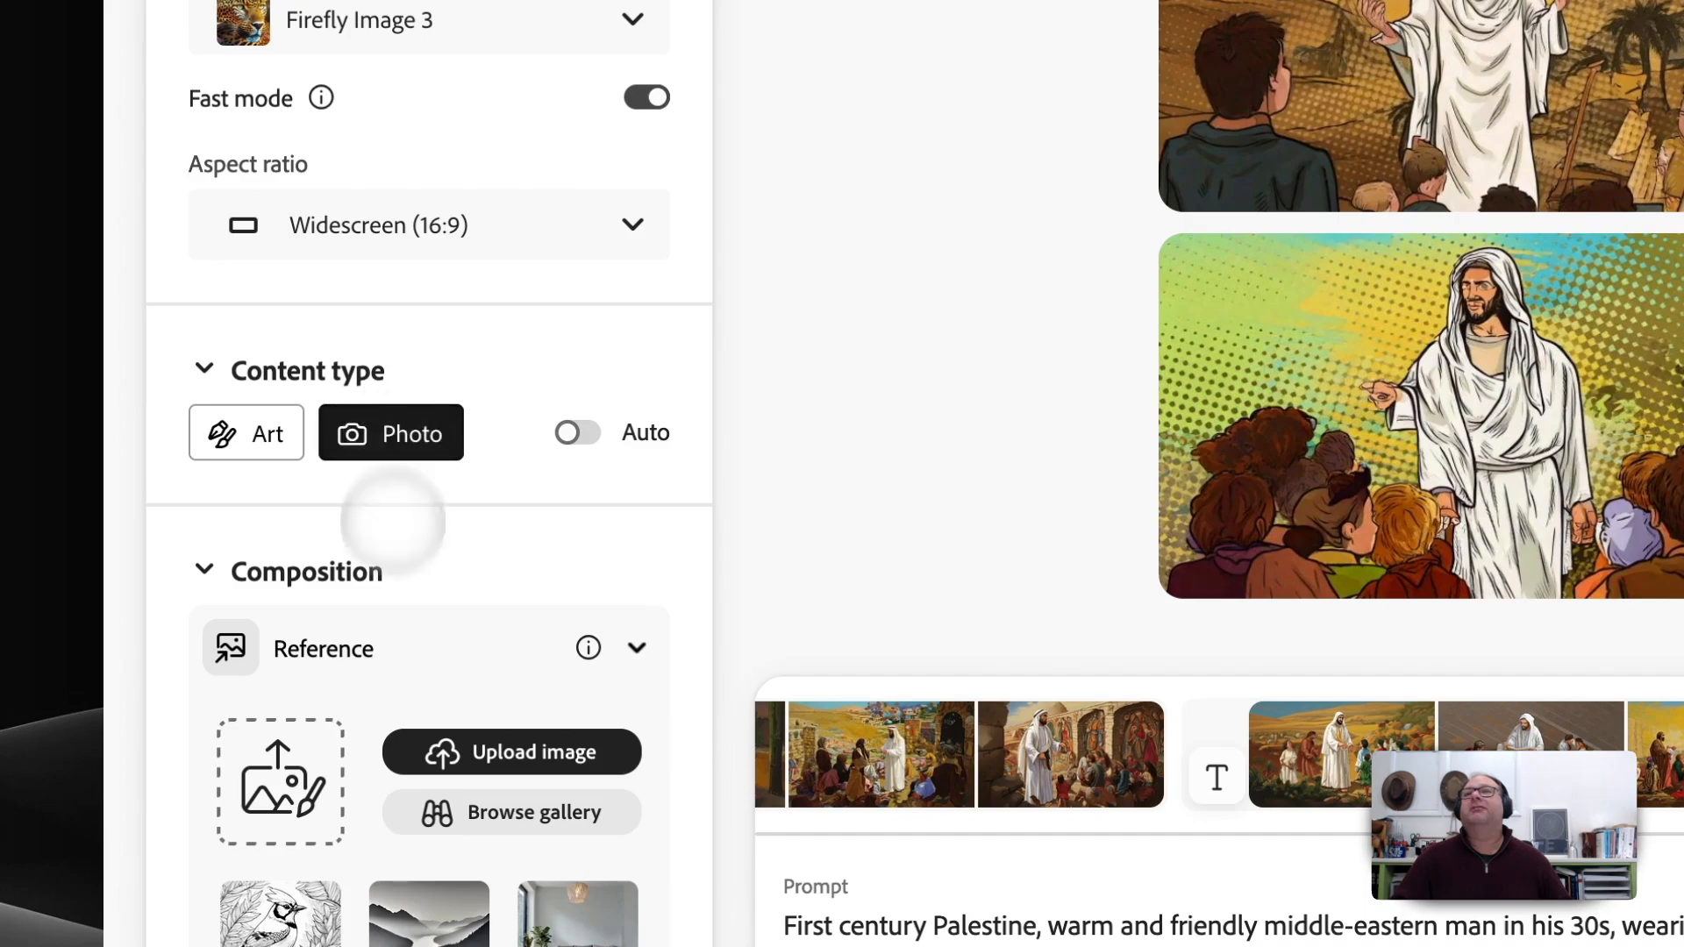
scroll(393, 647, "down", 15)
scroll(389, 643, "up", 1)
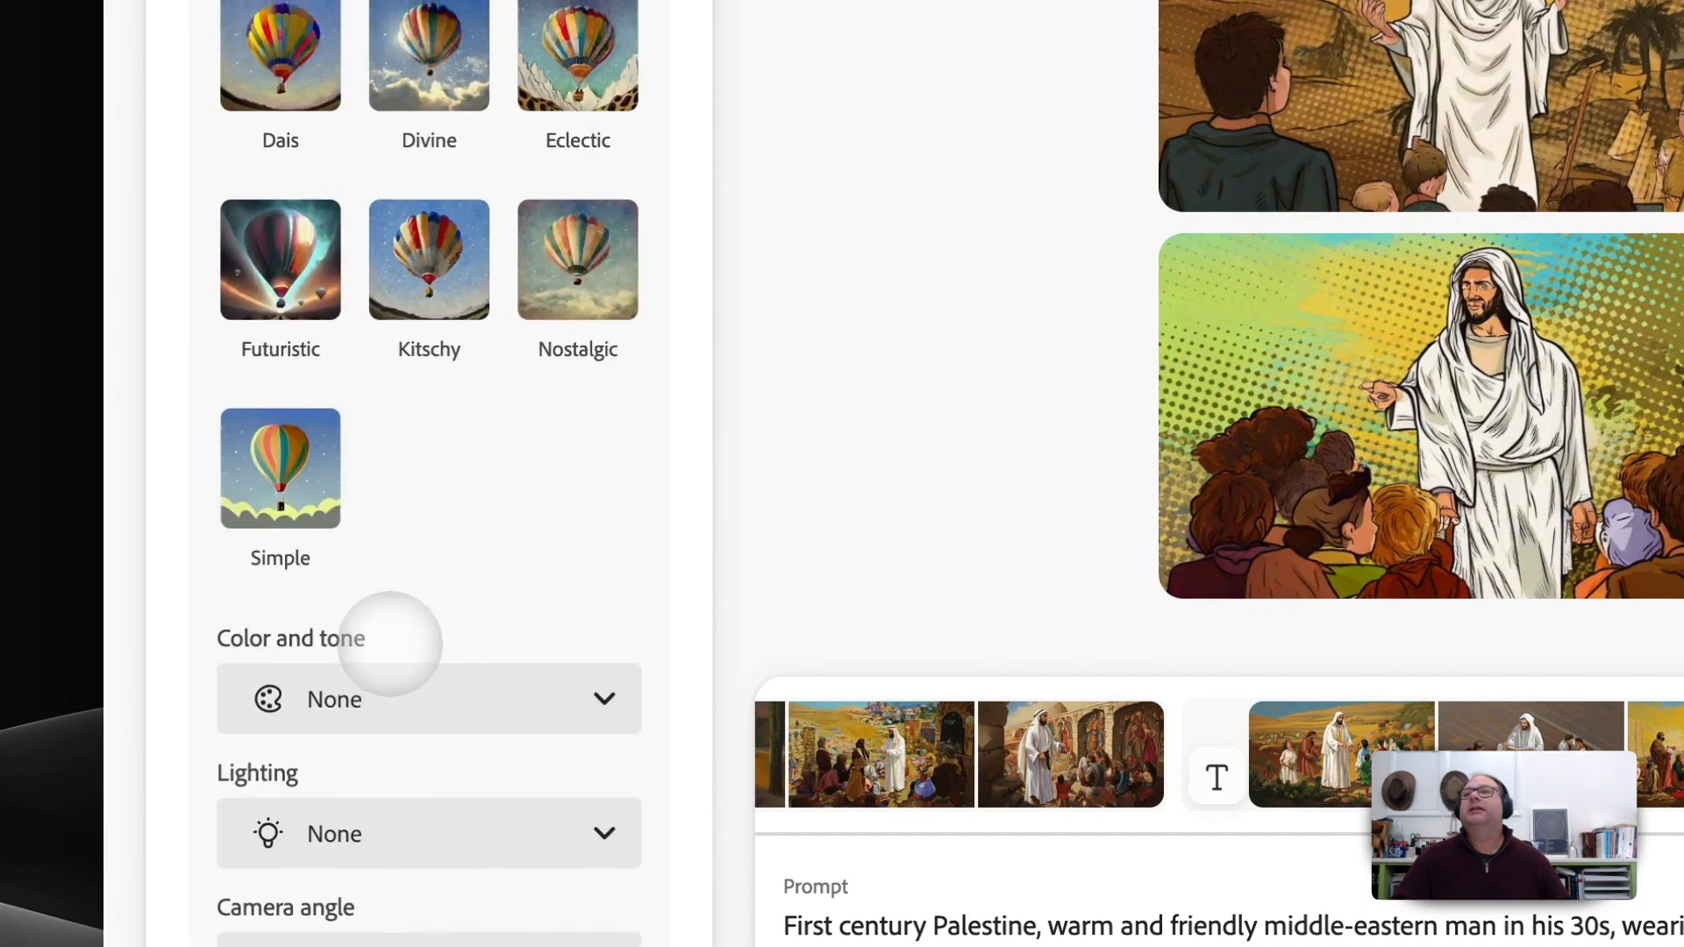
Set the color and tone to Golden and the lighting to Golden hour
left_click(387, 697)
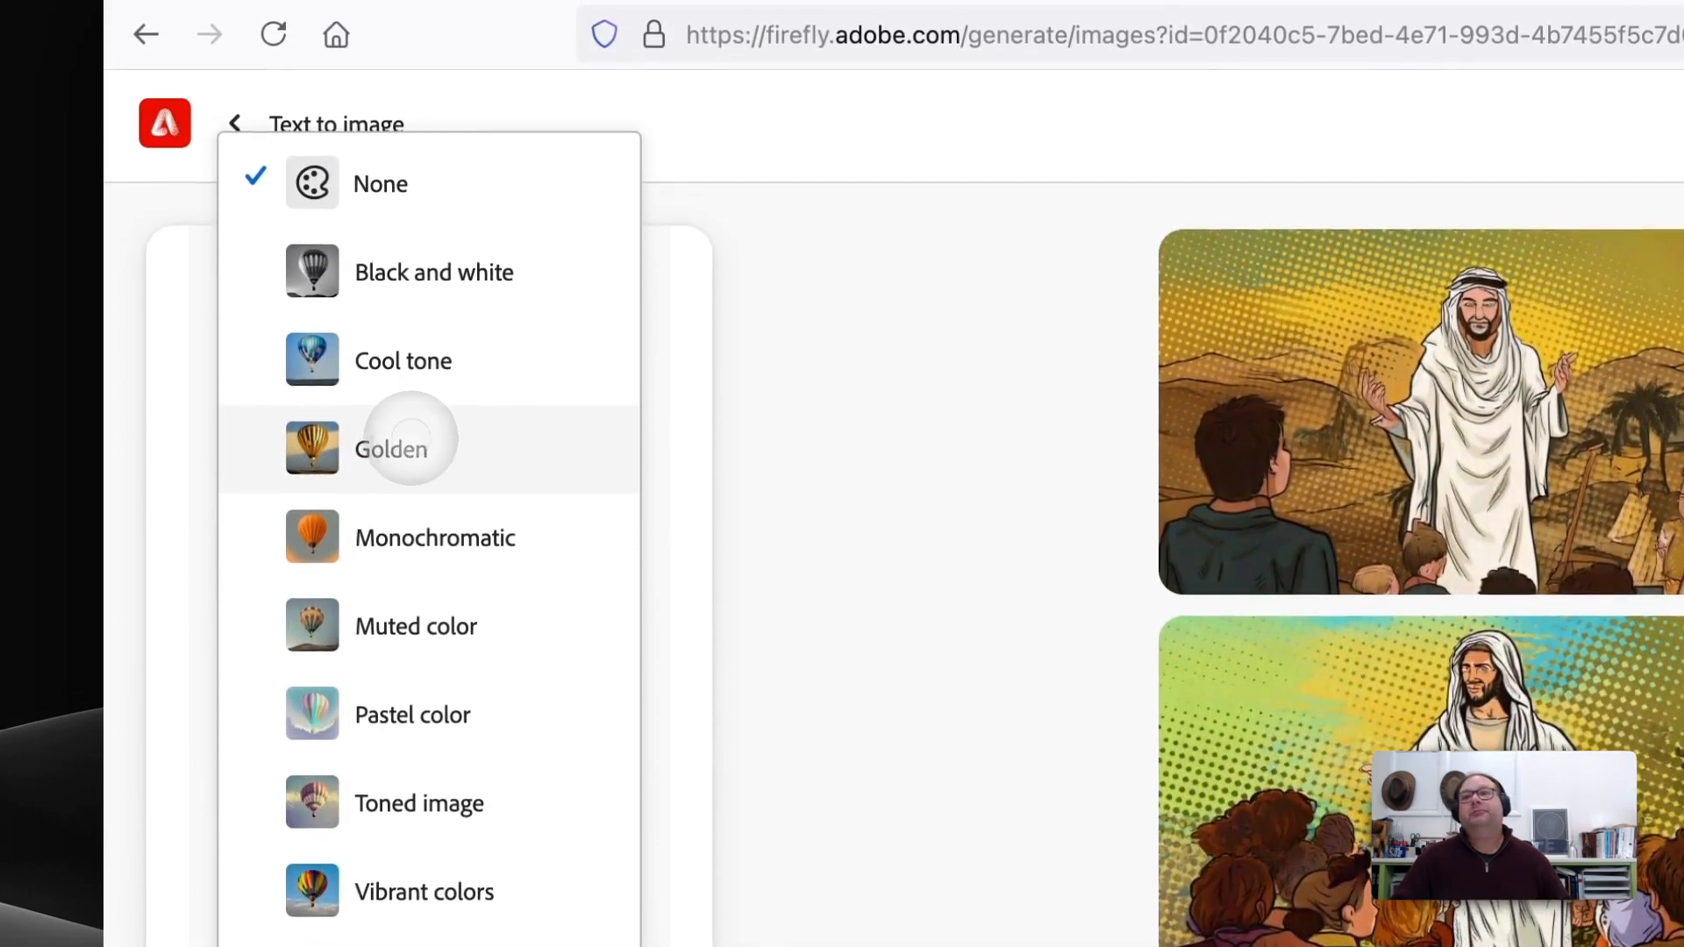
left_click(409, 437)
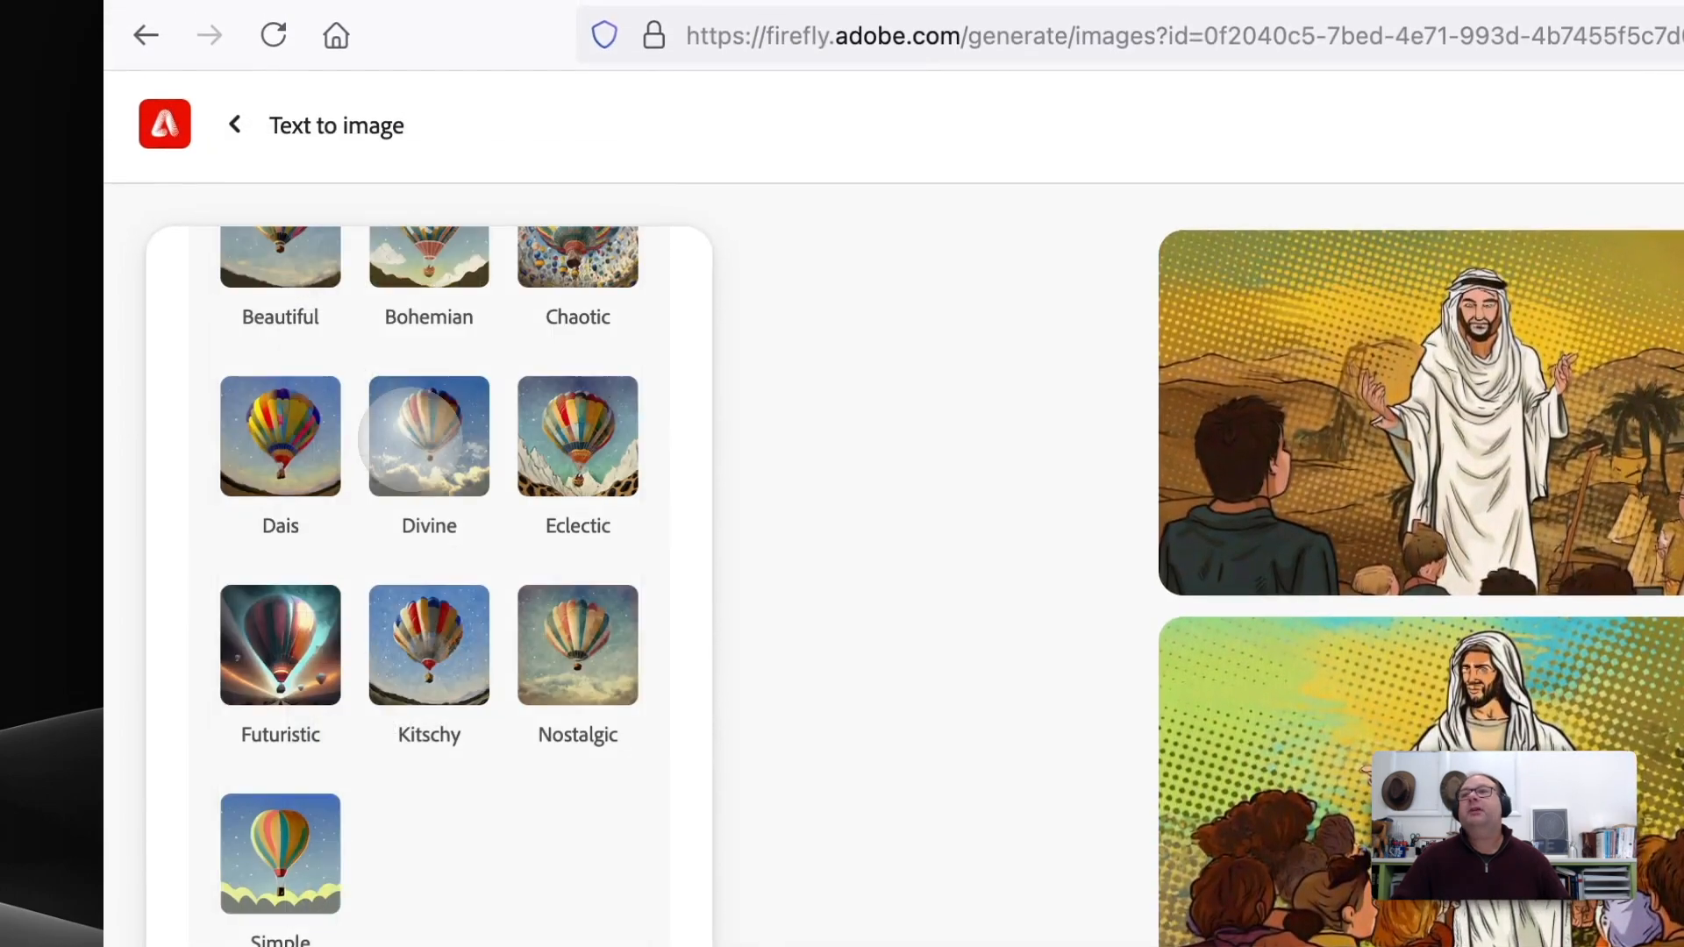
scroll(470, 714, "down", 6)
left_click(601, 691)
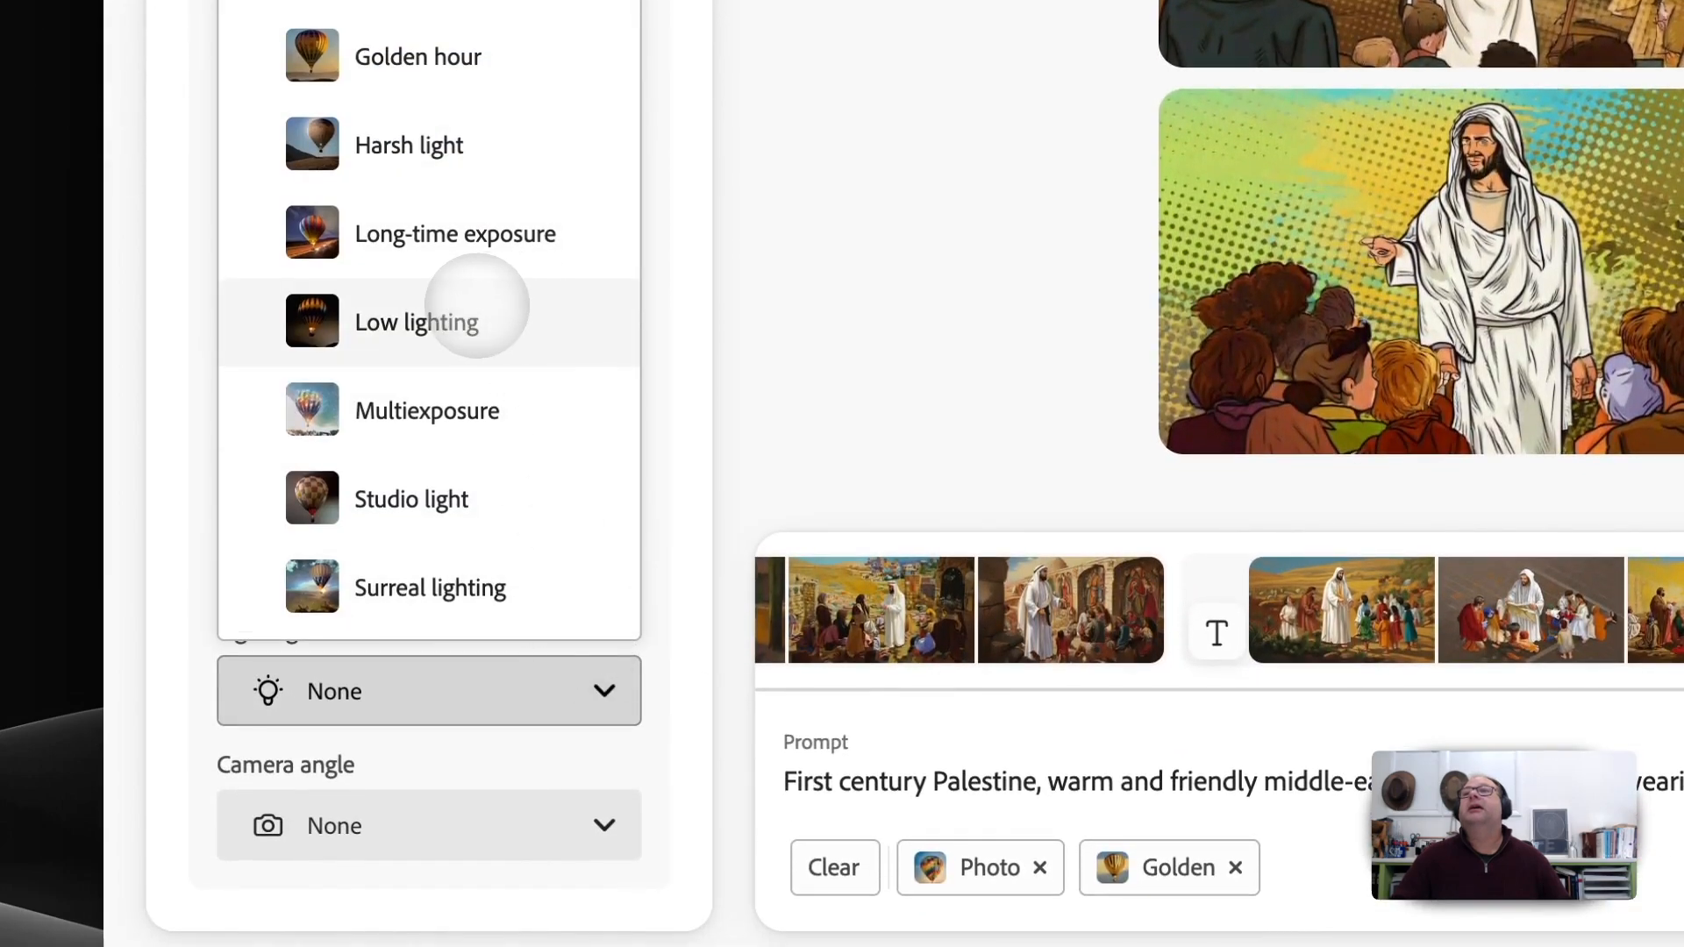
scroll(465, 263, "up", 3)
left_click(436, 277)
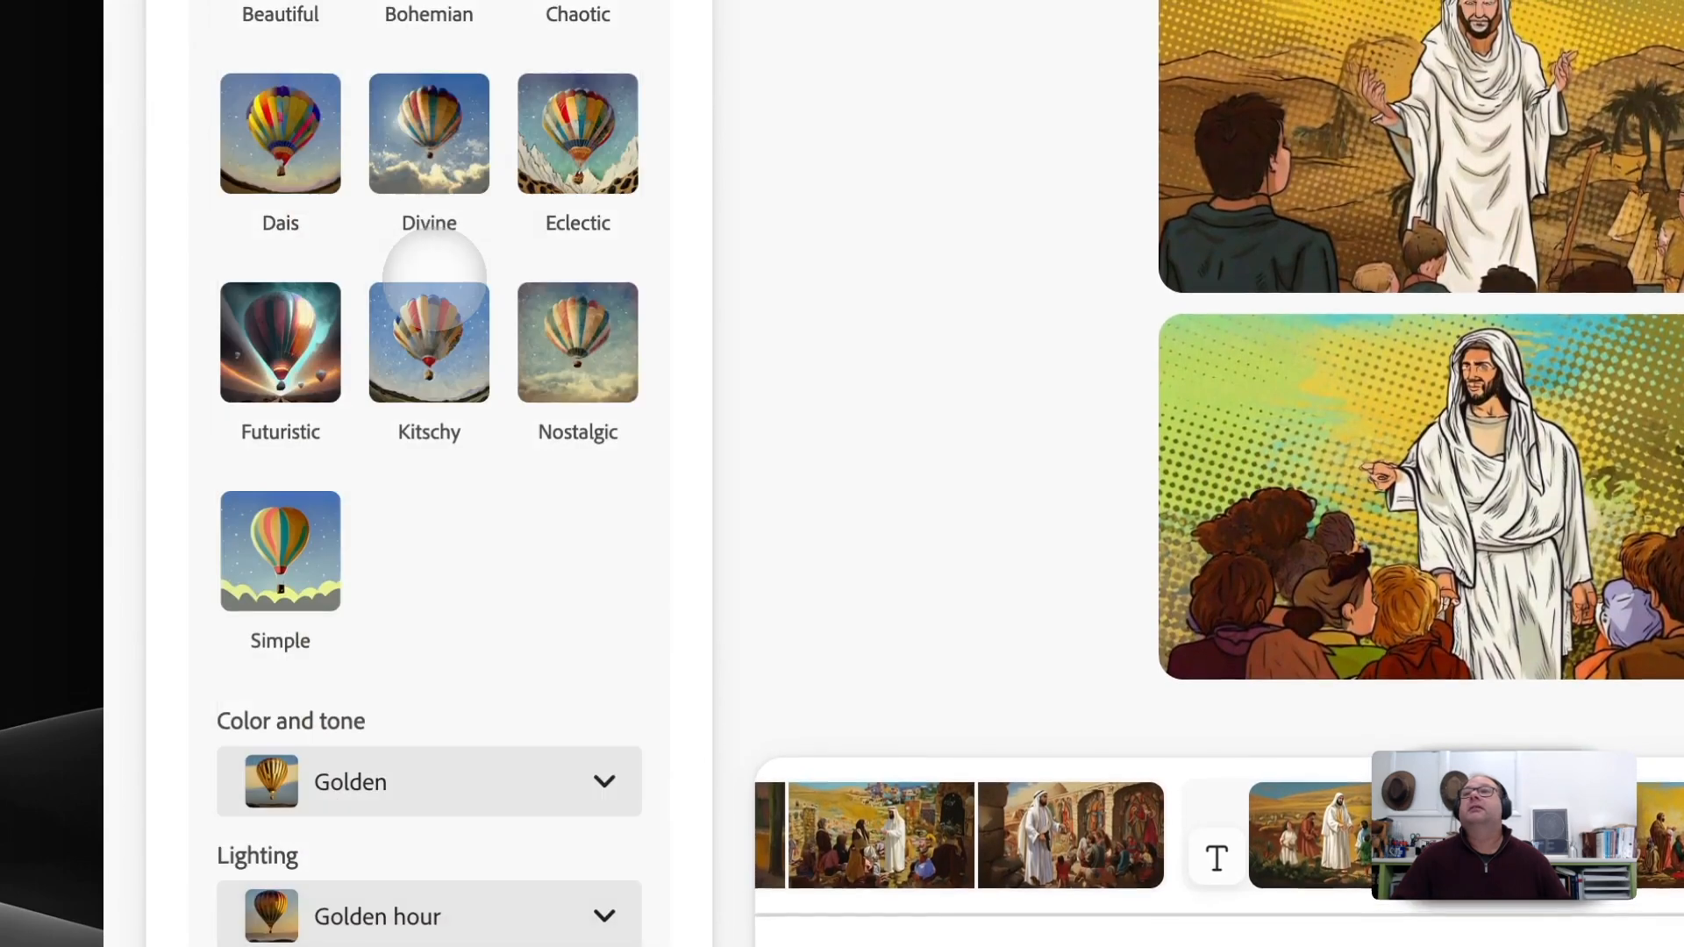
Set the camera angle to Wide angle and generate a new set of images
scroll(452, 444, "down", 4)
left_click(509, 431)
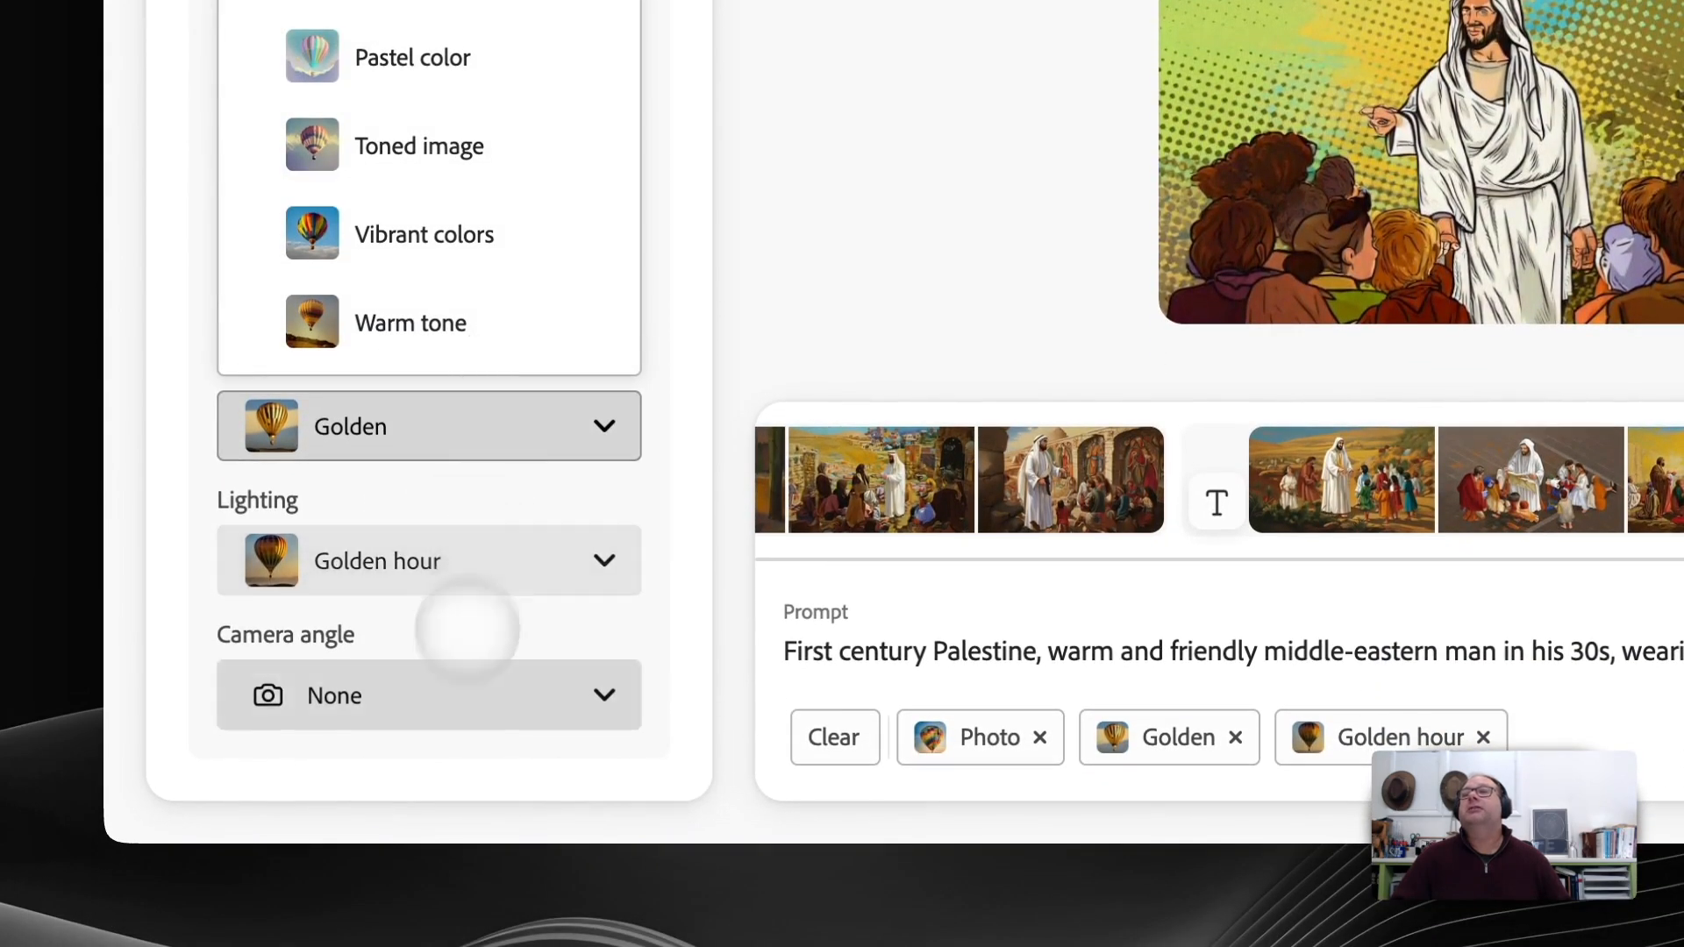
left_click(449, 698)
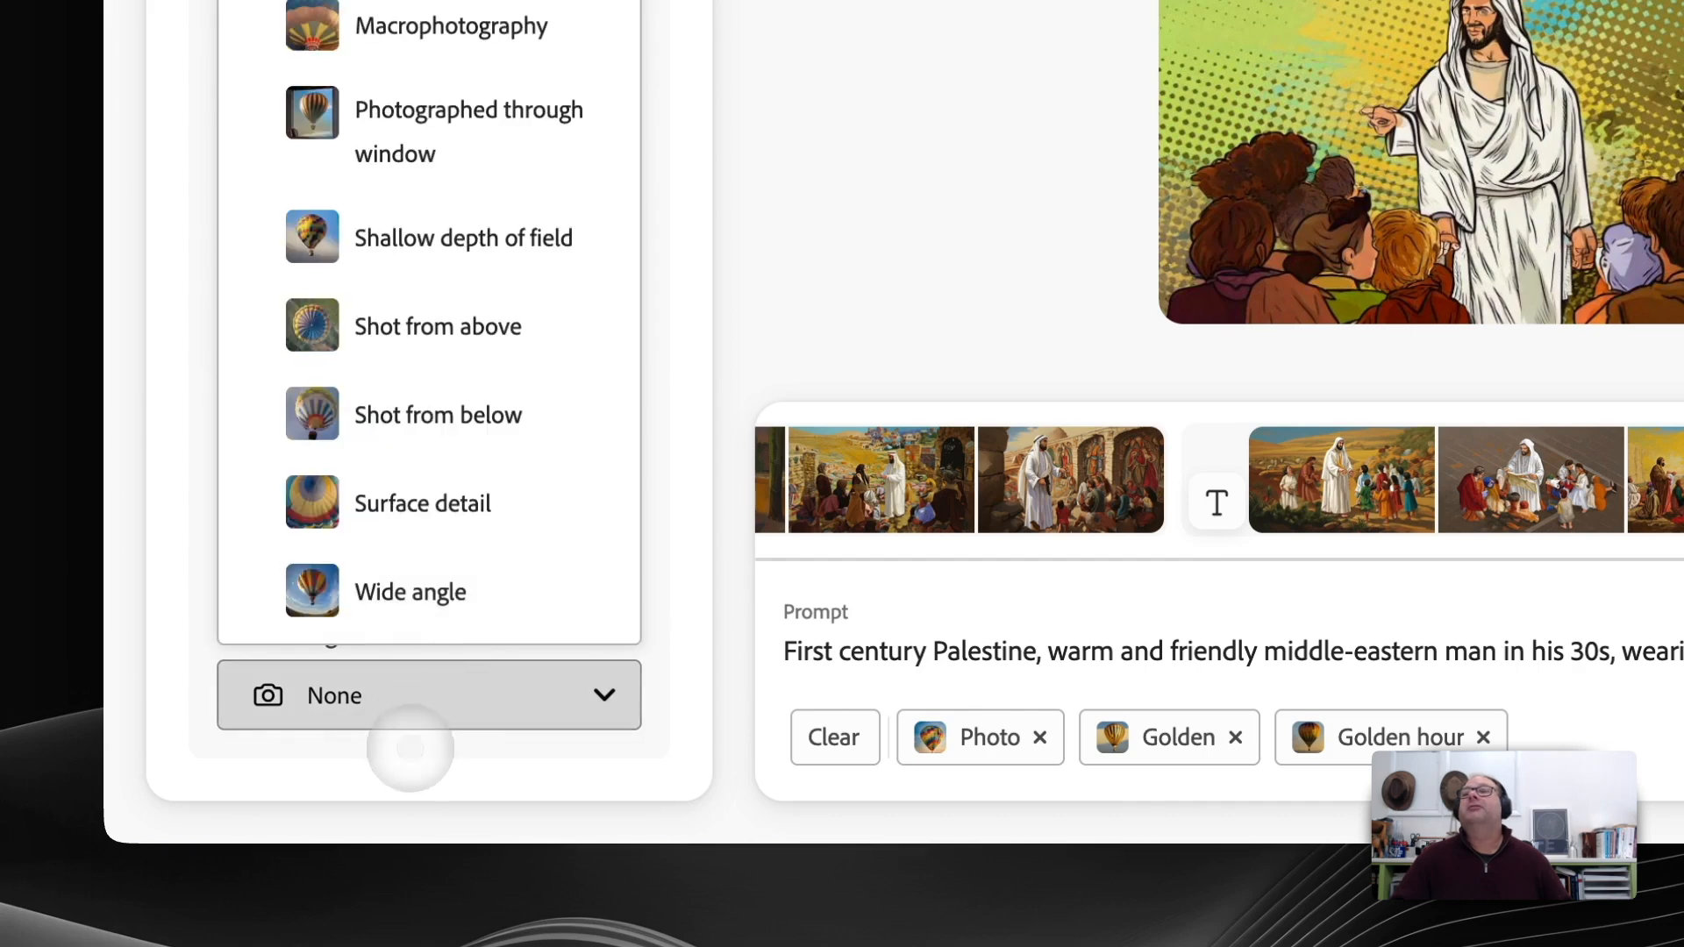
left_click(406, 721)
left_click(398, 695)
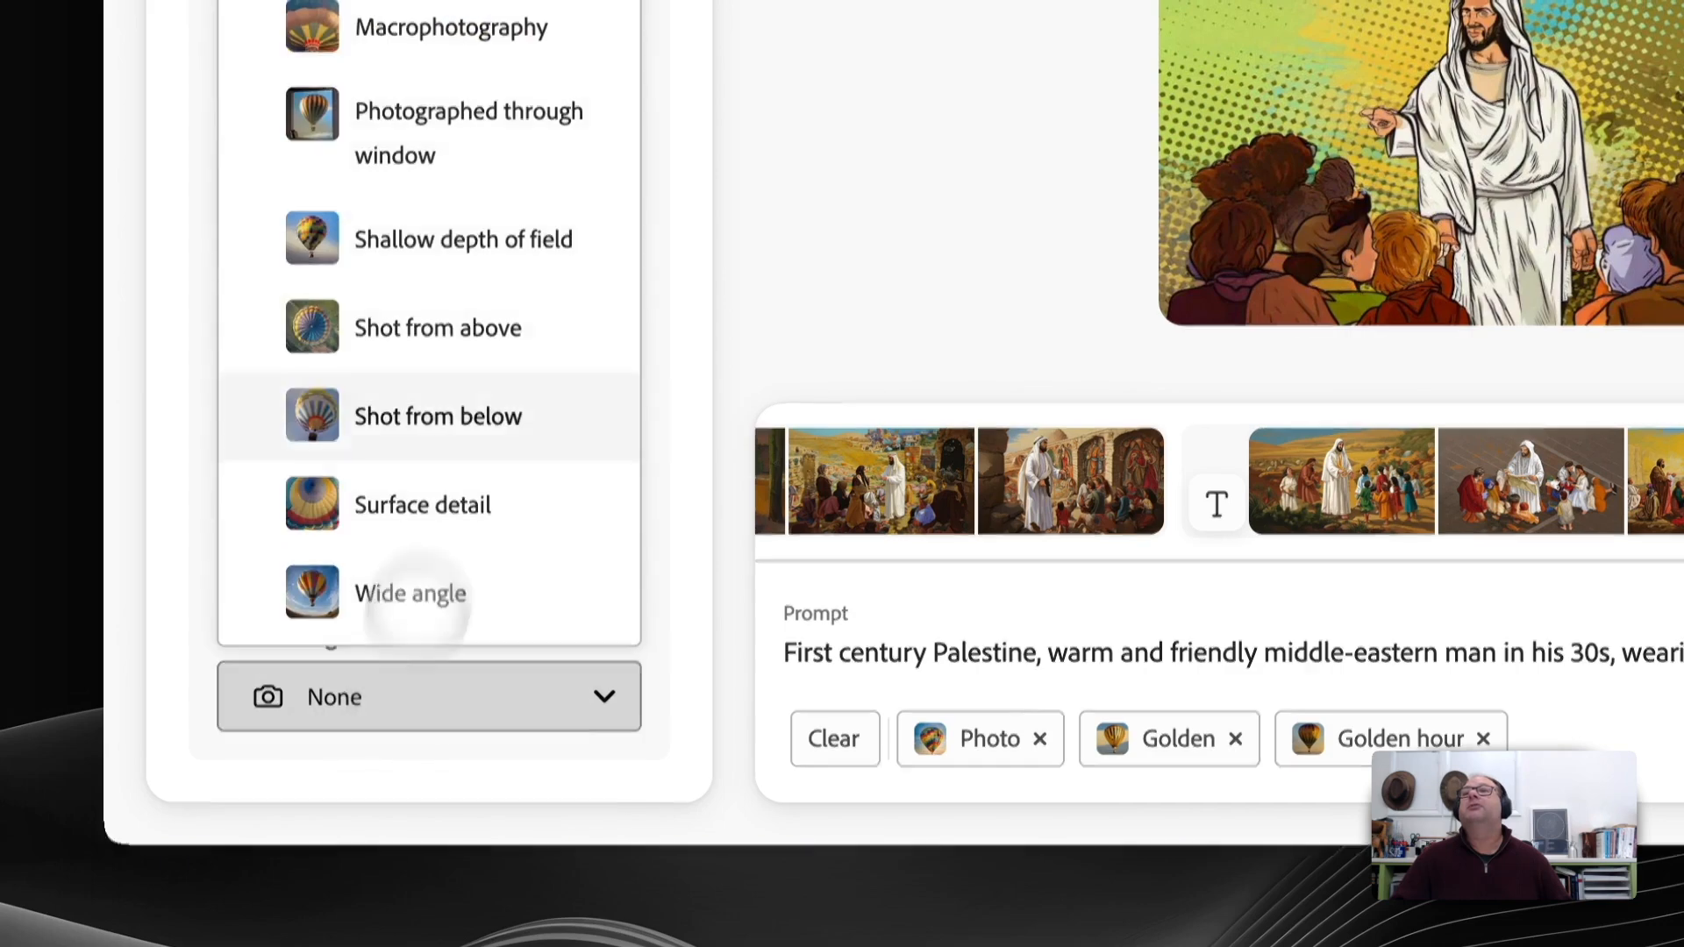
scroll(508, 530, "up", 4)
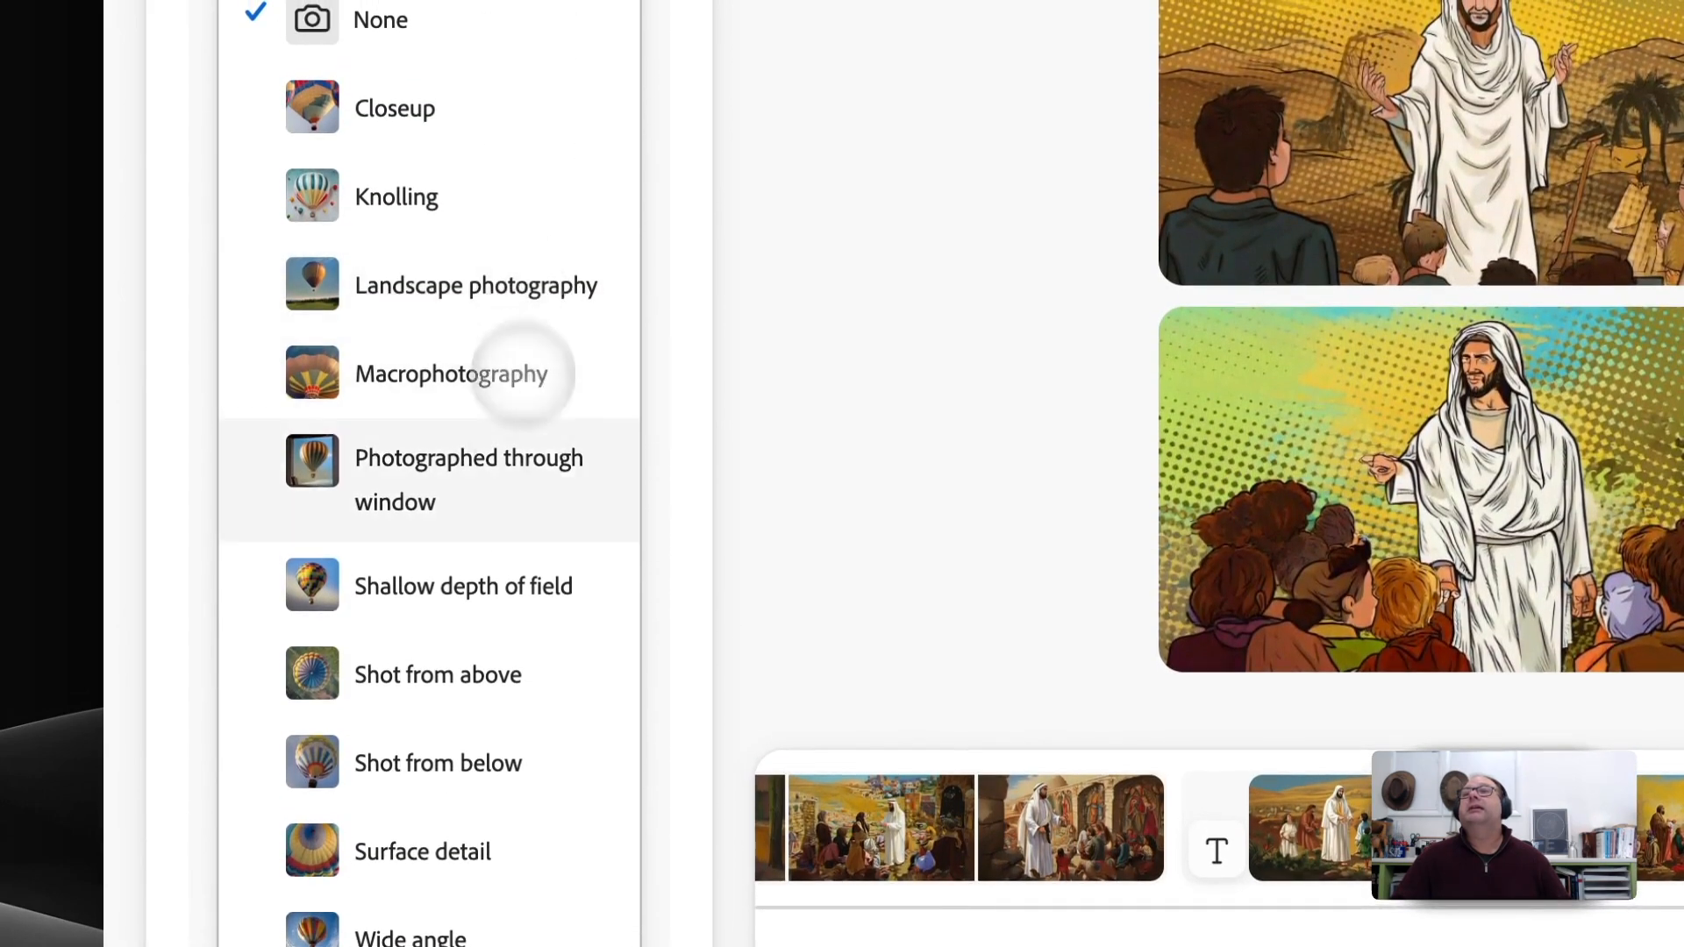
scroll(491, 614, "down", 3)
left_click(432, 690)
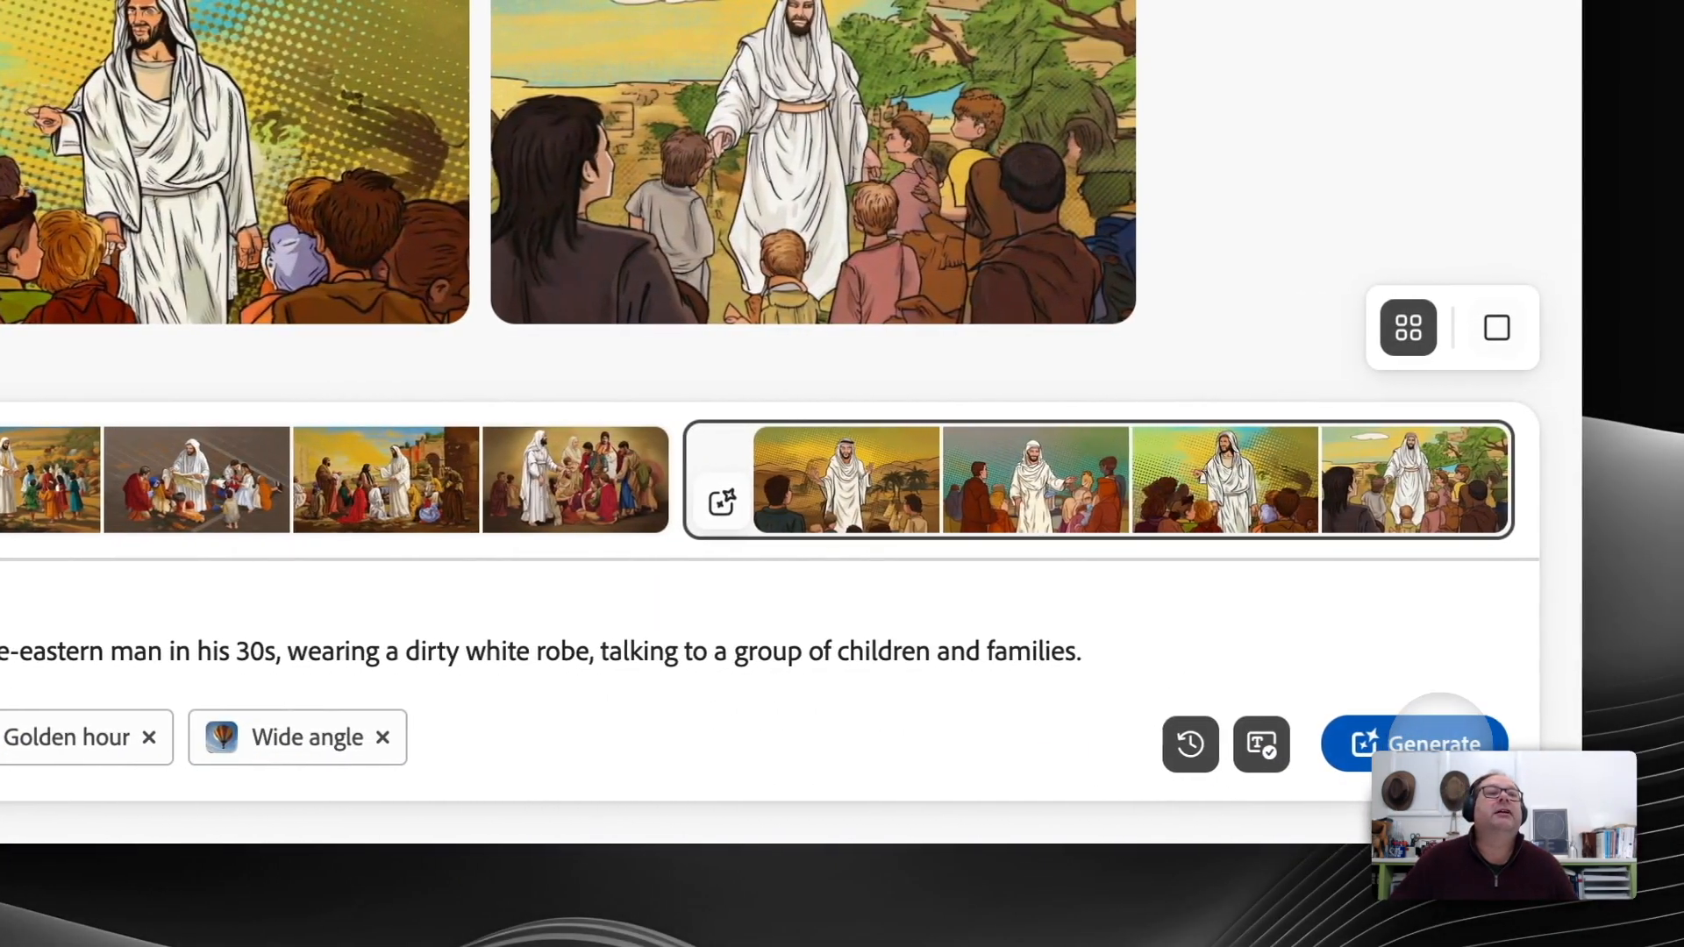
left_click(1589, 743)
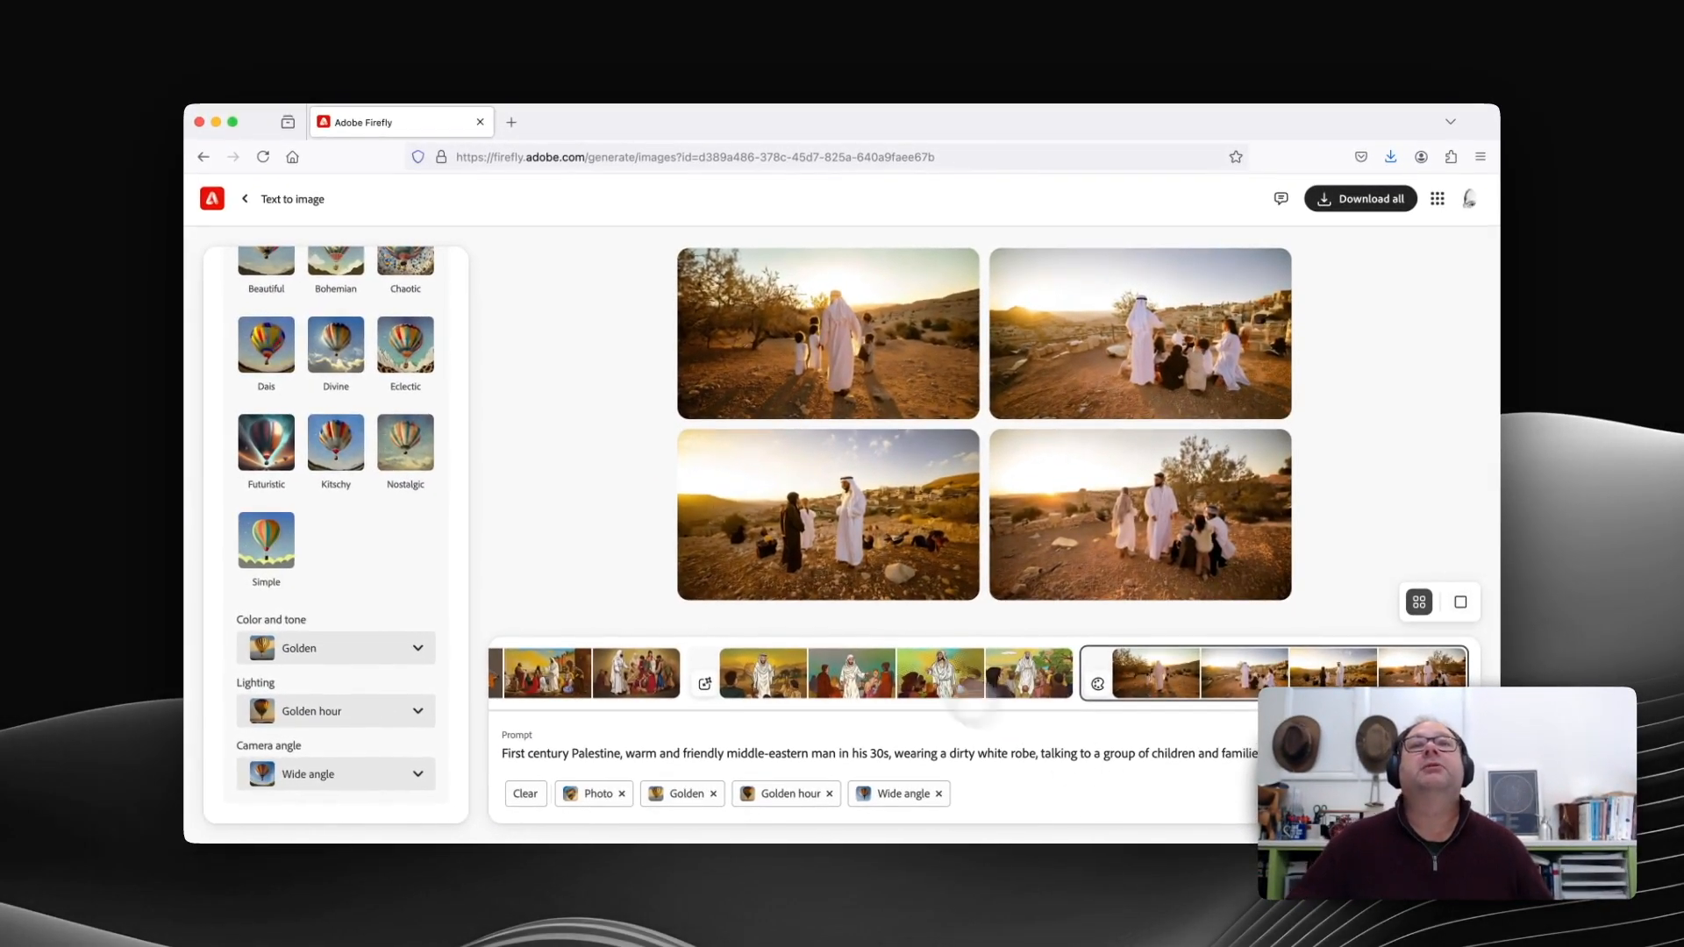
Change the camera angle to Closeup and the lighting to Dramatic light
mouse_move(859, 539)
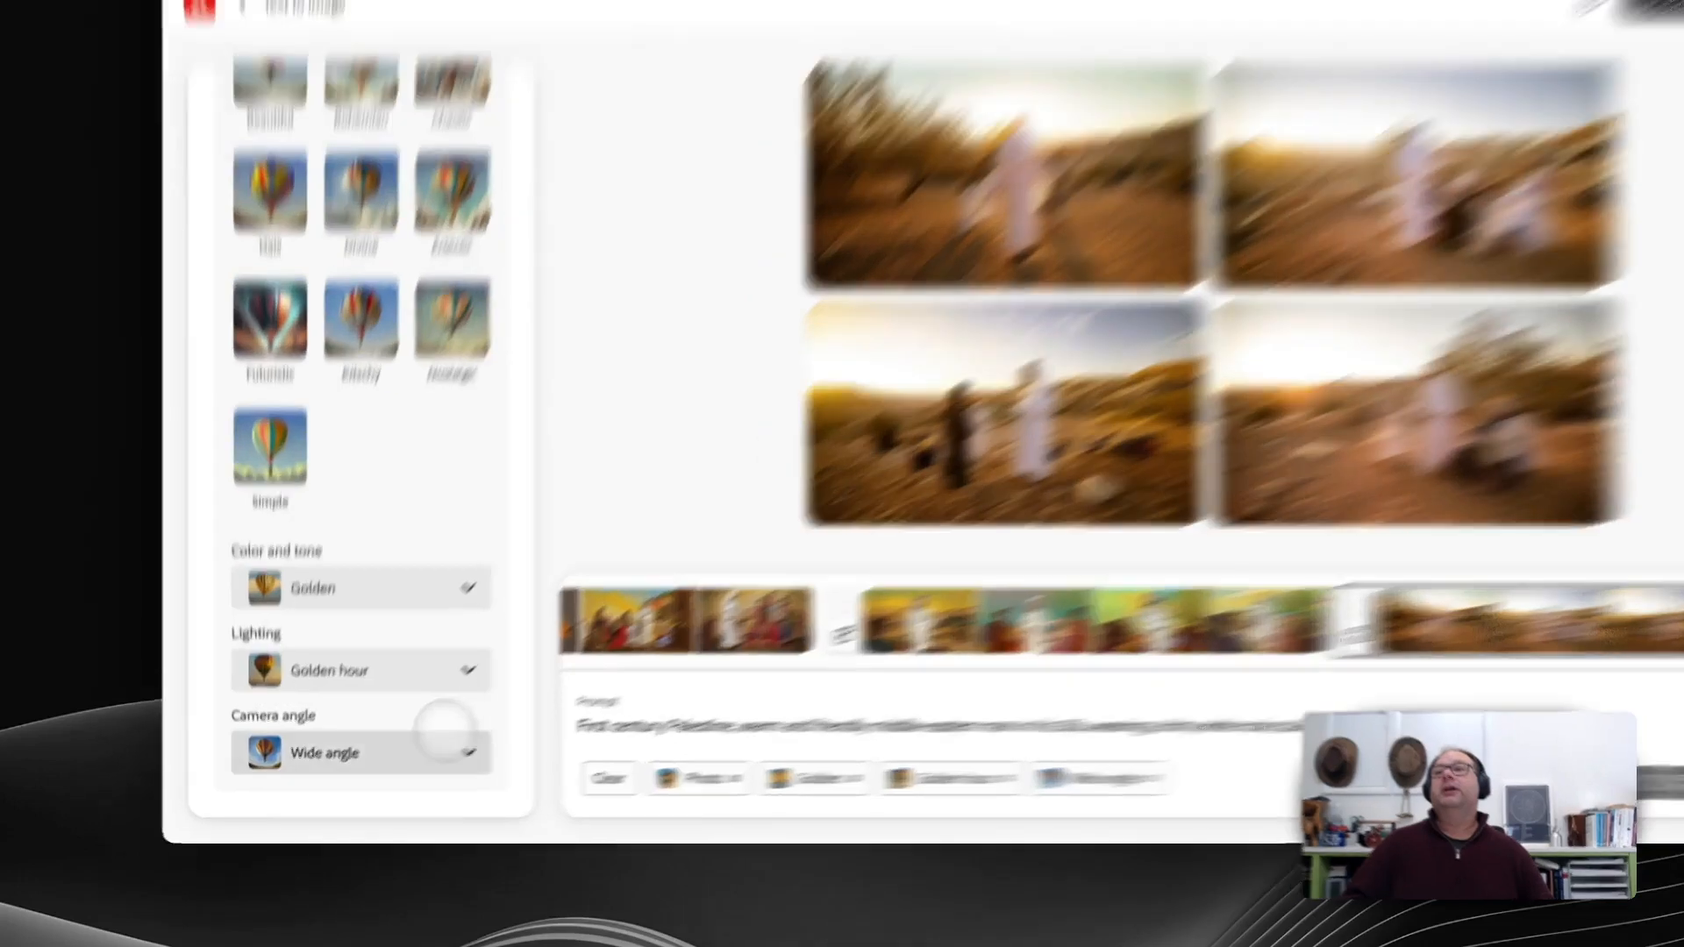
left_click(401, 772)
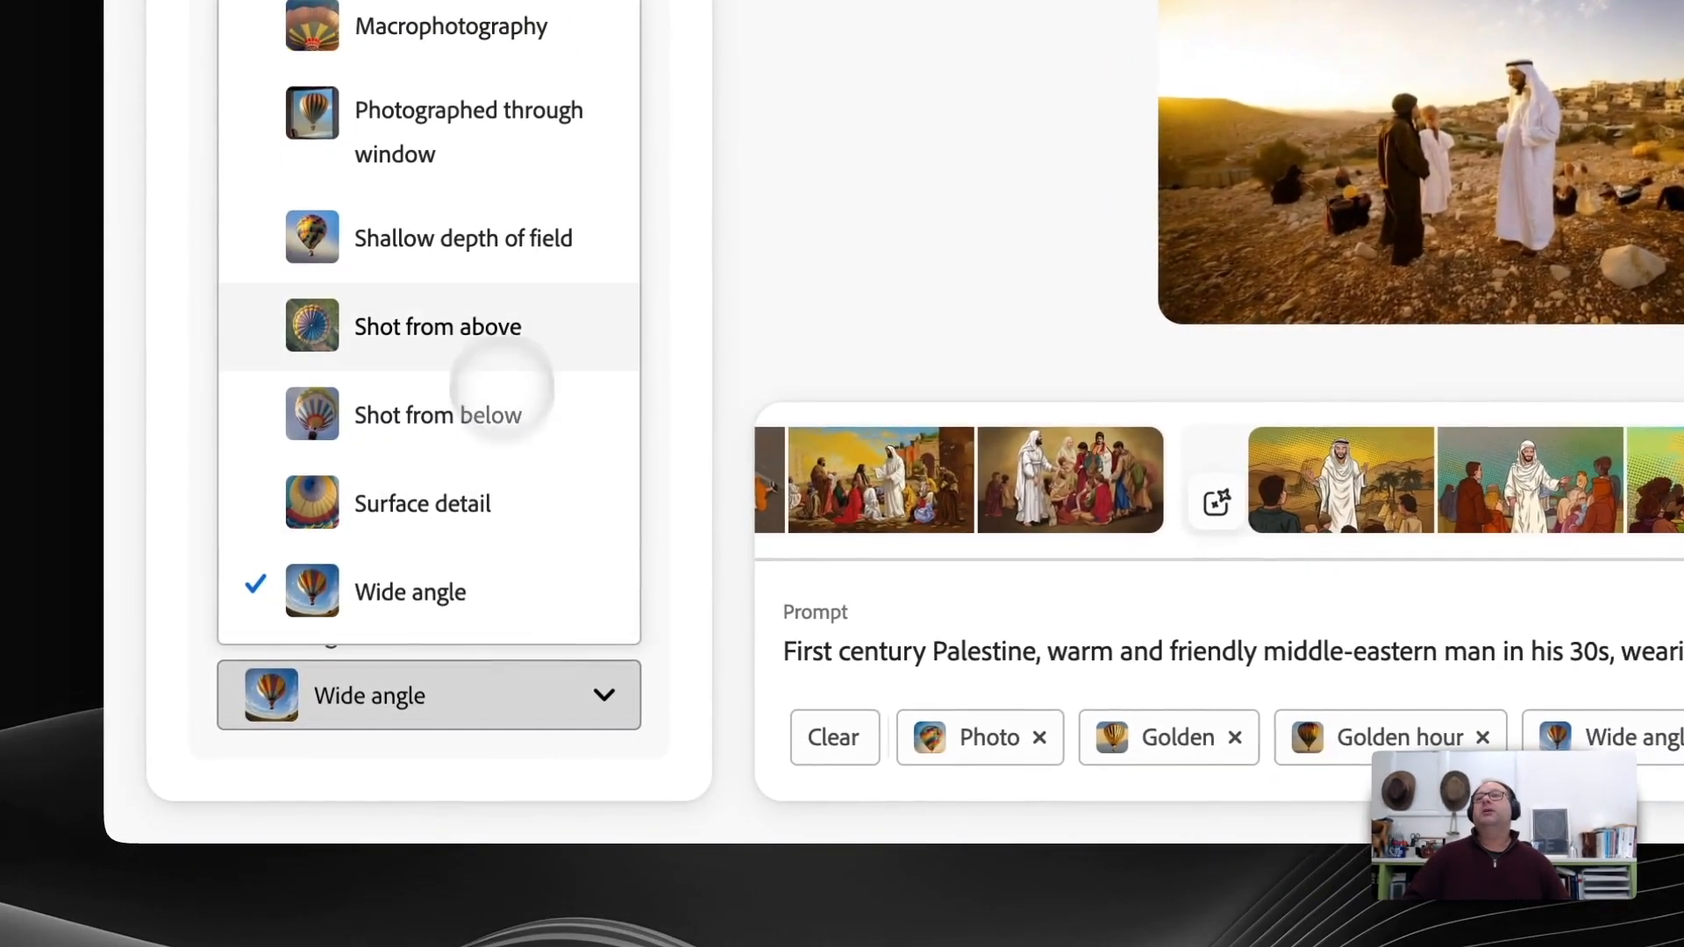
scroll(500, 282, "up", 5)
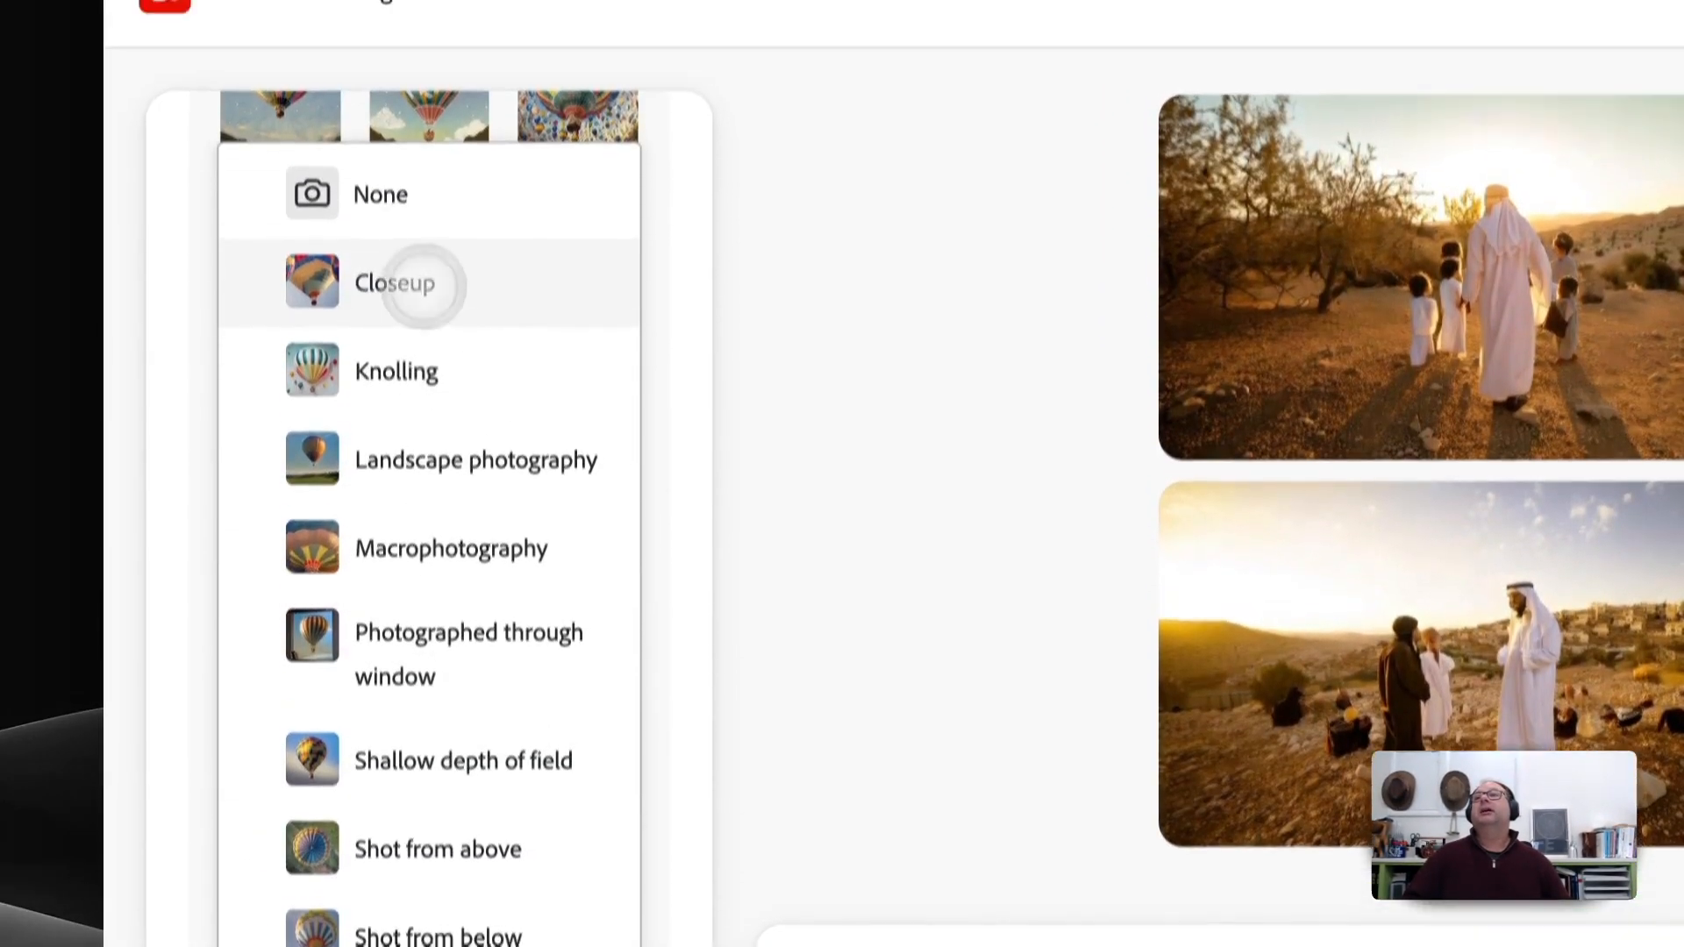
left_click(402, 282)
scroll(436, 706, "down", 4)
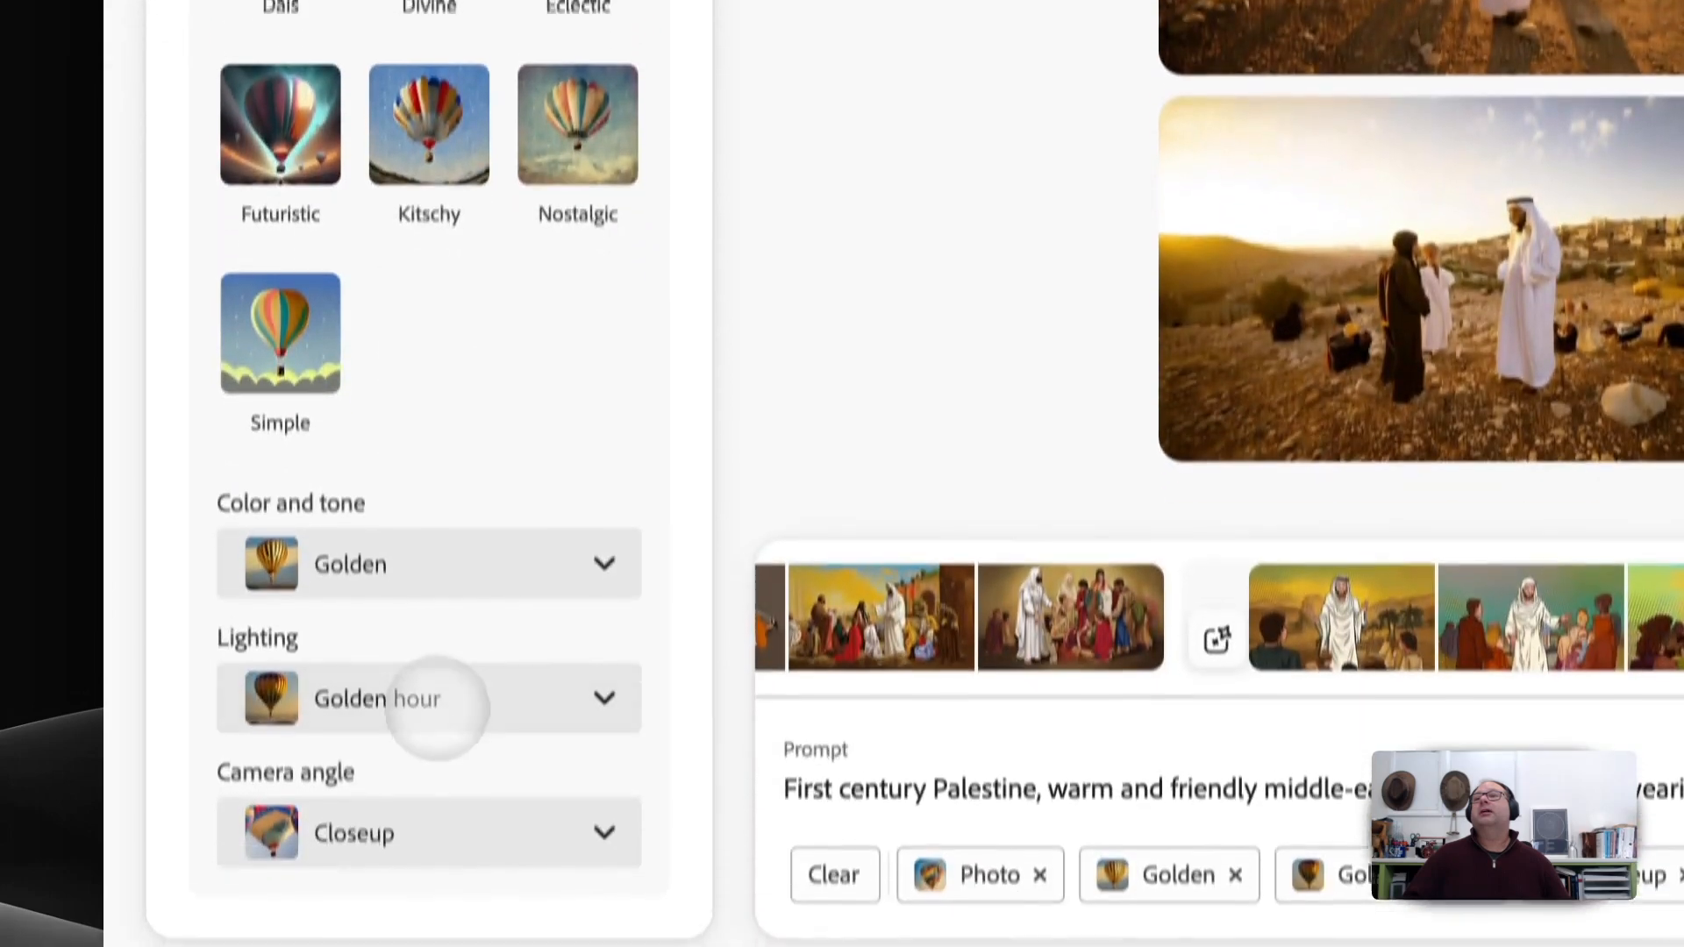
left_click(436, 706)
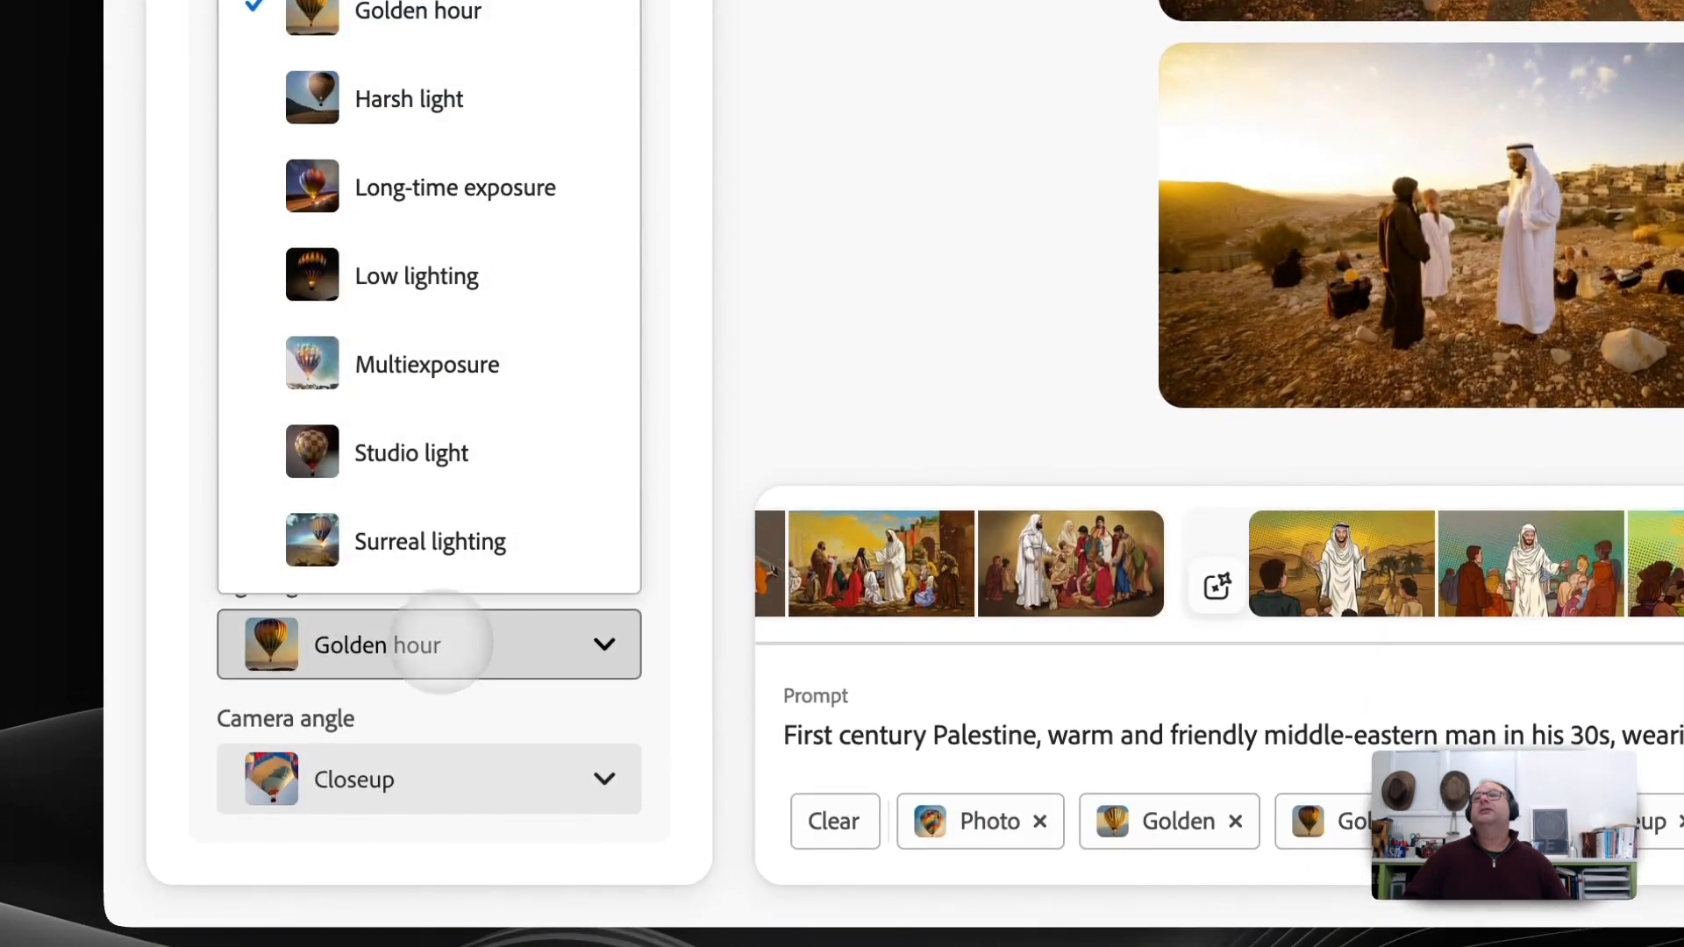
scroll(500, 219, "up", 4)
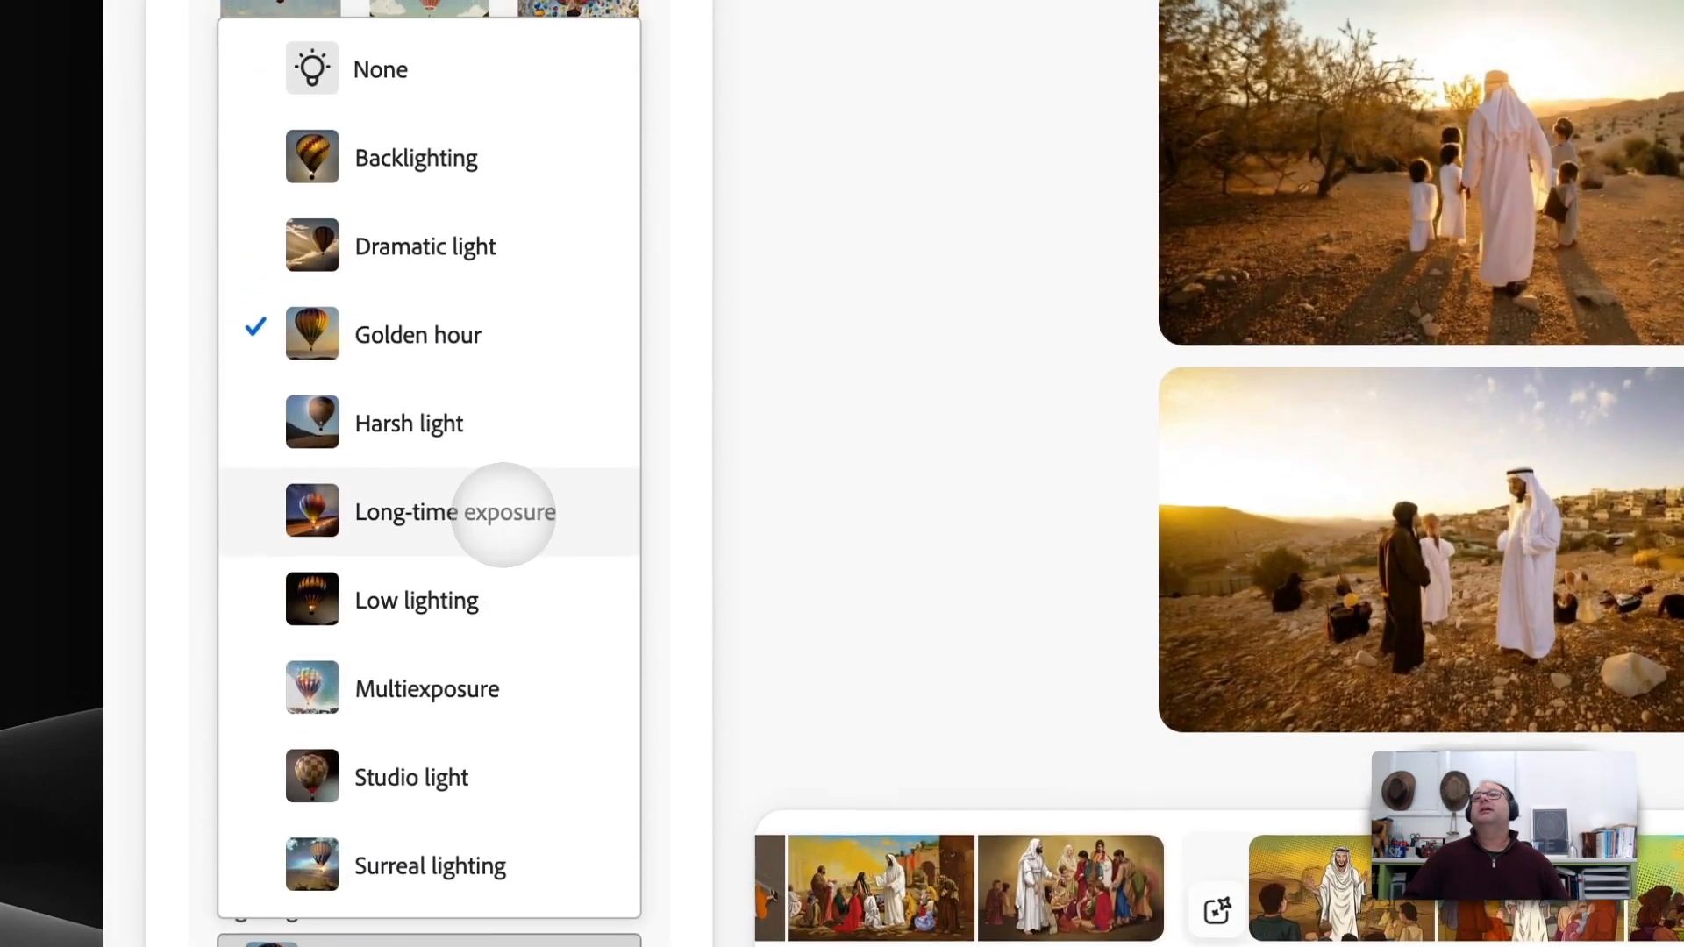
left_click(432, 250)
Change the color and tone to Vibrant colors and generate another set of images
scroll(444, 594, "down", 3)
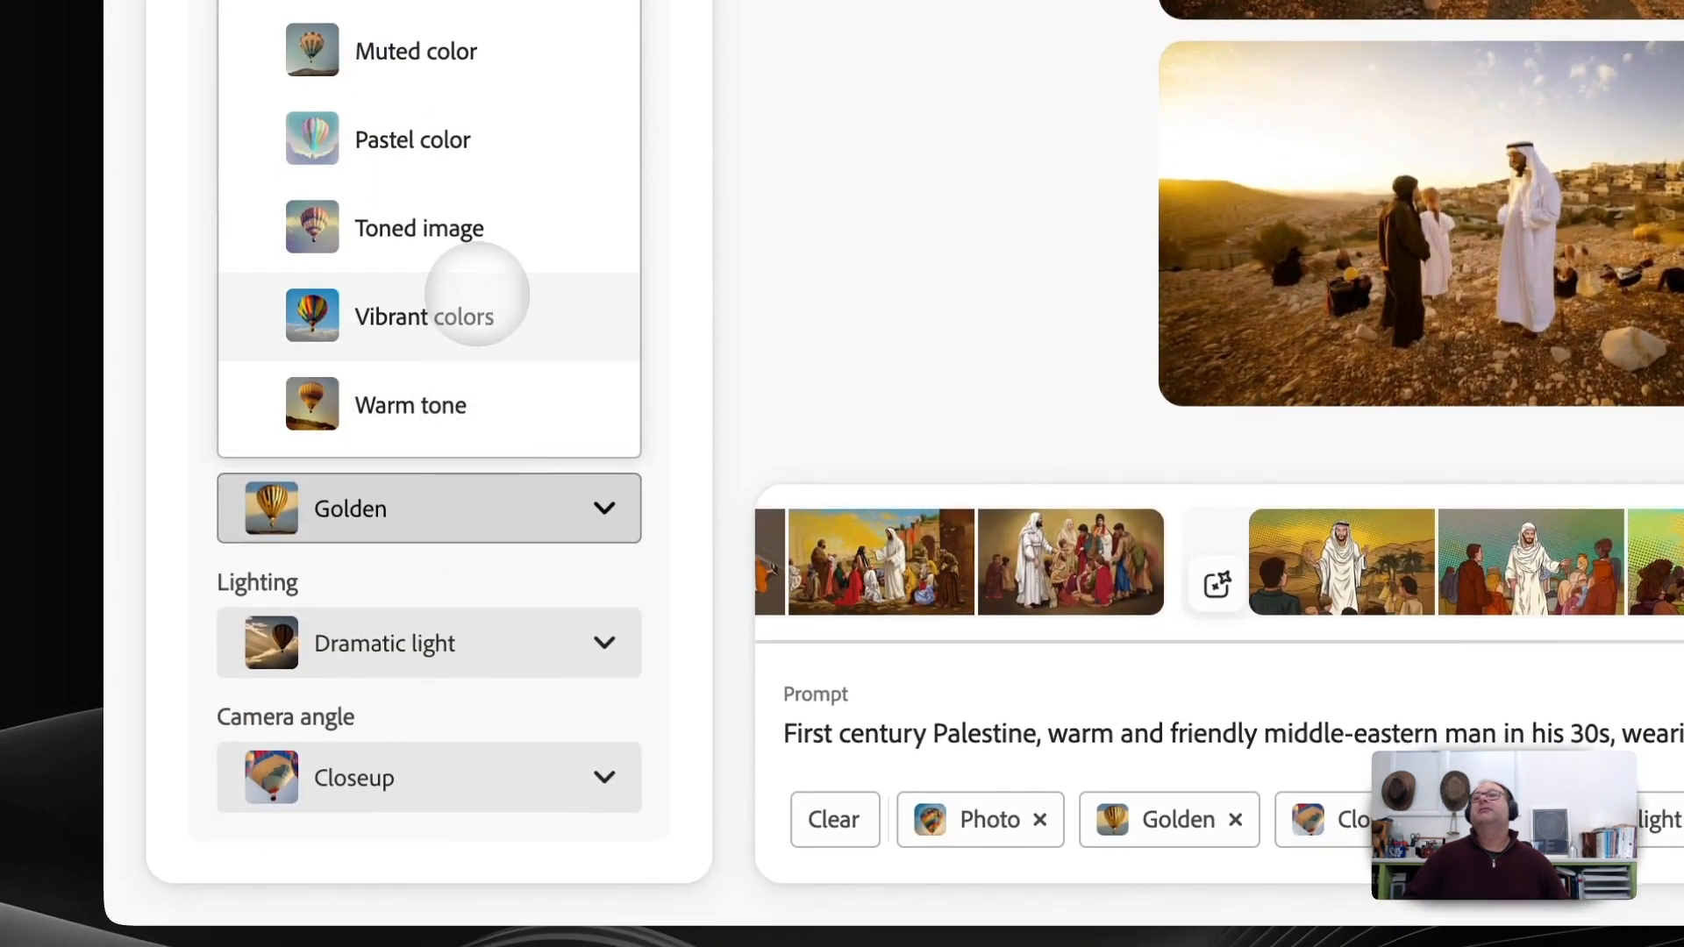
left_click(477, 297)
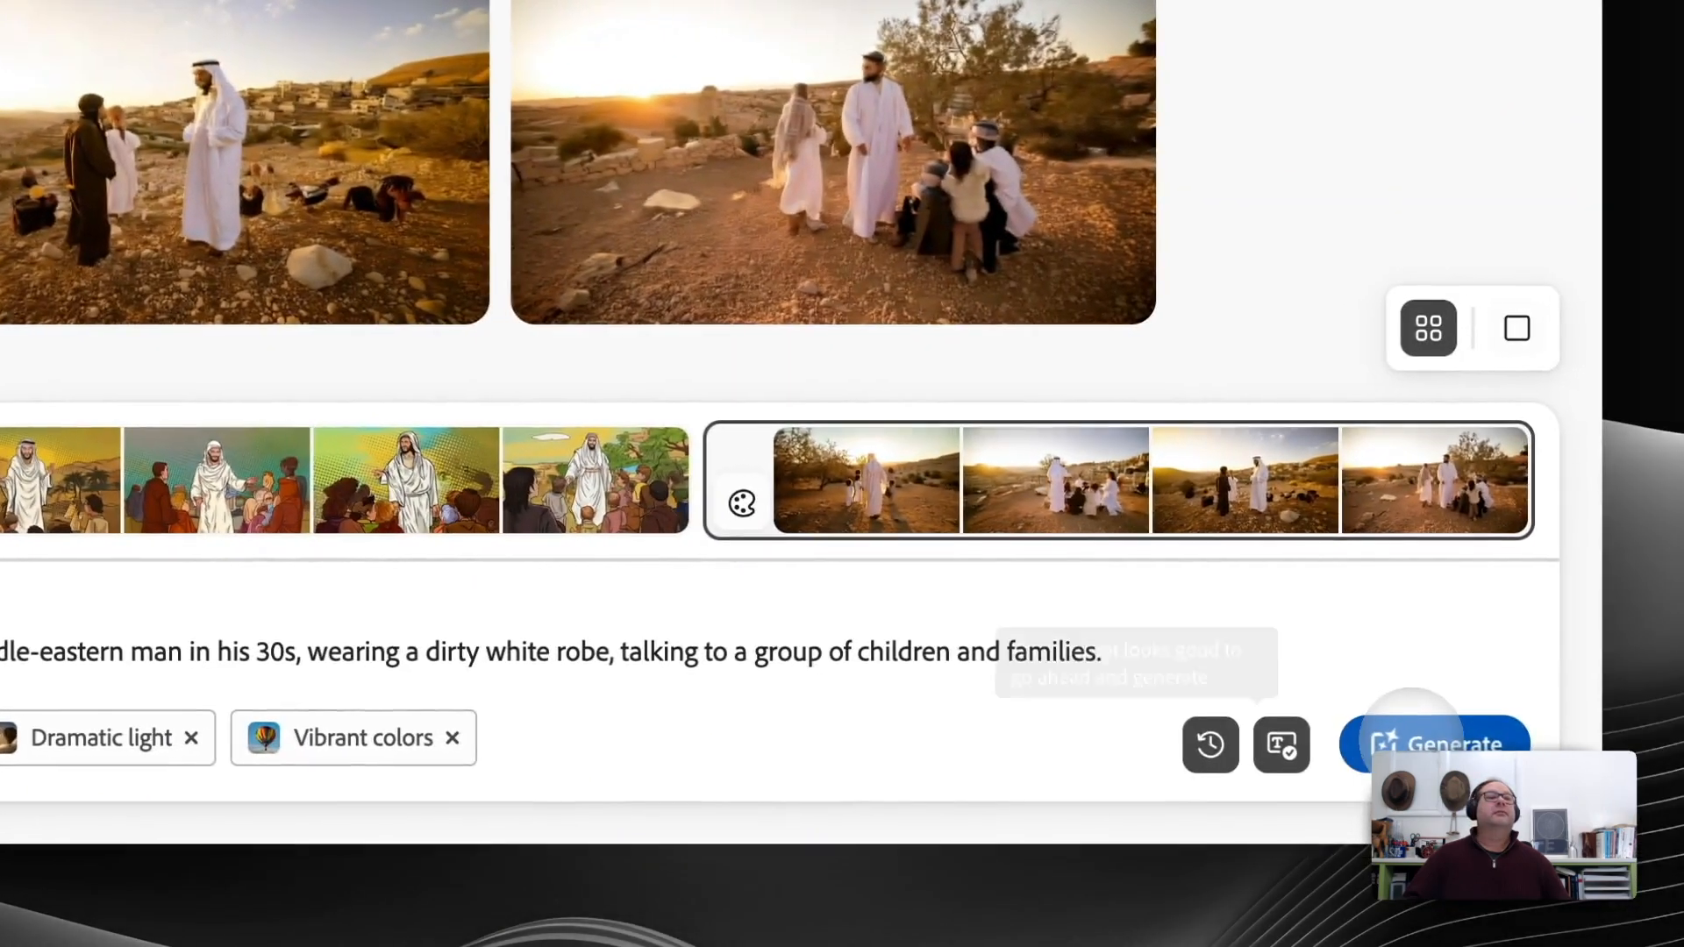
left_click(1410, 741)
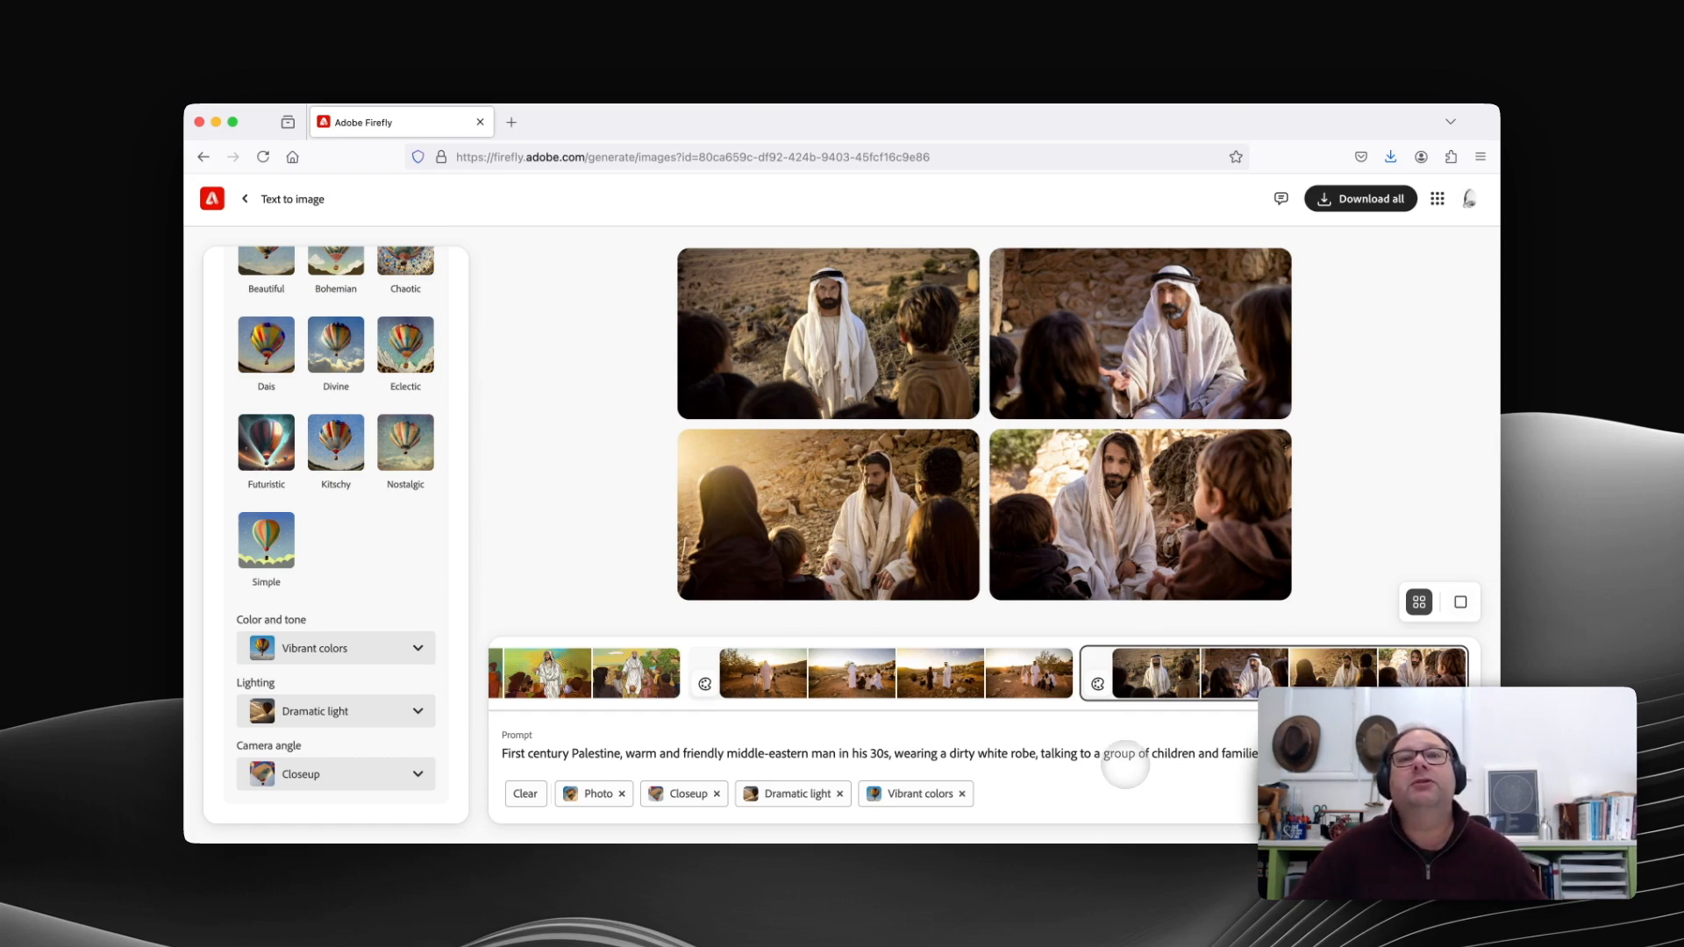
Look back through the generation history and reopen the earlier comic-book style image set
scroll(905, 683, "left", 3)
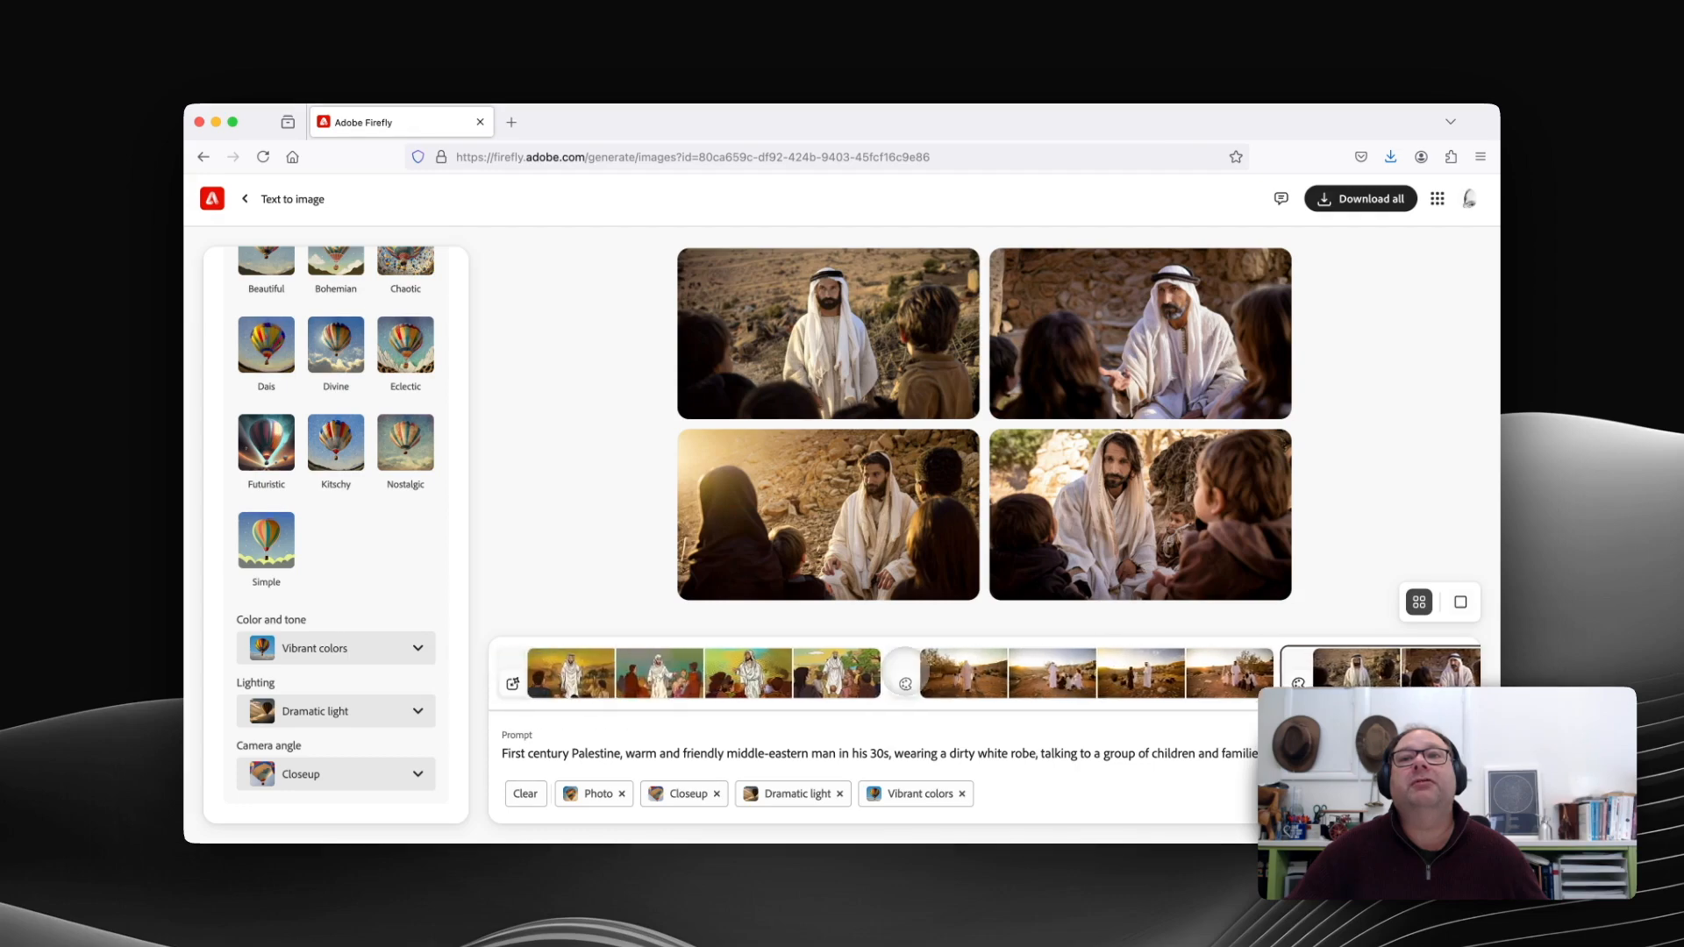
scroll(905, 683, "right", 2)
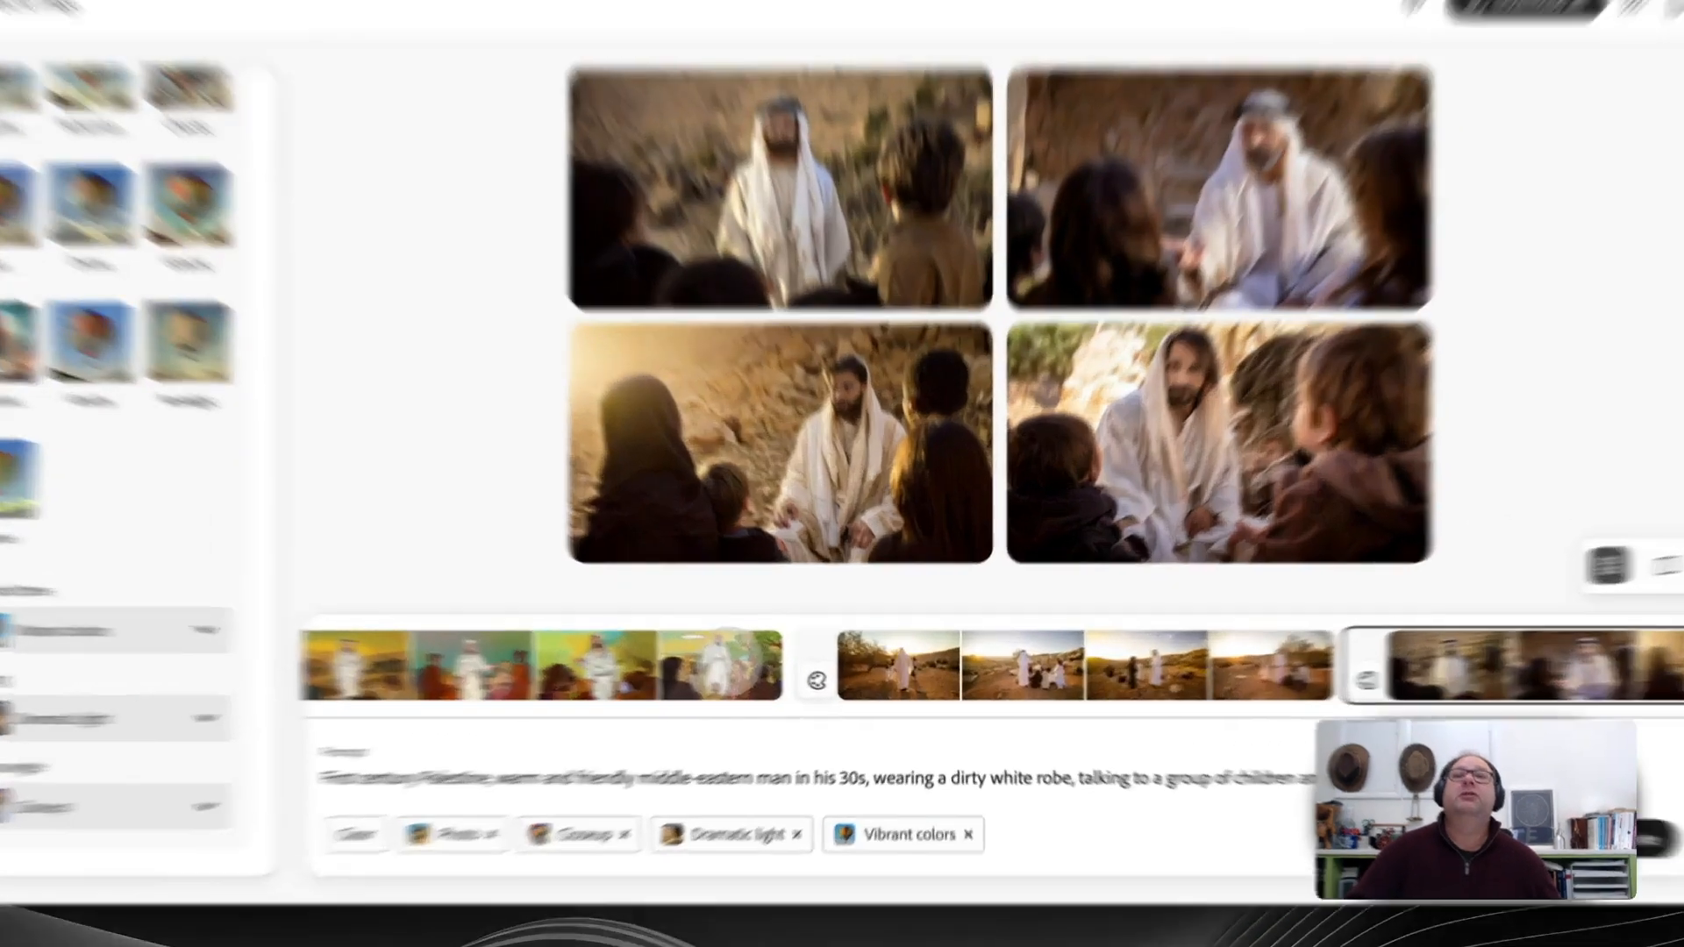
left_click(777, 673)
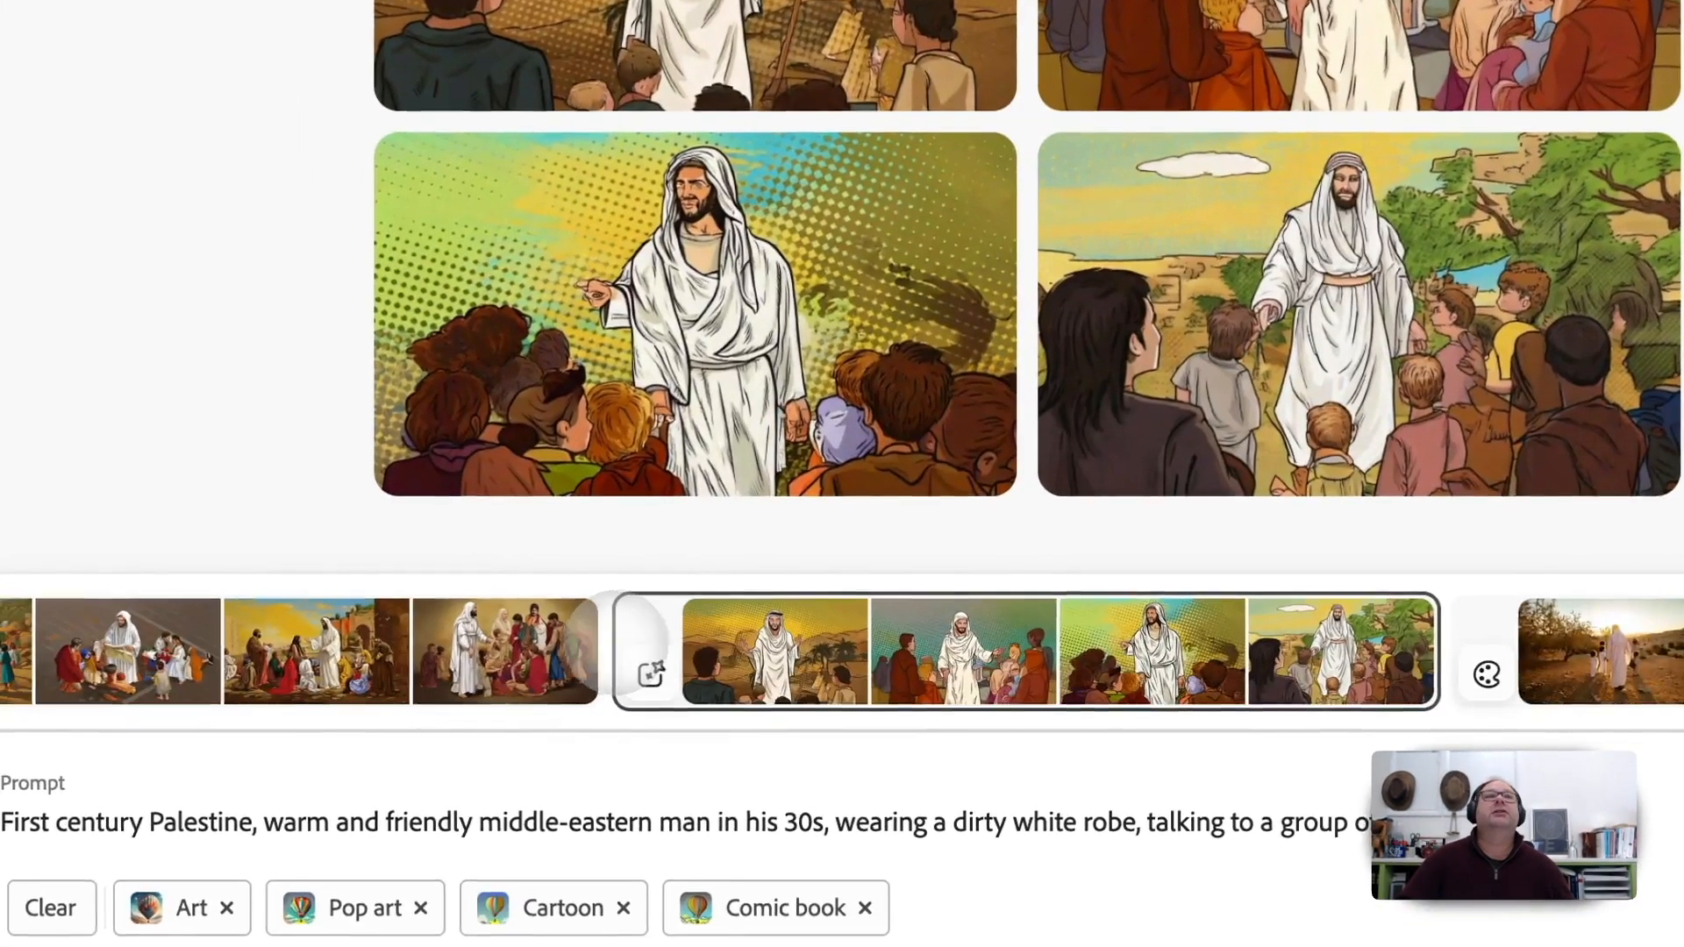